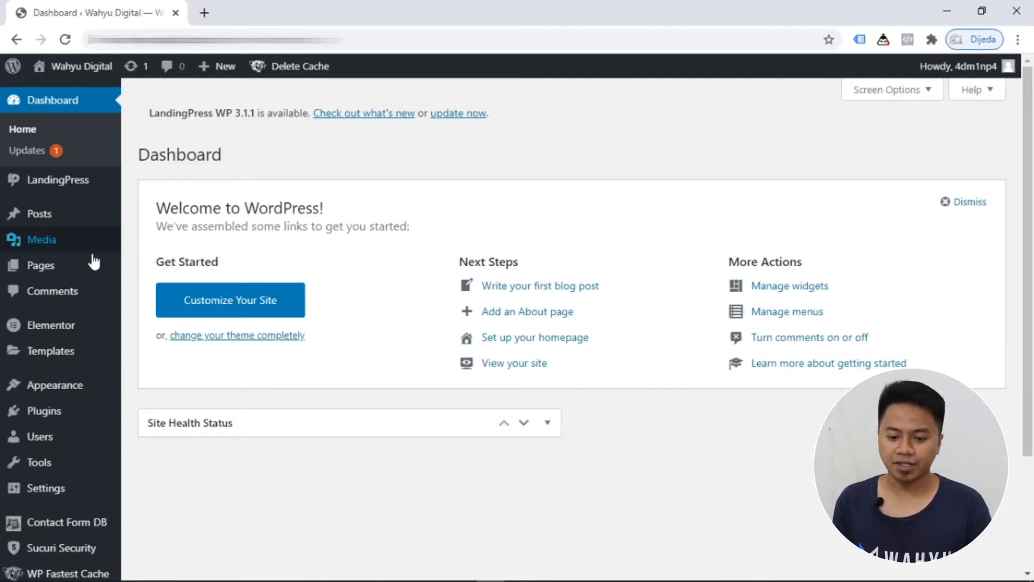
- Open the list of all existing WordPress pages
{"action": "mouse_move", "coordinate": [43, 268]}
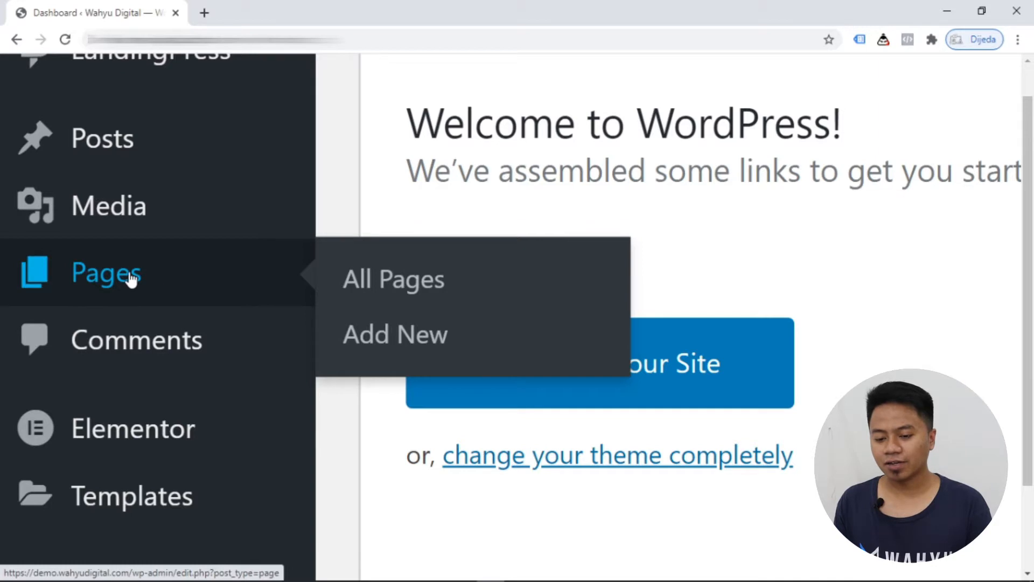
{"action": "left_click", "coordinate": [94, 279]}
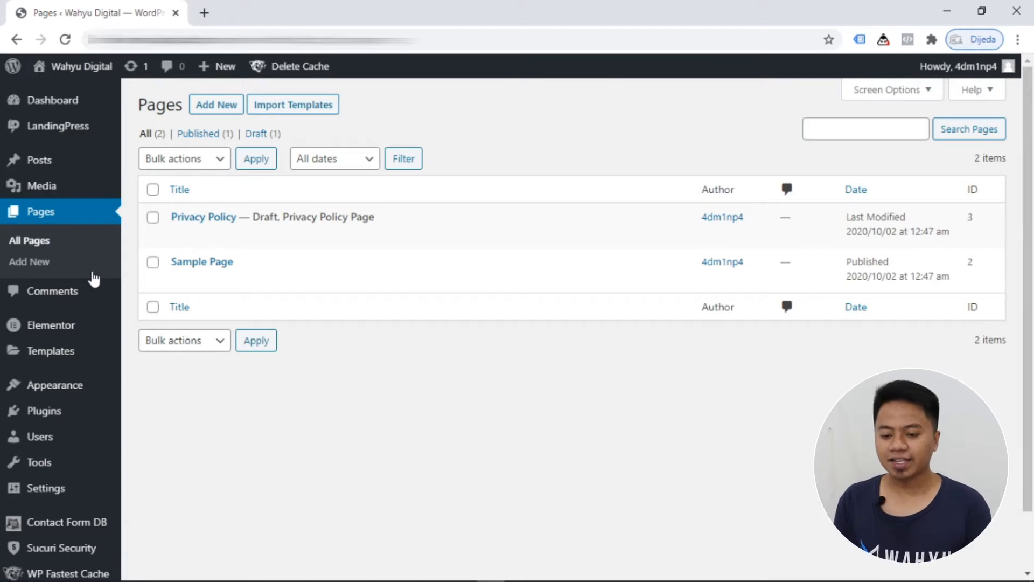
{"action": "mouse_move", "coordinate": [155, 283]}
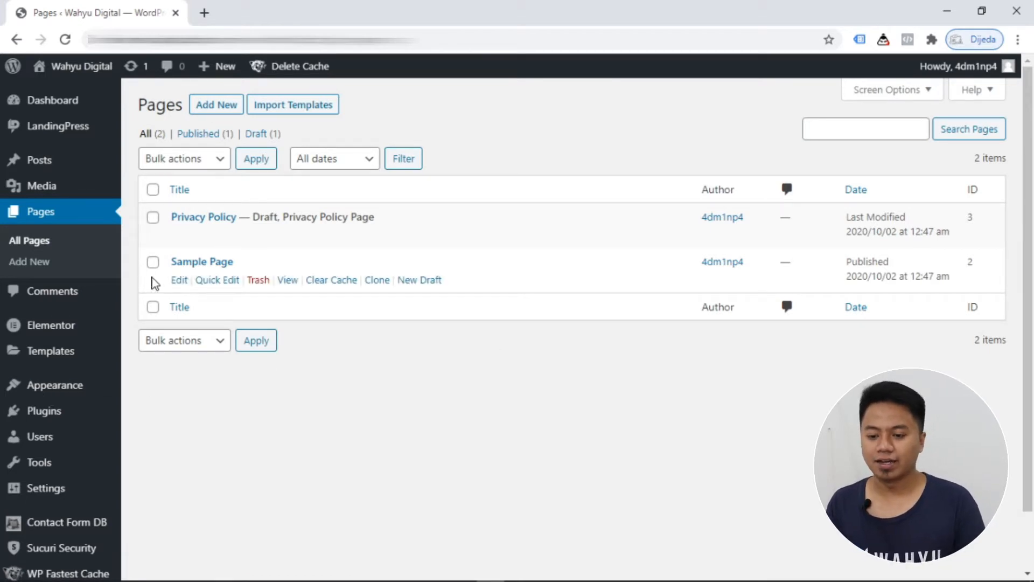
{"action": "mouse_move", "coordinate": [211, 229]}
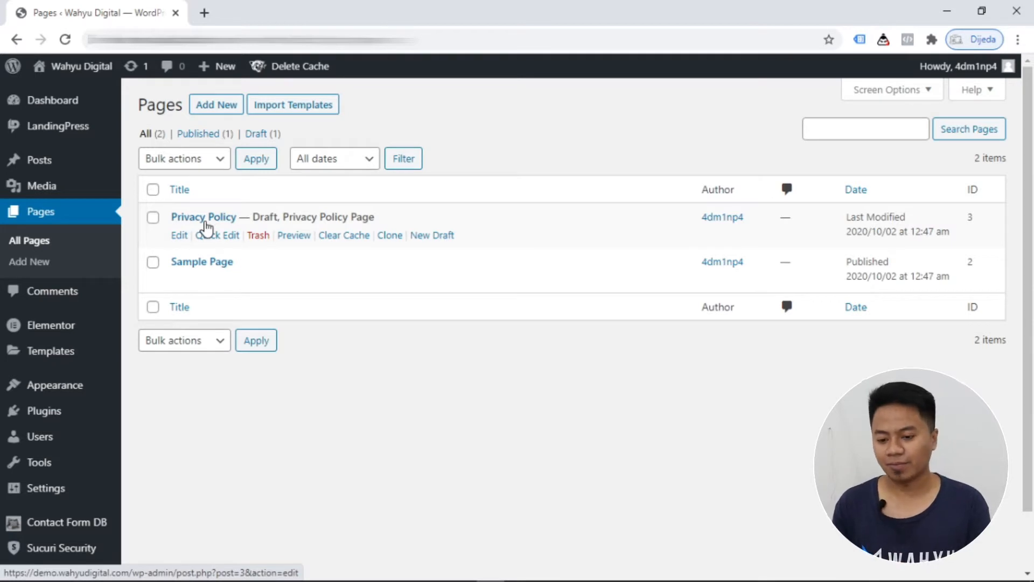
{"action": "mouse_move", "coordinate": [180, 271]}
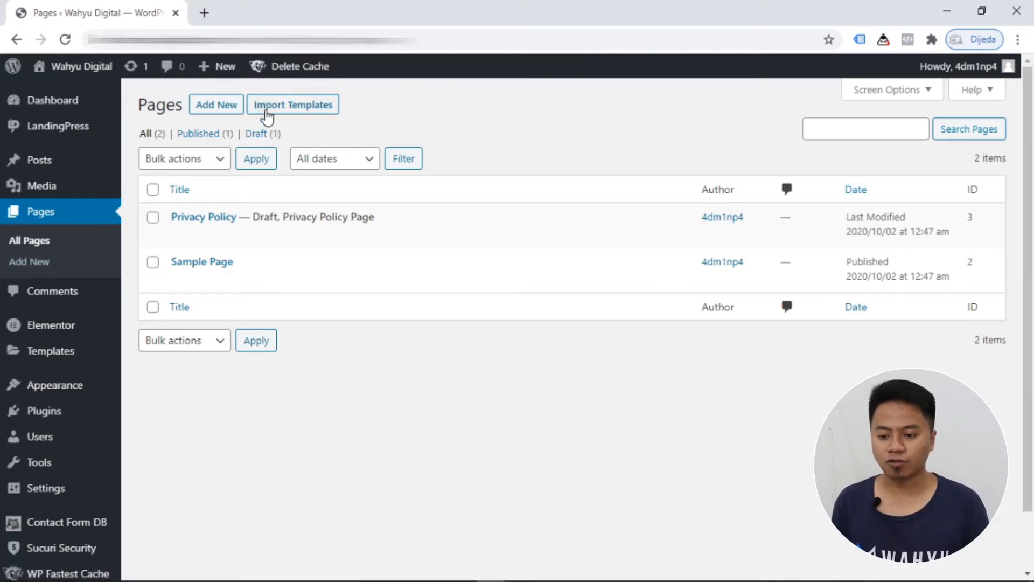
{"action": "scroll", "coordinate": [289, 117], "scroll_direction": "up", "scroll_amount": 5}
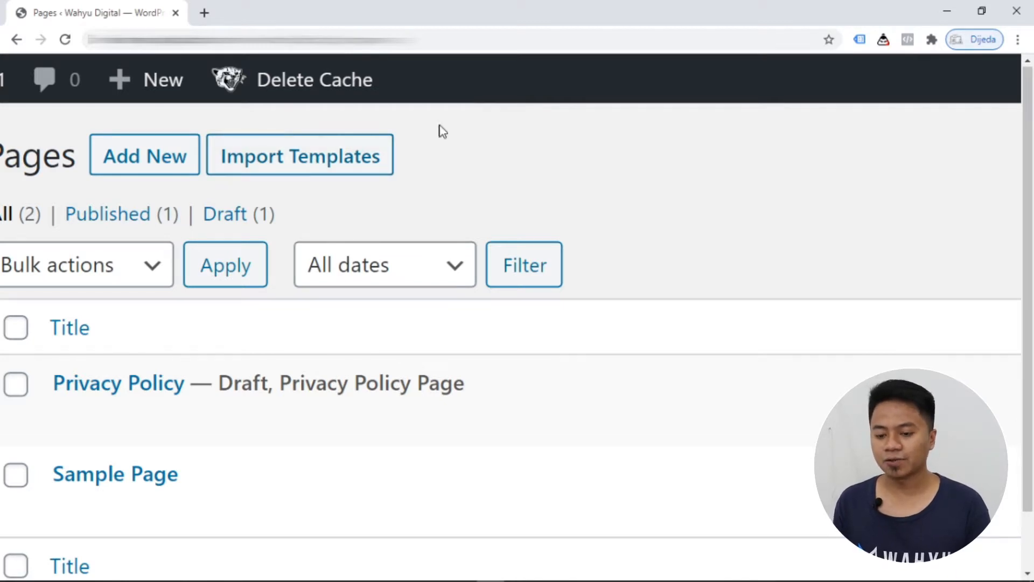
{"action": "scroll", "coordinate": [293, 182], "scroll_direction": "down", "scroll_amount": 5}
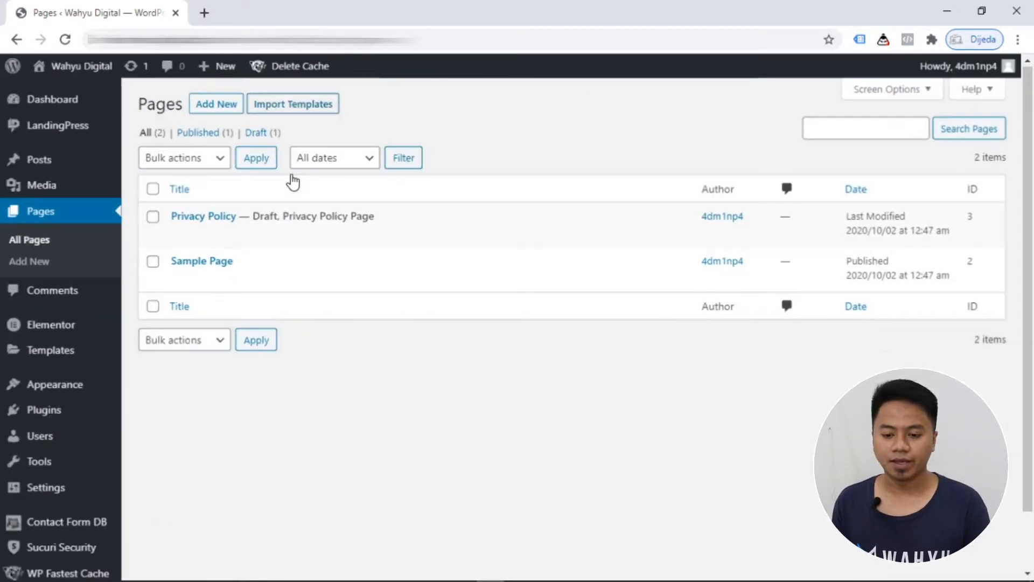
- Create a new page titled "Demo" and open it in the Elementor editor
{"action": "left_click", "coordinate": [208, 105]}
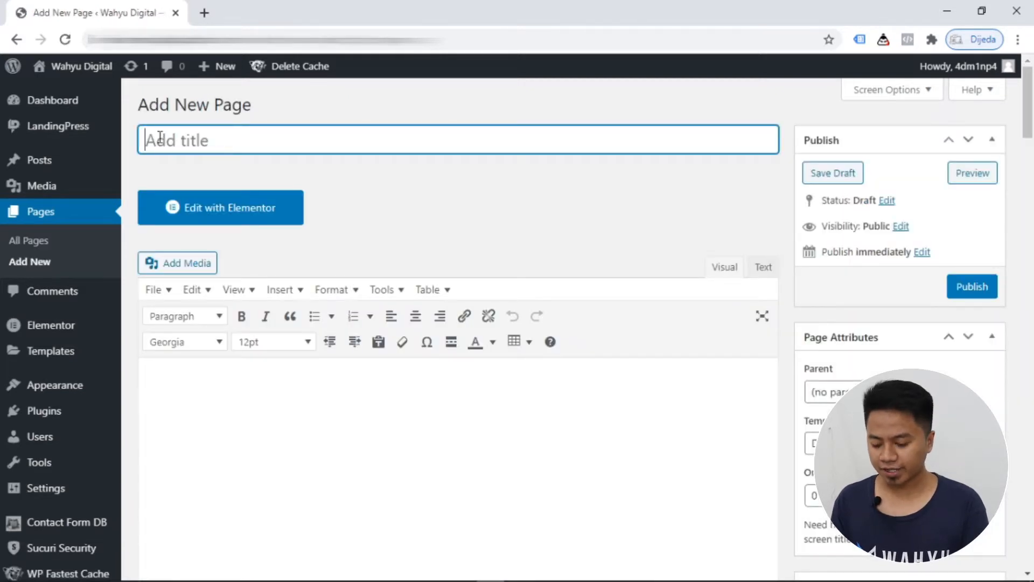
{"action": "type", "text": "Dem"}
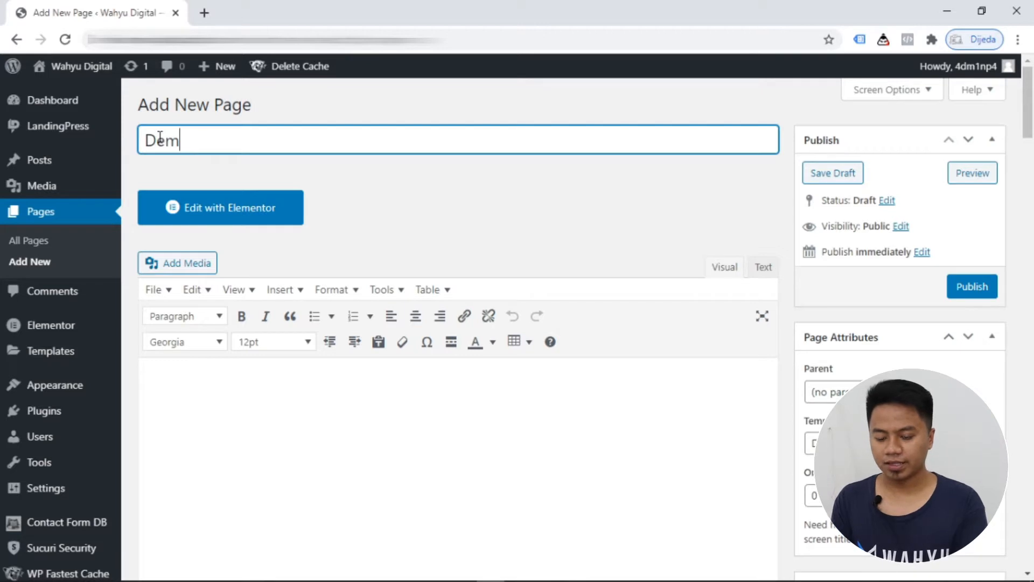
{"action": "type", "text": "o"}
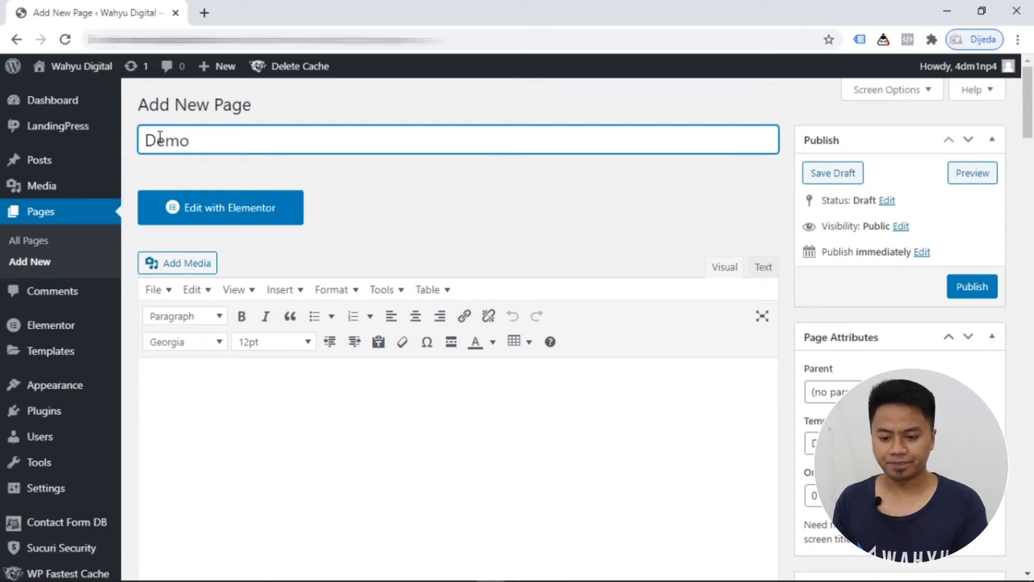
{"action": "left_click", "coordinate": [488, 228]}
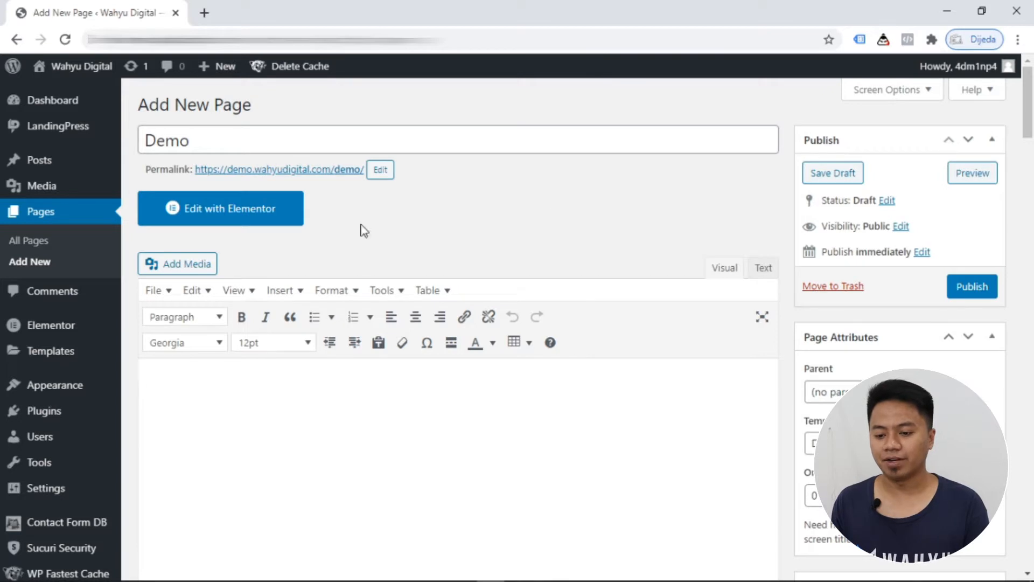
{"action": "left_click", "coordinate": [194, 217]}
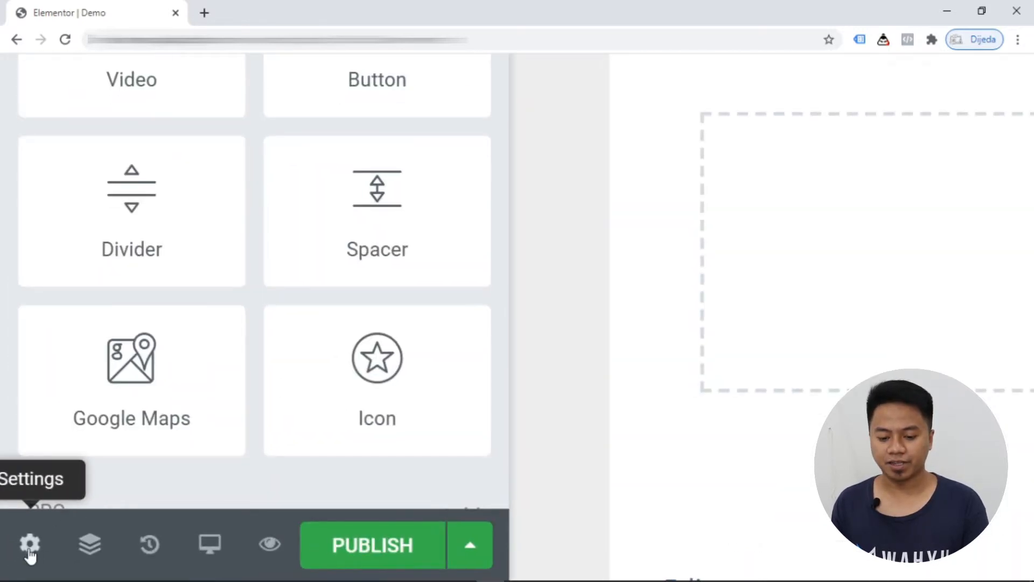
- Set the page layout to Elementor Canvas and publish the page, reloading the editor with the new layout
{"action": "left_click", "coordinate": [30, 543]}
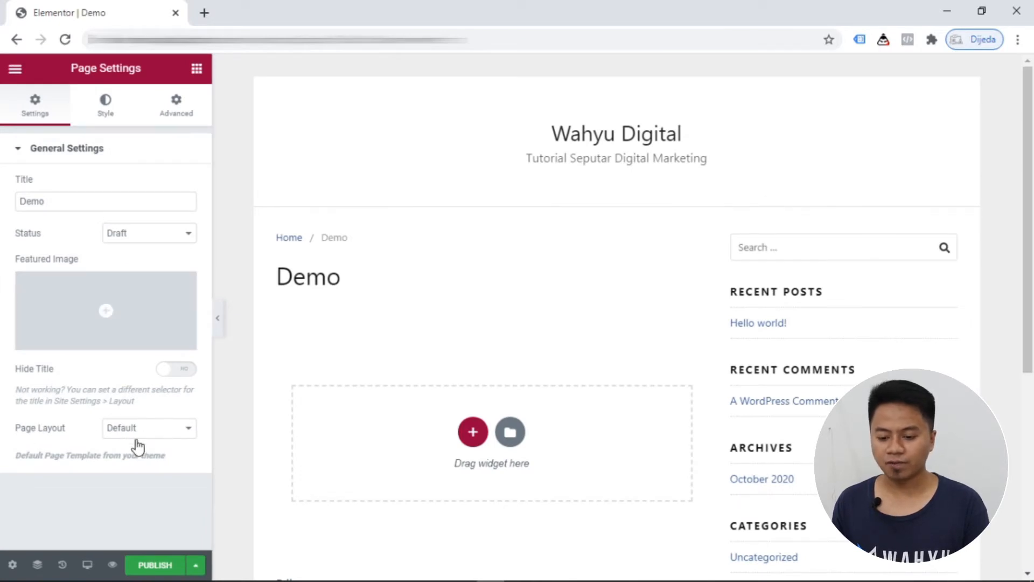
{"action": "left_click", "coordinate": [184, 434]}
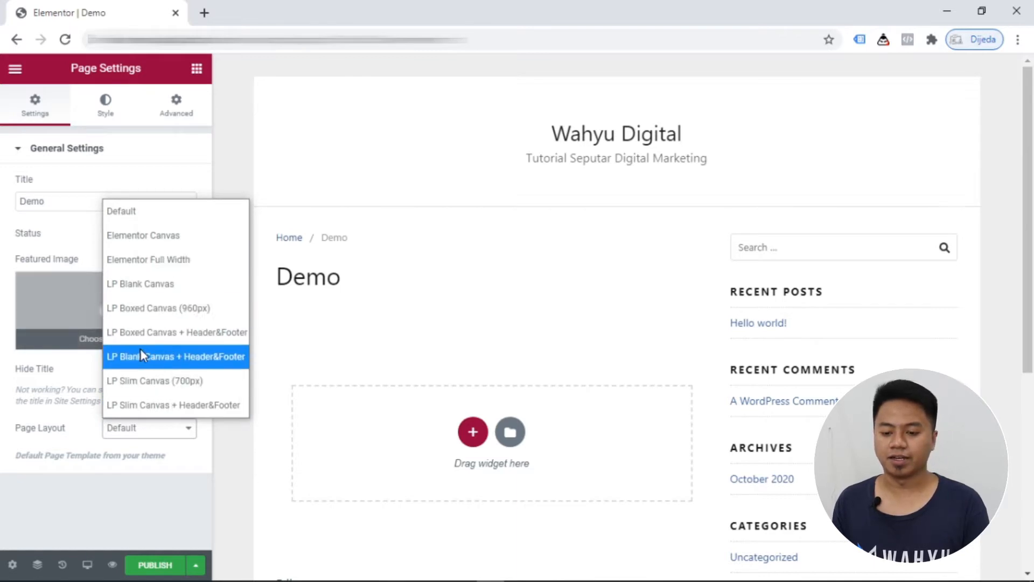
{"action": "left_click", "coordinate": [167, 248]}
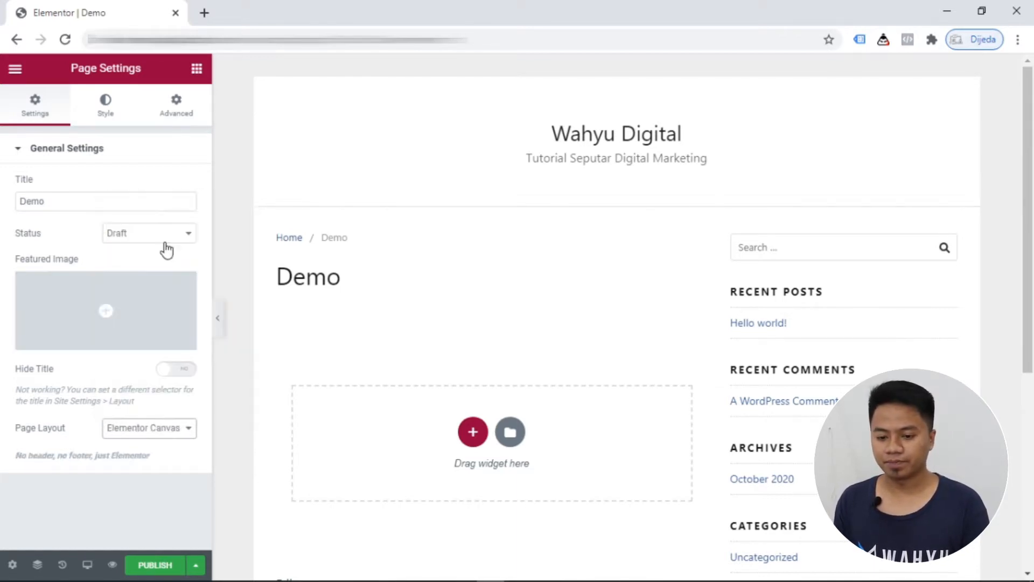
{"action": "left_click", "coordinate": [148, 571]}
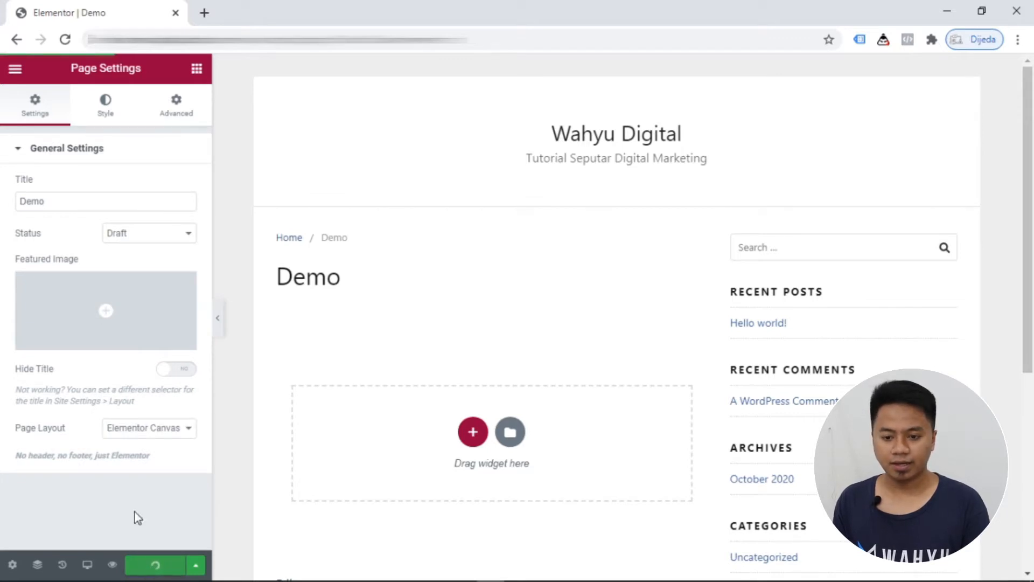
{"action": "left_click", "coordinate": [68, 42]}
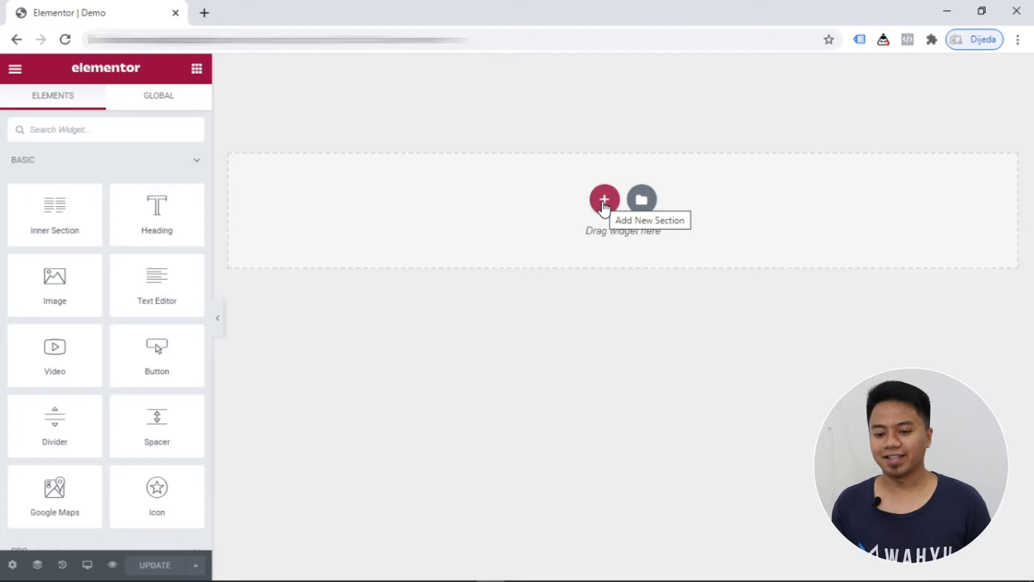
- Collapse the open Basic, Pro, General, LandingPress and LandingPress V2 widget categories
{"action": "left_click", "coordinate": [197, 161]}
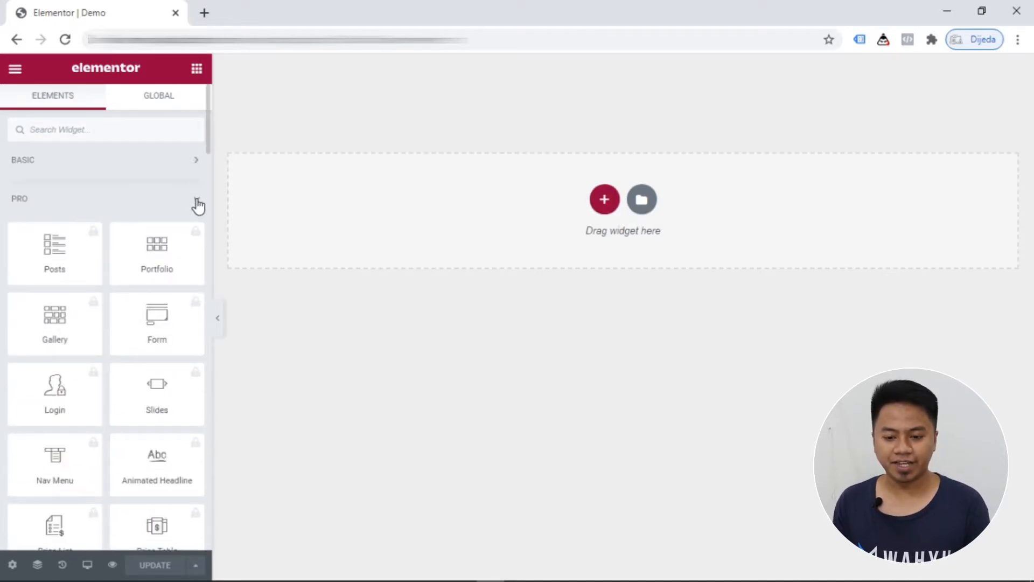
{"action": "left_click", "coordinate": [198, 204]}
{"action": "left_click", "coordinate": [199, 244]}
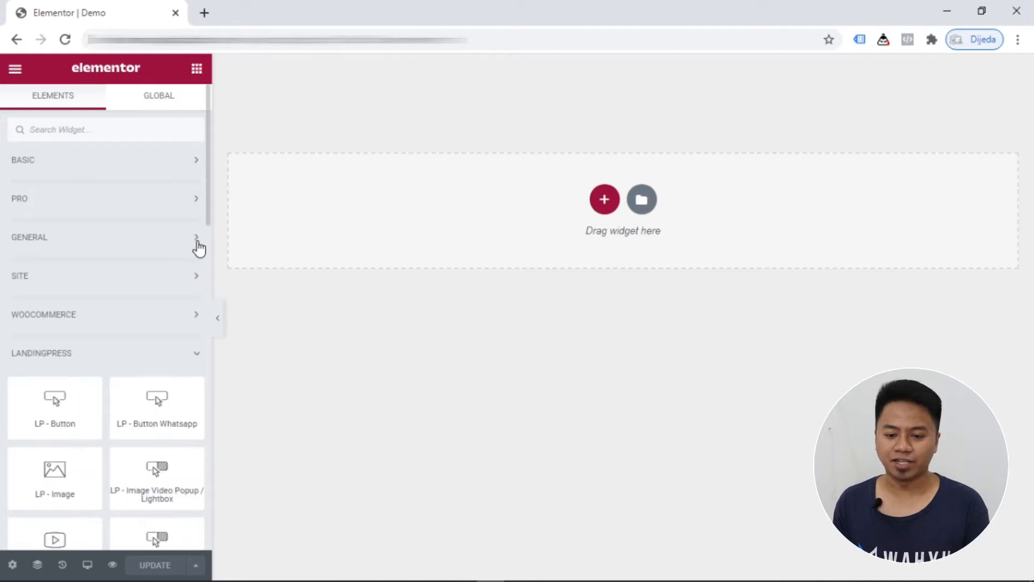
{"action": "left_click", "coordinate": [197, 356]}
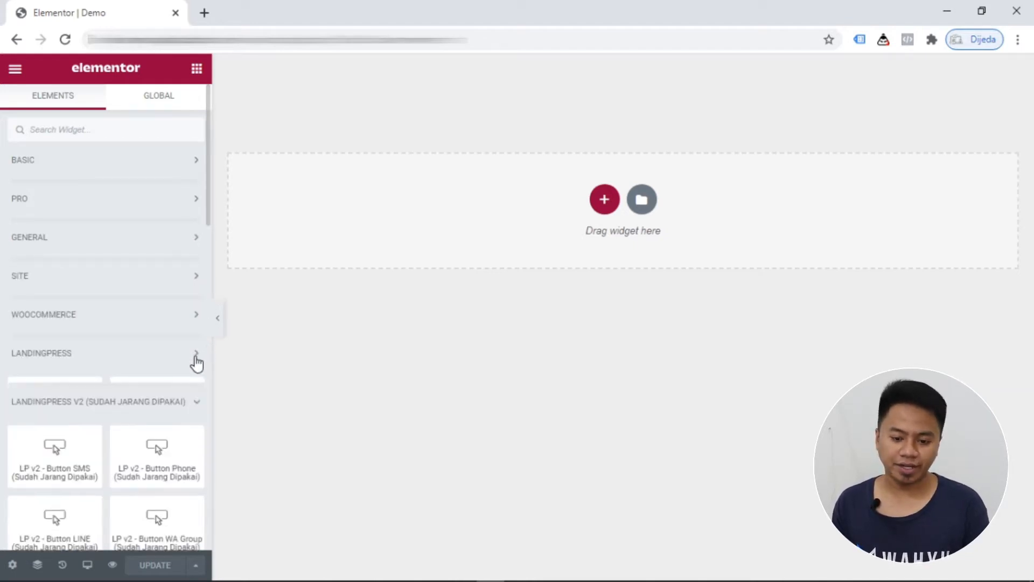
{"action": "left_click", "coordinate": [196, 393]}
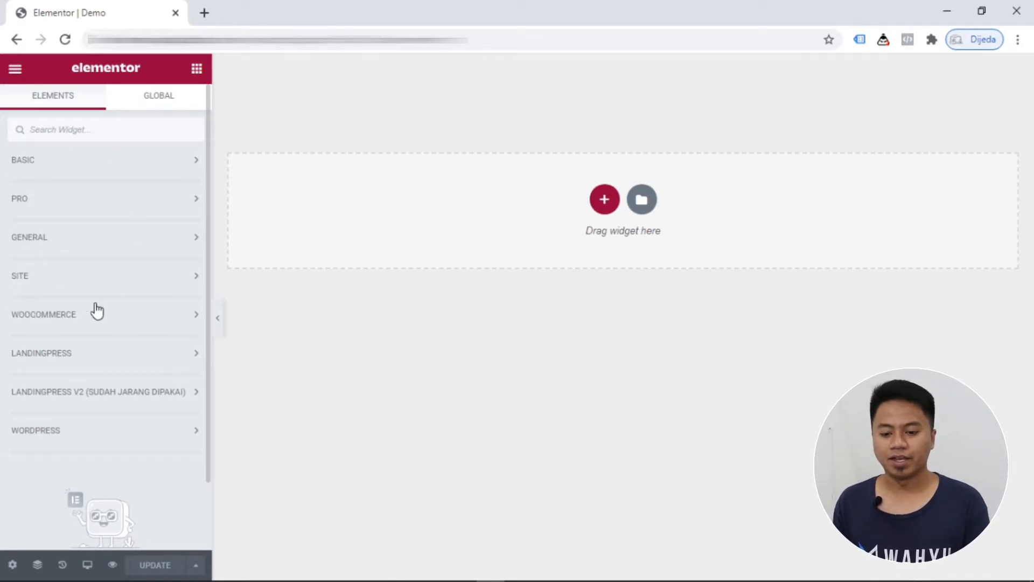
- Examine the widgets in the Pro and Site categories, collapsing each category after viewing it
{"action": "left_click", "coordinate": [115, 205]}
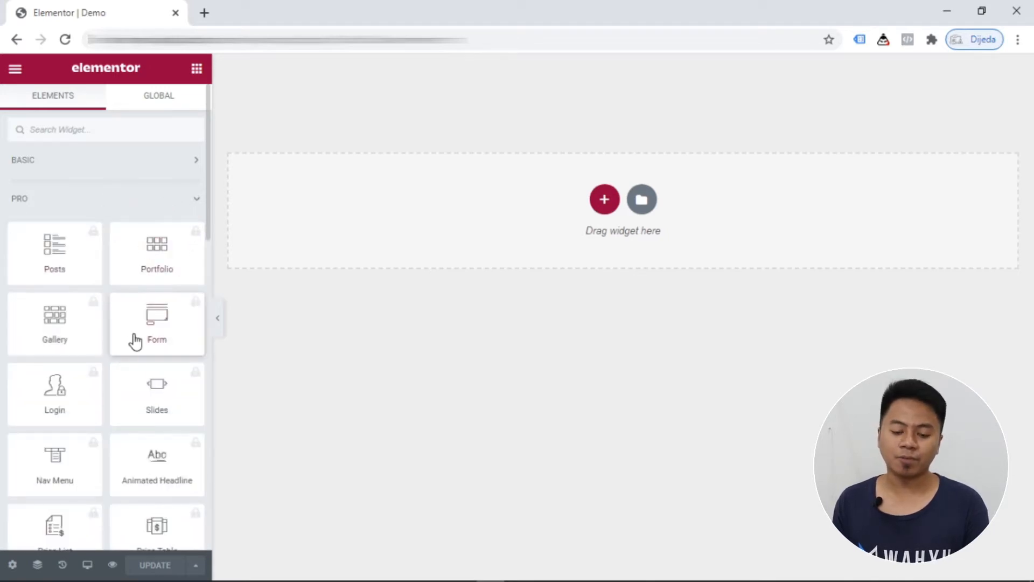
{"action": "scroll", "coordinate": [134, 338], "scroll_direction": "down", "scroll_amount": 2}
{"action": "scroll", "coordinate": [134, 338], "scroll_direction": "up", "scroll_amount": 2}
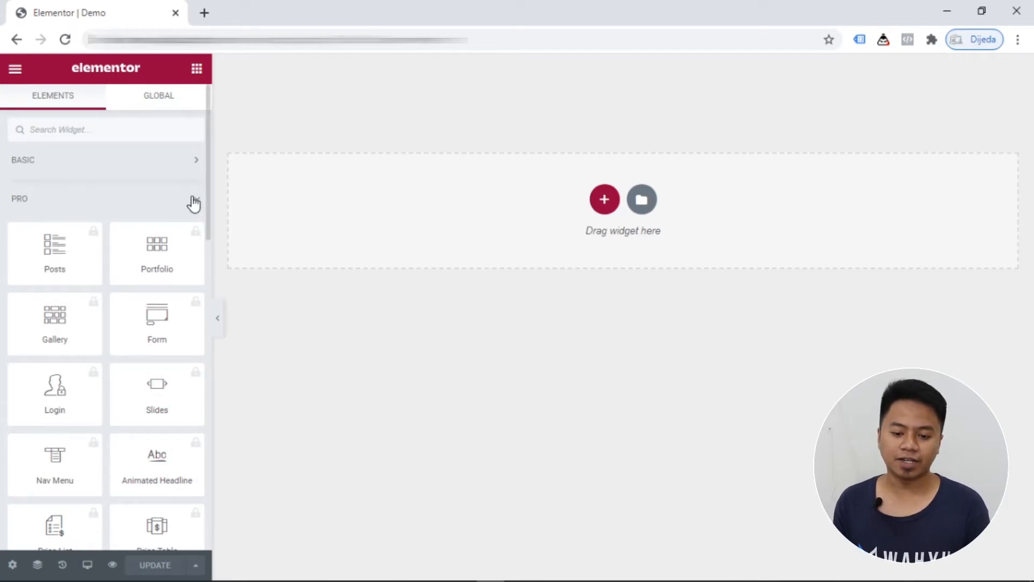
{"action": "left_click", "coordinate": [193, 199]}
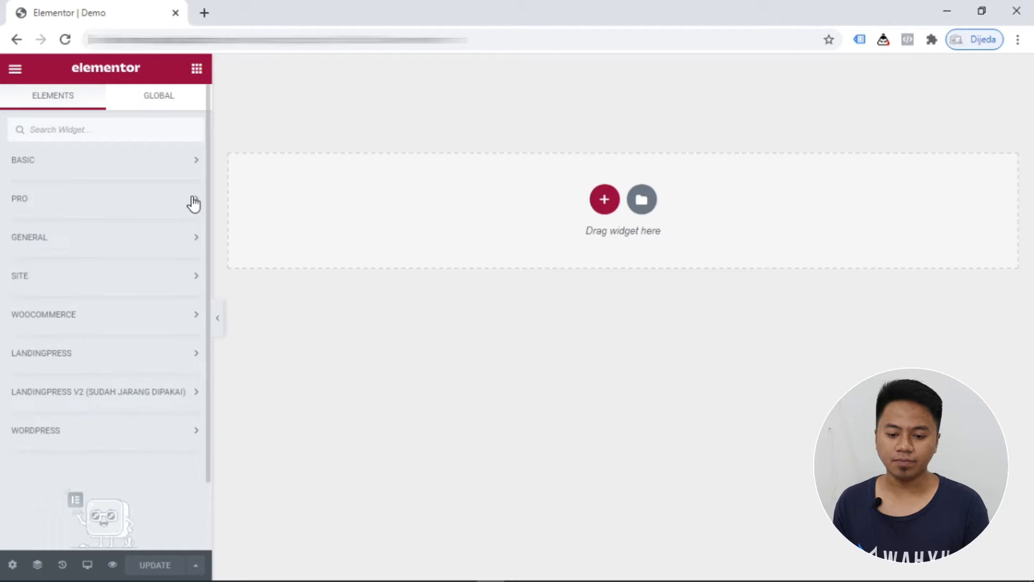
{"action": "left_click", "coordinate": [185, 276]}
{"action": "scroll", "coordinate": [185, 276], "scroll_direction": "down", "scroll_amount": 2}
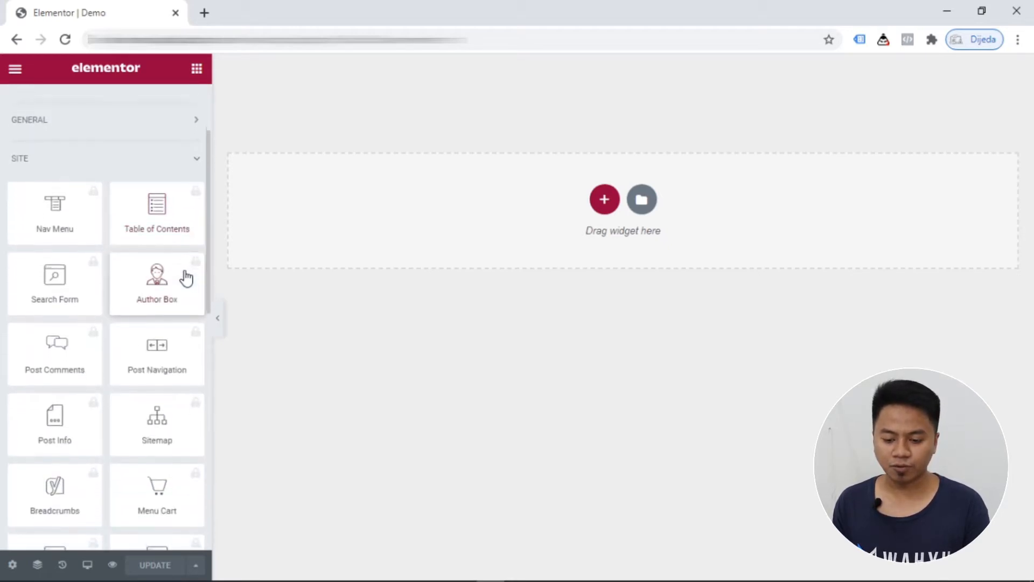
{"action": "scroll", "coordinate": [185, 276], "scroll_direction": "up", "scroll_amount": 2}
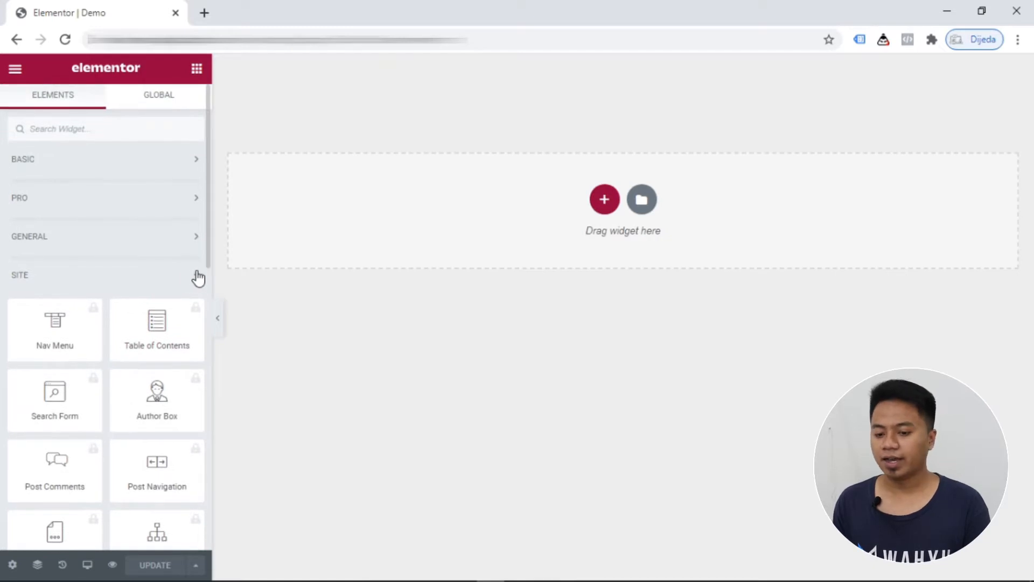
{"action": "left_click", "coordinate": [195, 276]}
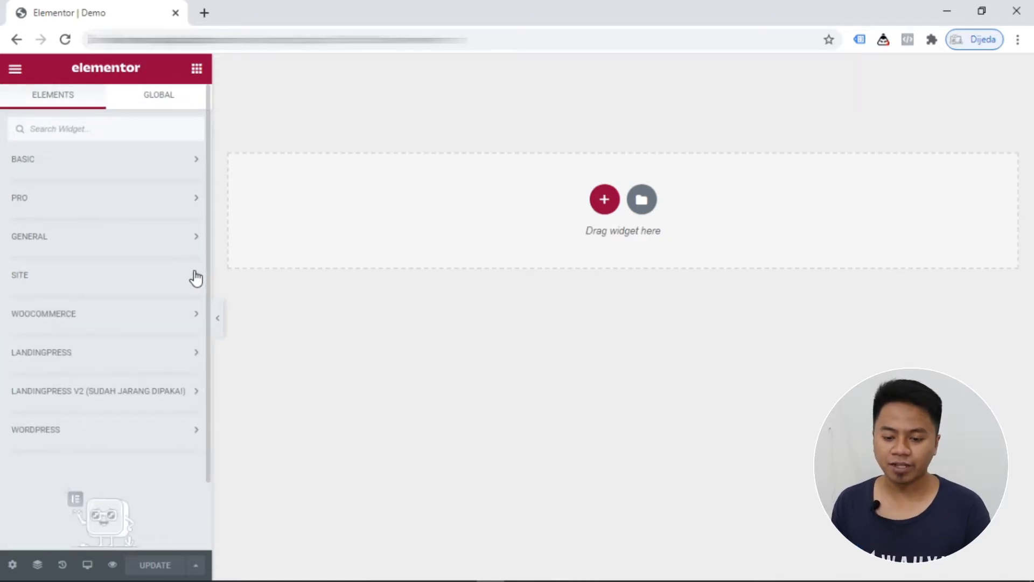
- Expand the Basic and General categories and look through their available widgets
{"action": "left_click", "coordinate": [117, 160]}
{"action": "scroll", "coordinate": [126, 313], "scroll_direction": "down", "scroll_amount": 5}
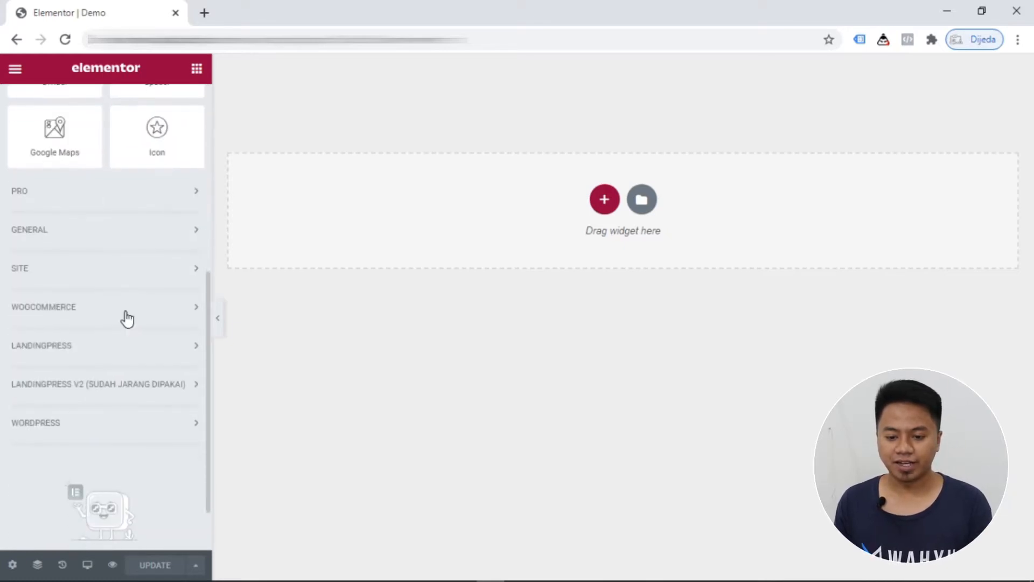
{"action": "left_click", "coordinate": [127, 237]}
{"action": "scroll", "coordinate": [127, 238], "scroll_direction": "down", "scroll_amount": 5}
{"action": "scroll", "coordinate": [126, 235], "scroll_direction": "up", "scroll_amount": 5}
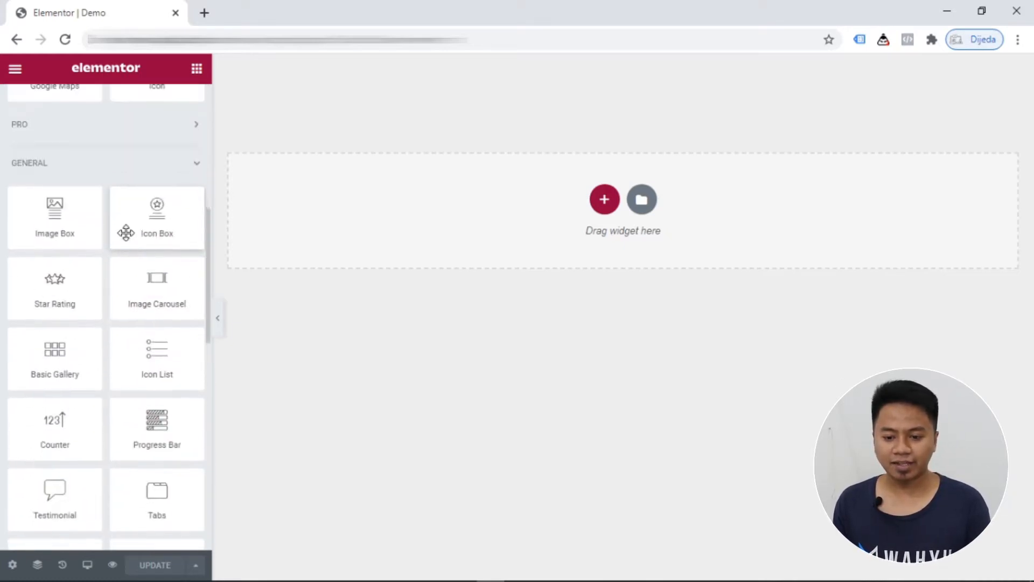
{"action": "scroll", "coordinate": [62, 224], "scroll_direction": "up", "scroll_amount": 4}
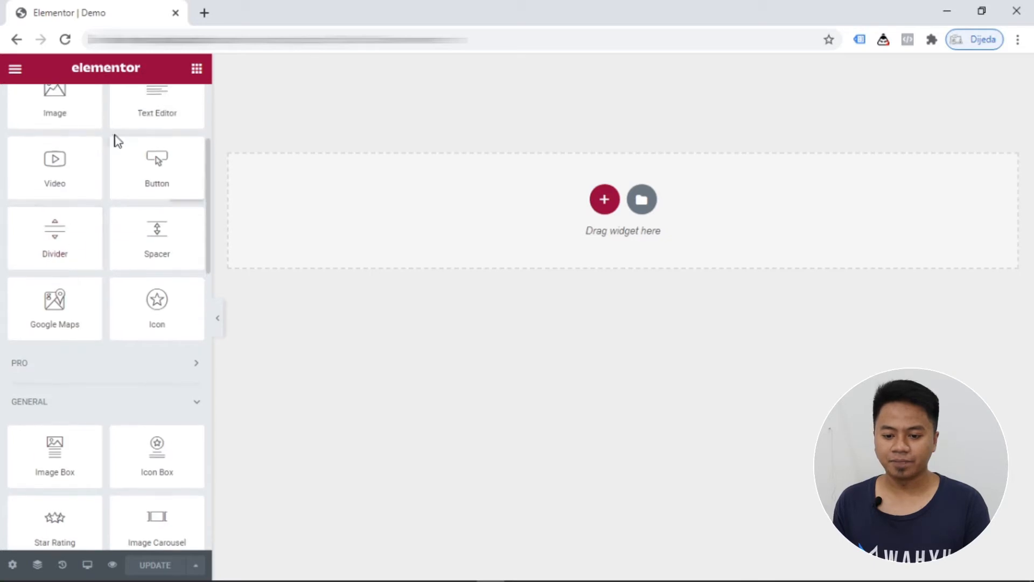
- Review the Pro widgets once more and collapse the Pro, General and Basic categories
{"action": "left_click", "coordinate": [195, 377]}
{"action": "scroll", "coordinate": [194, 377], "scroll_direction": "down", "scroll_amount": 3}
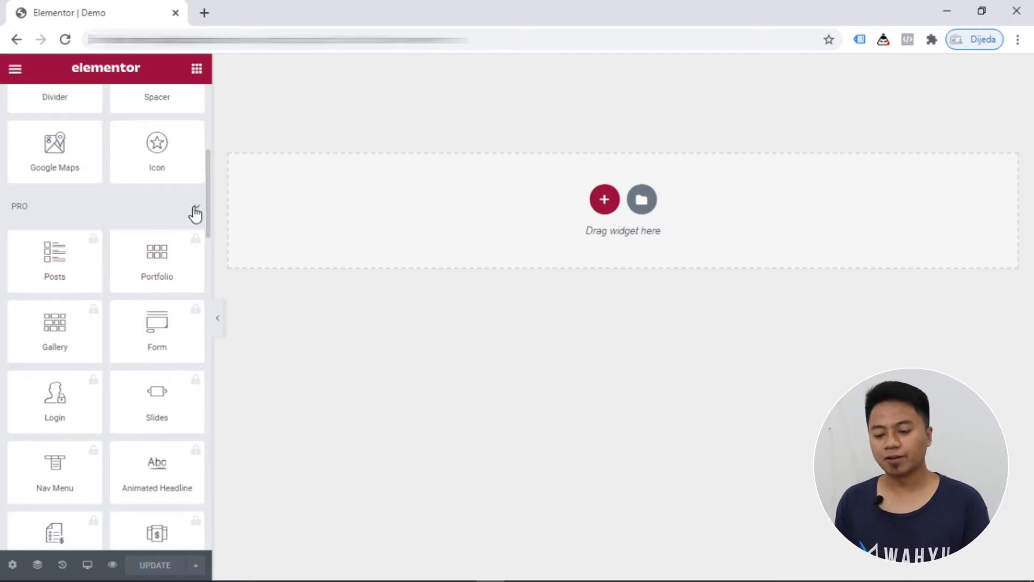
{"action": "left_click", "coordinate": [195, 210]}
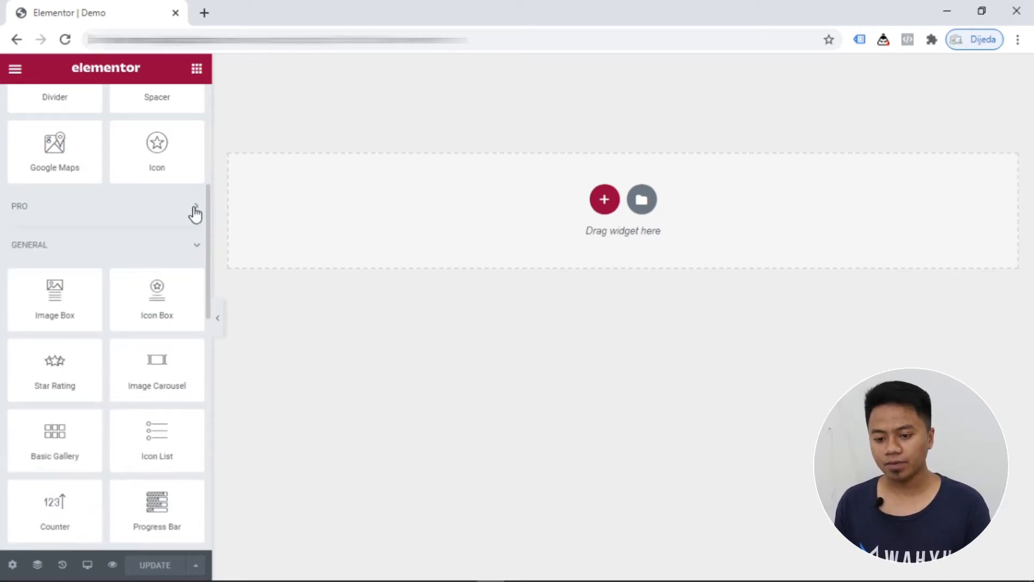
{"action": "left_click", "coordinate": [197, 247]}
{"action": "scroll", "coordinate": [196, 243], "scroll_direction": "up", "scroll_amount": 6}
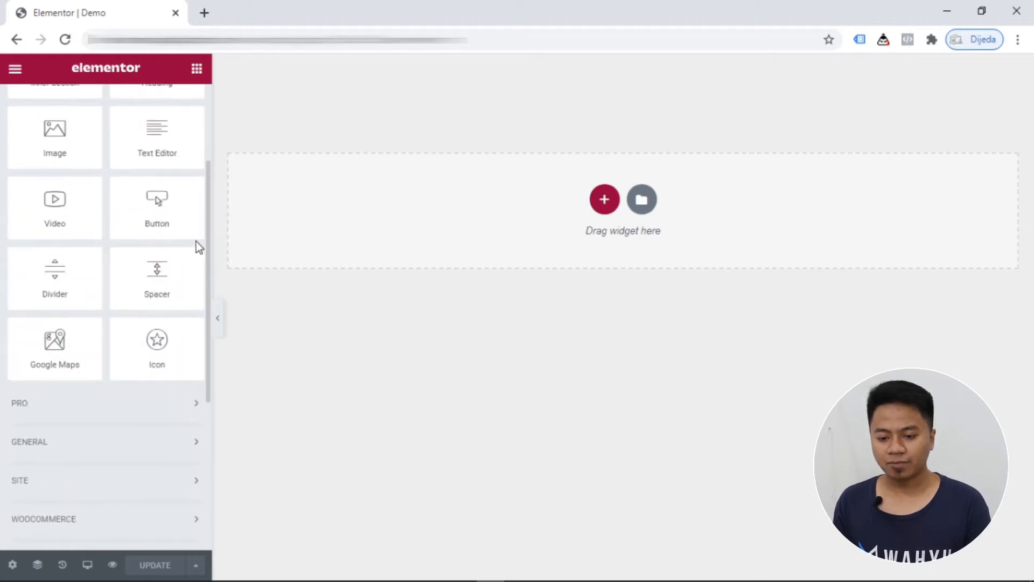
{"action": "left_click", "coordinate": [199, 163]}
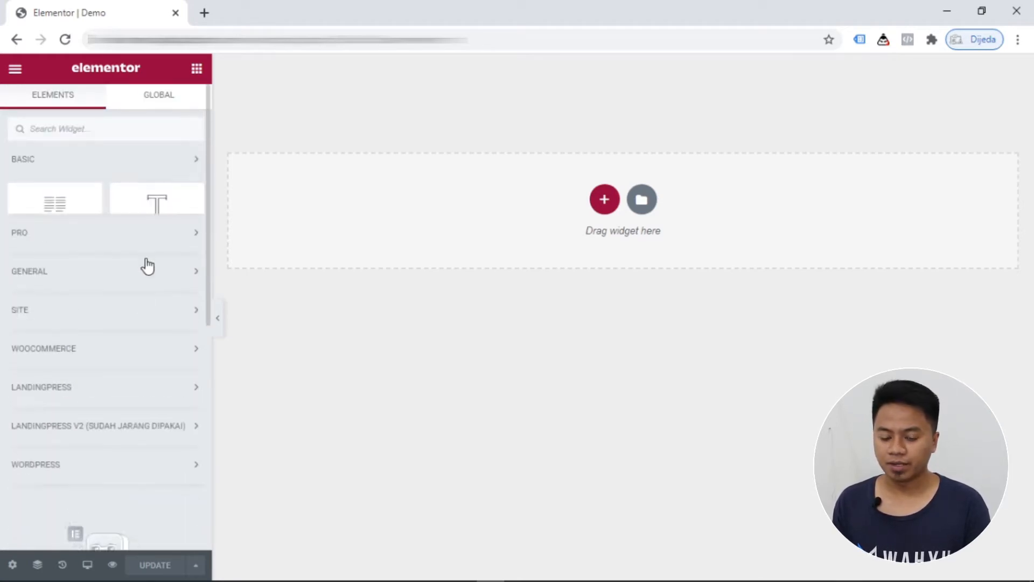
{"action": "scroll", "coordinate": [141, 377], "scroll_direction": "down", "scroll_amount": 2}
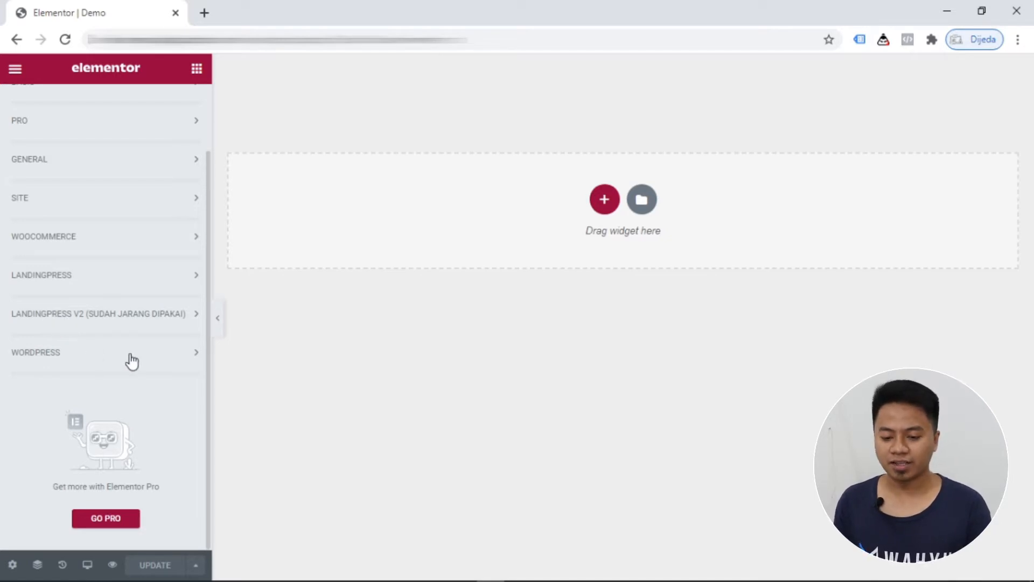
- Expand the WordPress widget category, look through its widgets, and collapse it again
{"action": "left_click", "coordinate": [55, 355]}
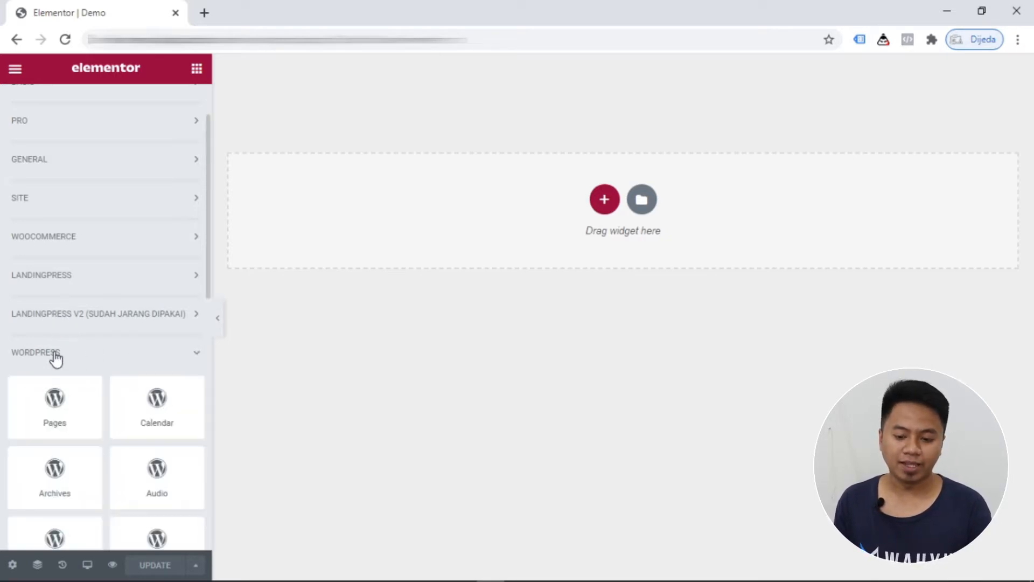
{"action": "scroll", "coordinate": [54, 353], "scroll_direction": "down", "scroll_amount": 5}
{"action": "scroll", "coordinate": [54, 351], "scroll_direction": "up", "scroll_amount": 4}
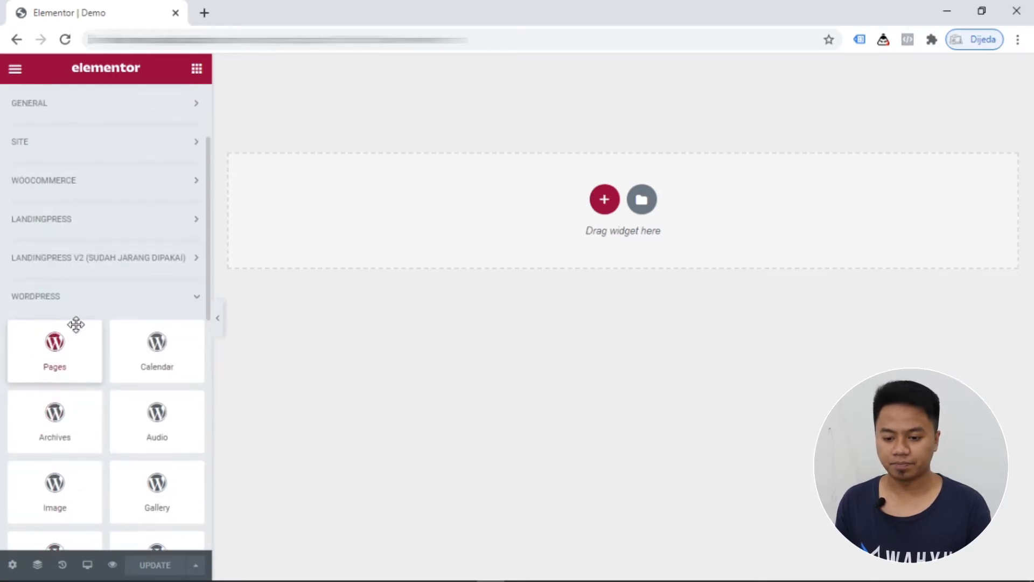
{"action": "left_click", "coordinate": [114, 305]}
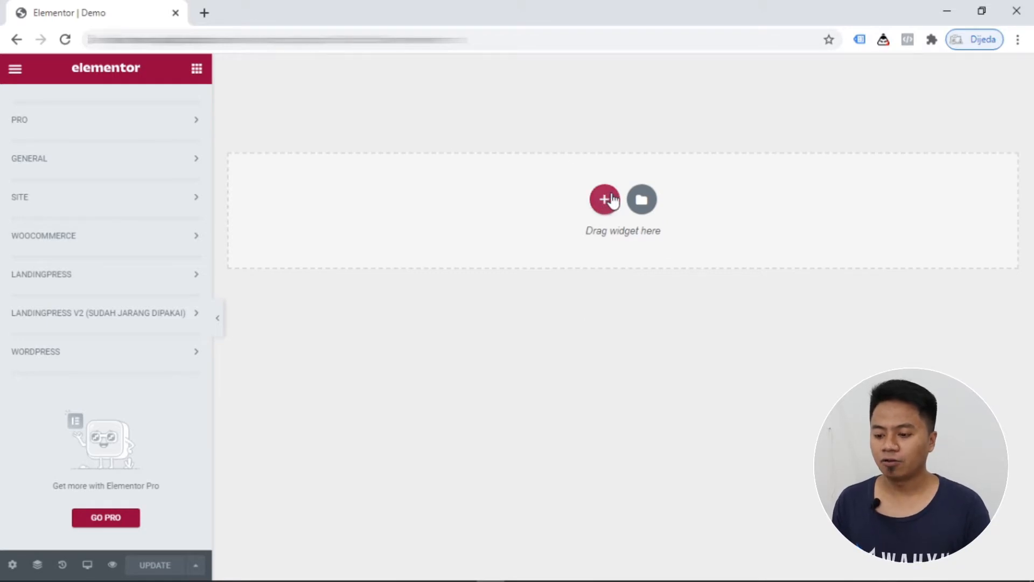
- Open the template library from the empty canvas, examine the free and Pro page templates, and close the library
{"action": "scroll", "coordinate": [605, 199], "scroll_direction": "up", "scroll_amount": 5}
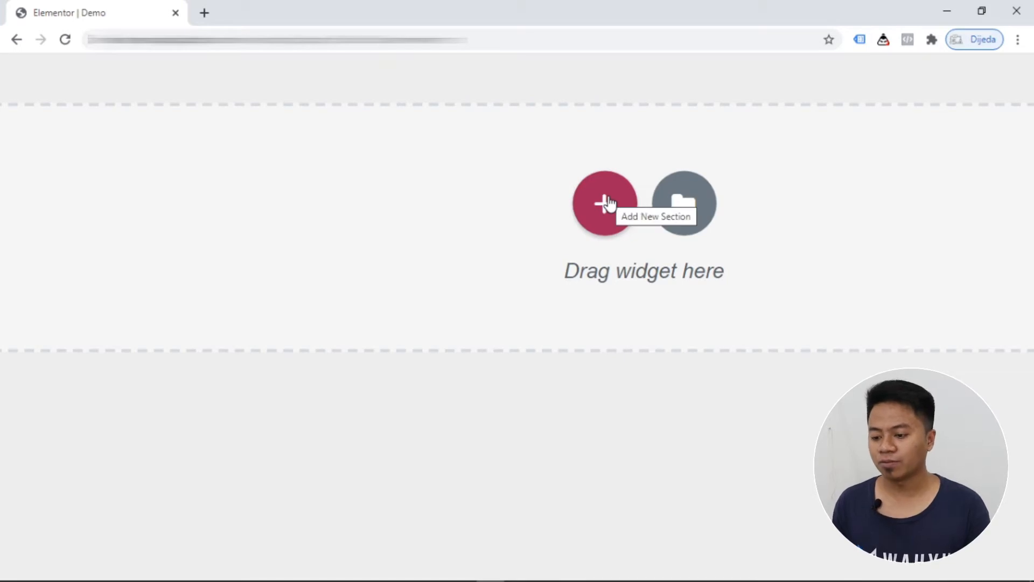
{"action": "scroll", "coordinate": [607, 202], "scroll_direction": "down", "scroll_amount": 5}
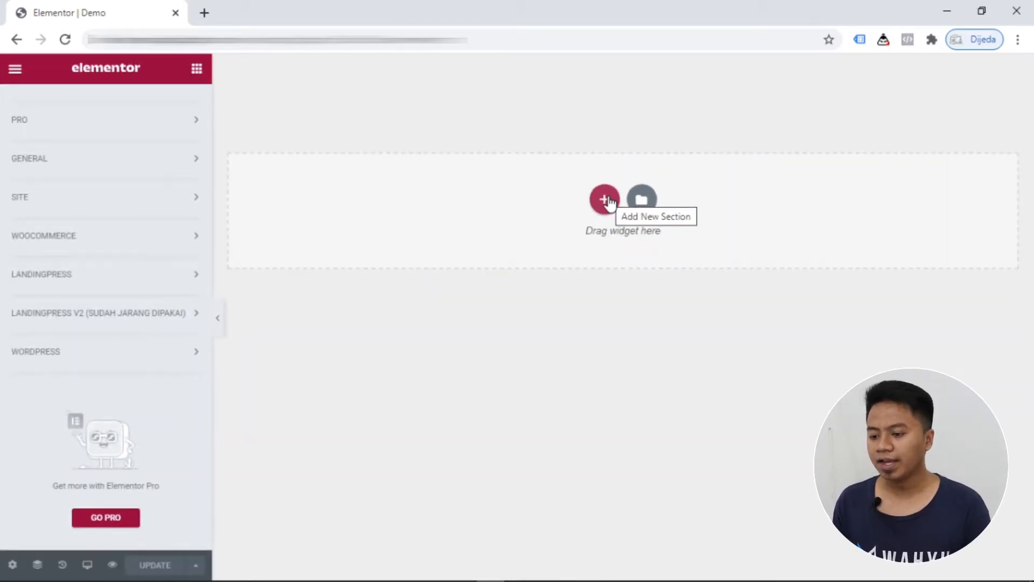
{"action": "scroll", "coordinate": [652, 203], "scroll_direction": "up", "scroll_amount": 5}
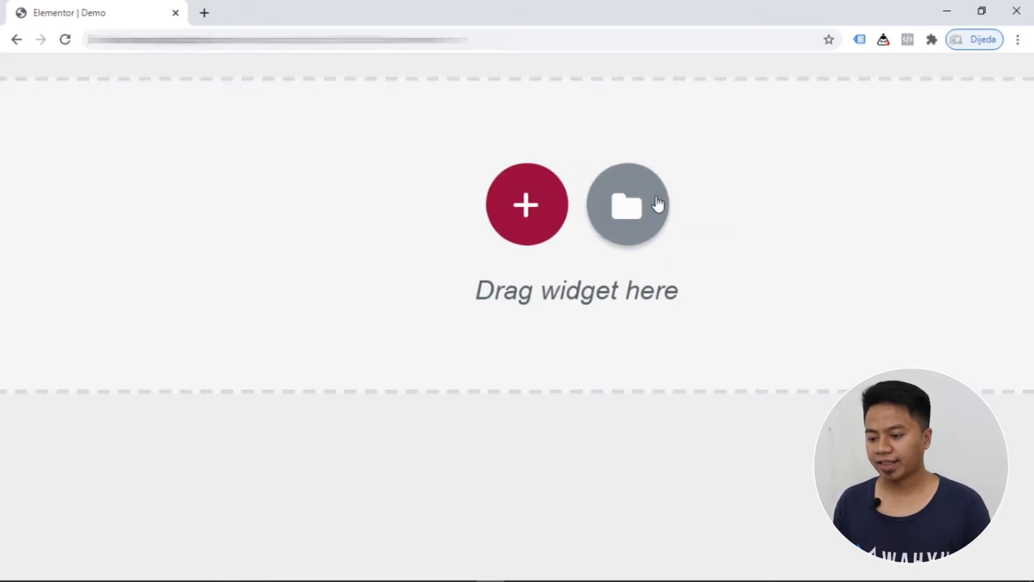
{"action": "left_click", "coordinate": [624, 221]}
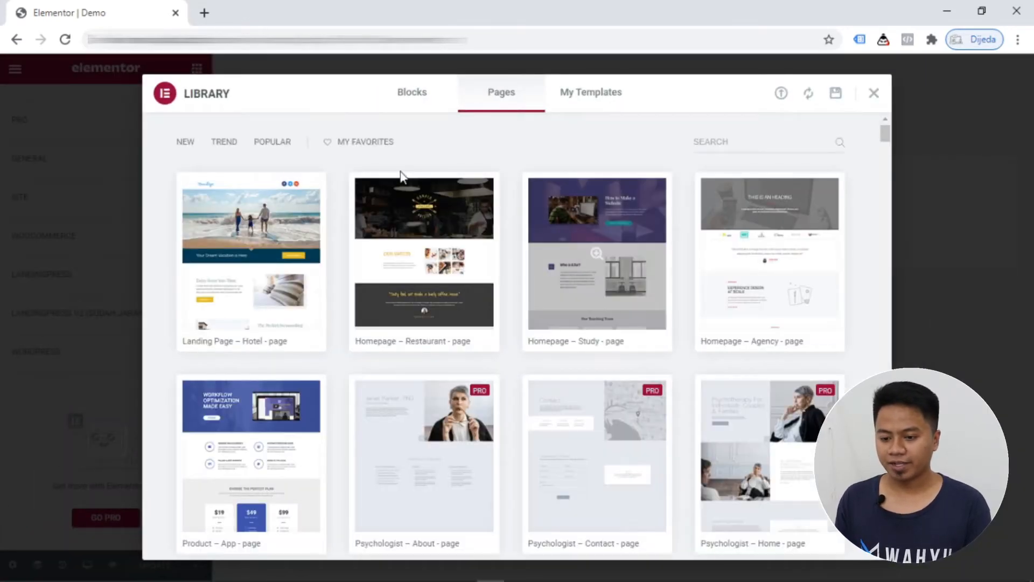
{"action": "scroll", "coordinate": [425, 429], "scroll_direction": "down", "scroll_amount": 2}
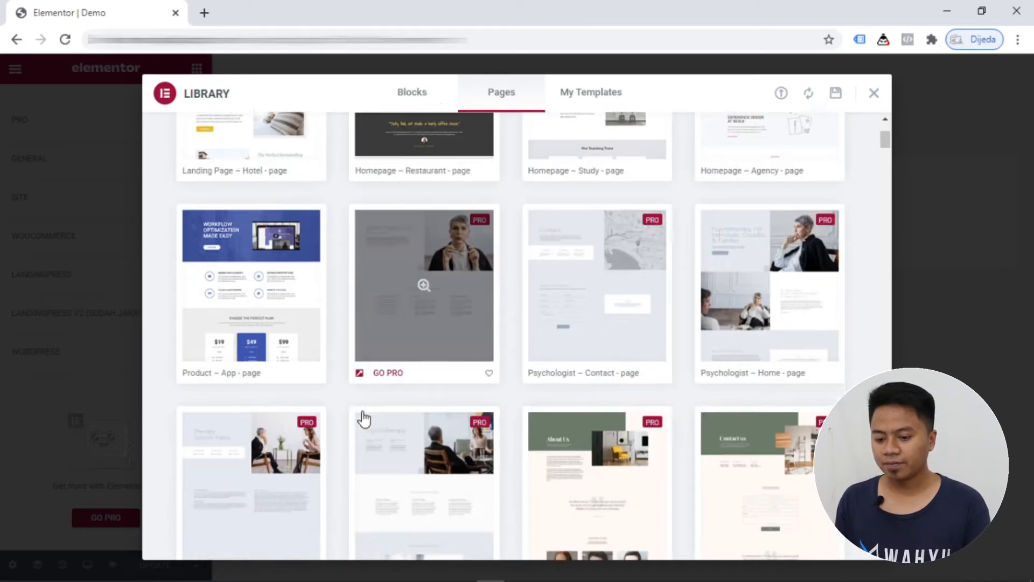
{"action": "scroll", "coordinate": [363, 418], "scroll_direction": "down", "scroll_amount": 4}
{"action": "scroll", "coordinate": [363, 418], "scroll_direction": "up", "scroll_amount": 6}
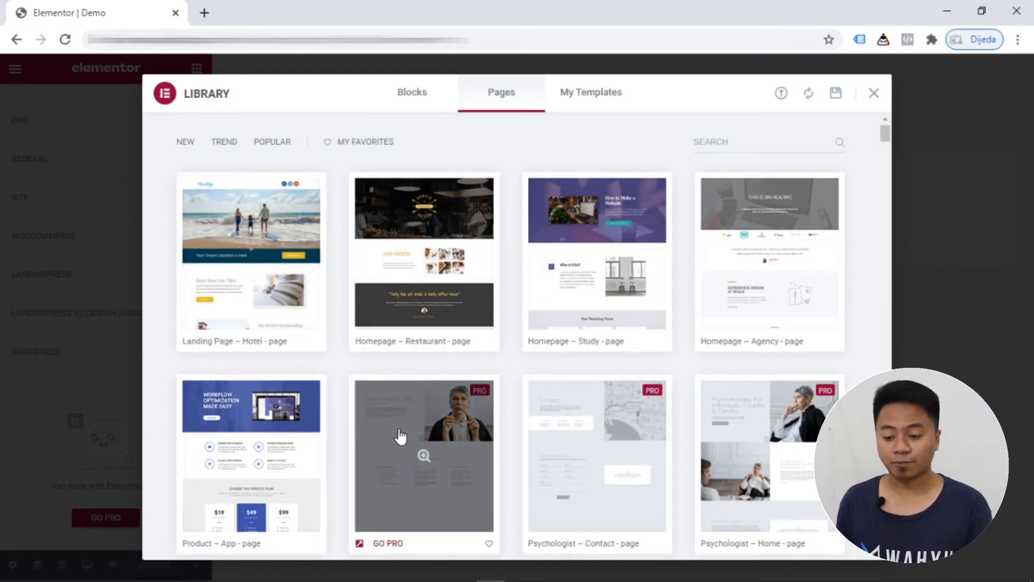
{"action": "scroll", "coordinate": [400, 436], "scroll_direction": "down", "scroll_amount": 2}
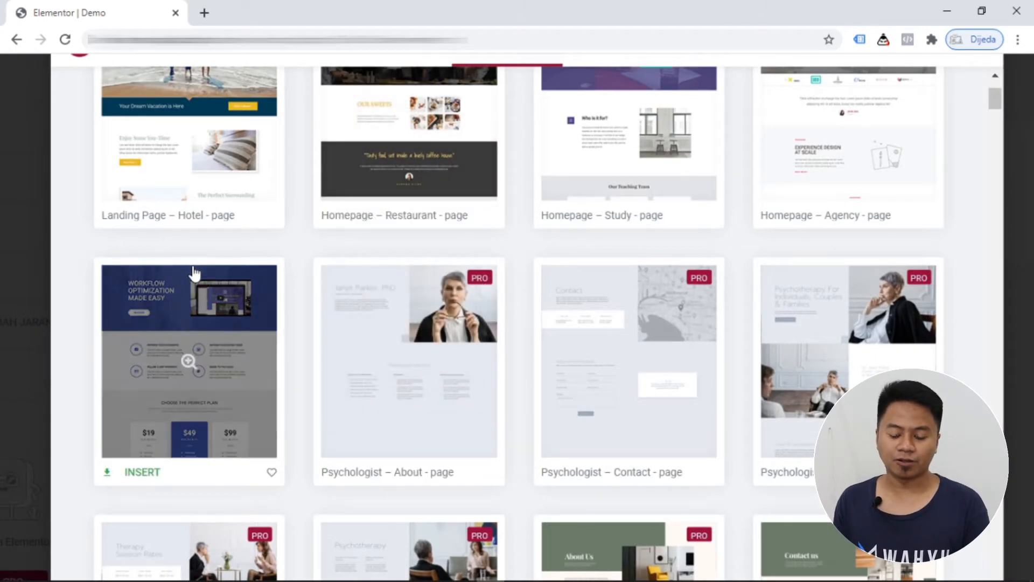
{"action": "scroll", "coordinate": [196, 272], "scroll_direction": "up", "scroll_amount": 1}
{"action": "scroll", "coordinate": [195, 273], "scroll_direction": "up", "scroll_amount": 1}
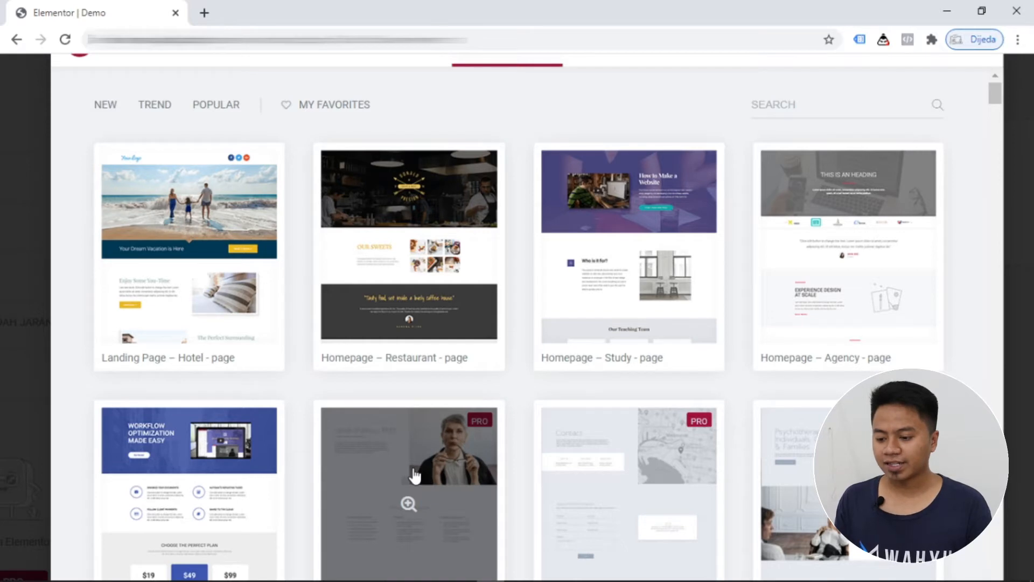
{"action": "scroll", "coordinate": [411, 441], "scroll_direction": "down", "scroll_amount": 3}
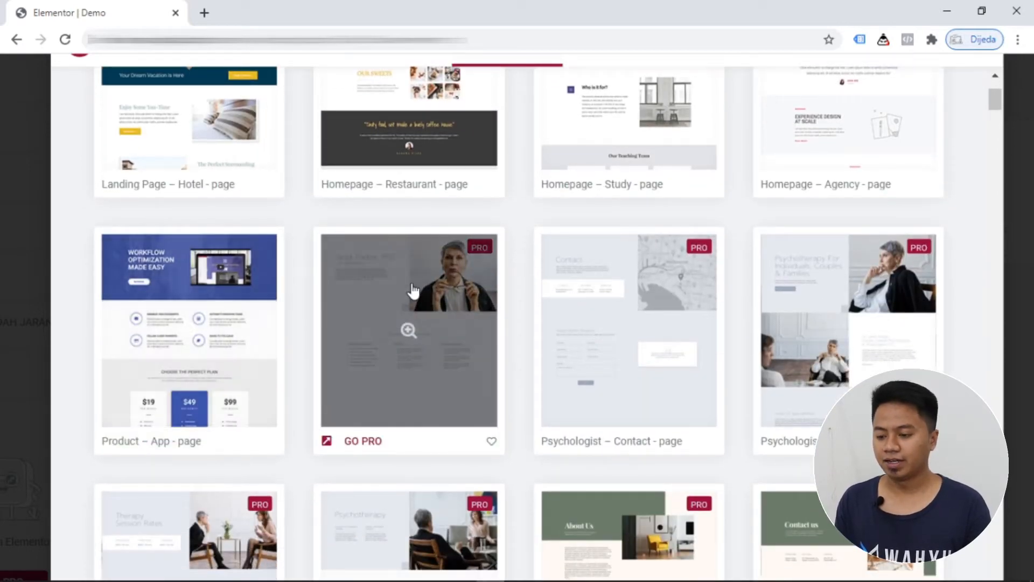
{"action": "scroll", "coordinate": [411, 341], "scroll_direction": "down", "scroll_amount": 4}
{"action": "scroll", "coordinate": [414, 342], "scroll_direction": "up", "scroll_amount": 7}
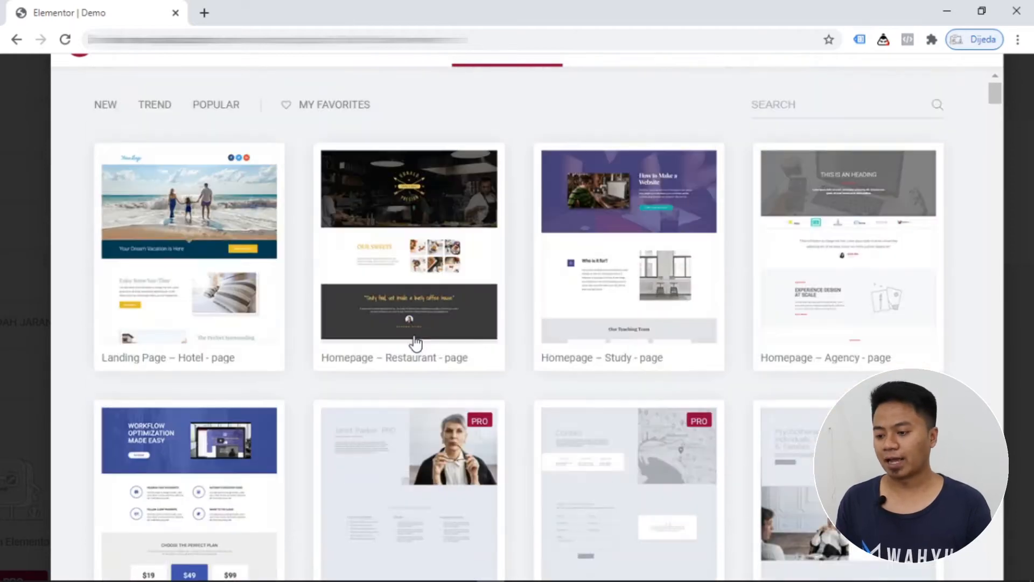
{"action": "scroll", "coordinate": [415, 342], "scroll_direction": "up", "scroll_amount": 2}
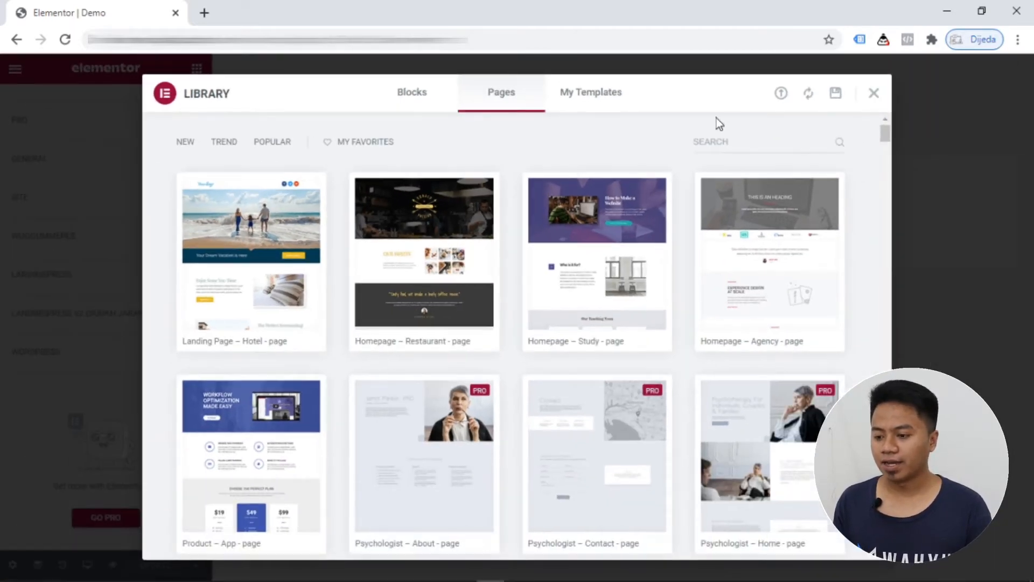
{"action": "left_click", "coordinate": [873, 94]}
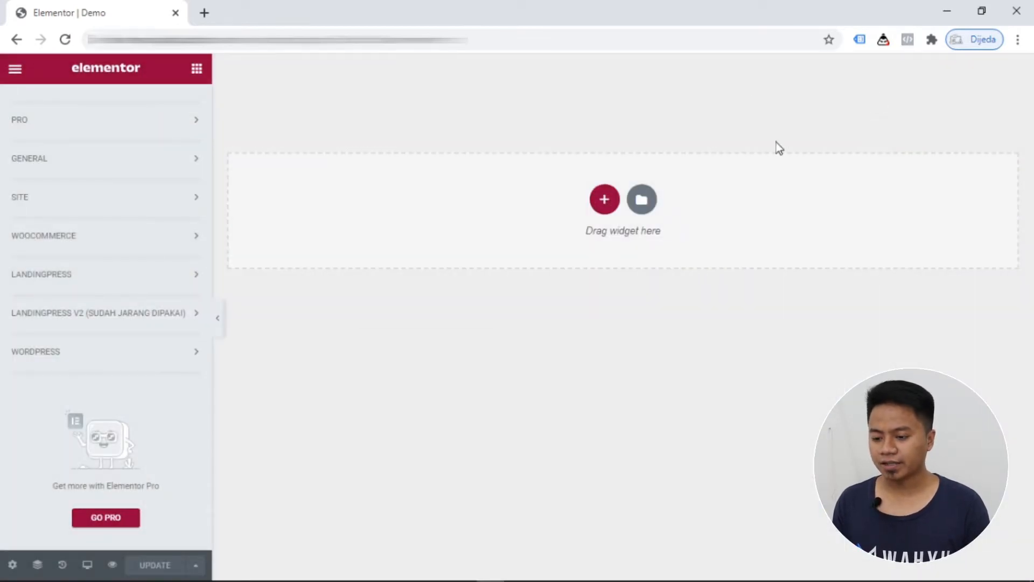
- Add a new single-column section to the page and set its normal background type to Classic
{"action": "left_click", "coordinate": [604, 202]}
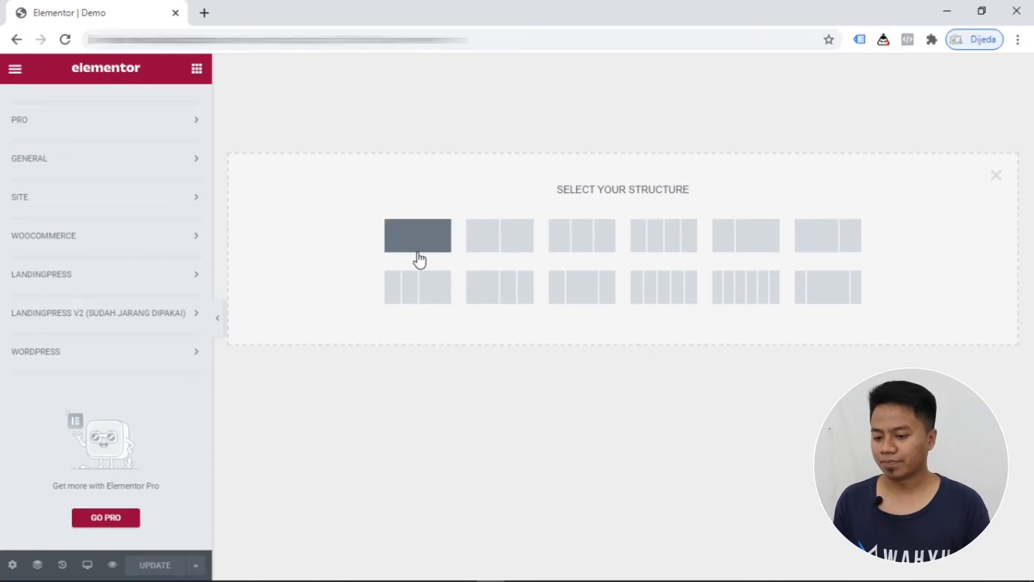
{"action": "left_click", "coordinate": [418, 235]}
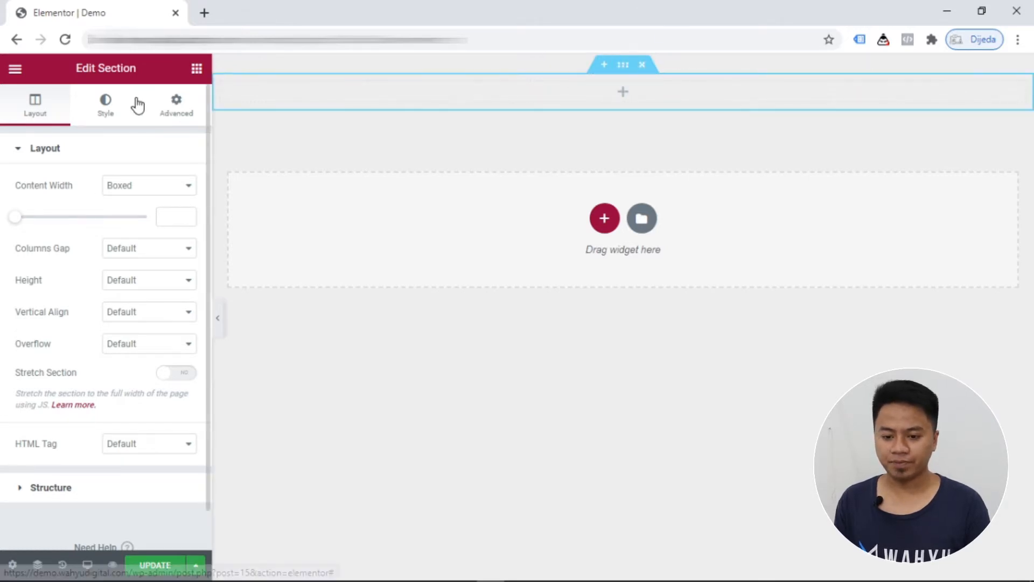
{"action": "left_click", "coordinate": [105, 111]}
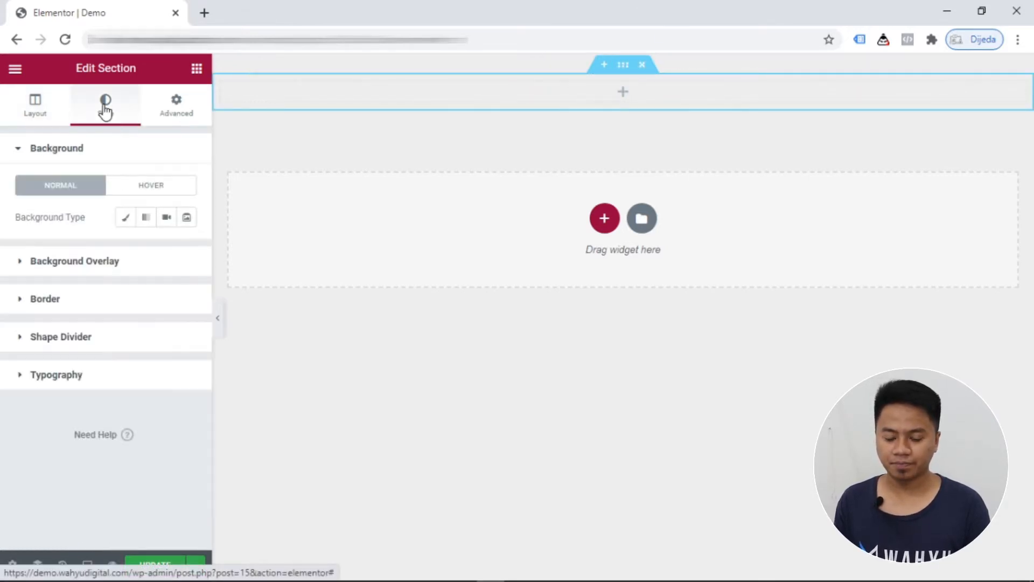
{"action": "left_click", "coordinate": [123, 218]}
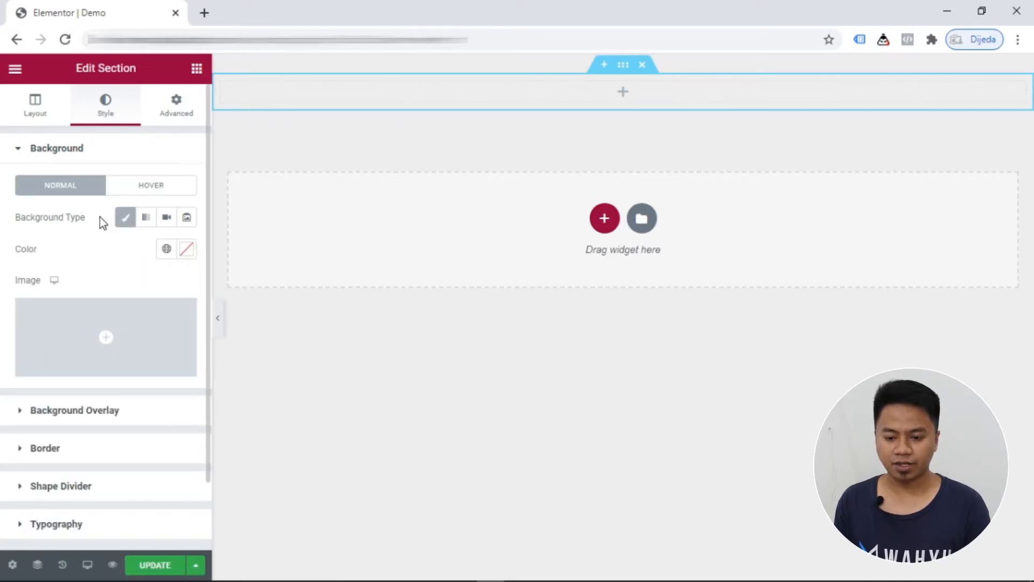
- Set the section's background color to the light blue #4A94FD by picking it in the color picker
{"action": "left_click", "coordinate": [187, 249]}
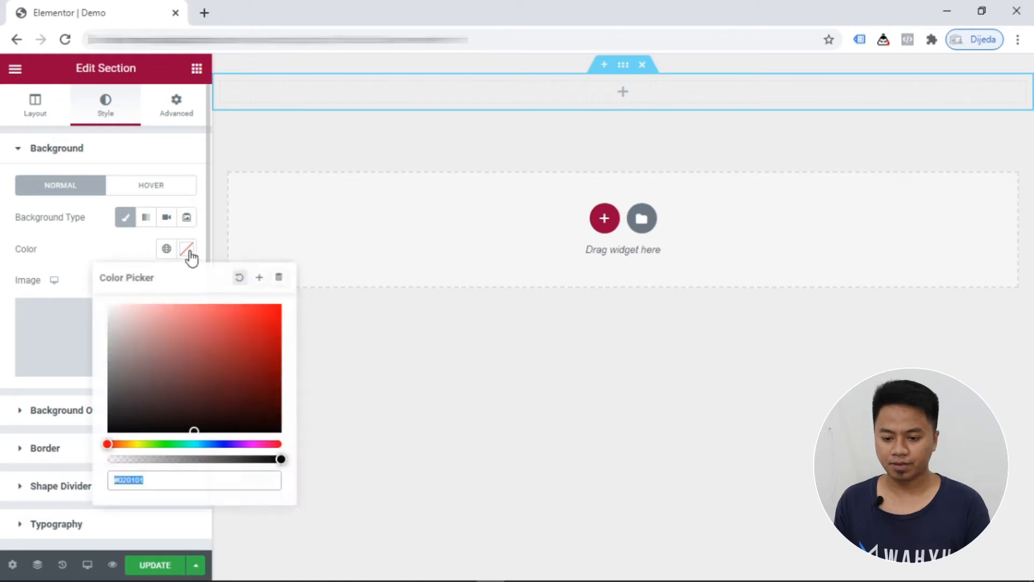
{"action": "left_click", "coordinate": [210, 443]}
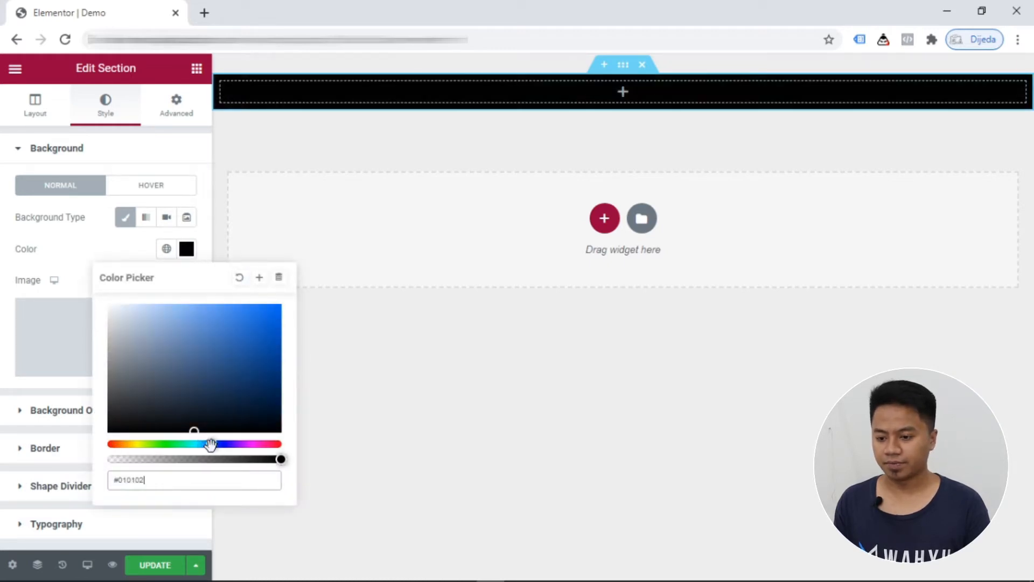
{"action": "left_click", "coordinate": [241, 334]}
{"action": "left_click_drag", "start_coordinate": [241, 333], "coordinate": [230, 304]}
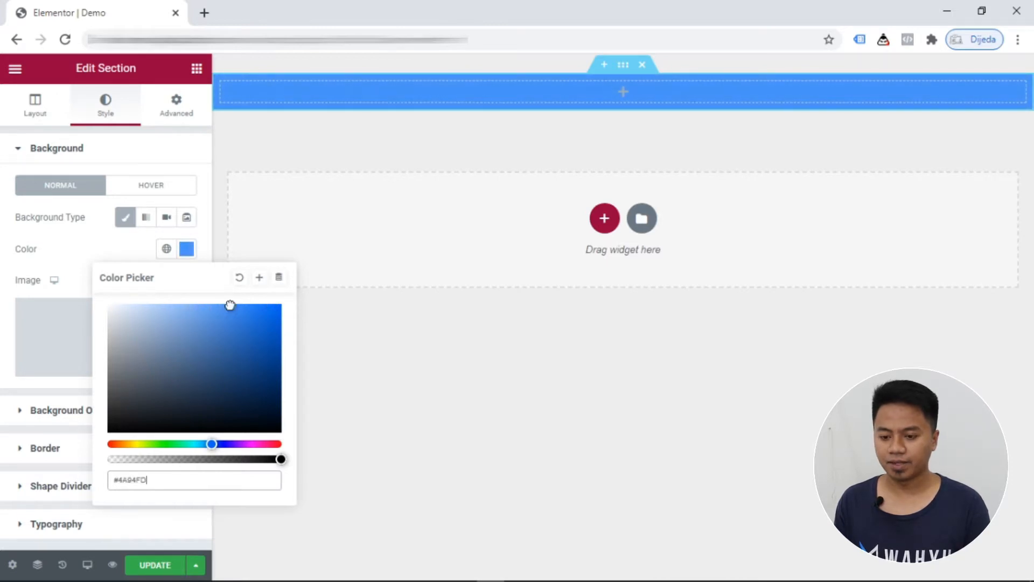
- Open the bookmarked color-hex color names list in a new browser tab and copy the blue1 code #0000ff
{"action": "left_click", "coordinate": [205, 13]}
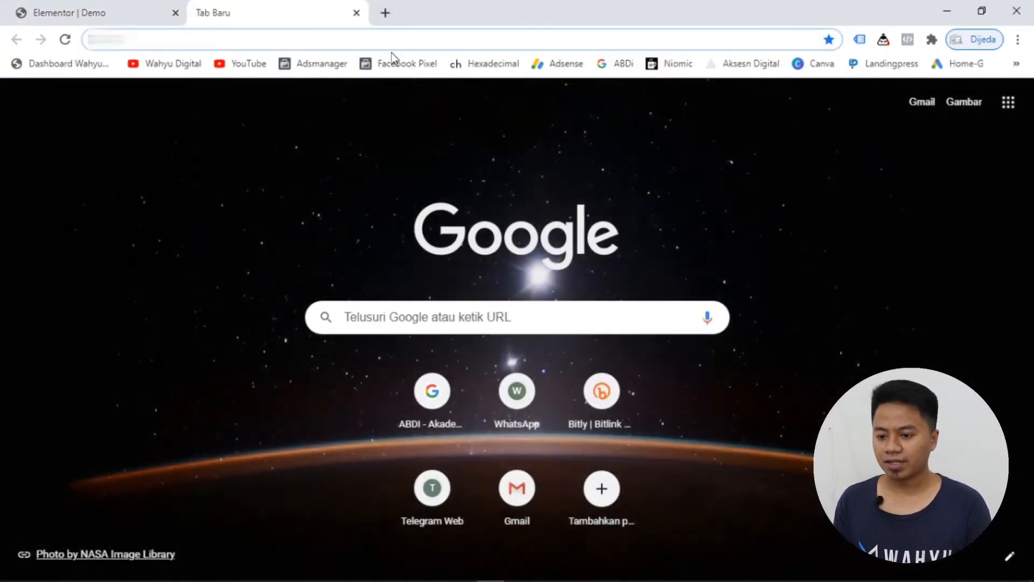
{"action": "left_click", "coordinate": [491, 70]}
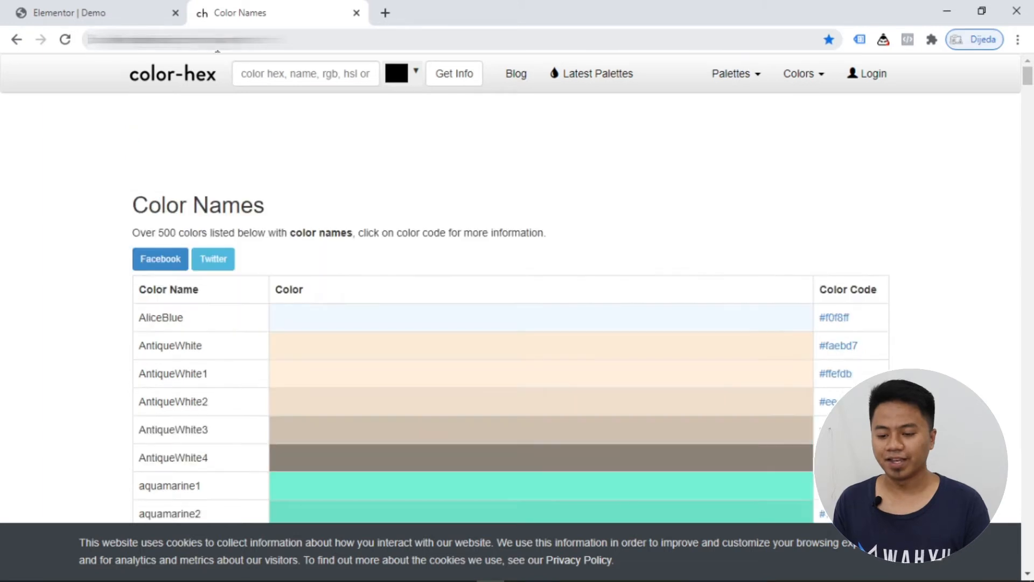
{"action": "scroll", "coordinate": [594, 220], "scroll_direction": "down", "scroll_amount": 2}
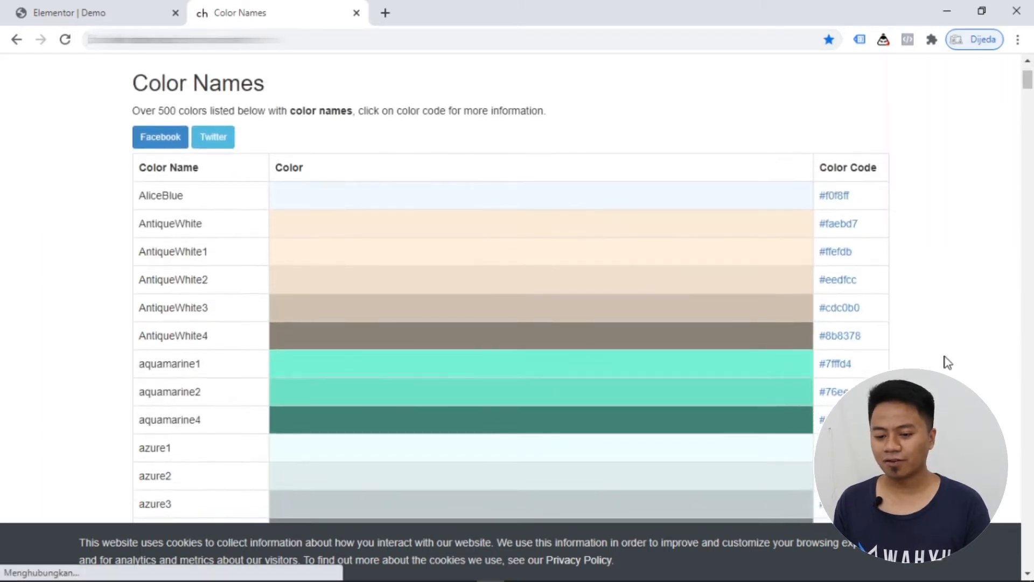
{"action": "scroll", "coordinate": [946, 361], "scroll_direction": "down", "scroll_amount": 2}
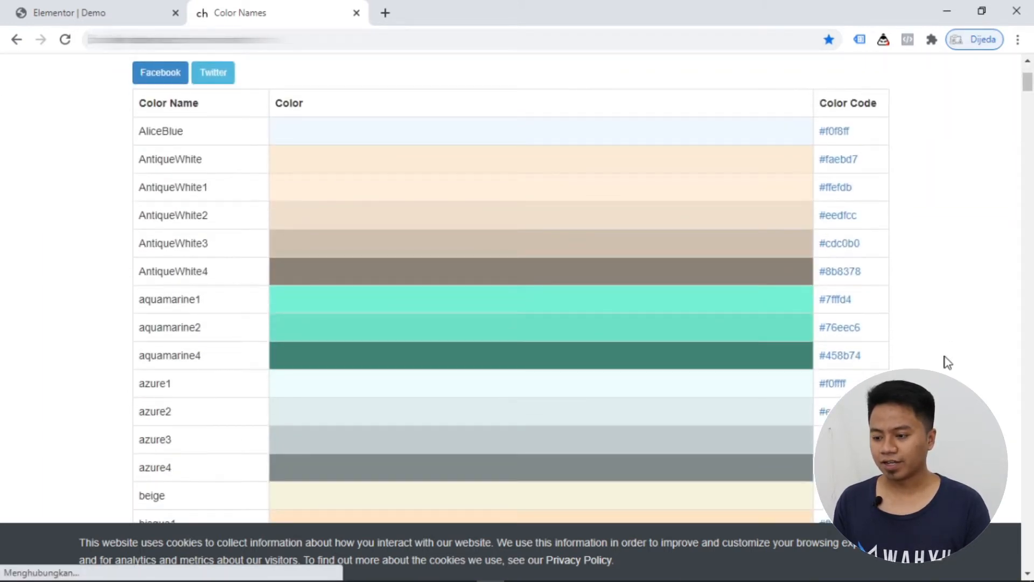
{"action": "scroll", "coordinate": [947, 362], "scroll_direction": "down", "scroll_amount": 8}
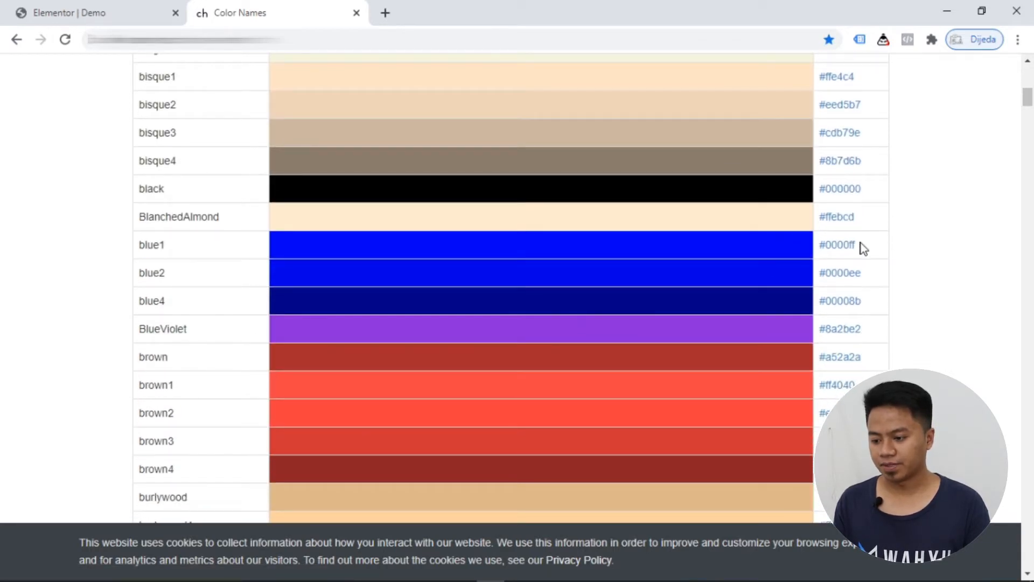
{"action": "left_click_drag", "start_coordinate": [860, 243], "coordinate": [819, 245]}
{"action": "key", "text": "ctrl+c"}
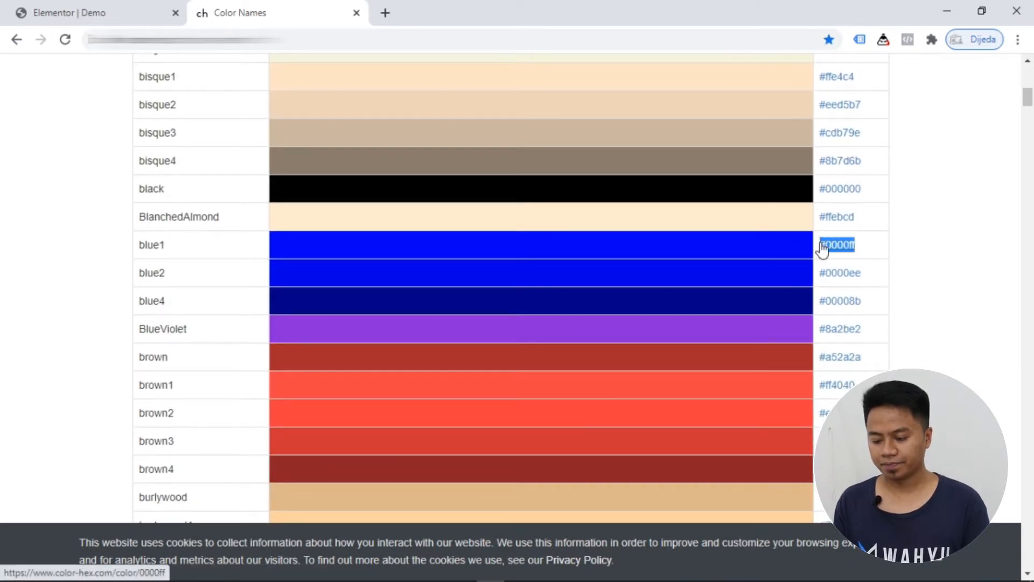
- Return to the Elementor page and replace the section's background color with the copied code #0000ff
{"action": "left_click", "coordinate": [100, 8]}
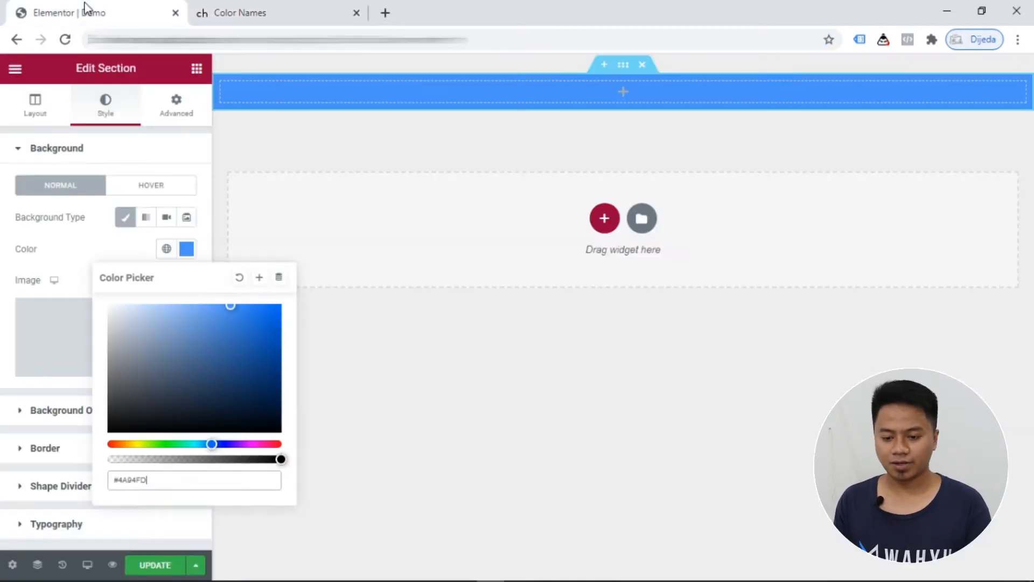
{"action": "triple_click", "coordinate": [158, 479]}
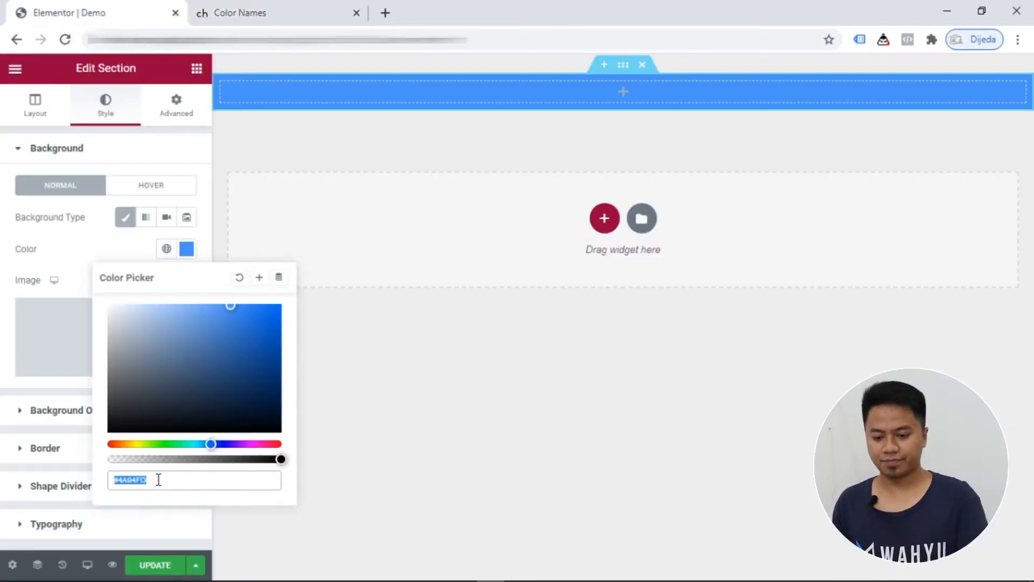
{"action": "key", "text": "ctrl+v"}
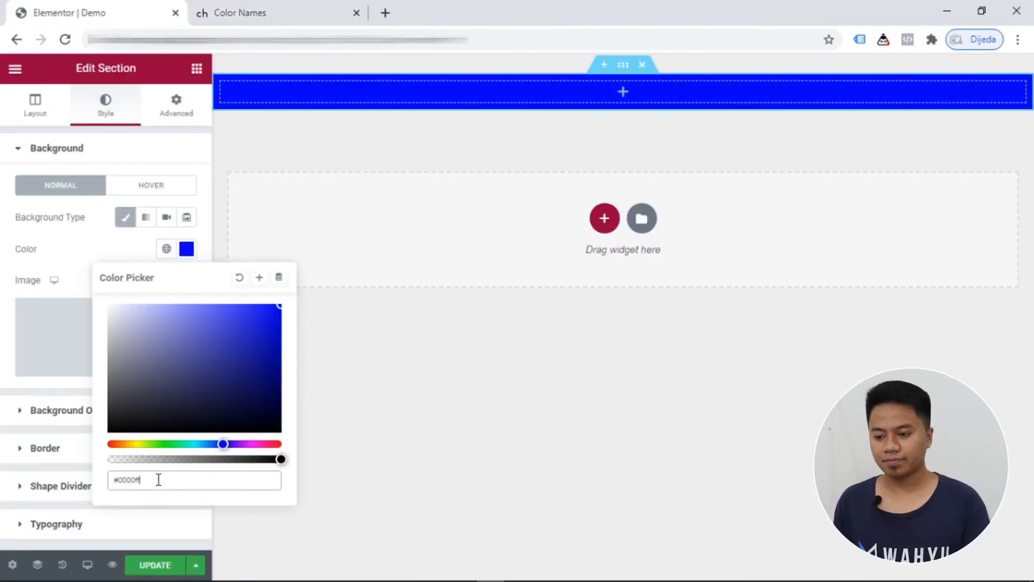
{"action": "left_click", "coordinate": [188, 252]}
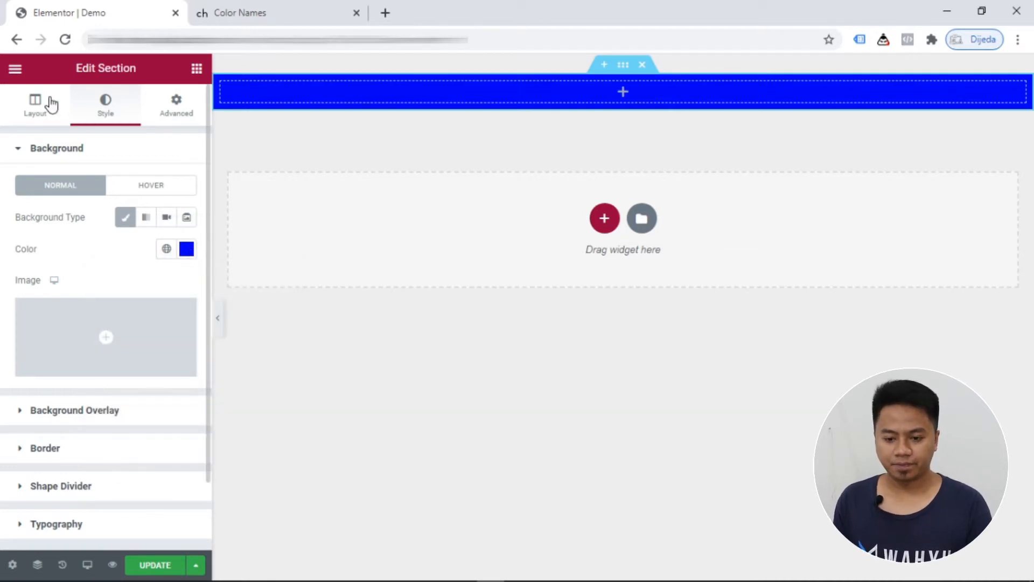
- Place a Heading widget from the Basic category into the blue section
{"action": "left_click", "coordinate": [197, 70]}
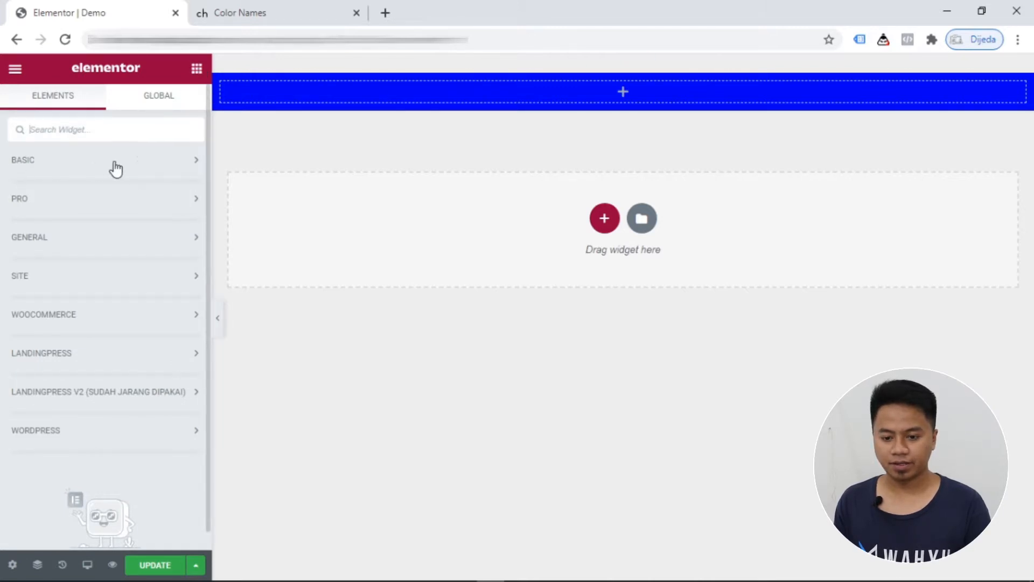
{"action": "left_click", "coordinate": [167, 167]}
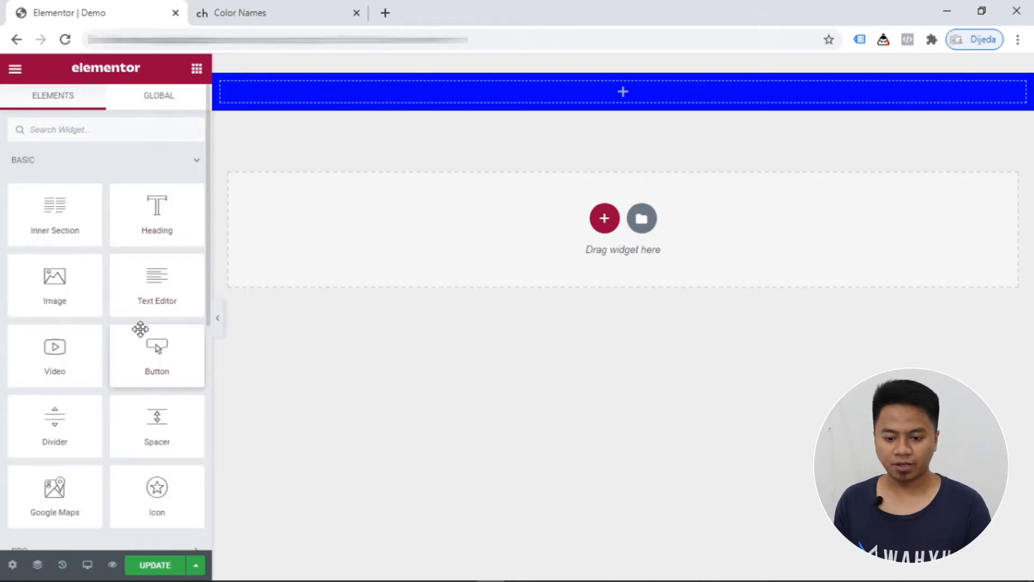
{"action": "scroll", "coordinate": [139, 330], "scroll_direction": "down", "scroll_amount": 1}
{"action": "scroll", "coordinate": [147, 313], "scroll_direction": "up", "scroll_amount": 1}
{"action": "left_click_drag", "start_coordinate": [165, 212], "coordinate": [641, 88]}
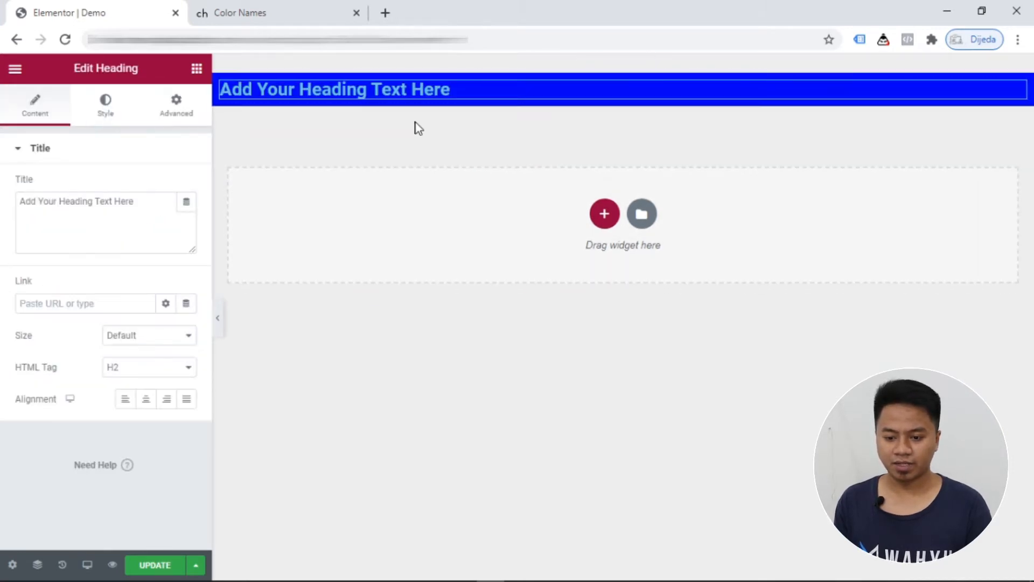
- Place a Text Editor widget from the Basic category directly below the heading in the blue section
{"action": "left_click", "coordinate": [198, 72]}
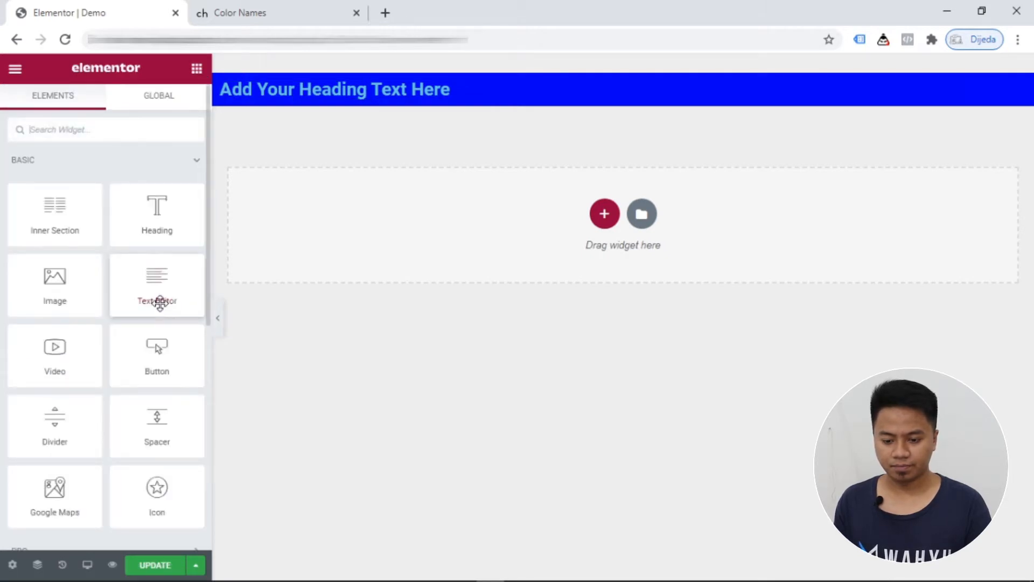
{"action": "scroll", "coordinate": [159, 305], "scroll_direction": "down", "scroll_amount": 1}
{"action": "left_click_drag", "start_coordinate": [160, 273], "coordinate": [444, 94]}
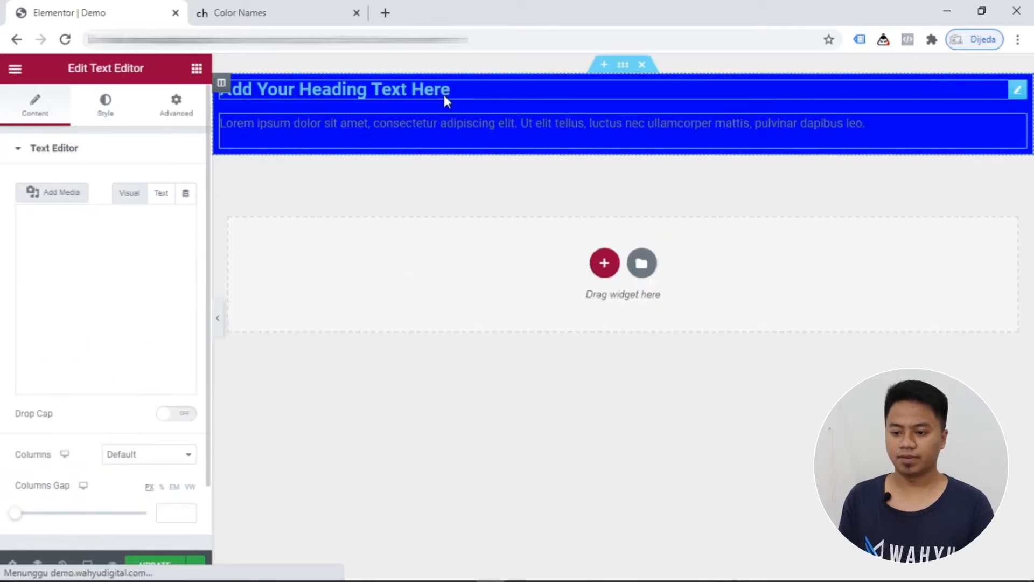
- Change the heading's text color to white with the code #fff
{"action": "left_click", "coordinate": [491, 93]}
{"action": "left_click", "coordinate": [111, 114]}
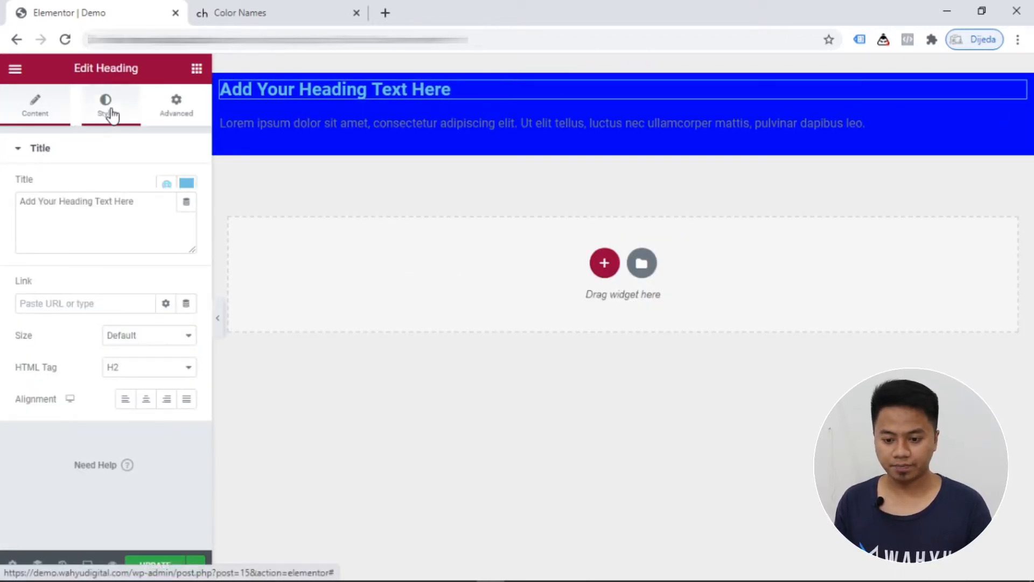
{"action": "left_click", "coordinate": [185, 189]}
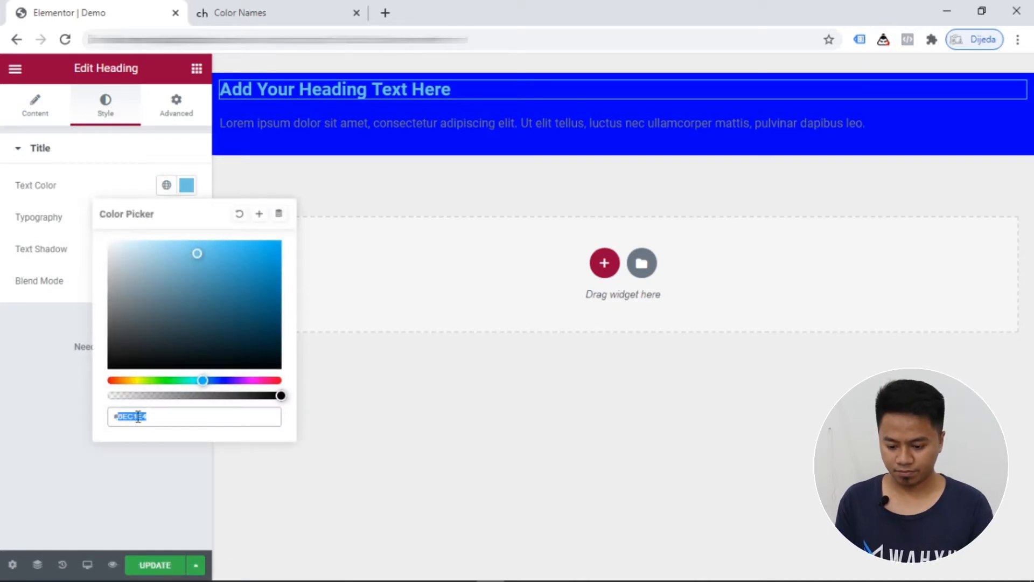
{"action": "type", "text": "#fff"}
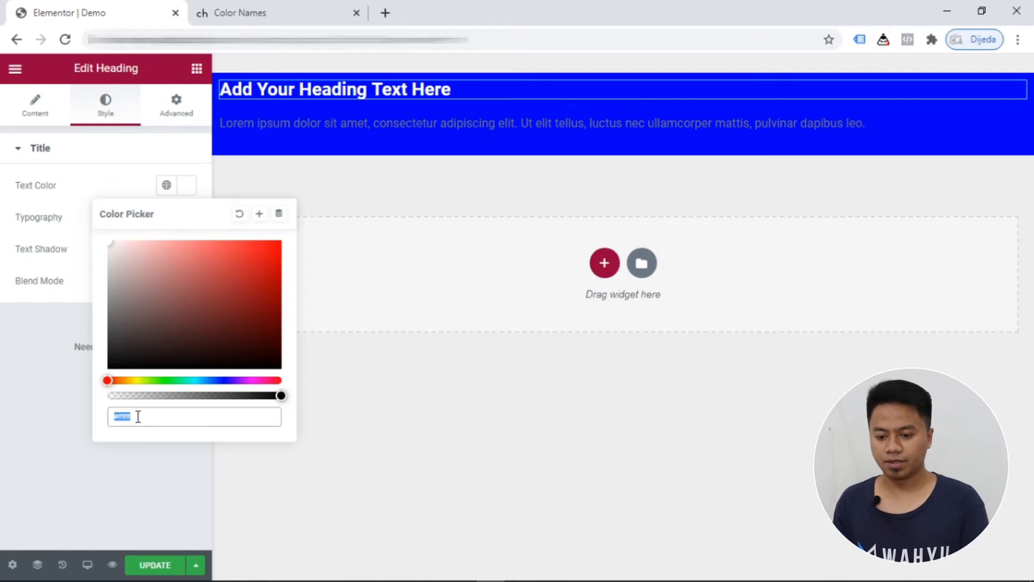
- Set the lorem ipsum text widget's color to white #ffffff and its alignment to center
{"action": "left_click", "coordinate": [452, 142]}
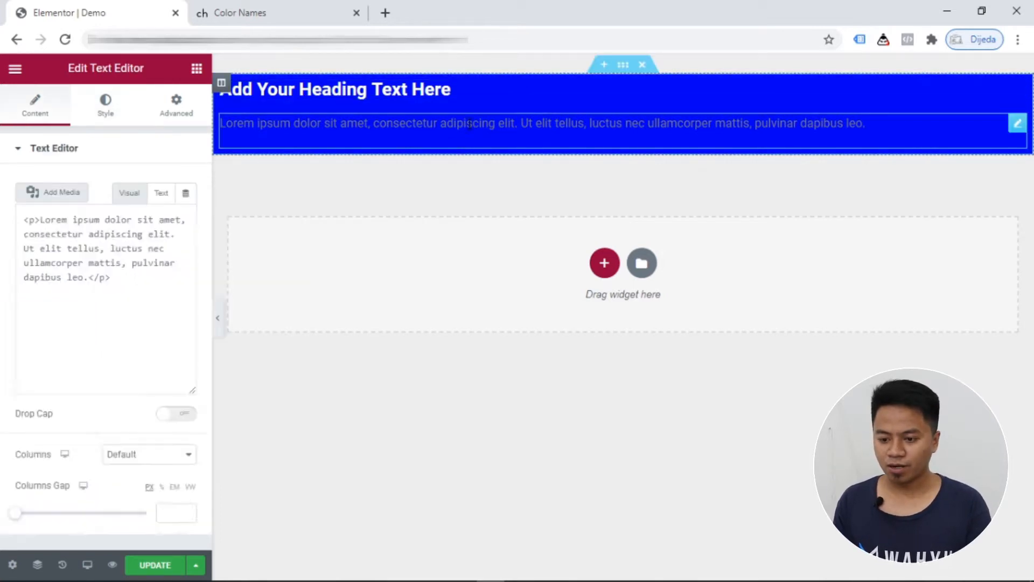
{"action": "left_click", "coordinate": [105, 105]}
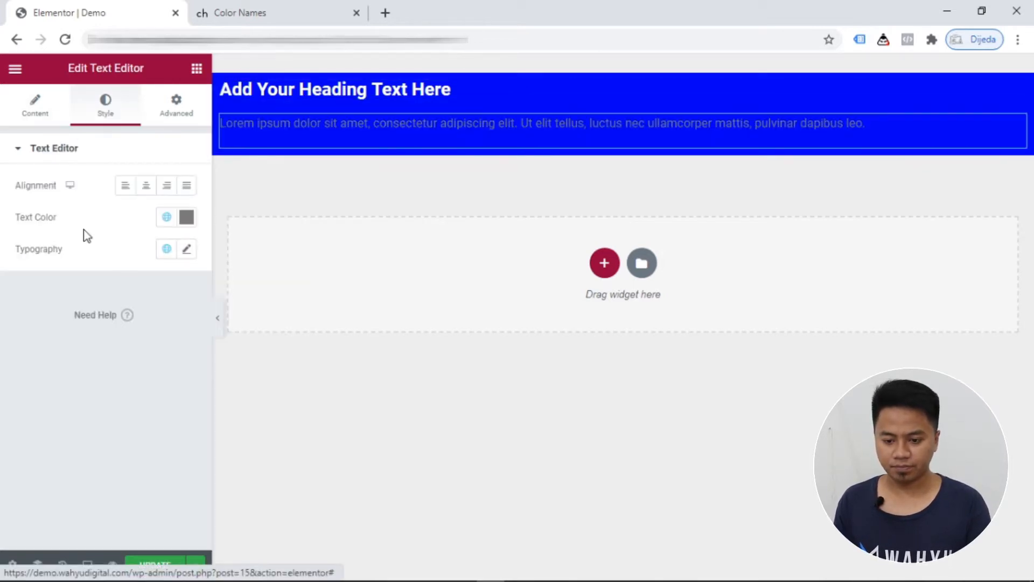
{"action": "left_click", "coordinate": [186, 218]}
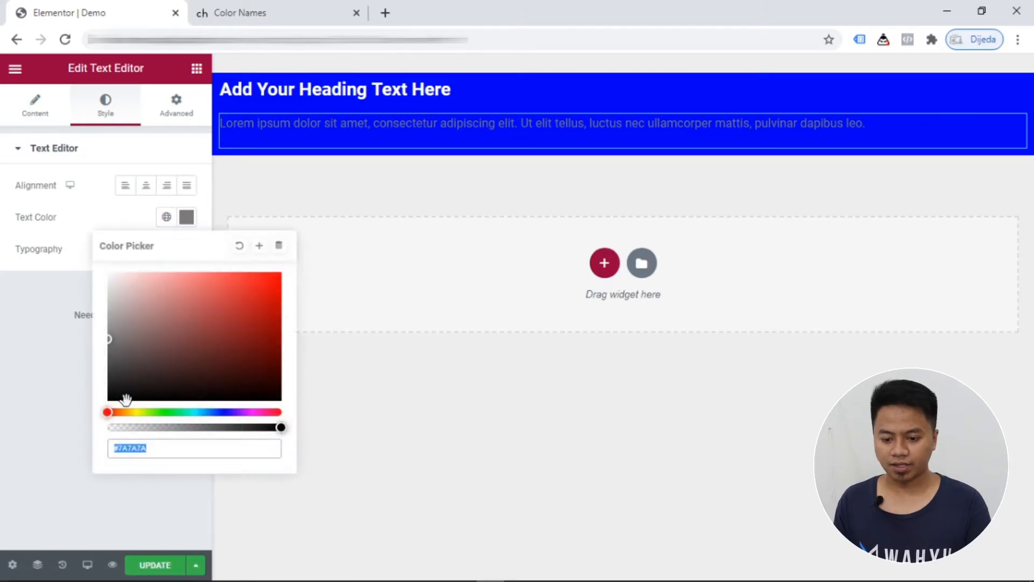
{"action": "type", "text": "#ffffff"}
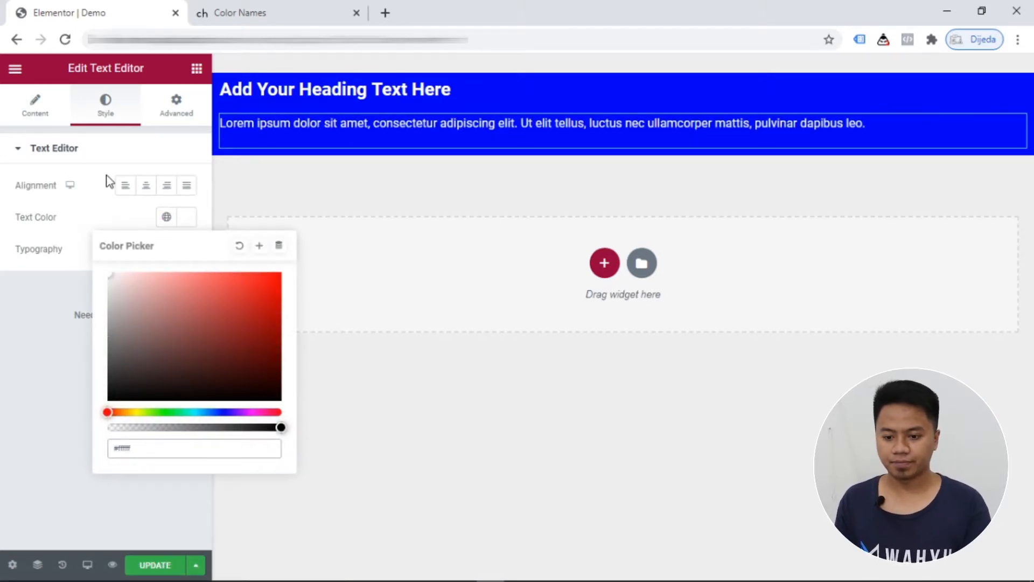
{"action": "left_click", "coordinate": [146, 185]}
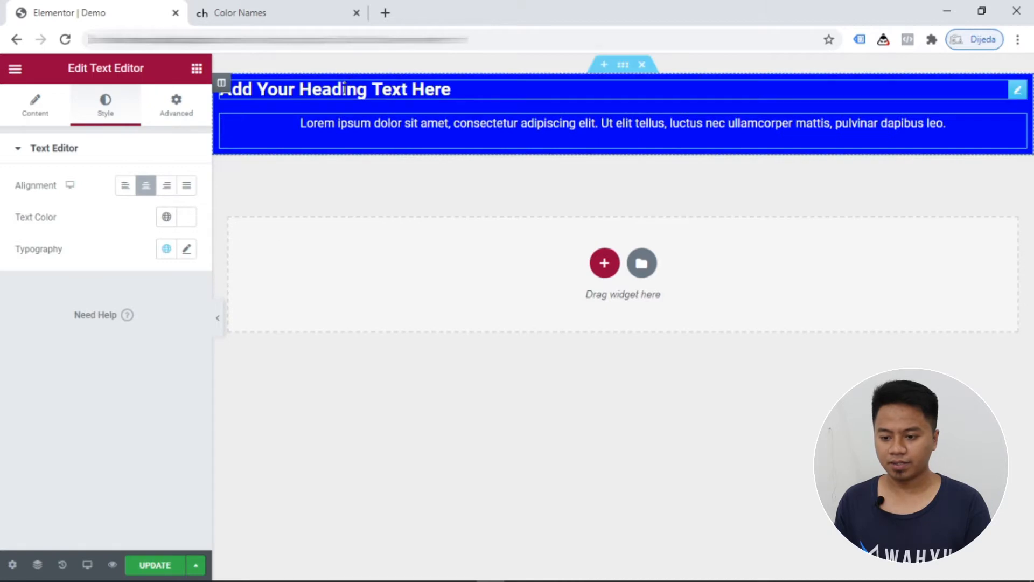
- Center the heading in the blue section through its alignment setting
{"action": "left_click", "coordinate": [450, 90]}
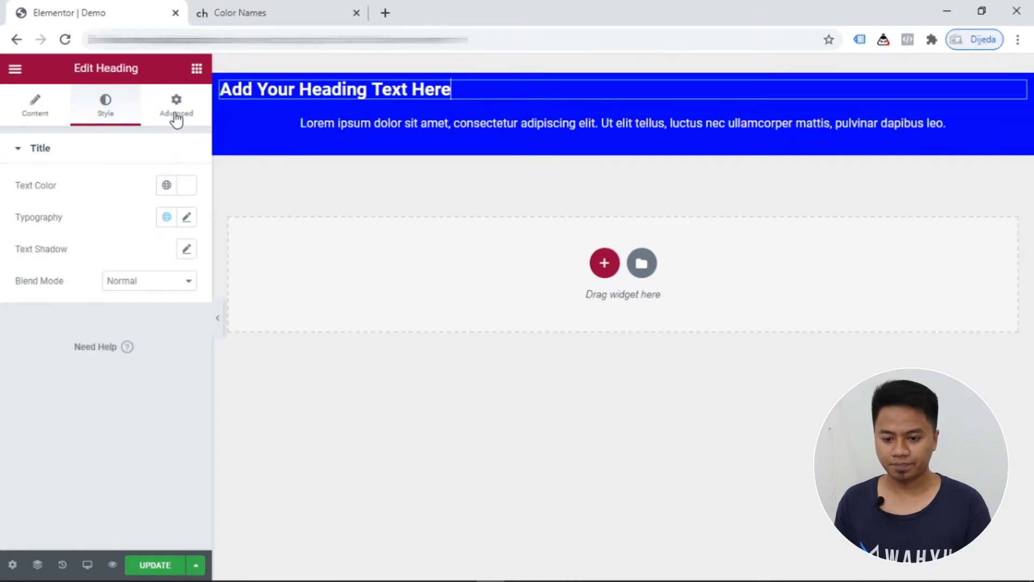
{"action": "left_click", "coordinate": [25, 107]}
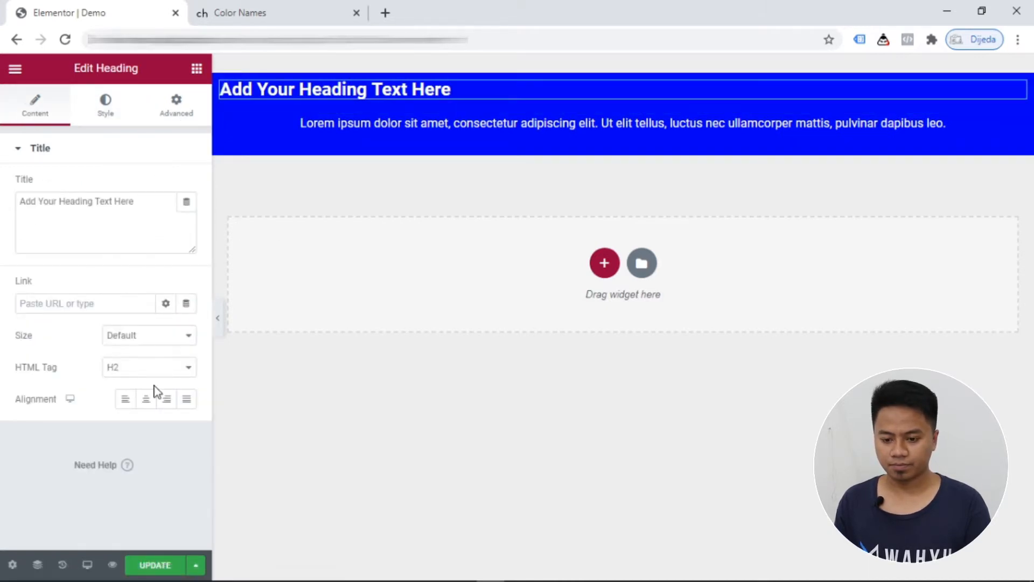
{"action": "left_click", "coordinate": [146, 399]}
- Set the blue section's content width to Full Width in its layout settings
{"action": "left_click", "coordinate": [532, 157]}
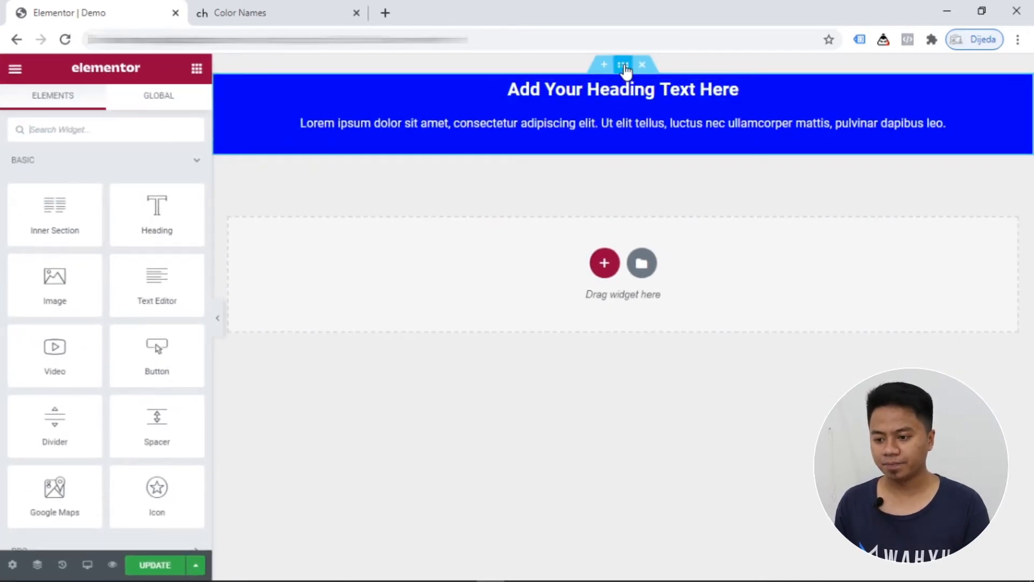
{"action": "left_click", "coordinate": [623, 66]}
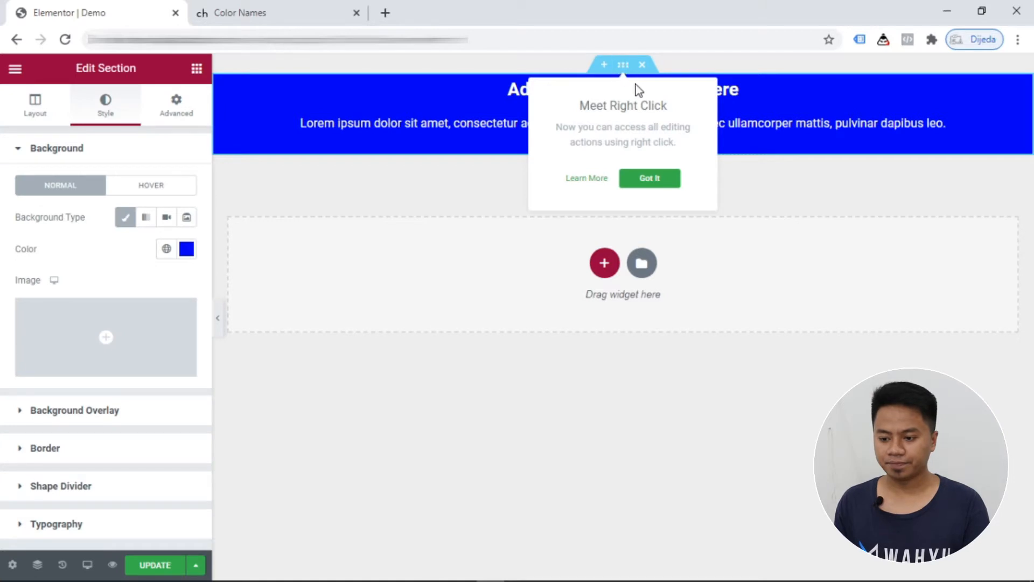
{"action": "left_click", "coordinate": [36, 118]}
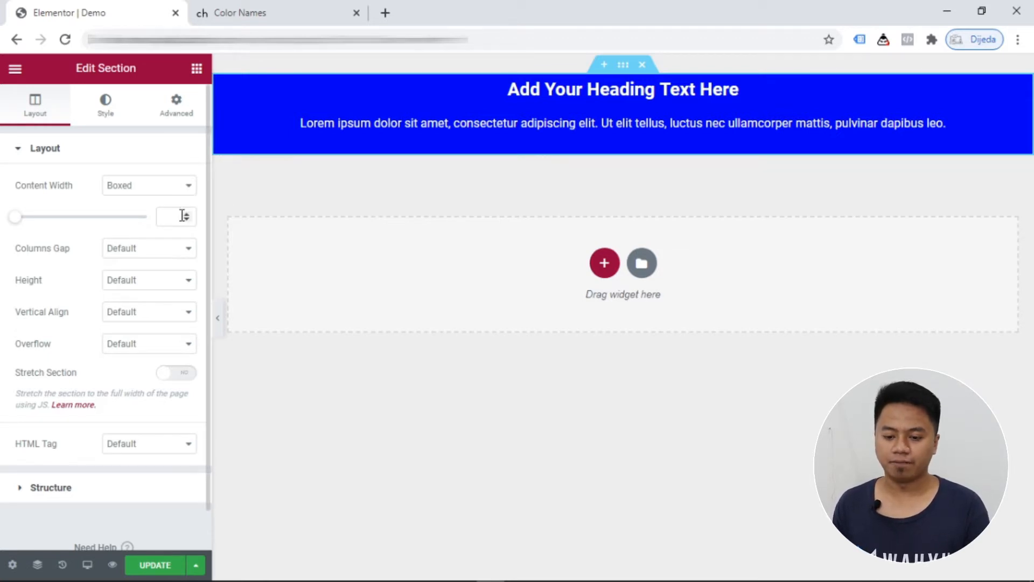
{"action": "left_click", "coordinate": [160, 189]}
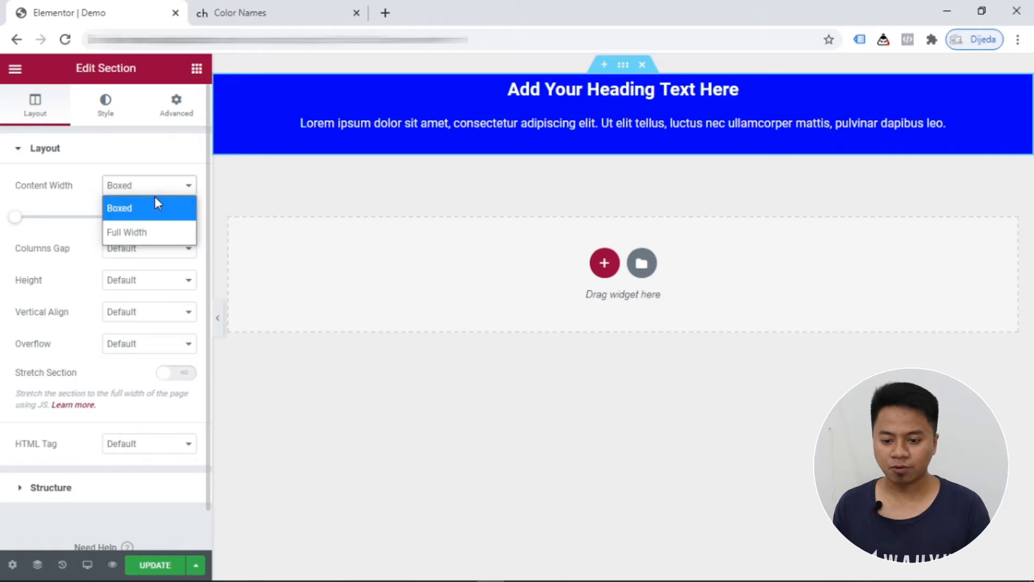
{"action": "left_click", "coordinate": [138, 230]}
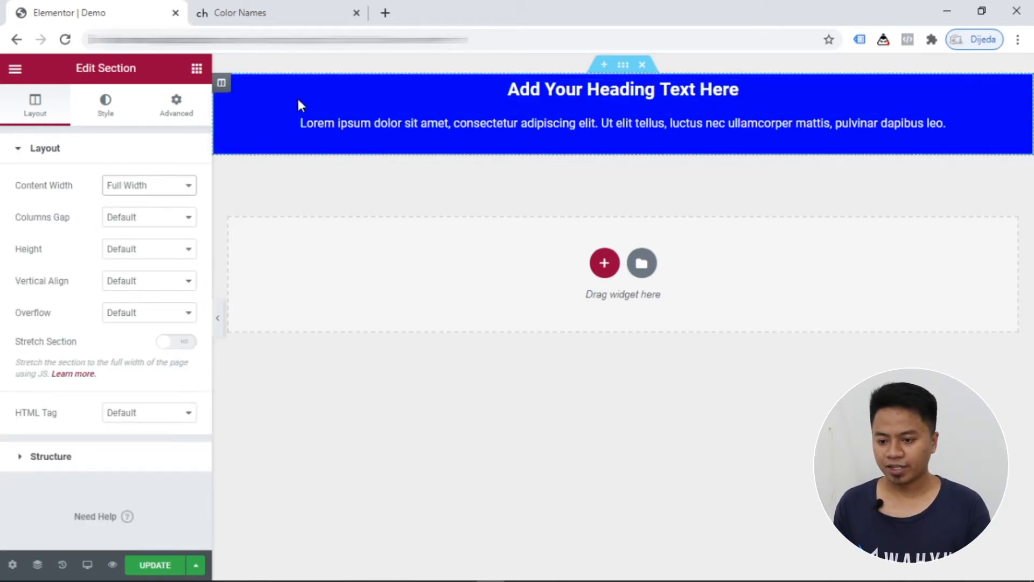
- Copy the lorem ipsum paragraph in the text widget and paste it twice more below the original
{"action": "left_click", "coordinate": [356, 120]}
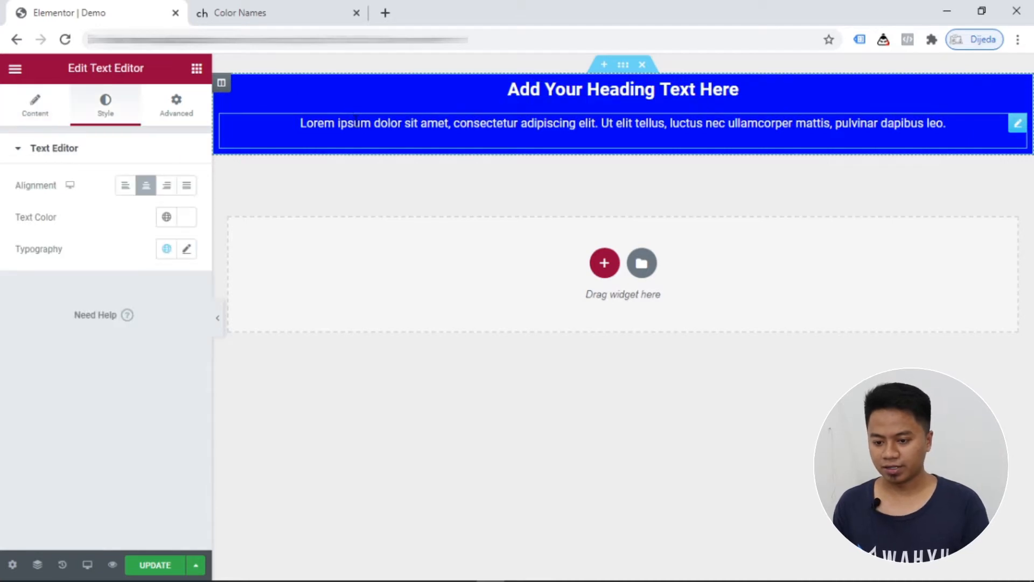
{"action": "key", "text": "ctrl+a"}
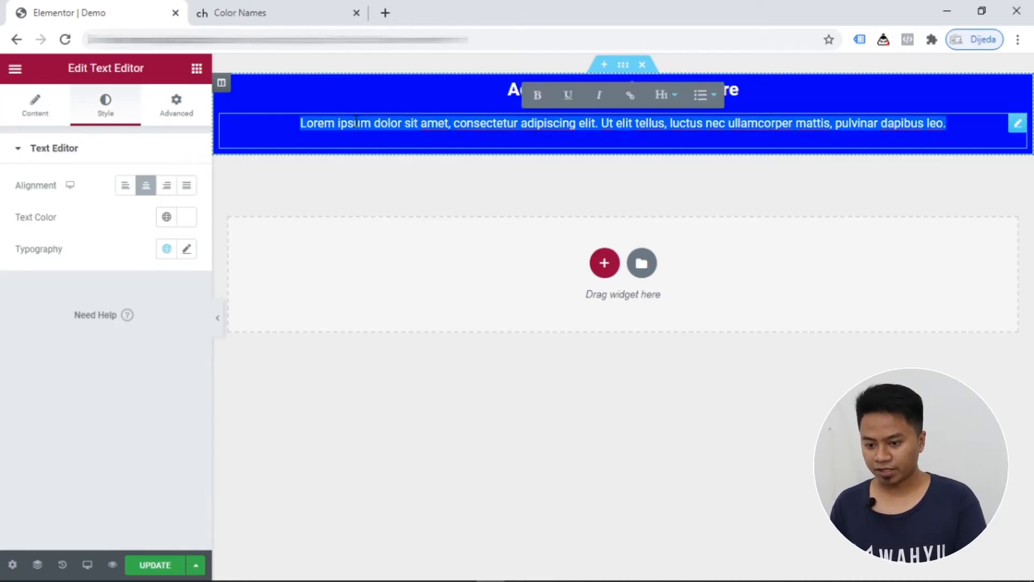
{"action": "left_click", "coordinate": [356, 121]}
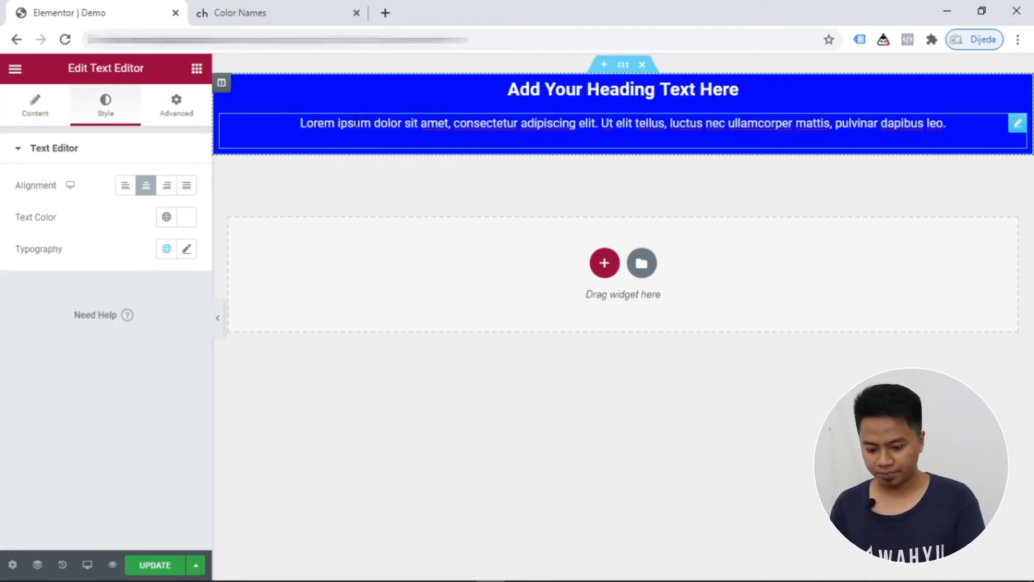
{"action": "key", "text": "ctrl+a"}
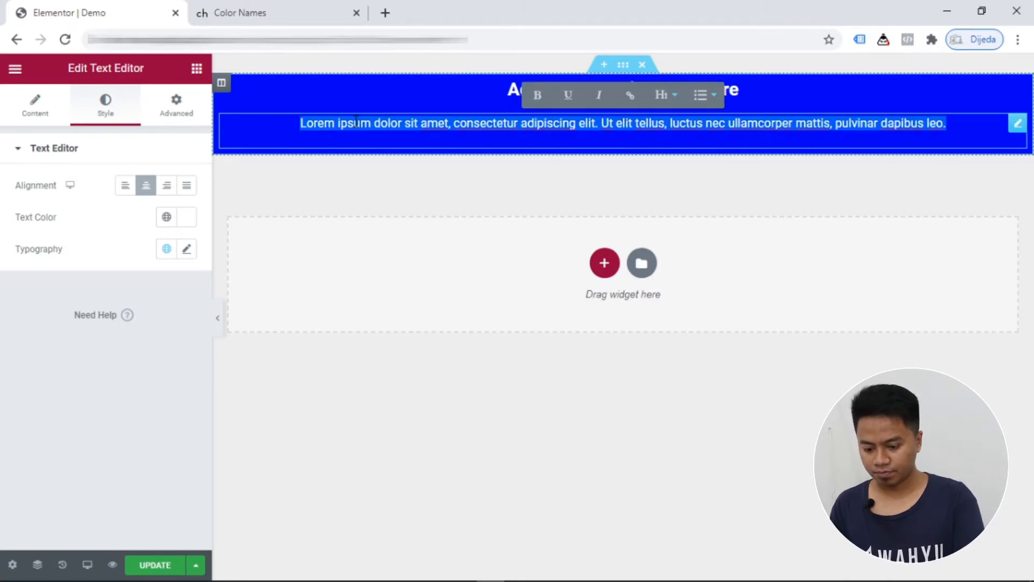
{"action": "left_click", "coordinate": [356, 121]}
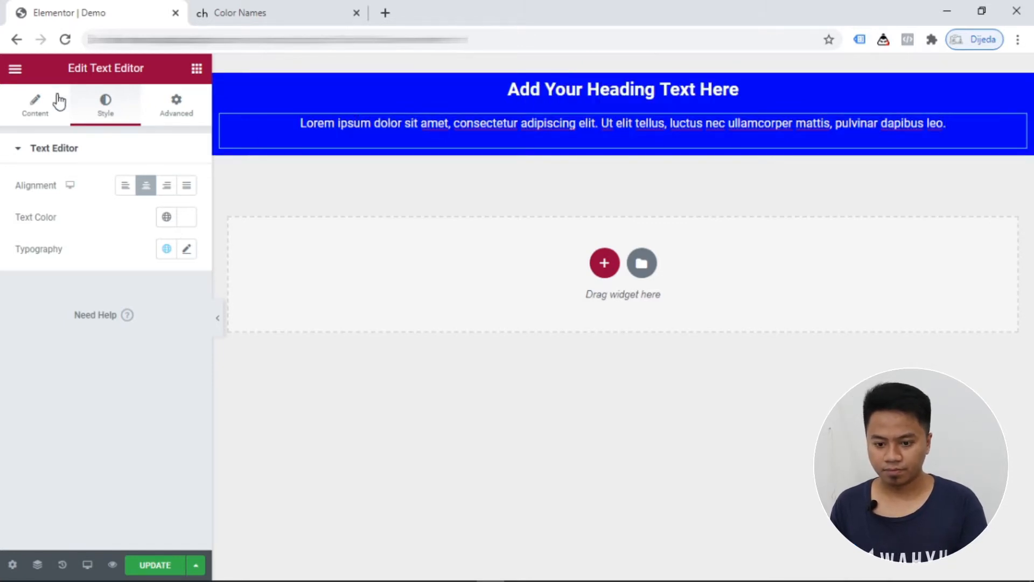
{"action": "left_click", "coordinate": [35, 104]}
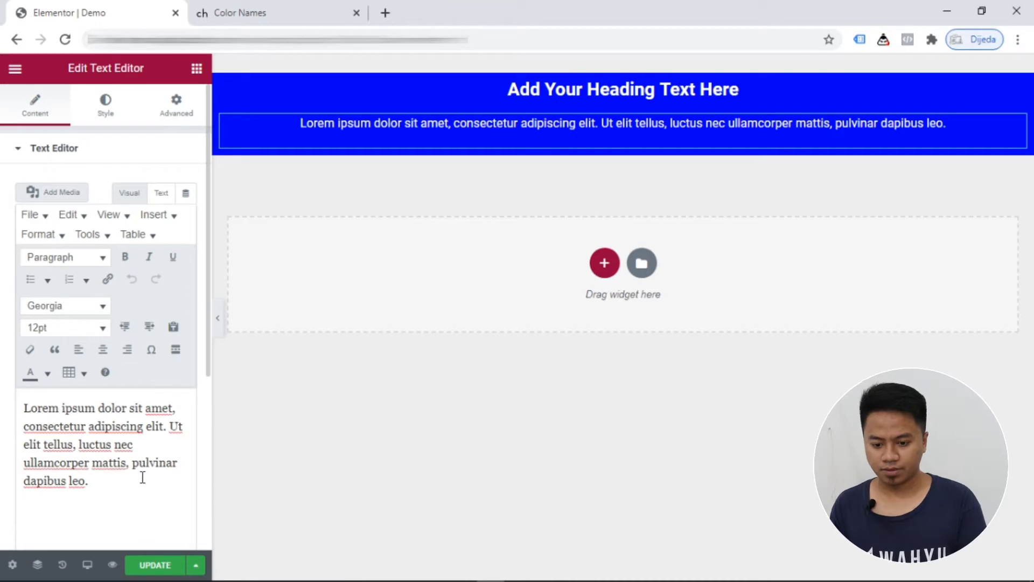
{"action": "key", "text": "ctrl+a"}
{"action": "key", "text": "ctrl+c"}
{"action": "left_click", "coordinate": [142, 477]}
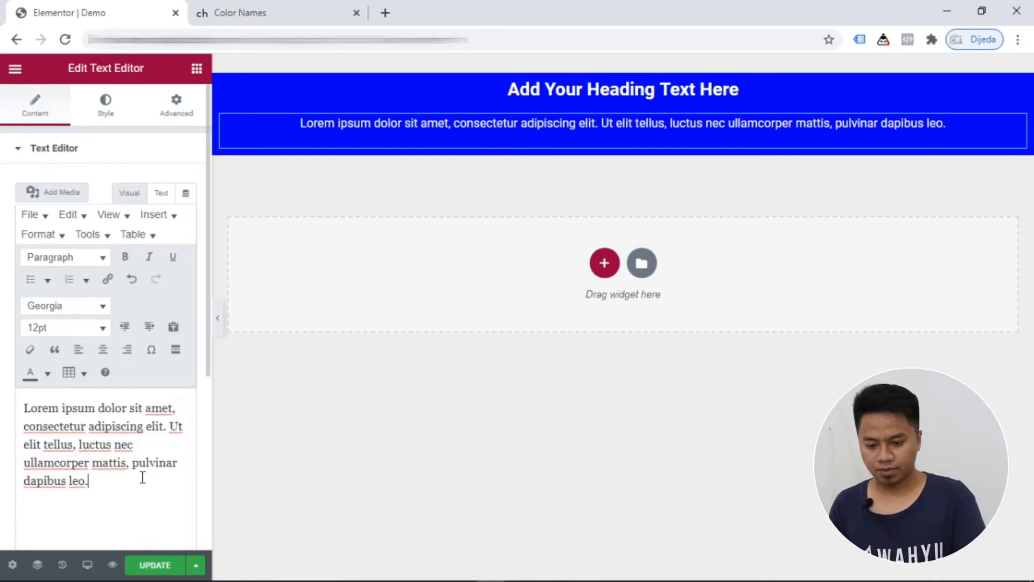
{"action": "key", "text": "Return"}
{"action": "key", "text": "ctrl+v"}
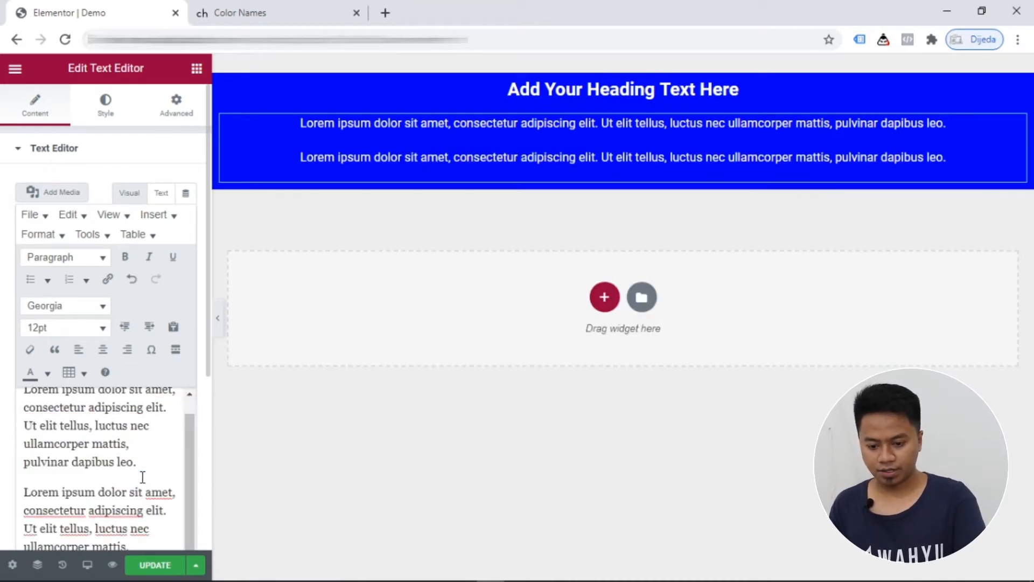
{"action": "key", "text": "ctrl+v"}
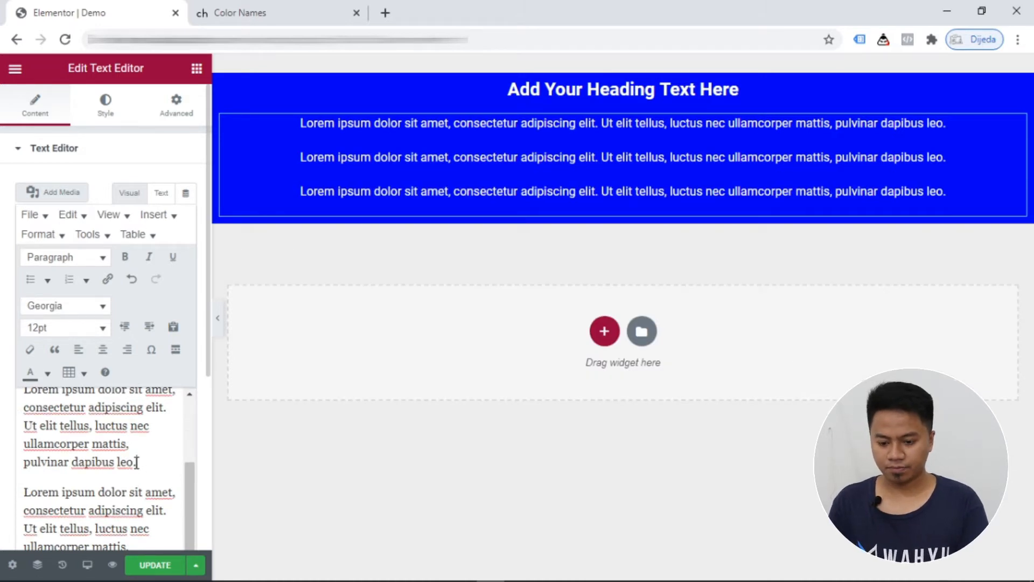
- Join the three lorem ipsum paragraphs into one continuous paragraph by removing the breaks between them
{"action": "key", "text": "Delete"}
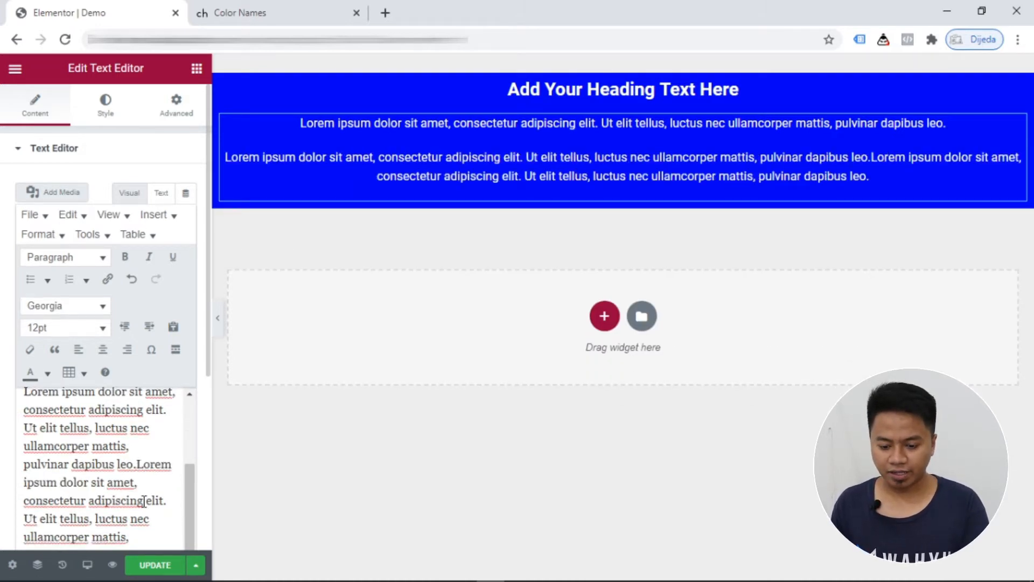
{"action": "key", "text": "Return"}
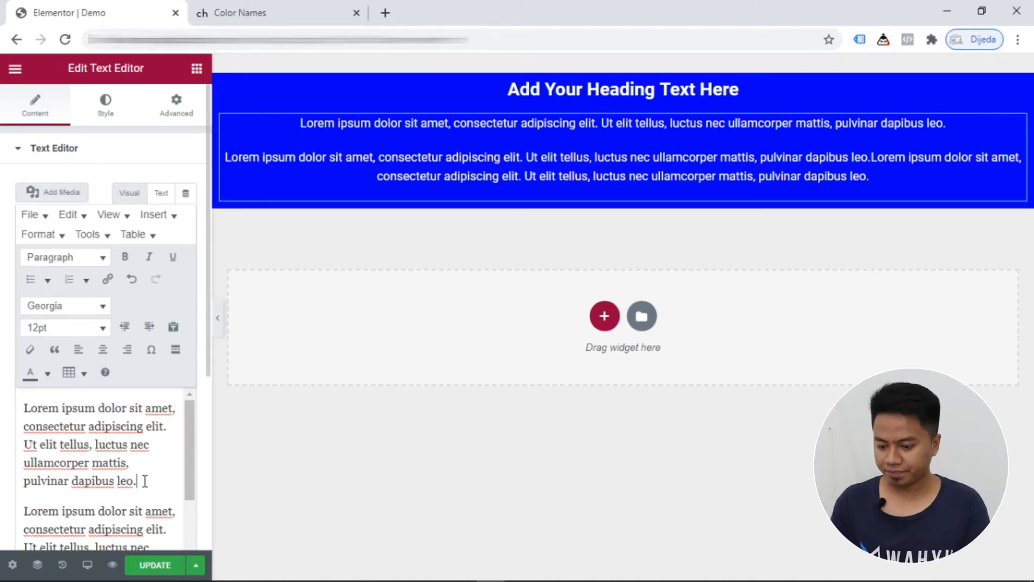
{"action": "key", "text": "Delete"}
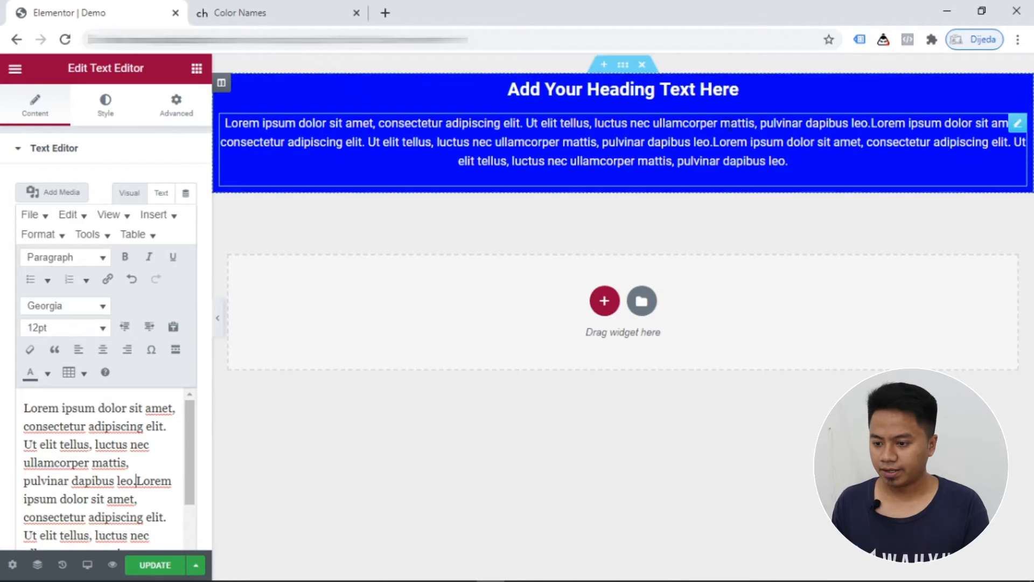
- Switch the blue section's content width to Boxed and reduce the box width to 500
{"action": "left_click", "coordinate": [624, 64]}
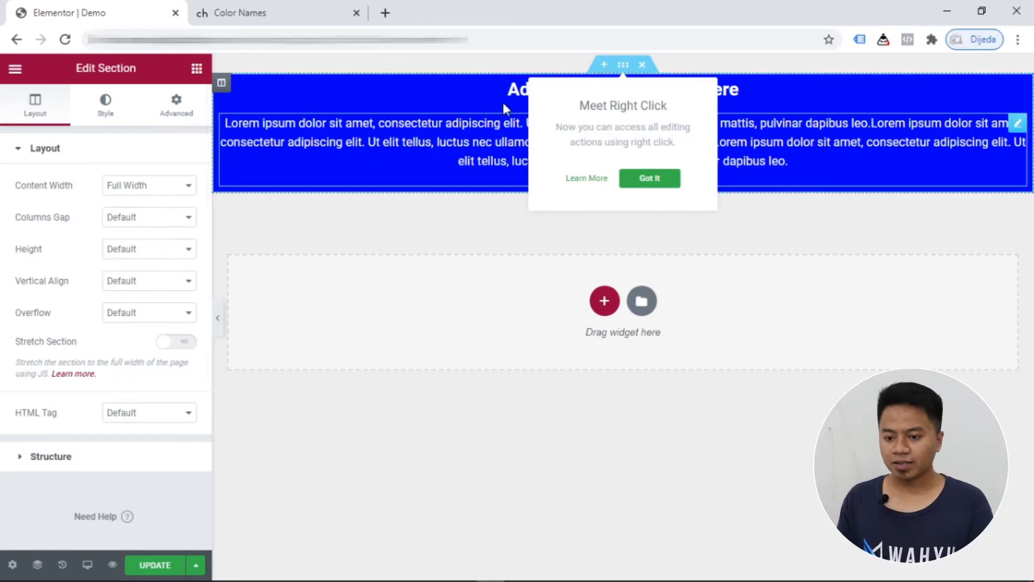
{"action": "left_click", "coordinate": [167, 189]}
{"action": "left_click", "coordinate": [130, 205]}
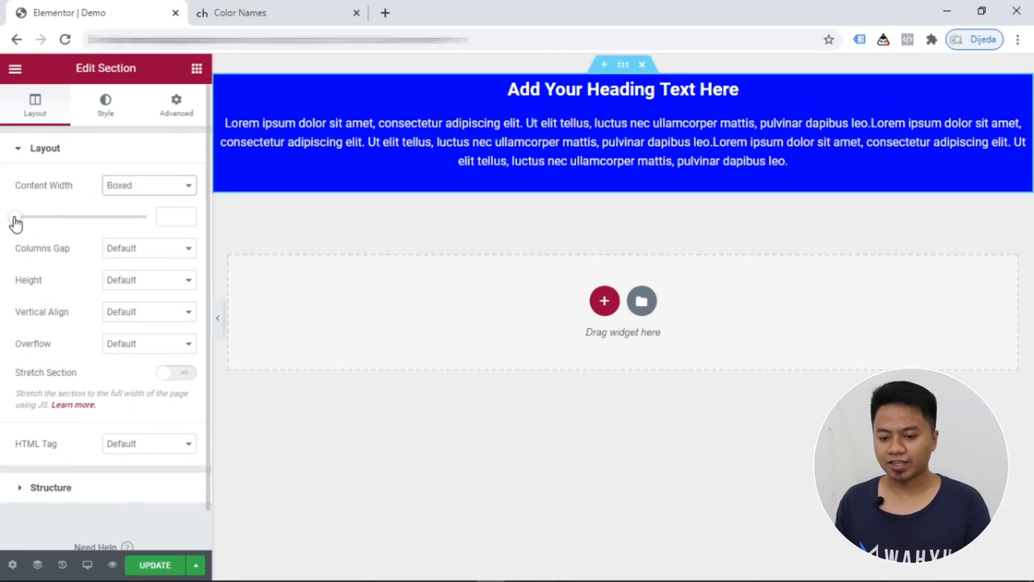
{"action": "mouse_move", "coordinate": [14, 217]}
{"action": "left_mouse_down"}
{"action": "mouse_move", "coordinate": [63, 226]}
{"action": "mouse_move", "coordinate": [26, 233]}
{"action": "mouse_move", "coordinate": [97, 220]}
{"action": "mouse_move", "coordinate": [3, 233]}
{"action": "left_mouse_up"}
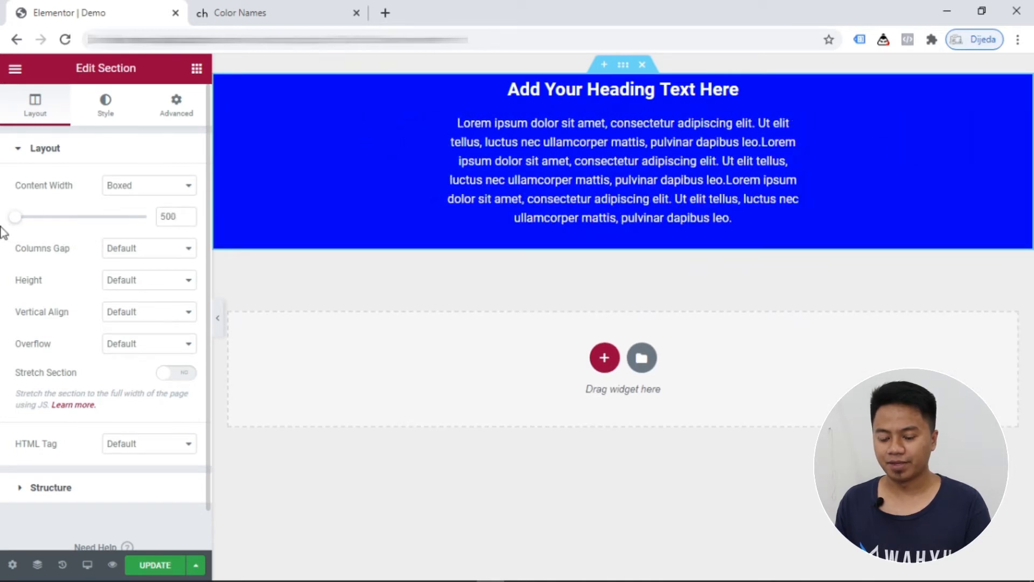
- Return the section's content width to Full Width and preview the page with the editing panel briefly collapsed
{"action": "left_click", "coordinate": [185, 188]}
{"action": "left_click", "coordinate": [147, 231]}
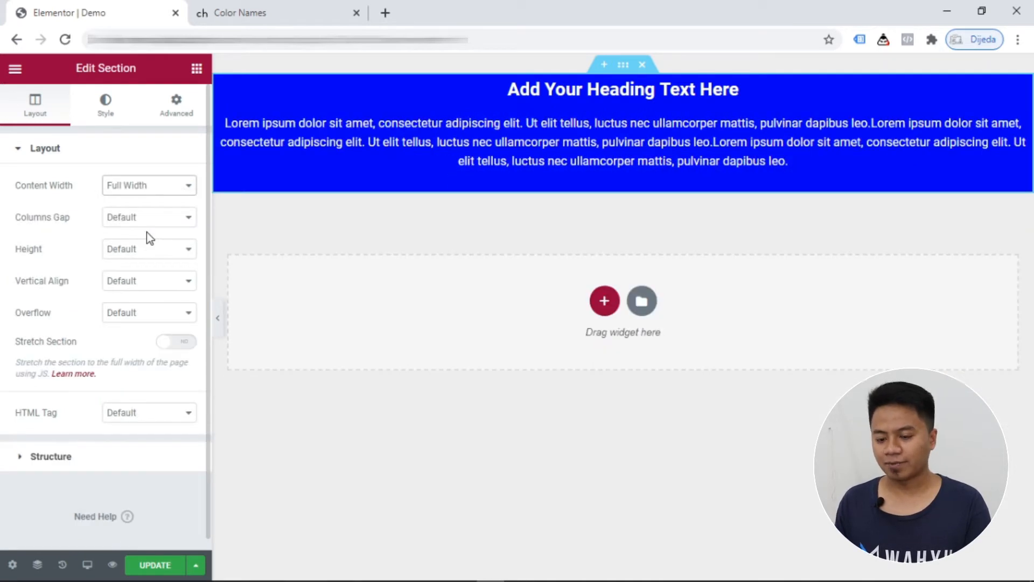
{"action": "left_click", "coordinate": [217, 317]}
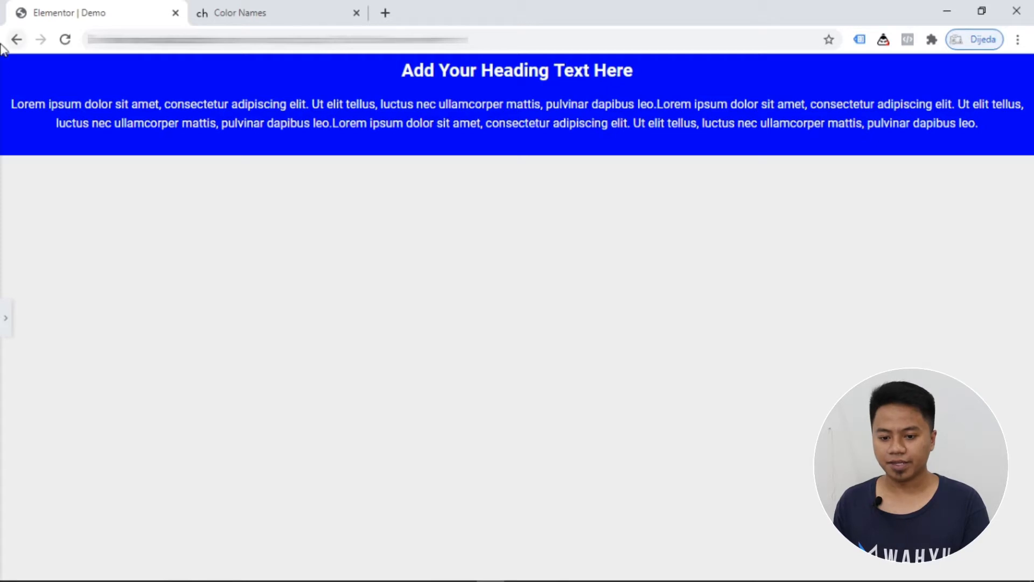
{"action": "left_click", "coordinate": [6, 322]}
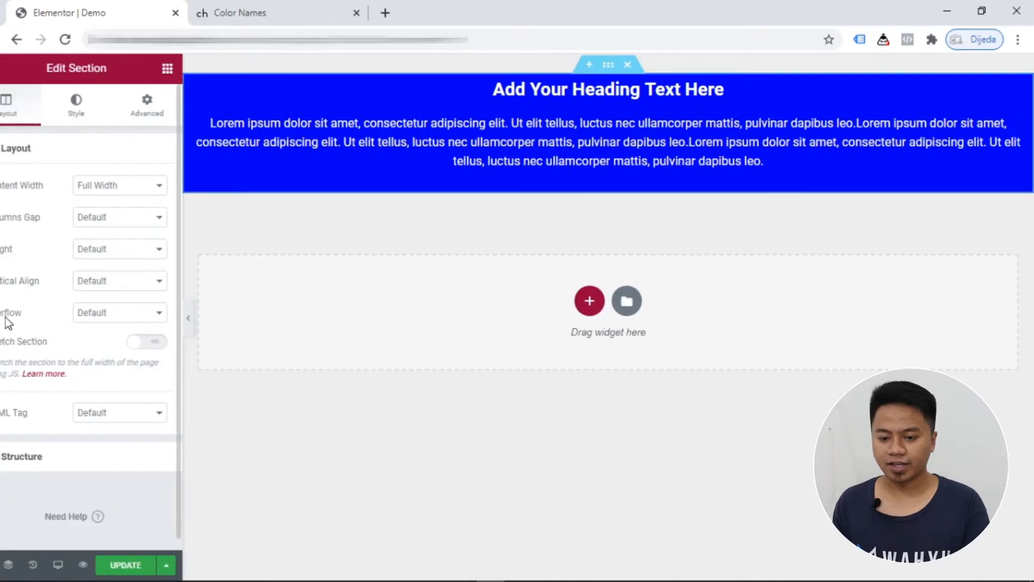
- Switch the section's content width to Boxed and preview the page with the editing panel briefly collapsed
{"action": "left_click", "coordinate": [181, 191]}
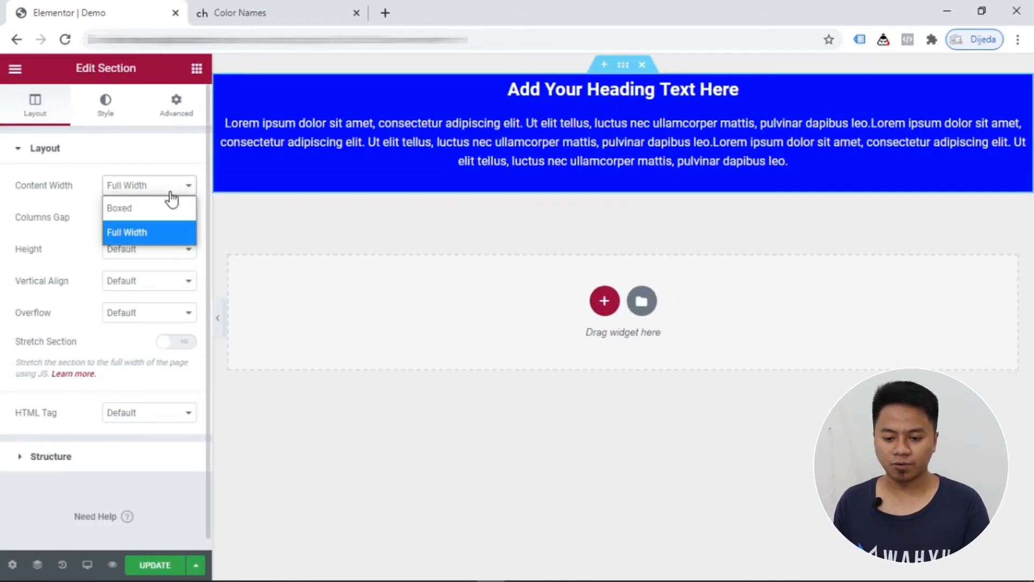
{"action": "left_click", "coordinate": [148, 210]}
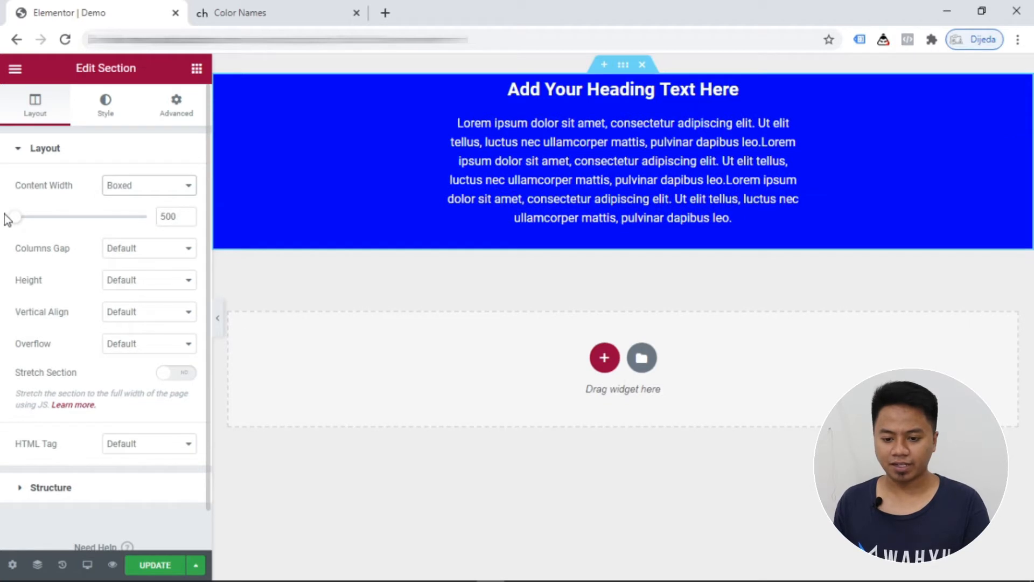
{"action": "left_click", "coordinate": [218, 318]}
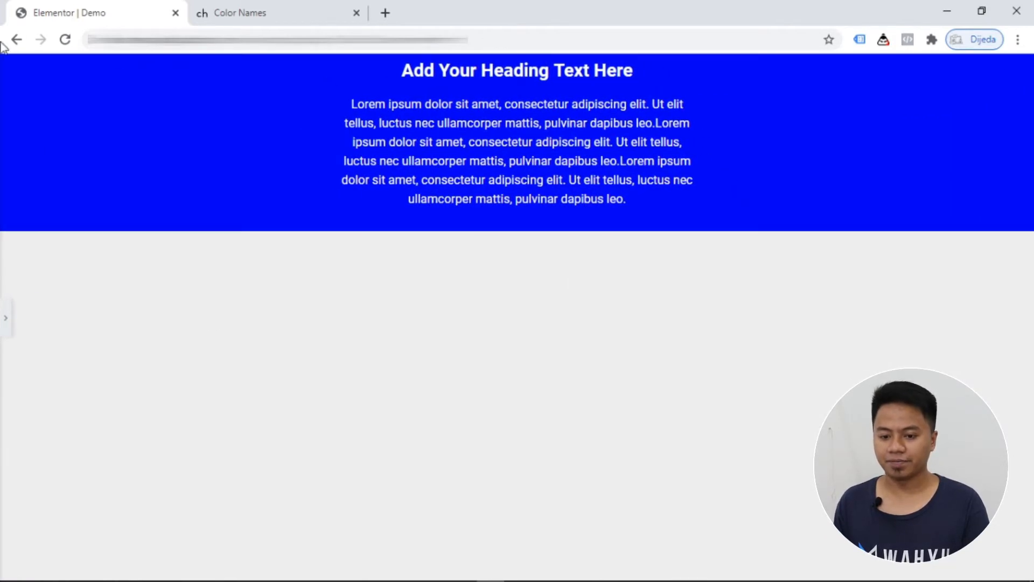
{"action": "left_click", "coordinate": [5, 326]}
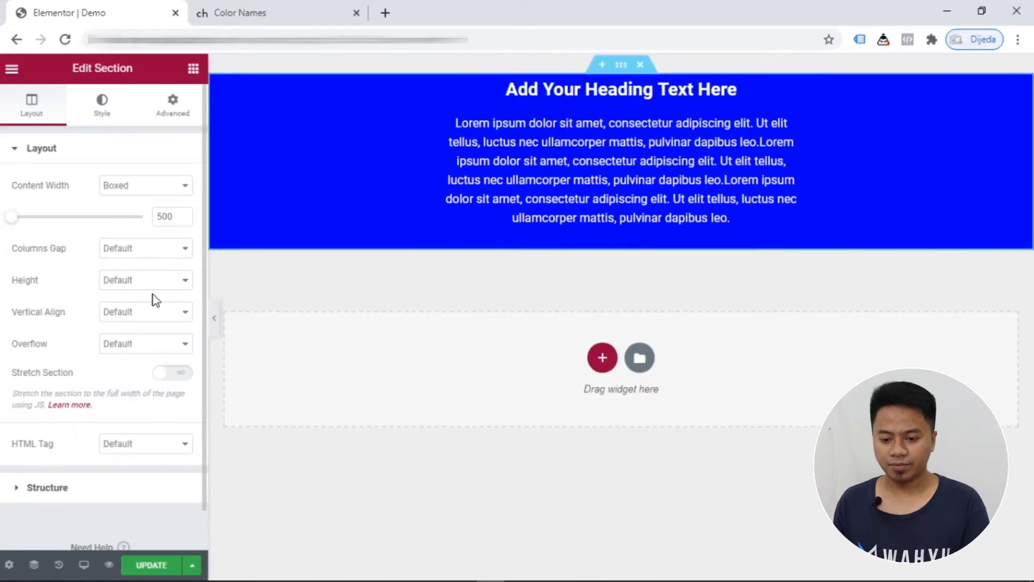
- Clear the section's boxed content width value and preview the page without the editing panel
{"action": "left_click", "coordinate": [179, 216]}
{"action": "double_click", "coordinate": [179, 217]}
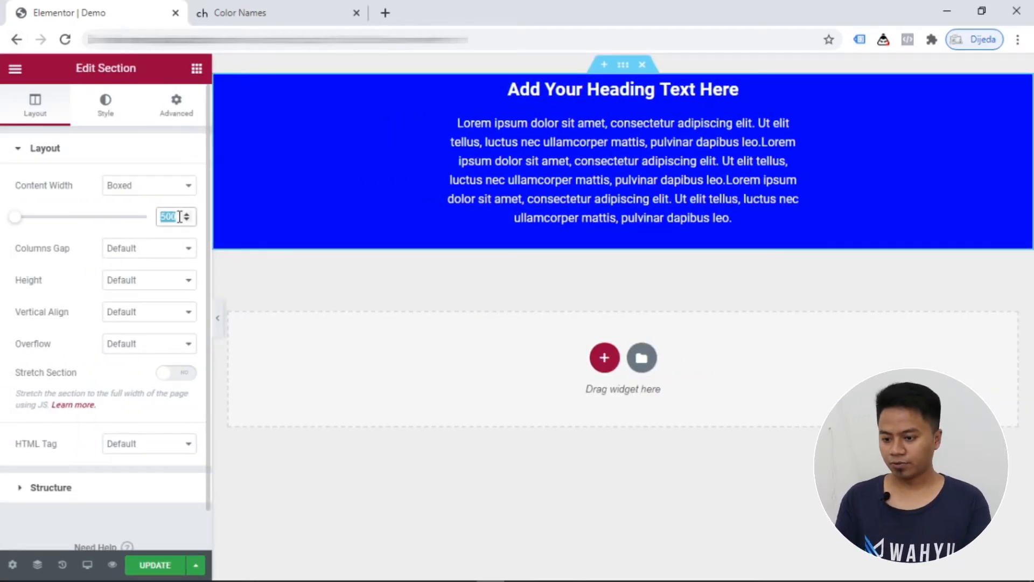
{"action": "key", "text": "BackSpace"}
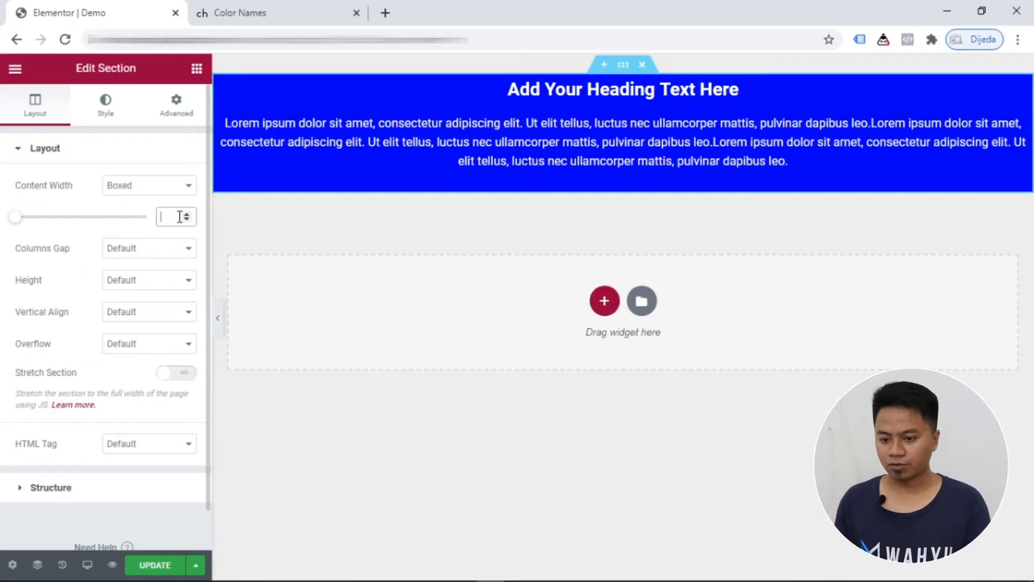
{"action": "left_click", "coordinate": [217, 326]}
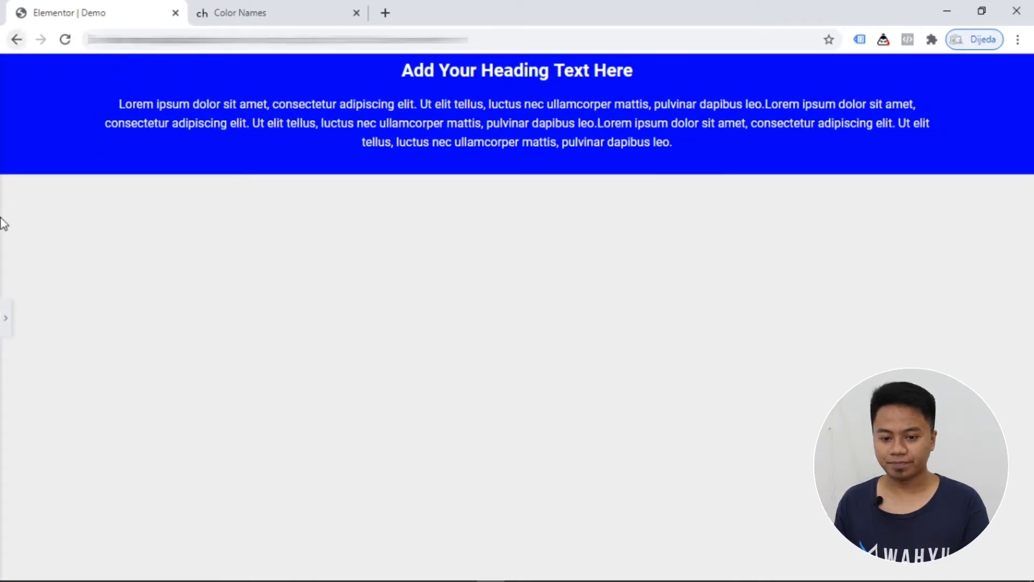
{"action": "left_click", "coordinate": [3, 325]}
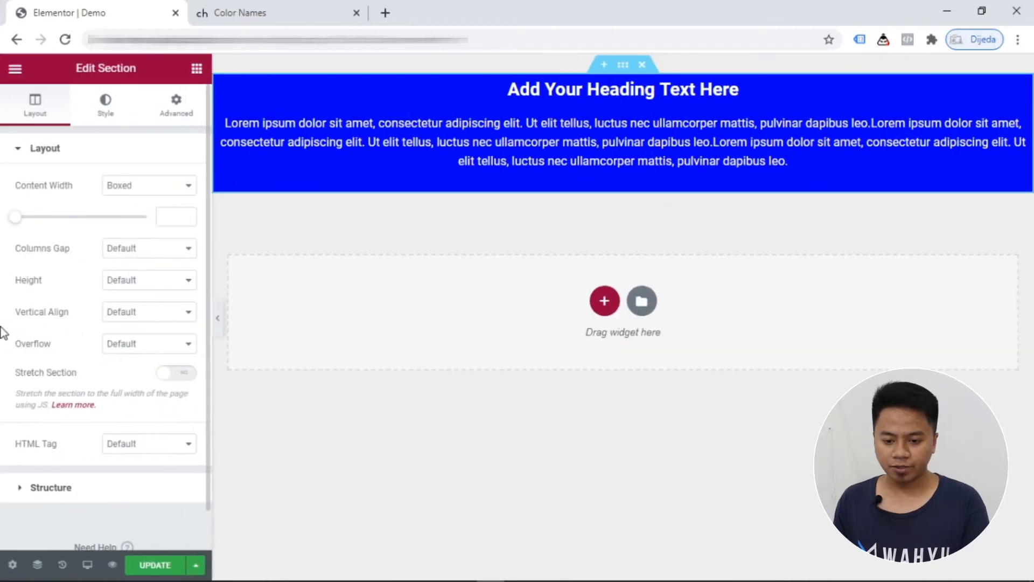
- Compare the section's columns gap as No Gap and Default, leaving it on Default
{"action": "left_click", "coordinate": [178, 253]}
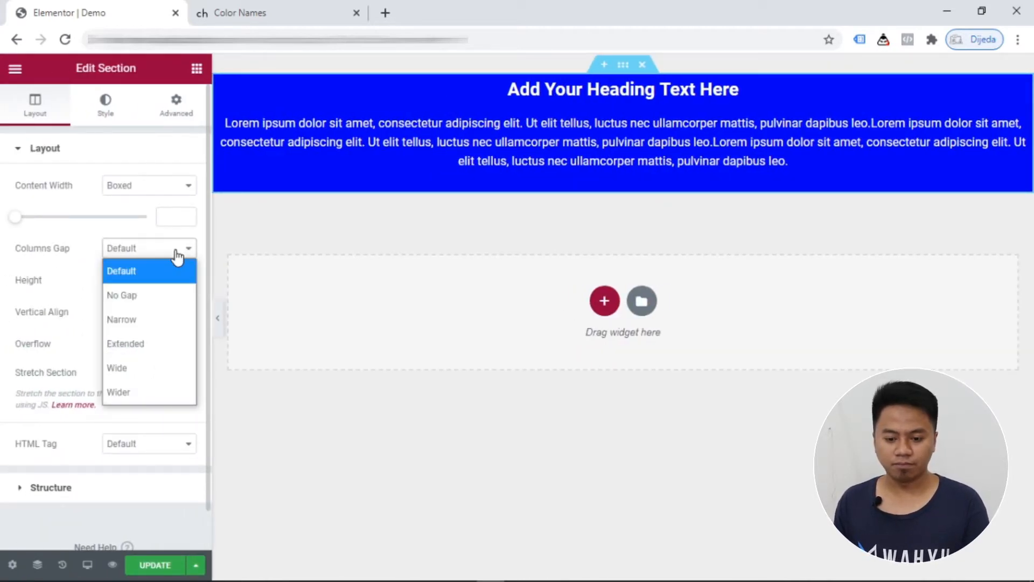
{"action": "left_click", "coordinate": [156, 301]}
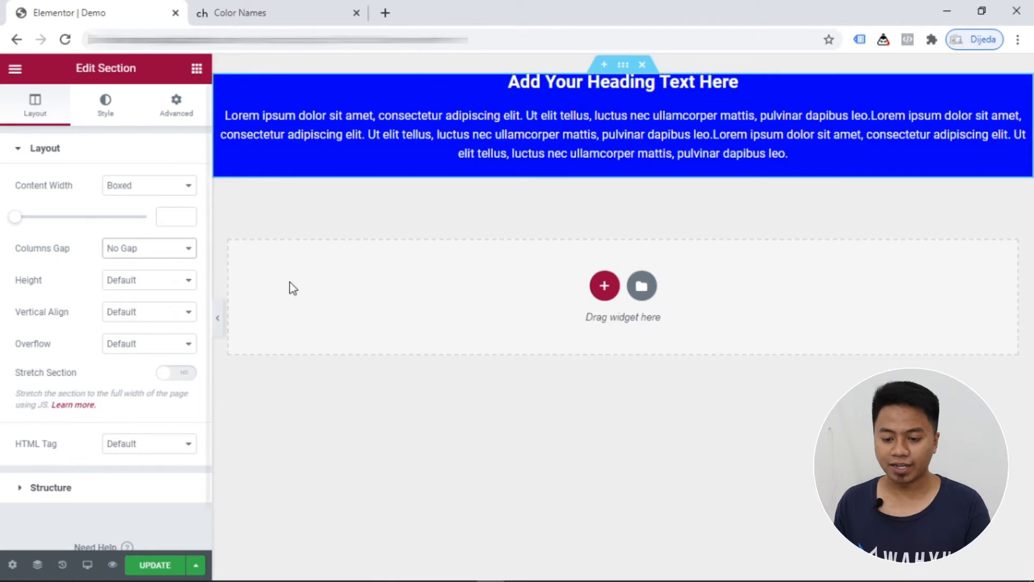
{"action": "left_click", "coordinate": [182, 261]}
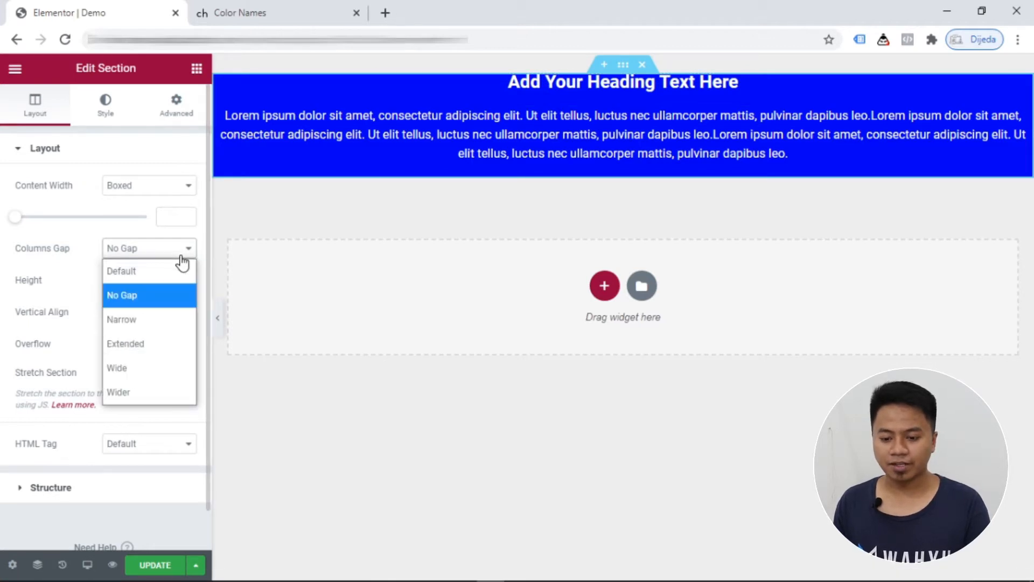
{"action": "left_click", "coordinate": [134, 270]}
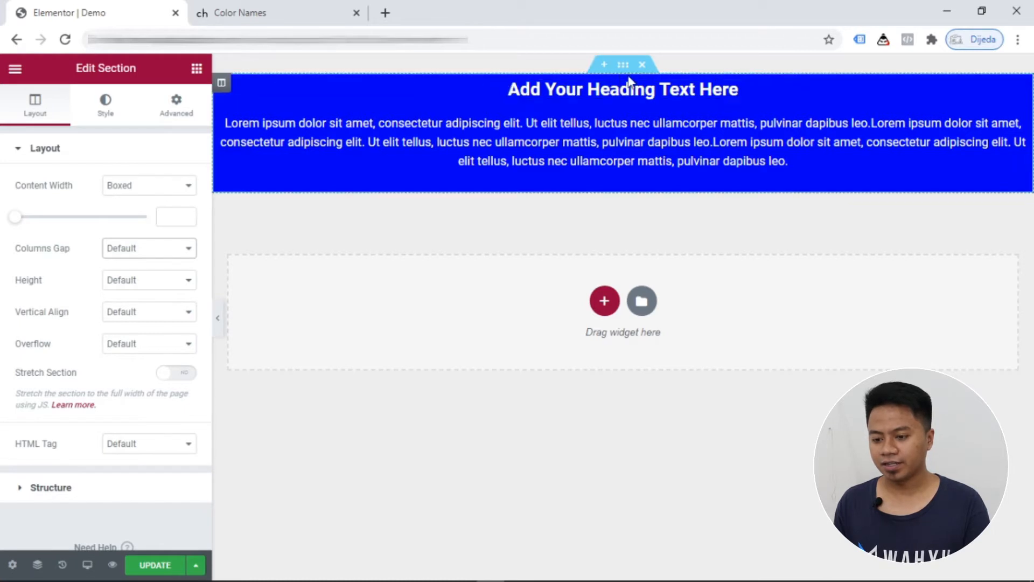
{"action": "left_click", "coordinate": [189, 255]}
{"action": "left_click", "coordinate": [158, 298]}
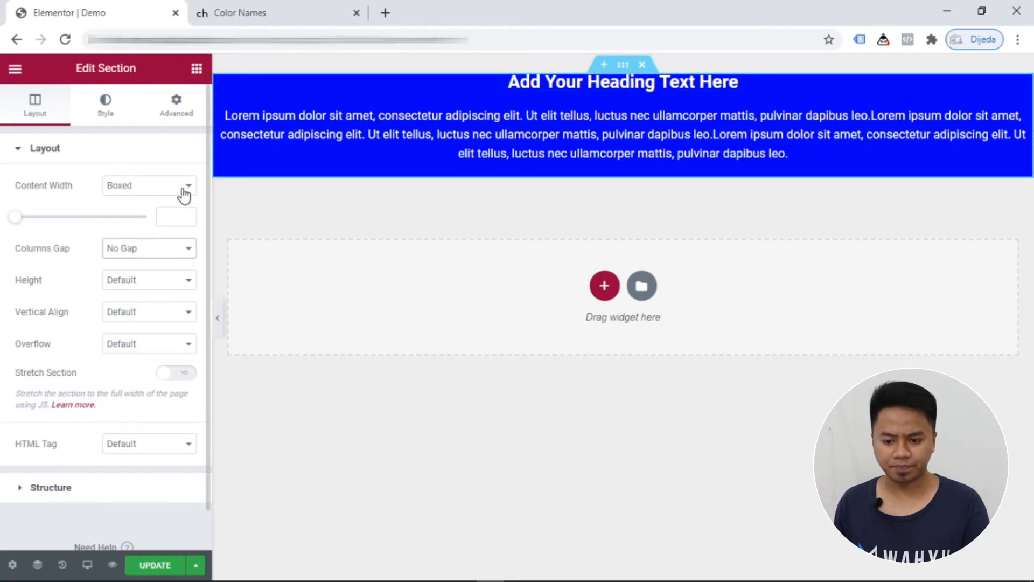
{"action": "left_click", "coordinate": [180, 253]}
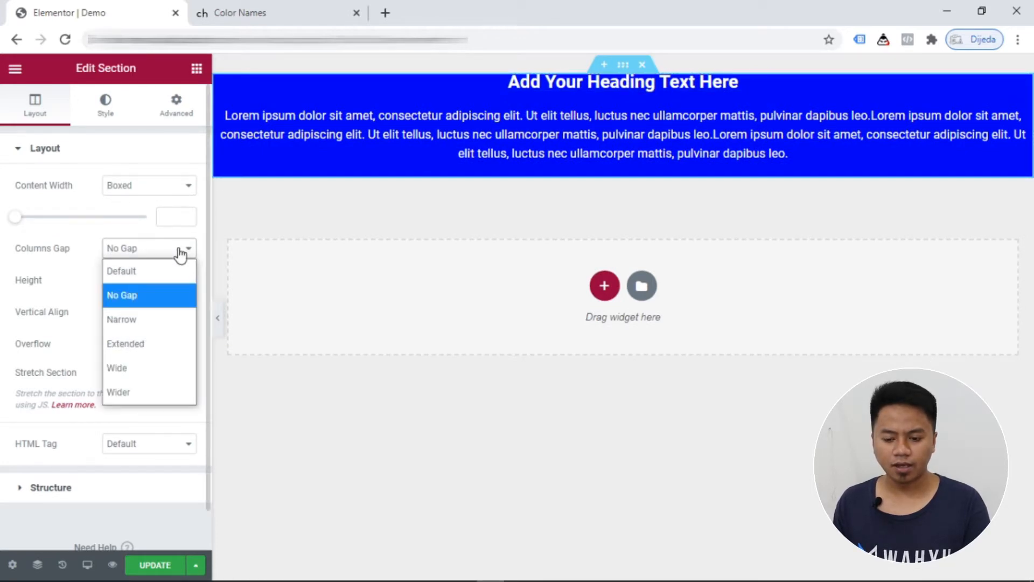
{"action": "left_click", "coordinate": [137, 272]}
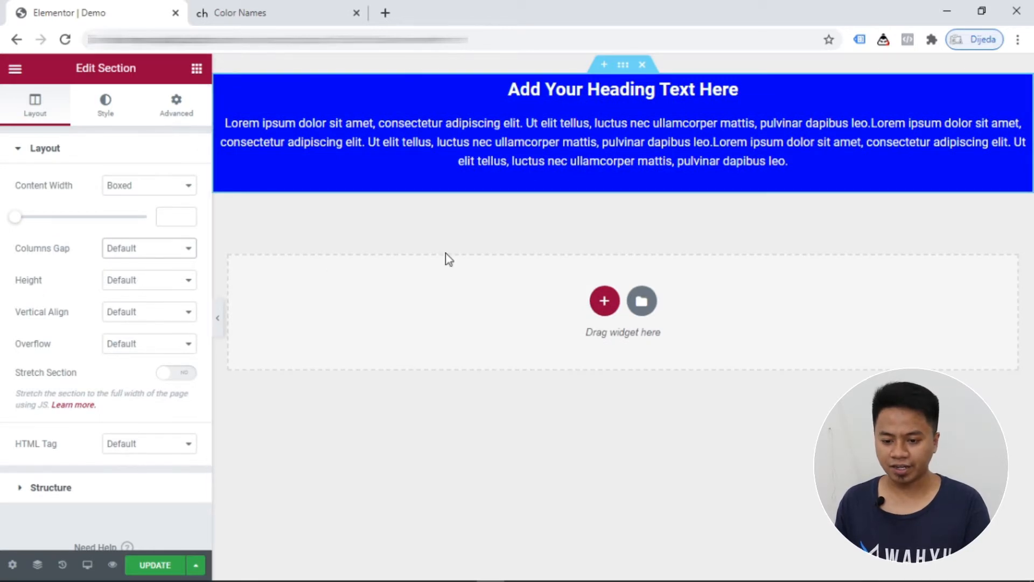
- Try the Fit To Screen height on the blue section and look over the enlarged section on the page
{"action": "left_click", "coordinate": [163, 286]}
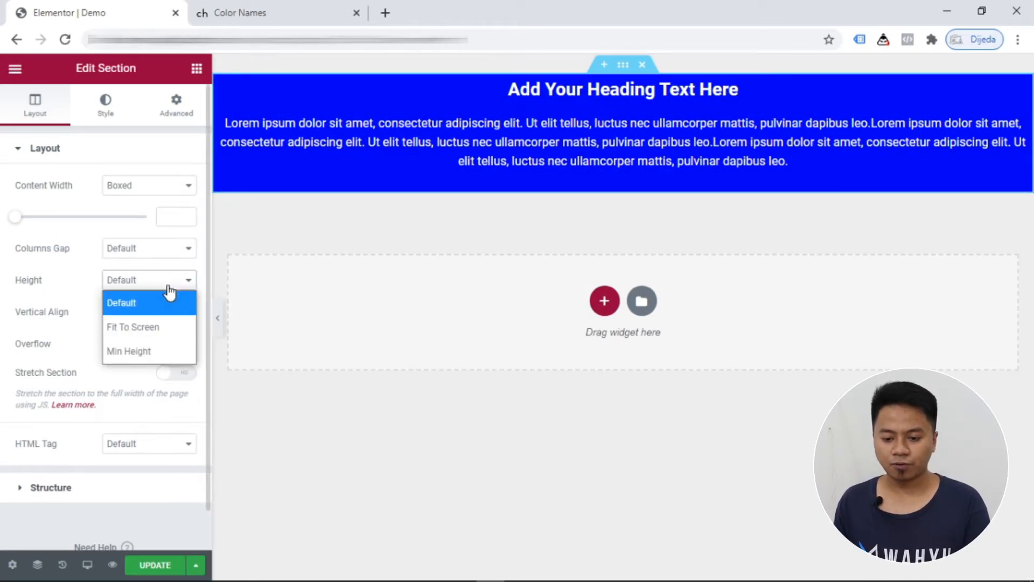
{"action": "left_click", "coordinate": [161, 329]}
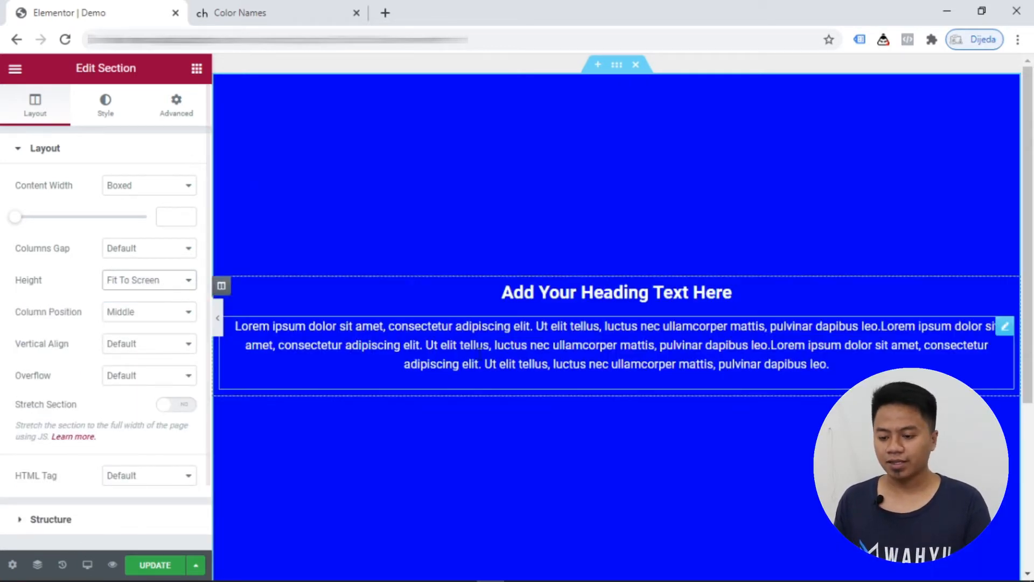
{"action": "scroll", "coordinate": [527, 496], "scroll_direction": "down", "scroll_amount": 5}
{"action": "scroll", "coordinate": [527, 496], "scroll_direction": "up", "scroll_amount": 5}
{"action": "scroll", "coordinate": [527, 496], "scroll_direction": "down", "scroll_amount": 5}
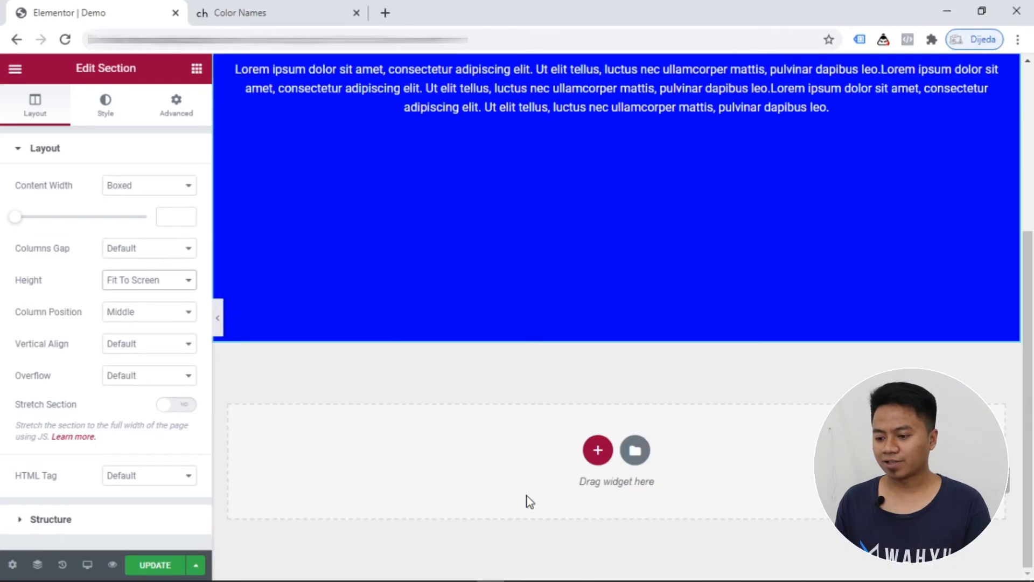
{"action": "scroll", "coordinate": [526, 496], "scroll_direction": "up", "scroll_amount": 5}
{"action": "scroll", "coordinate": [530, 502], "scroll_direction": "down", "scroll_amount": 1}
{"action": "scroll", "coordinate": [529, 502], "scroll_direction": "up", "scroll_amount": 1}
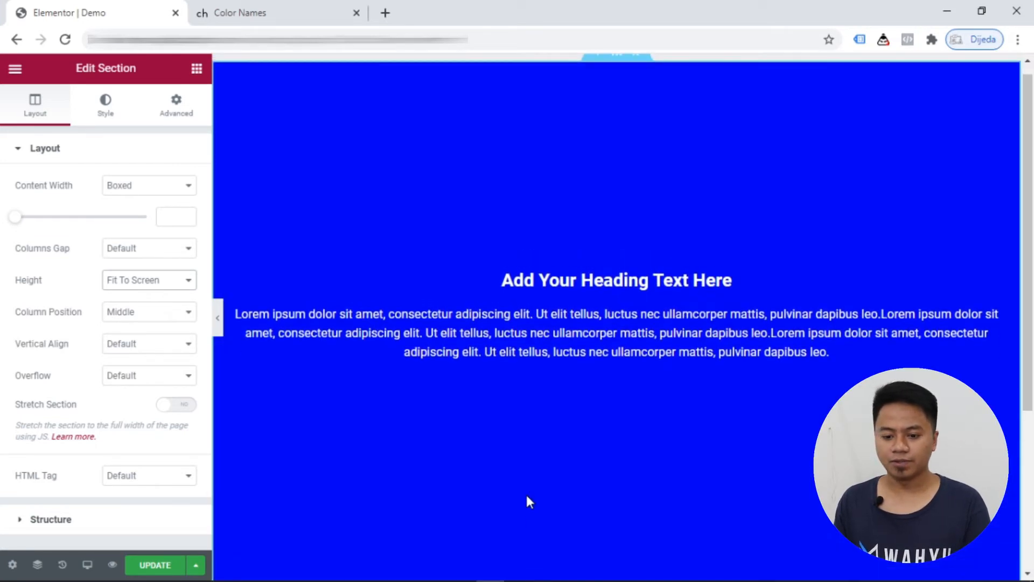
{"action": "left_click", "coordinate": [189, 281]}
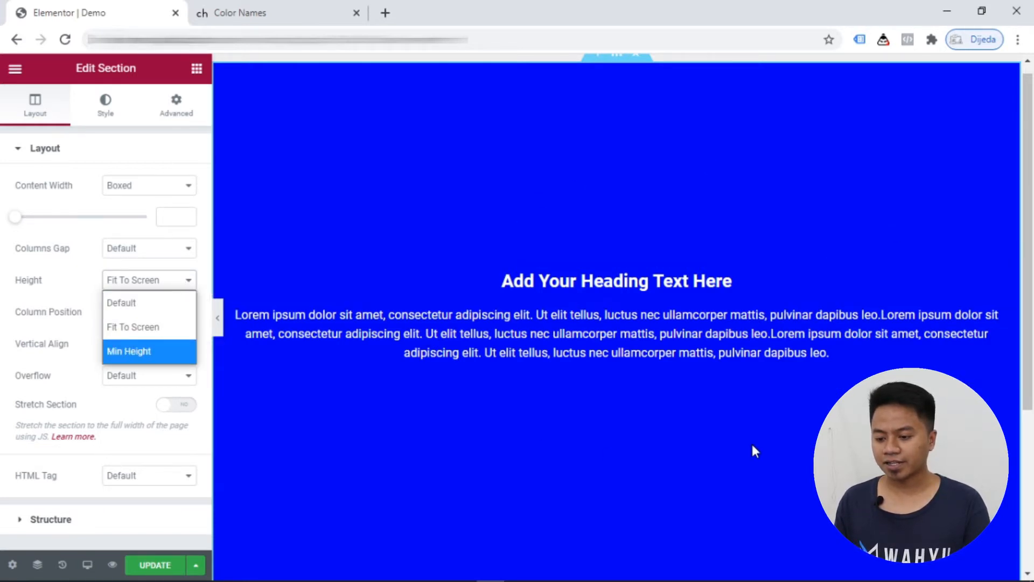
{"action": "scroll", "coordinate": [635, 352], "scroll_direction": "down", "scroll_amount": 1}
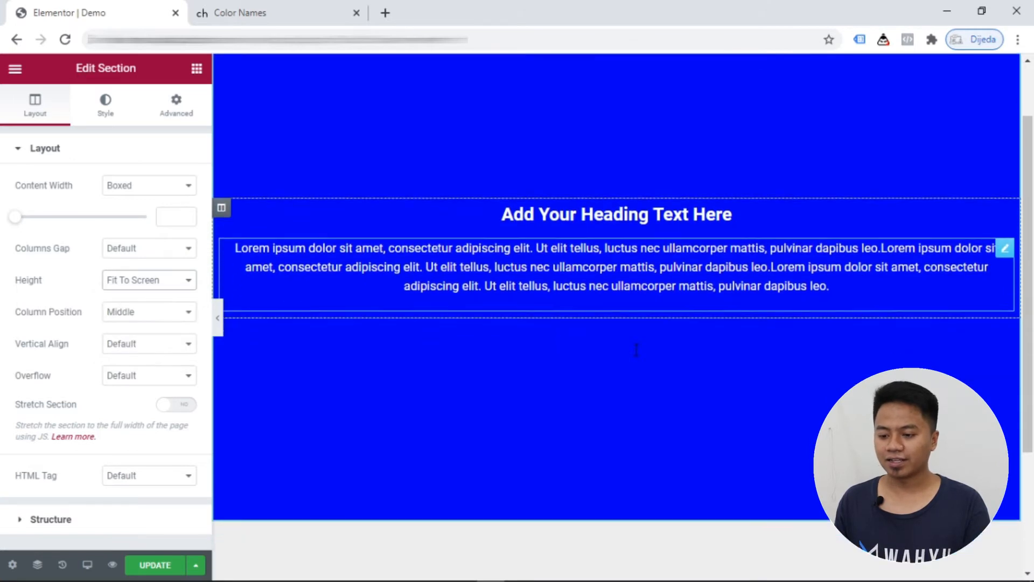
{"action": "scroll", "coordinate": [592, 324], "scroll_direction": "up", "scroll_amount": 2}
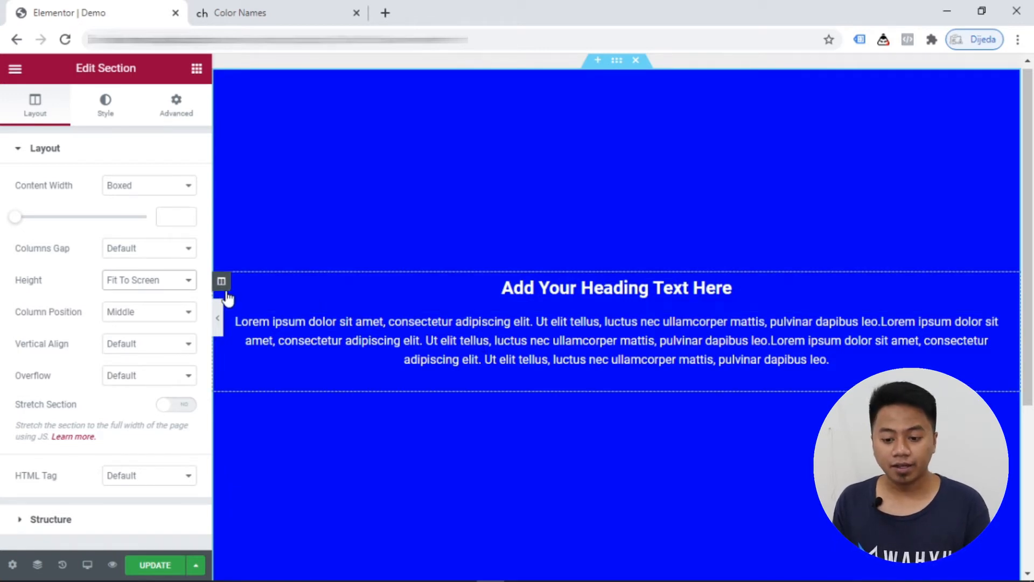
- Change the section's height to Min Height, try a minimum height of about 516 px, and set it to 400 px
{"action": "left_click", "coordinate": [182, 291]}
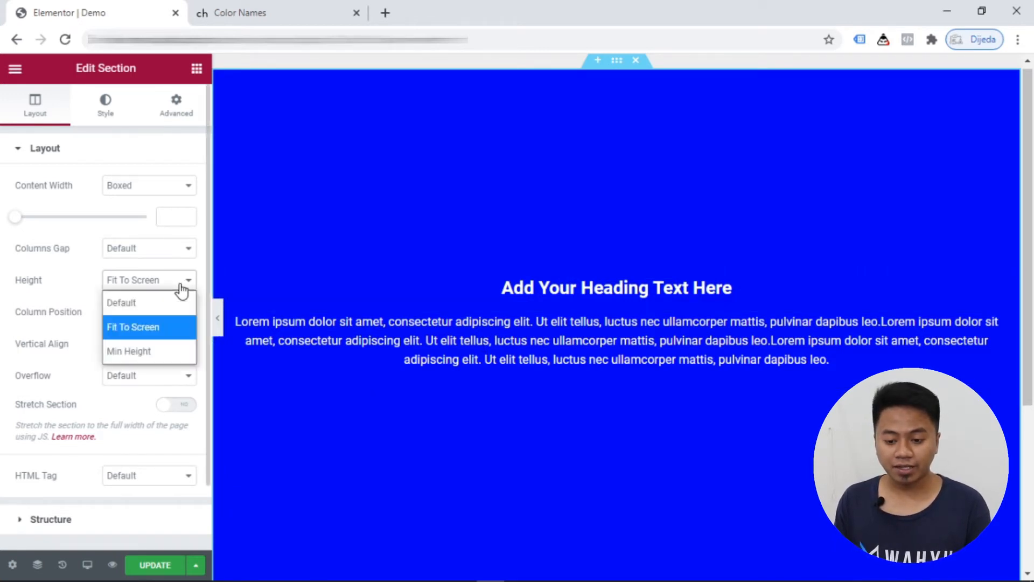
{"action": "left_click", "coordinate": [156, 352]}
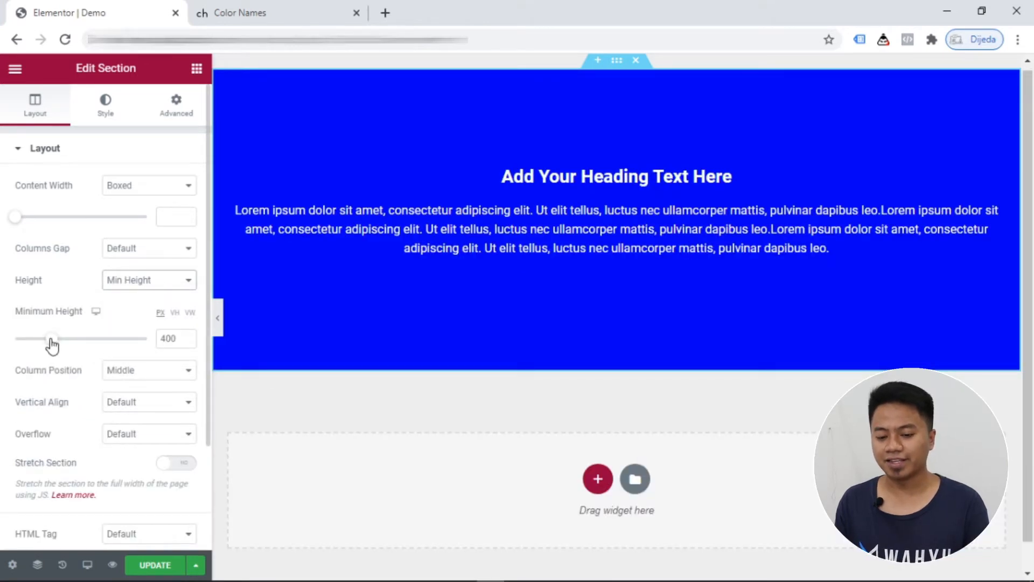
{"action": "mouse_move", "coordinate": [50, 340]}
{"action": "left_mouse_down"}
{"action": "mouse_move", "coordinate": [27, 341]}
{"action": "mouse_move", "coordinate": [117, 339]}
{"action": "mouse_move", "coordinate": [23, 341]}
{"action": "mouse_move", "coordinate": [95, 339]}
{"action": "mouse_move", "coordinate": [62, 340]}
{"action": "left_mouse_up"}
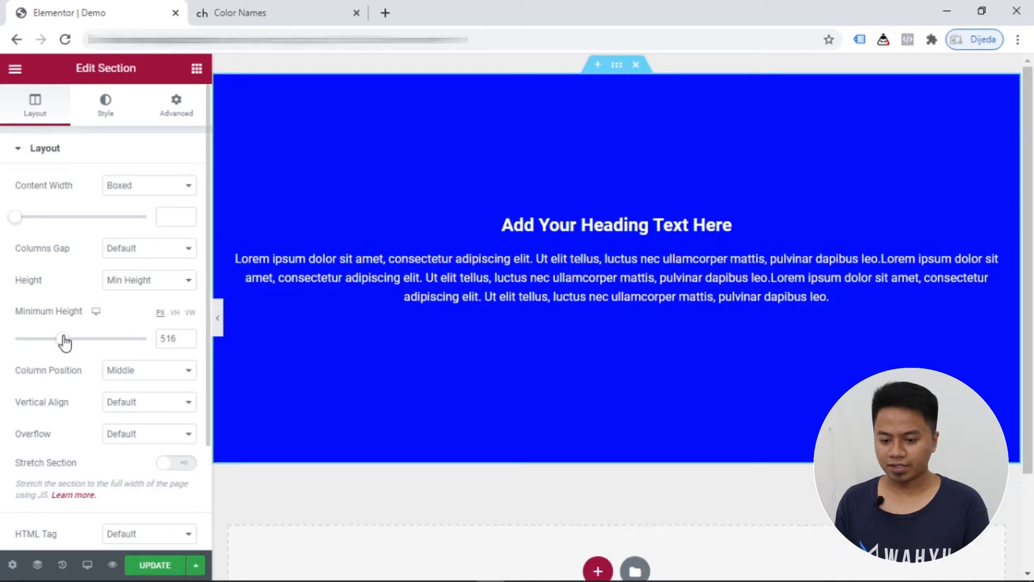
{"action": "type", "text": "400"}
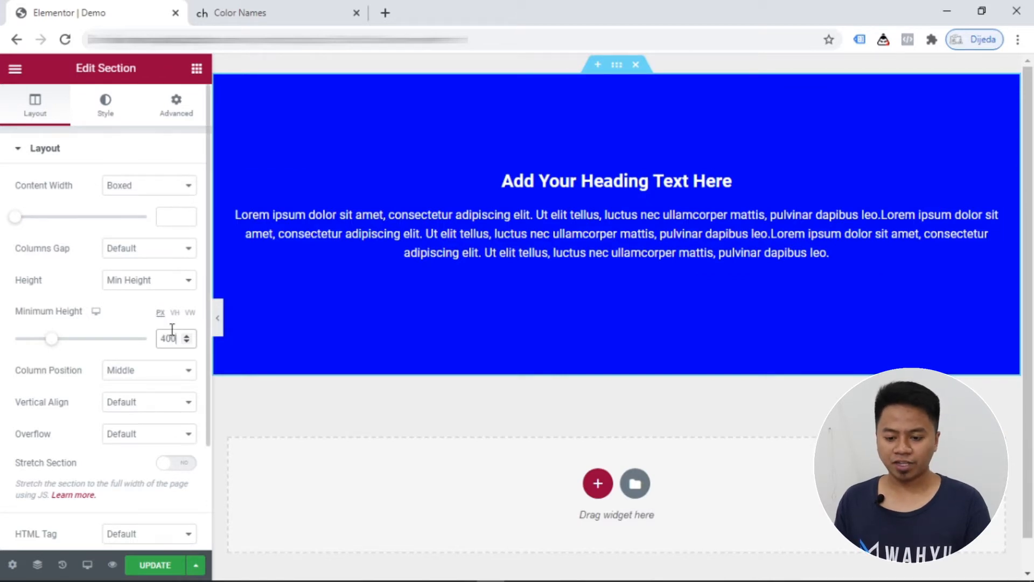
- Return the section's height to Default and turn on Stretch Section
{"action": "left_click", "coordinate": [188, 291]}
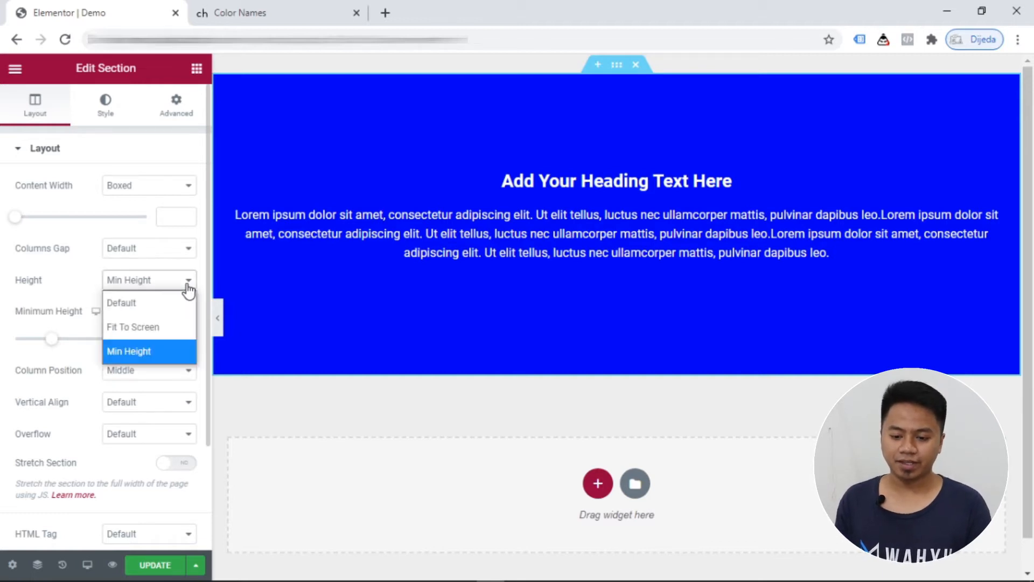
{"action": "left_click", "coordinate": [146, 302]}
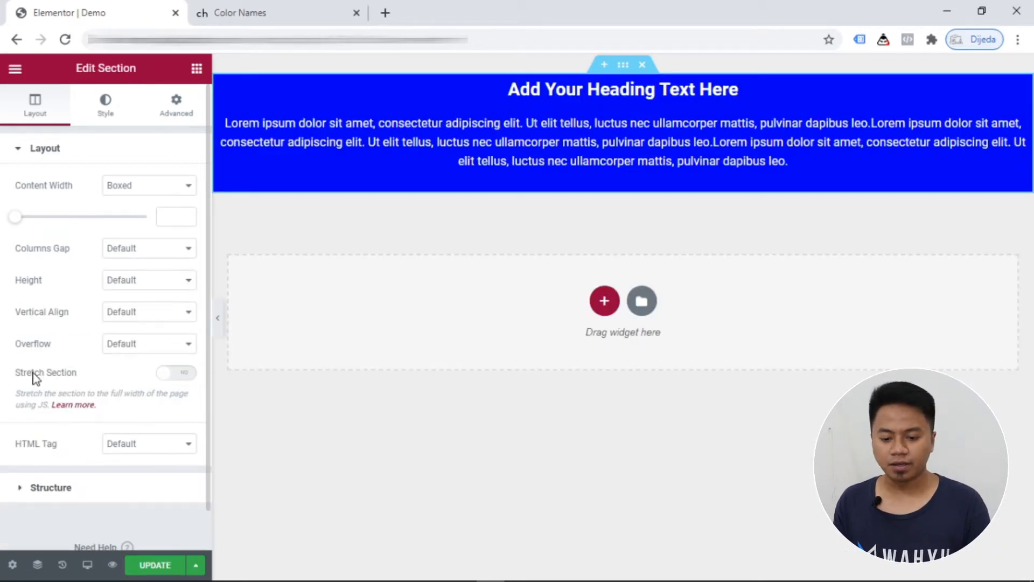
{"action": "left_click", "coordinate": [177, 380]}
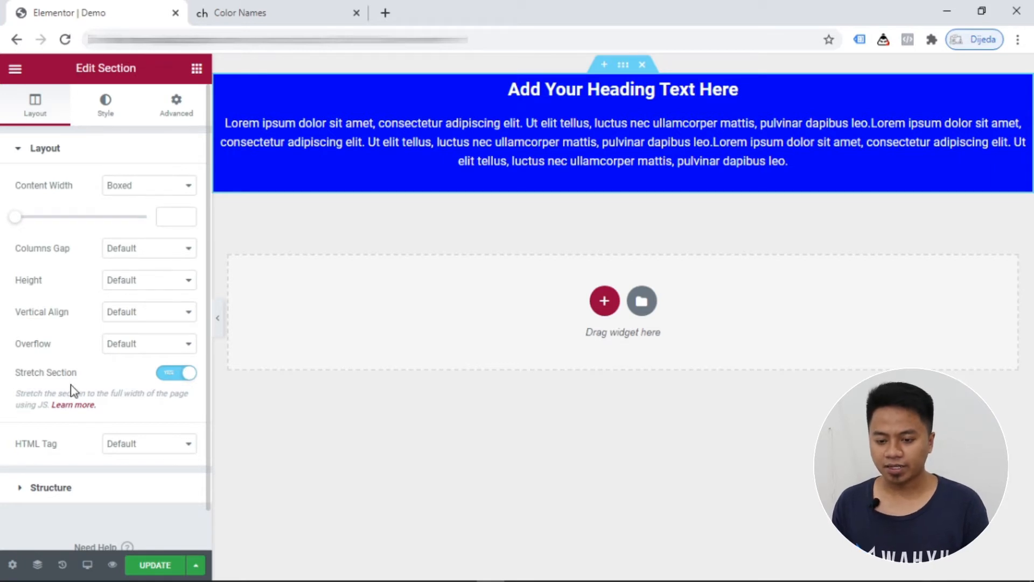
- Toggle the section's Classic background off and back on, and change the background type to Gradient
{"action": "left_click", "coordinate": [108, 113]}
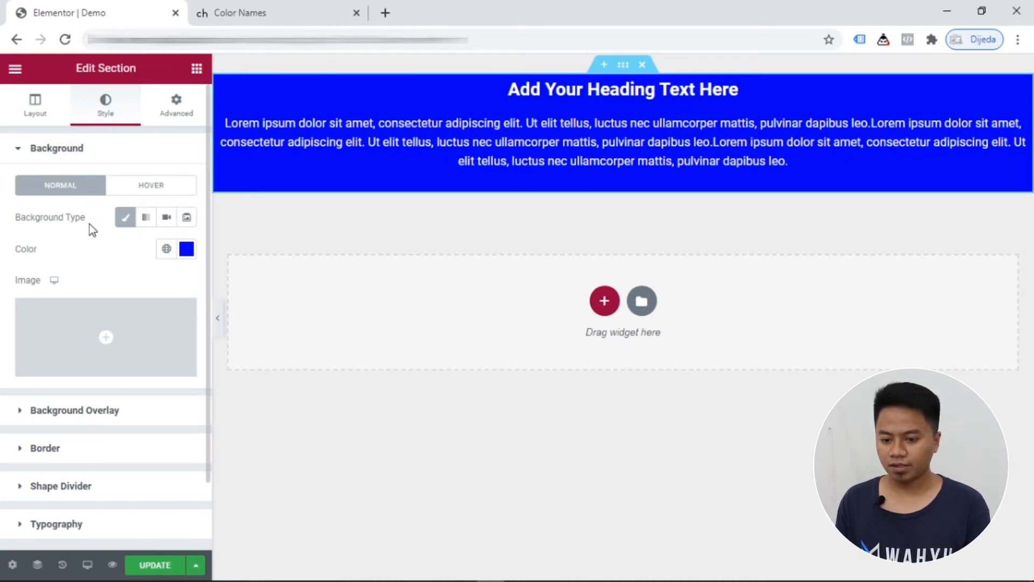
{"action": "left_click", "coordinate": [124, 221]}
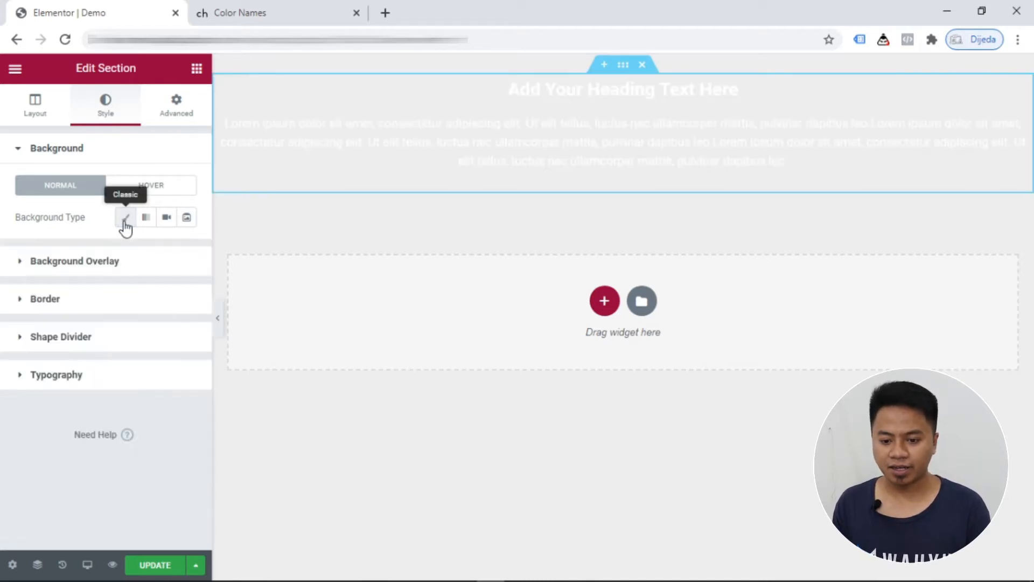
{"action": "left_click", "coordinate": [28, 154]}
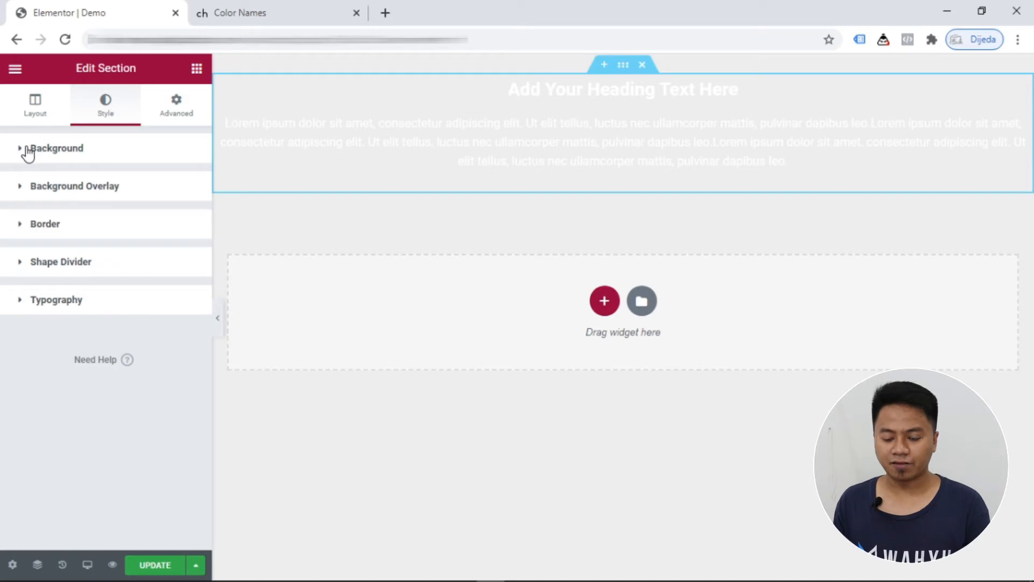
{"action": "left_click", "coordinate": [28, 153]}
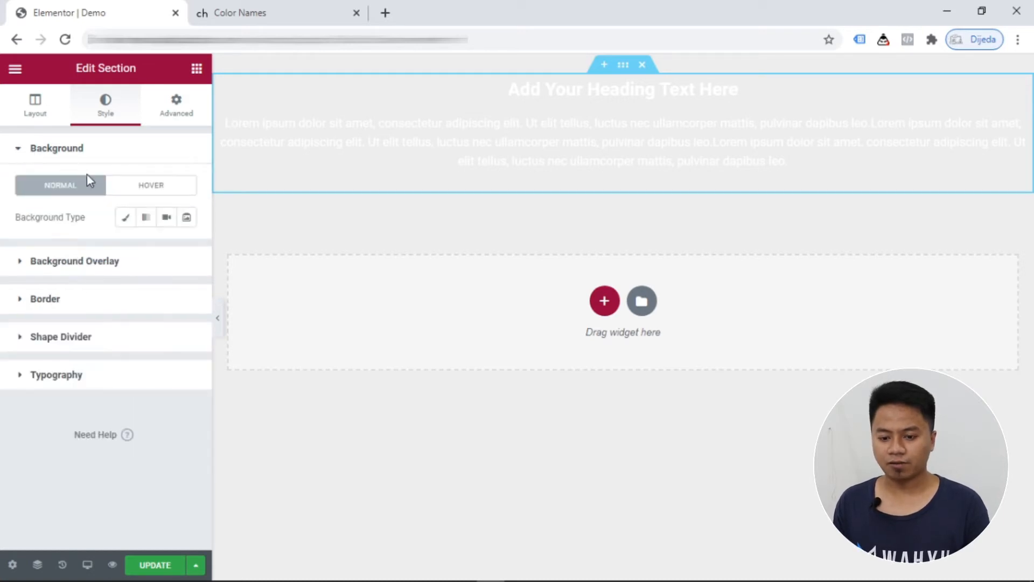
{"action": "left_click", "coordinate": [124, 220]}
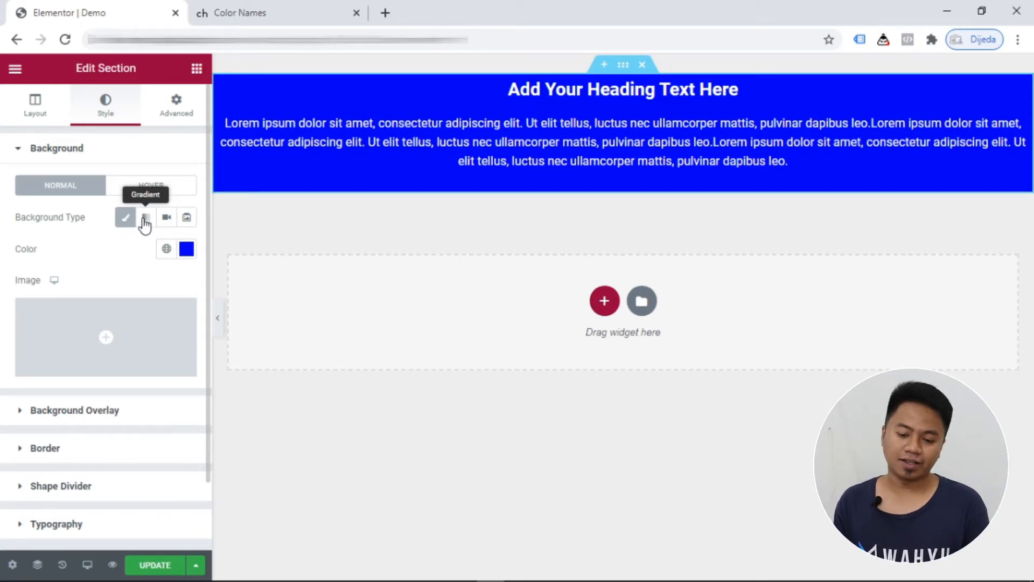
{"action": "left_click", "coordinate": [145, 219]}
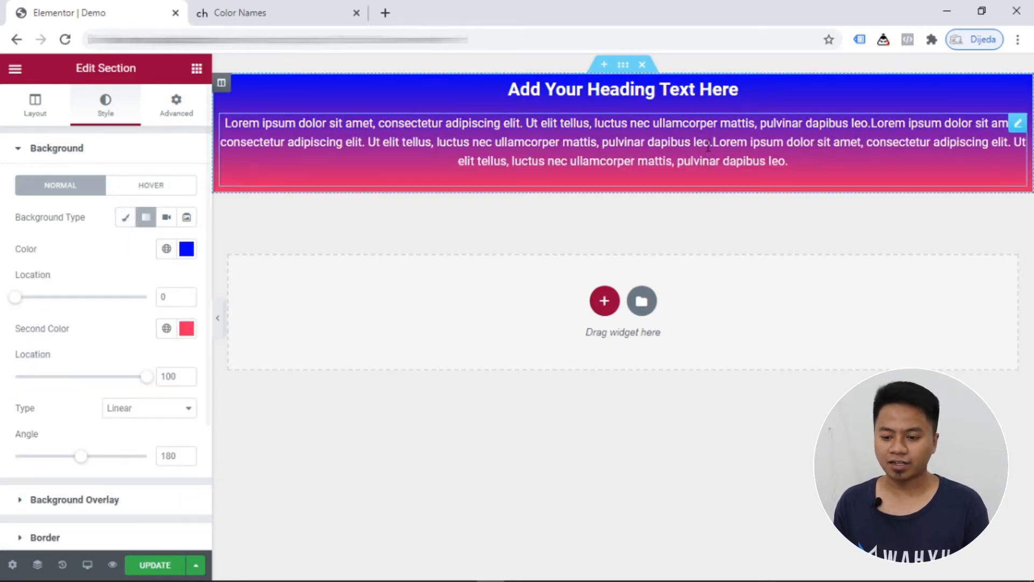
- Try the Video, Slideshow and Gradient background types on the section and switch it back to Classic
{"action": "left_click", "coordinate": [166, 218]}
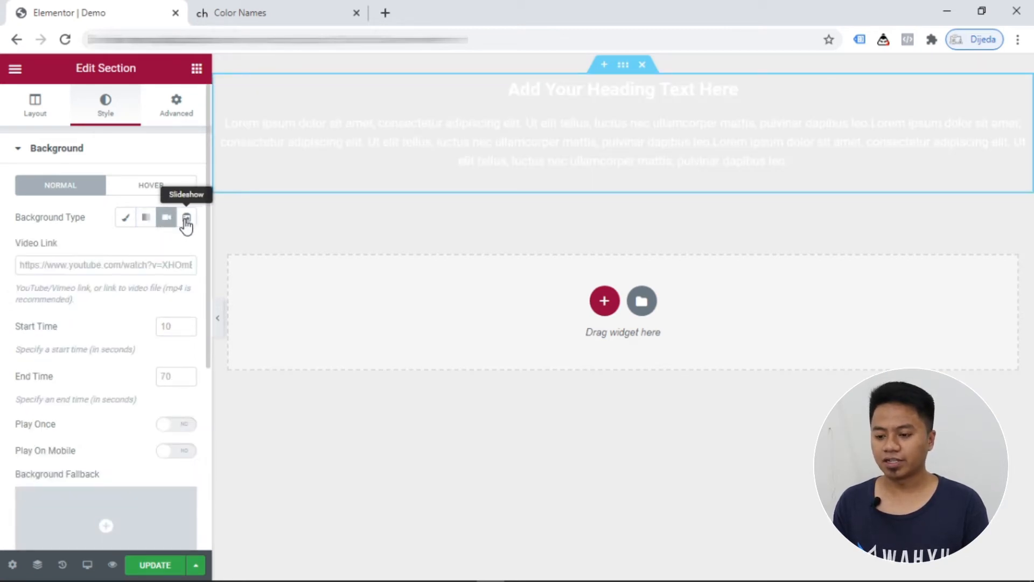
{"action": "left_click", "coordinate": [186, 221]}
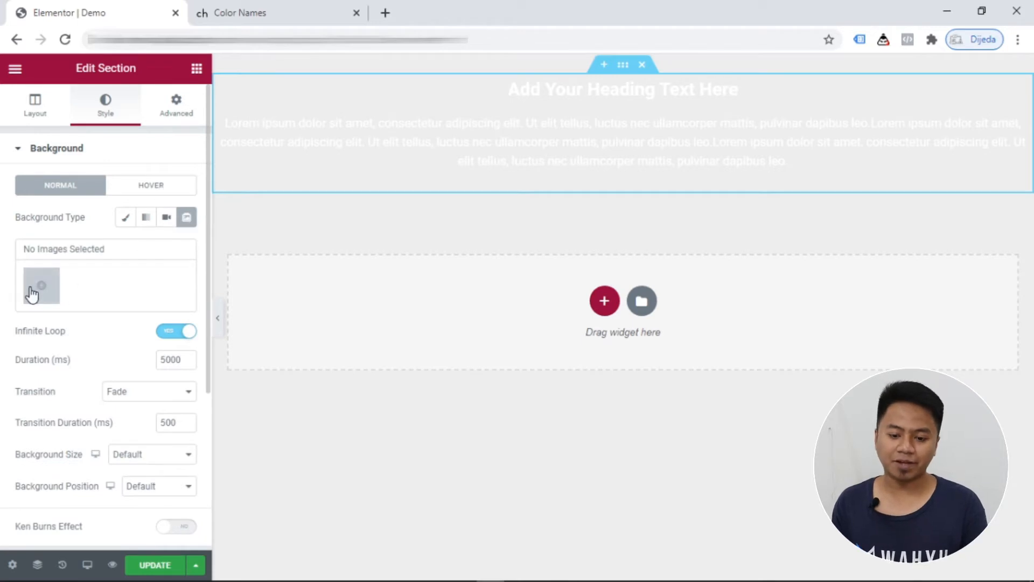
{"action": "left_click", "coordinate": [146, 222]}
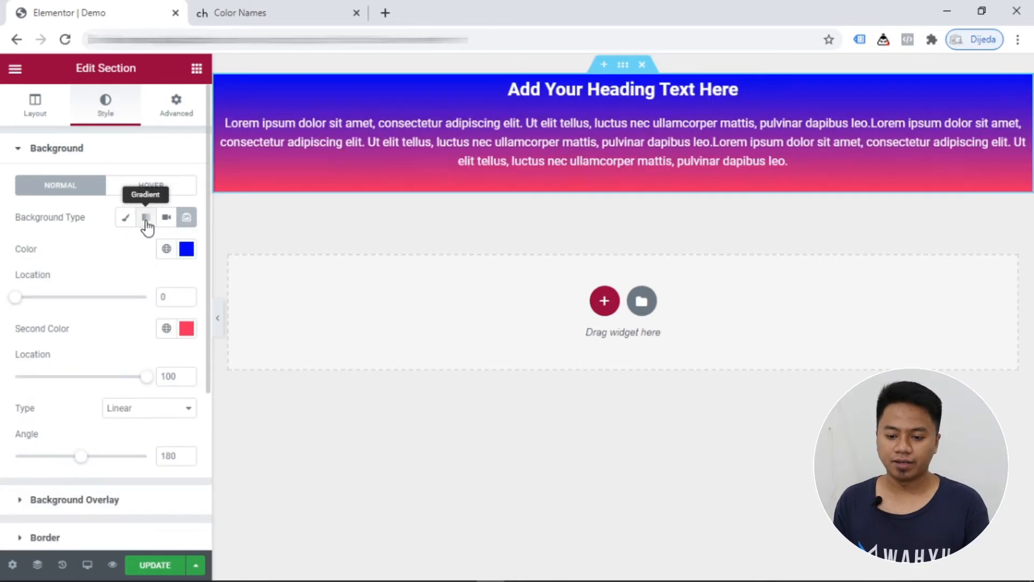
{"action": "left_click", "coordinate": [126, 218]}
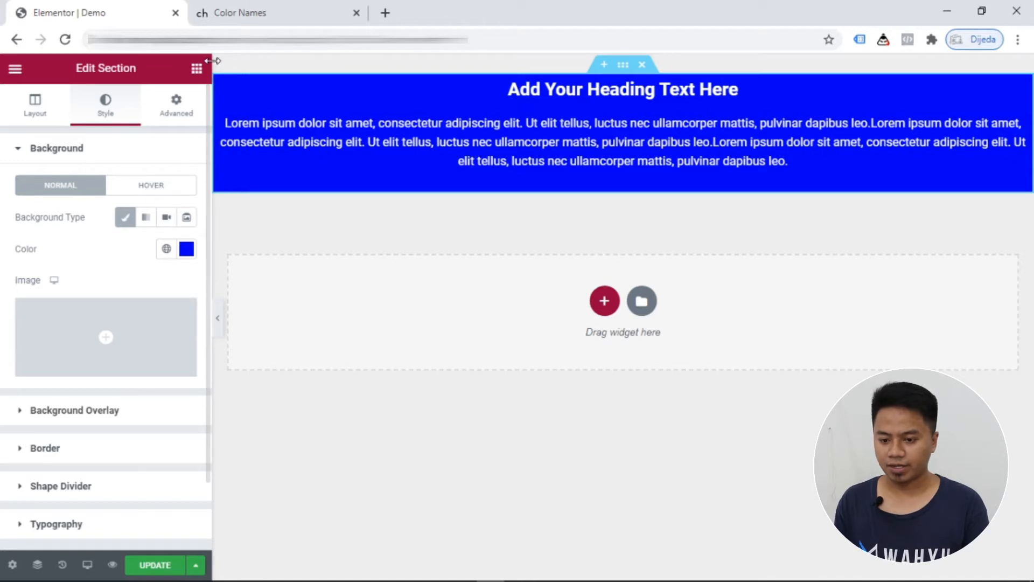
- Copy the default YouTube link from a temporary Video widget placed below the section's text, and delete the widget
{"action": "left_click", "coordinate": [197, 70]}
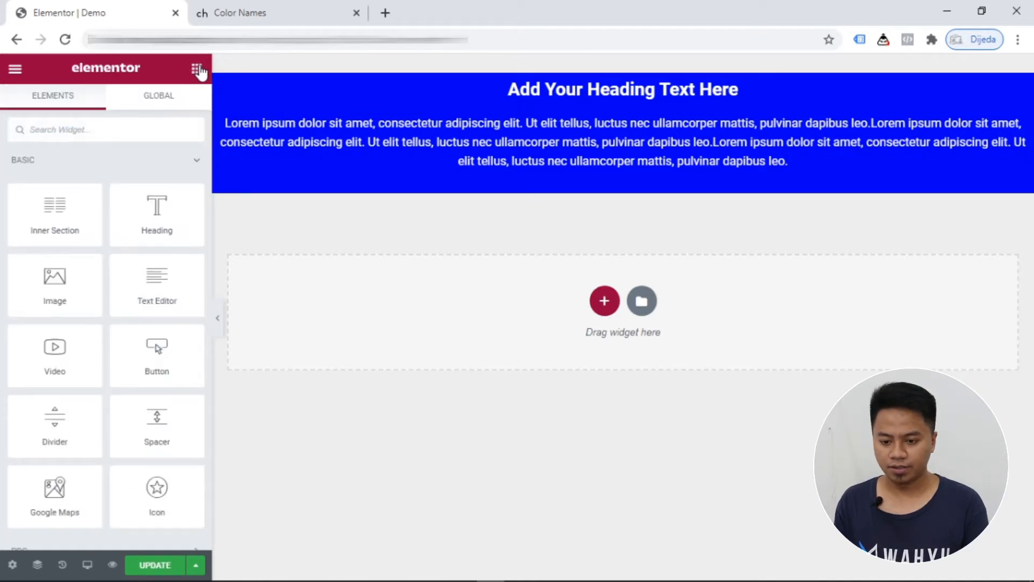
{"action": "left_click_drag", "start_coordinate": [48, 337], "coordinate": [498, 175]}
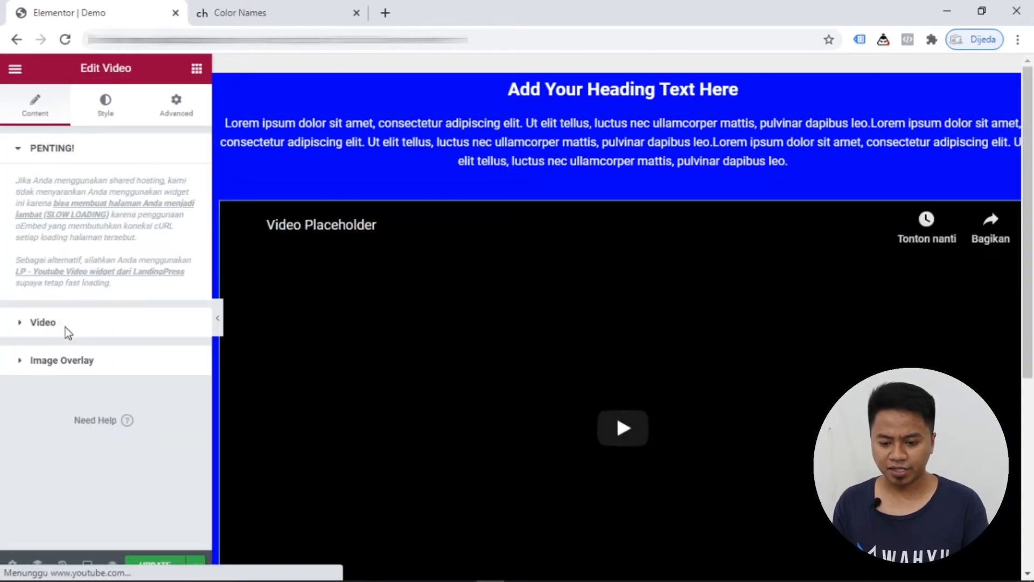
{"action": "left_click", "coordinate": [65, 329]}
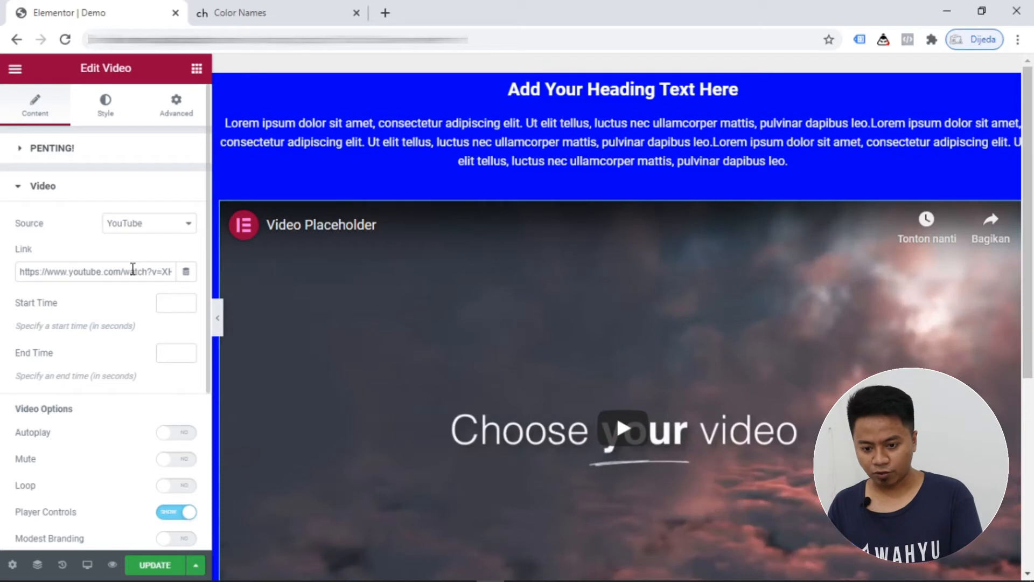
{"action": "key", "text": "ctrl+a"}
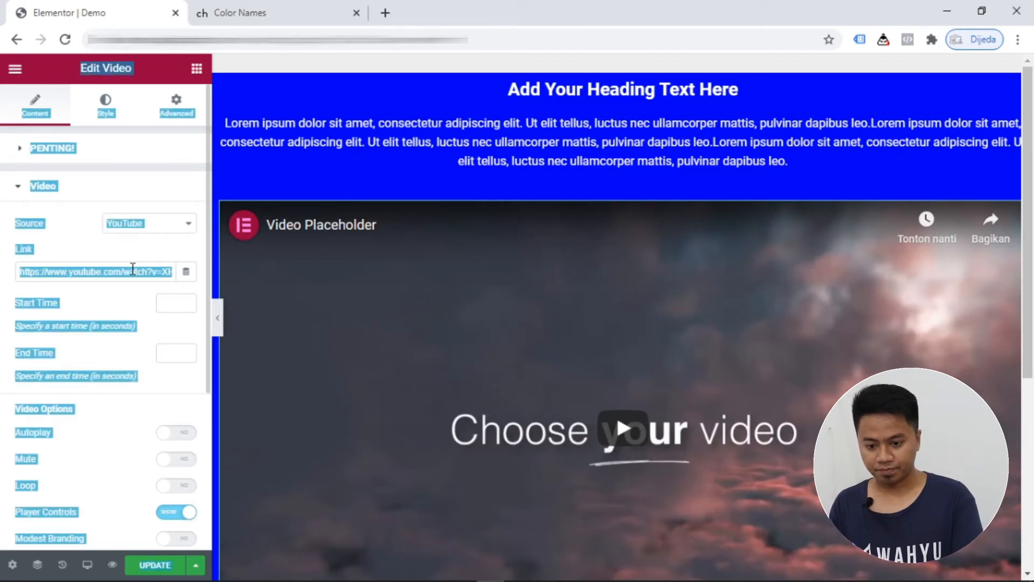
{"action": "left_click", "coordinate": [132, 271]}
{"action": "key", "text": "ctrl+a"}
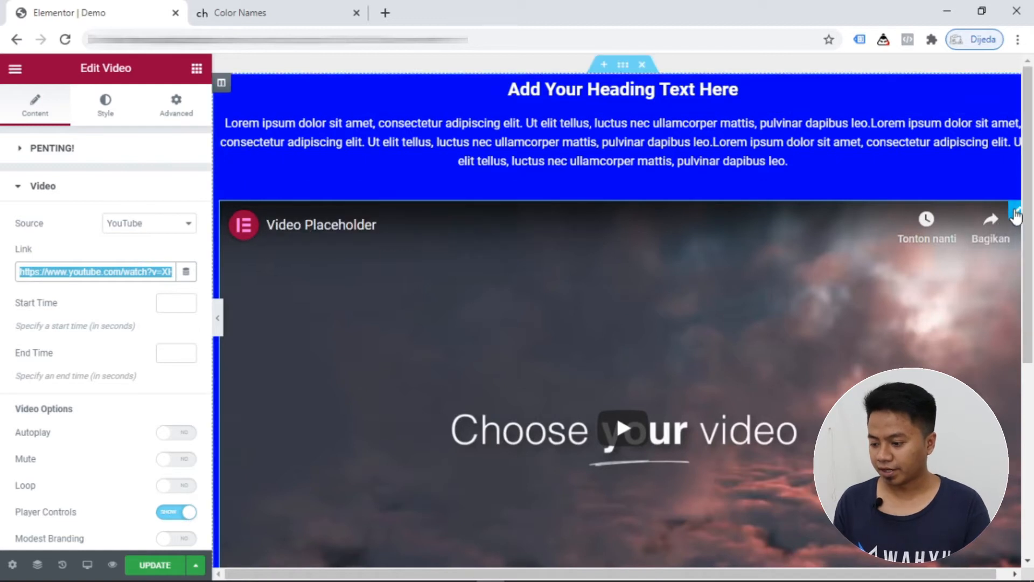
{"action": "right_click", "coordinate": [1017, 216]}
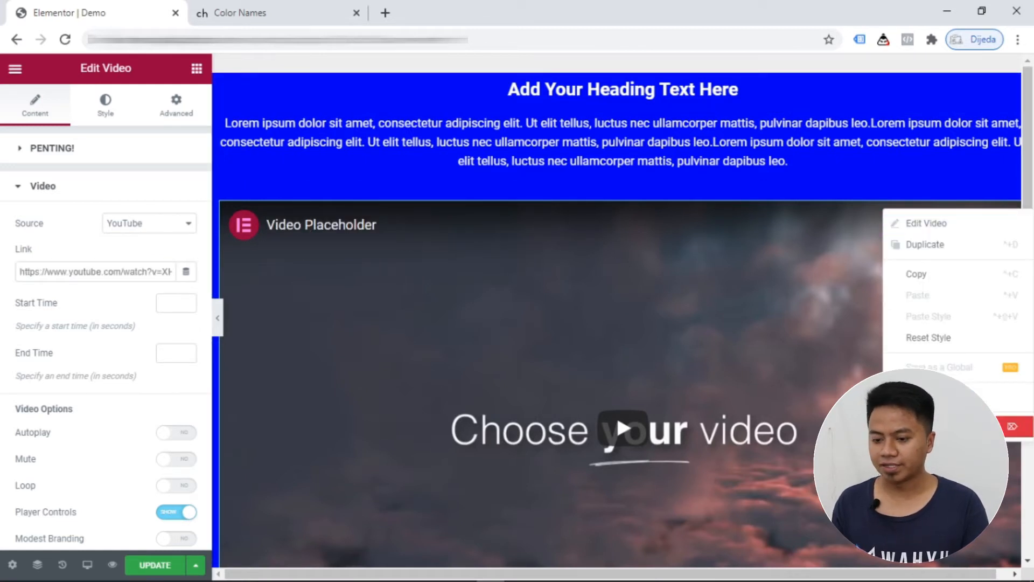
{"action": "left_click", "coordinate": [1013, 426]}
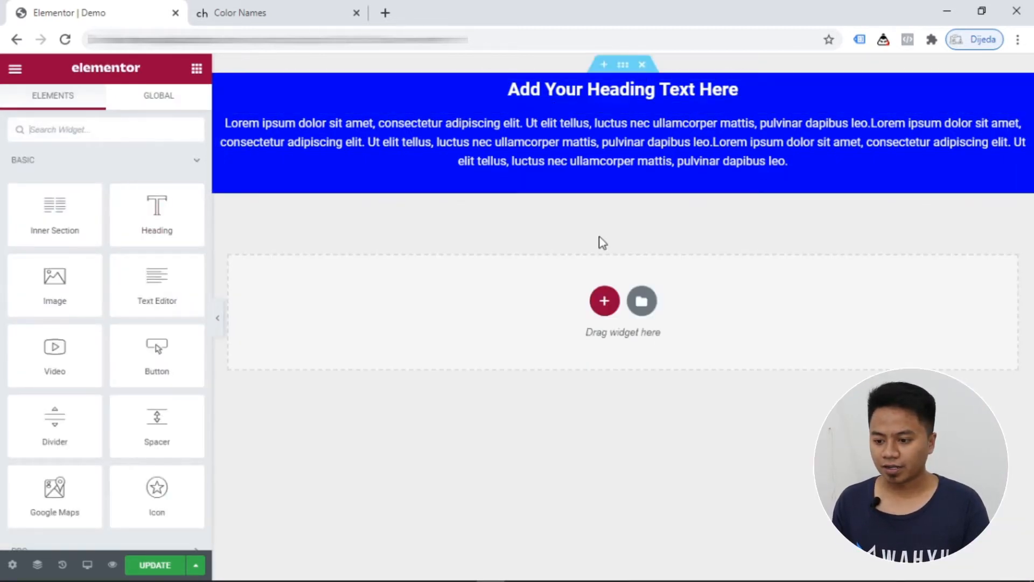
{"action": "left_click", "coordinate": [623, 68]}
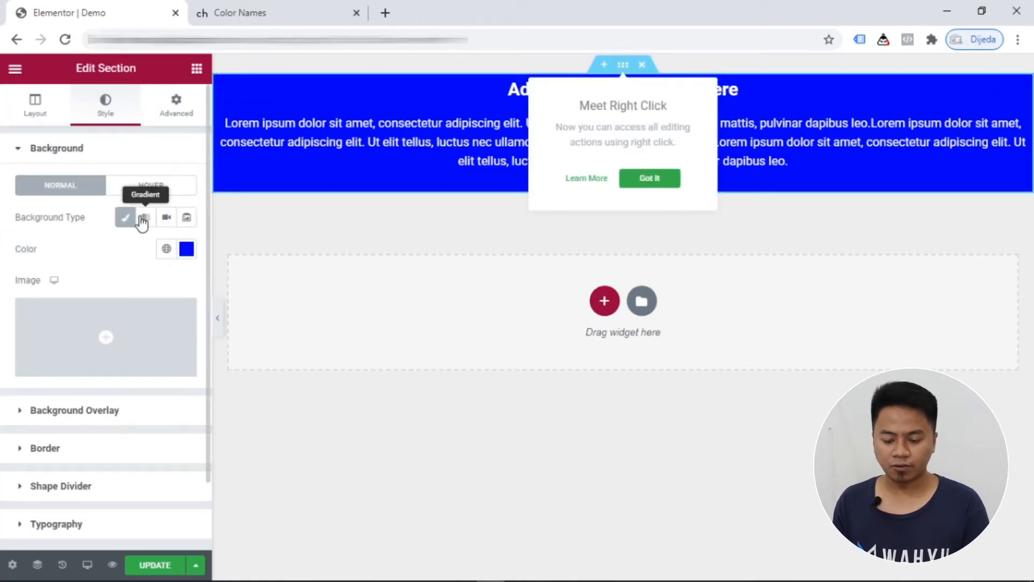
{"action": "left_click", "coordinate": [165, 218]}
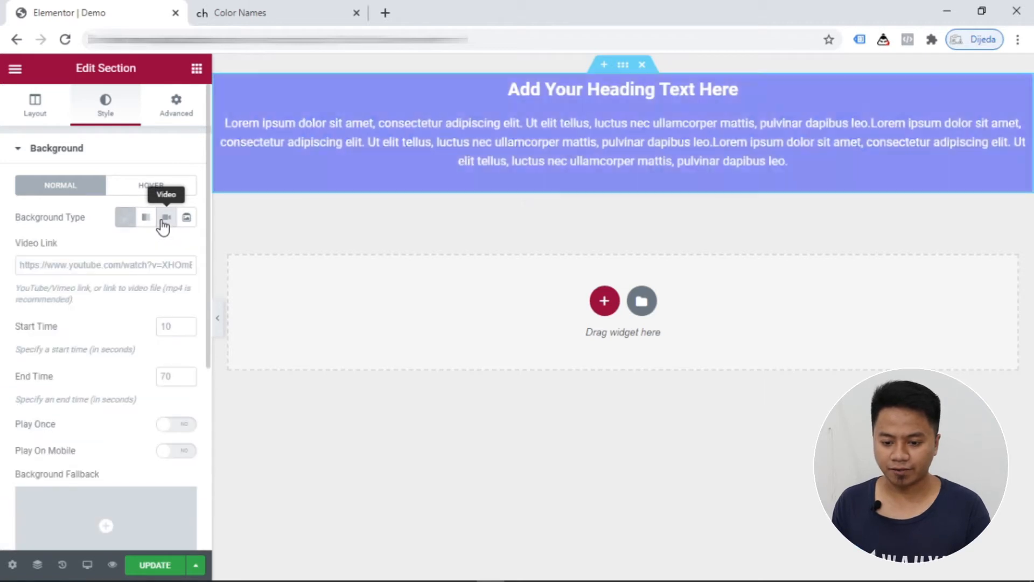
{"action": "left_click", "coordinate": [146, 265]}
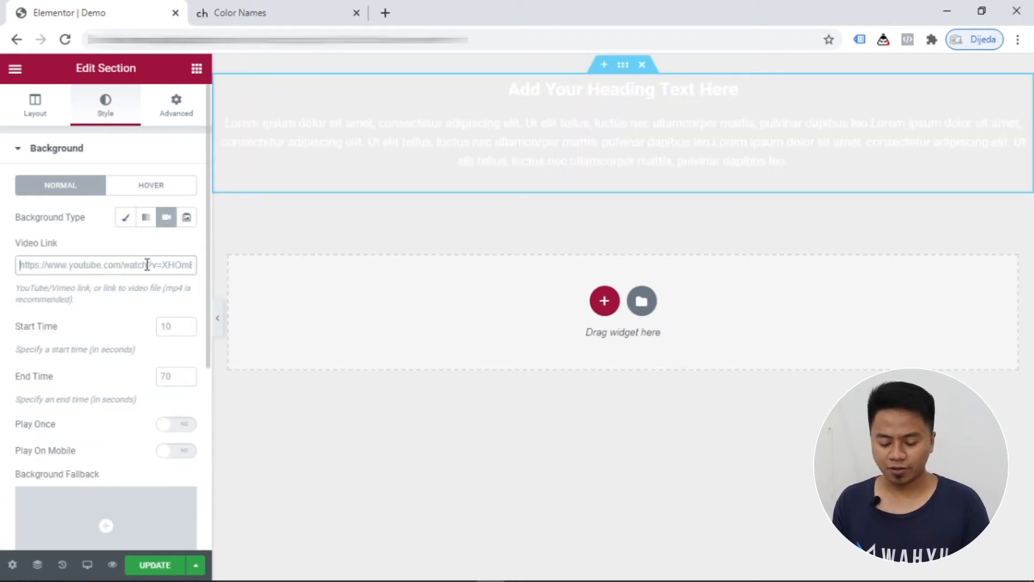
{"action": "type", "text": "https://www.youtube.com/watch?v=XHOmBV4js_E"}
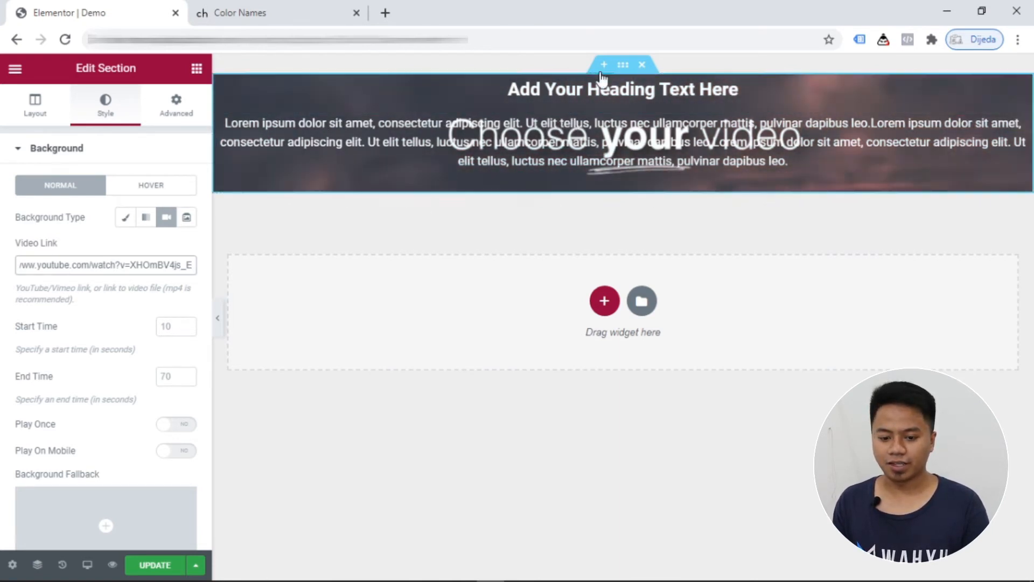
{"action": "left_click", "coordinate": [117, 370]}
{"action": "scroll", "coordinate": [118, 370], "scroll_direction": "down", "scroll_amount": 2}
{"action": "scroll", "coordinate": [118, 369], "scroll_direction": "up", "scroll_amount": 2}
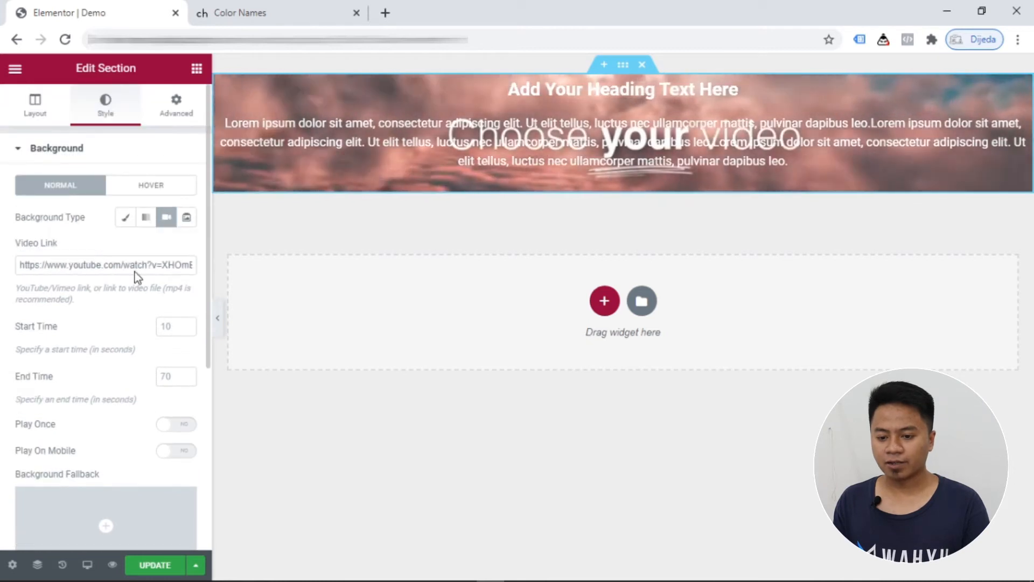
- Switch the section's background to Classic and upload gradient-geometric-shape-background_78532-374.jpg as its background image
{"action": "left_click", "coordinate": [127, 222]}
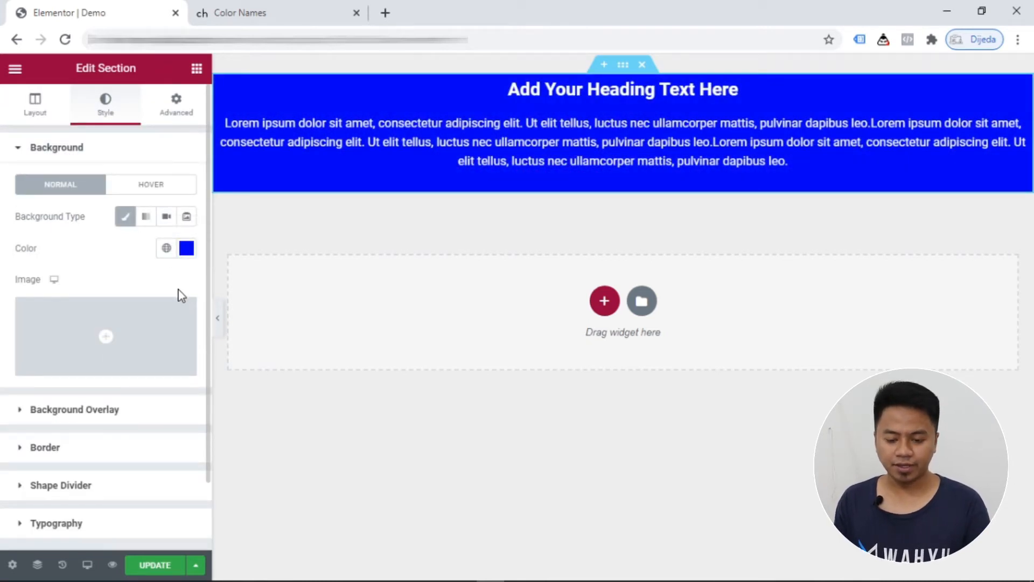
{"action": "left_click", "coordinate": [59, 334]}
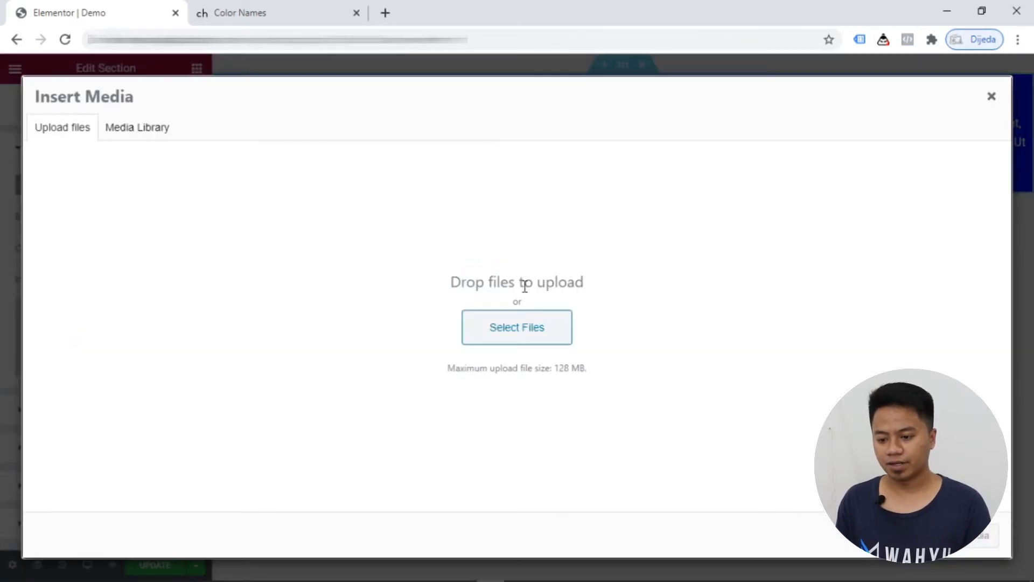
{"action": "left_click", "coordinate": [537, 338]}
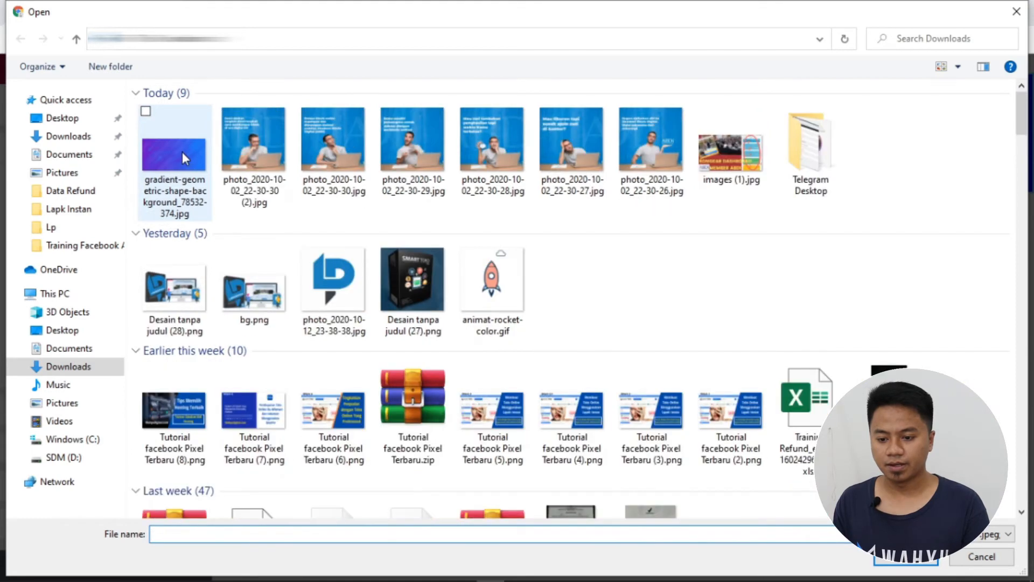
{"action": "left_click", "coordinate": [182, 152]}
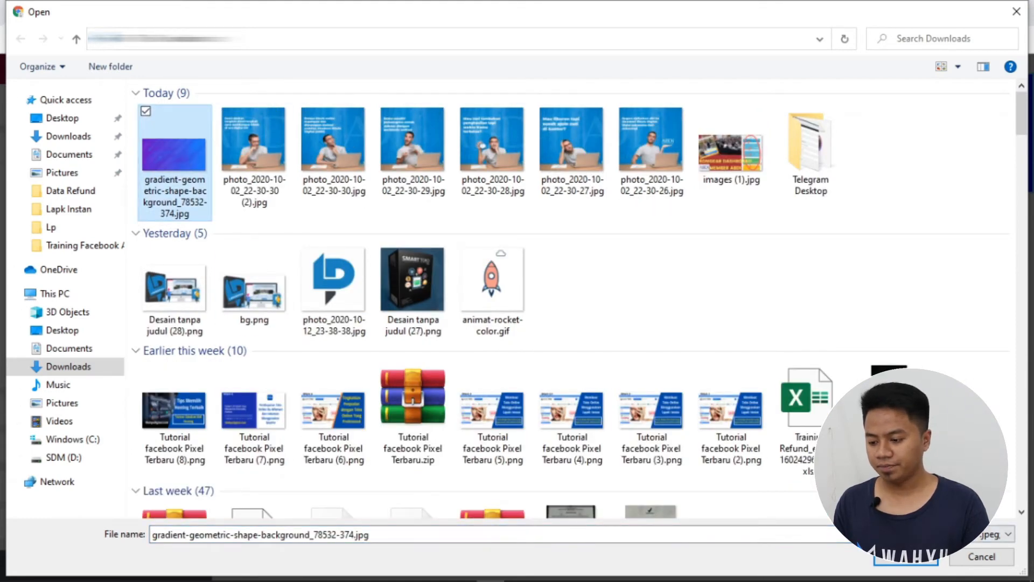
{"action": "left_click", "coordinate": [903, 560]}
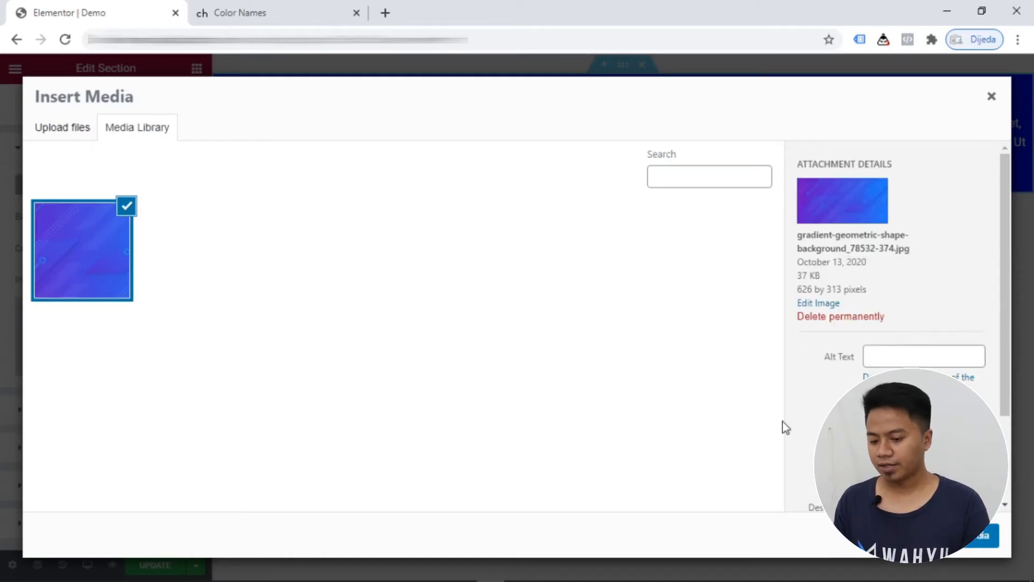
{"action": "left_click", "coordinate": [965, 545]}
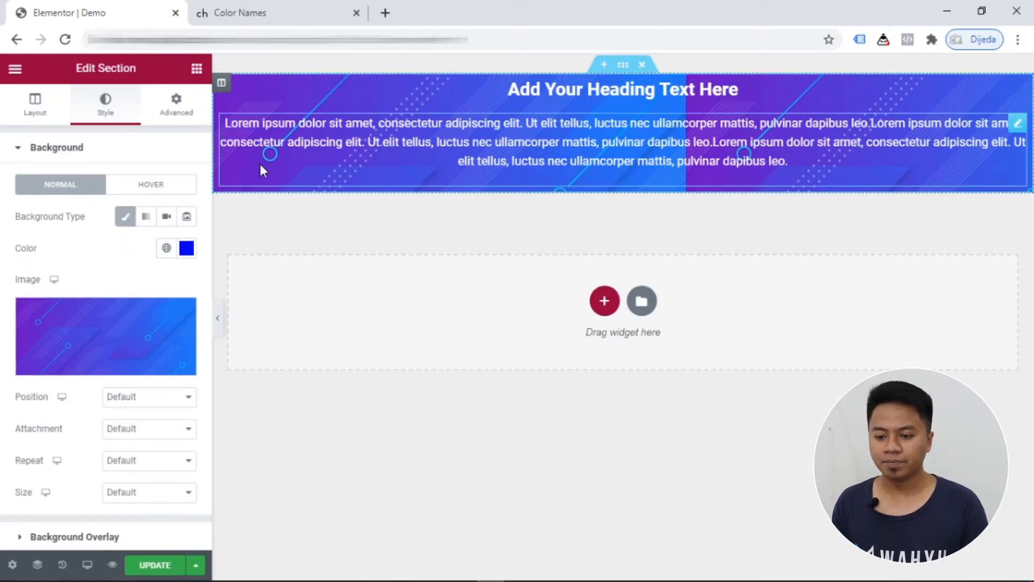
- Set the background image's position to Center Center and its attachment to Scroll
{"action": "mouse_move", "coordinate": [123, 330]}
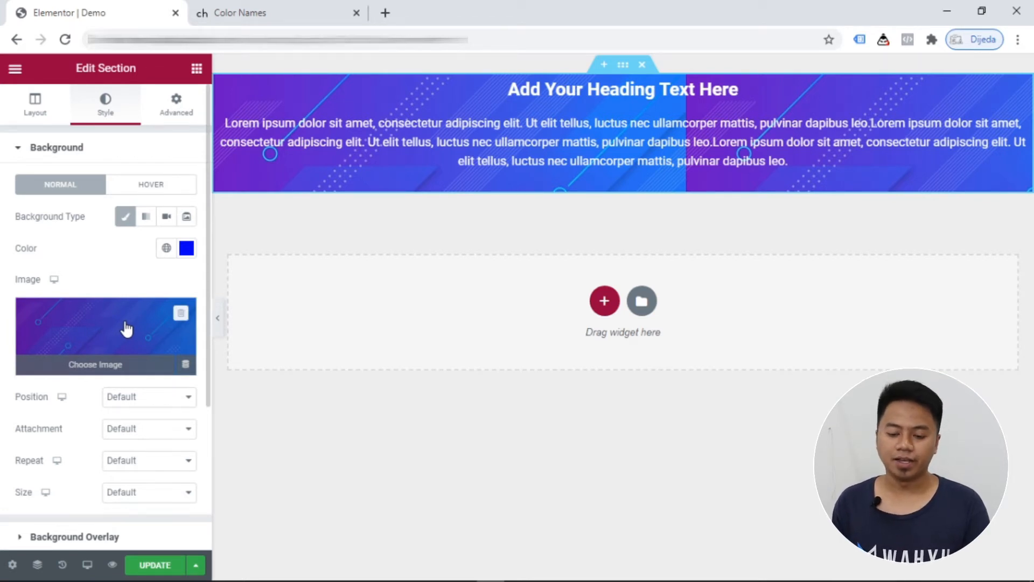
{"action": "scroll", "coordinate": [47, 425], "scroll_direction": "down", "scroll_amount": 1}
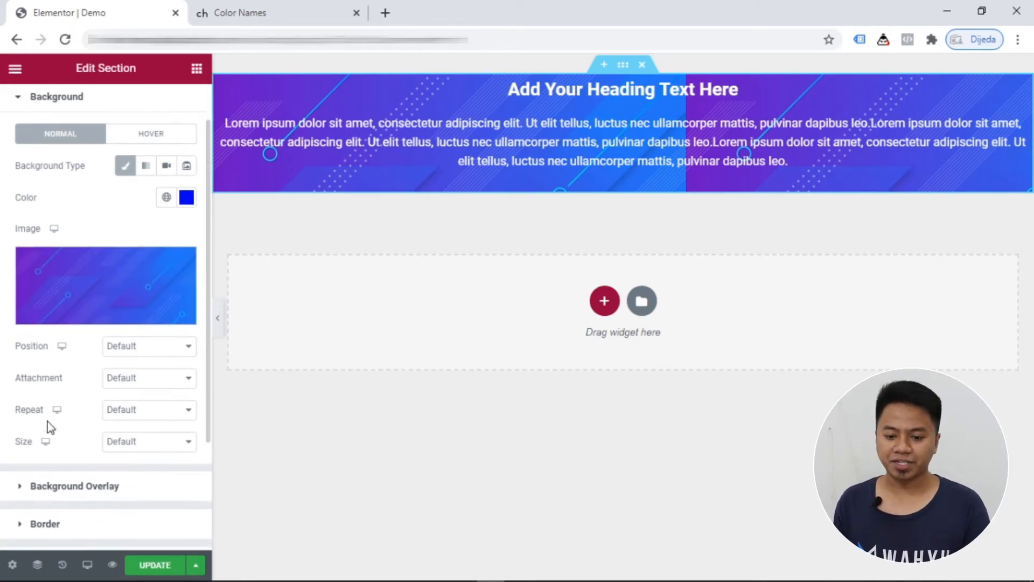
{"action": "left_click", "coordinate": [162, 351]}
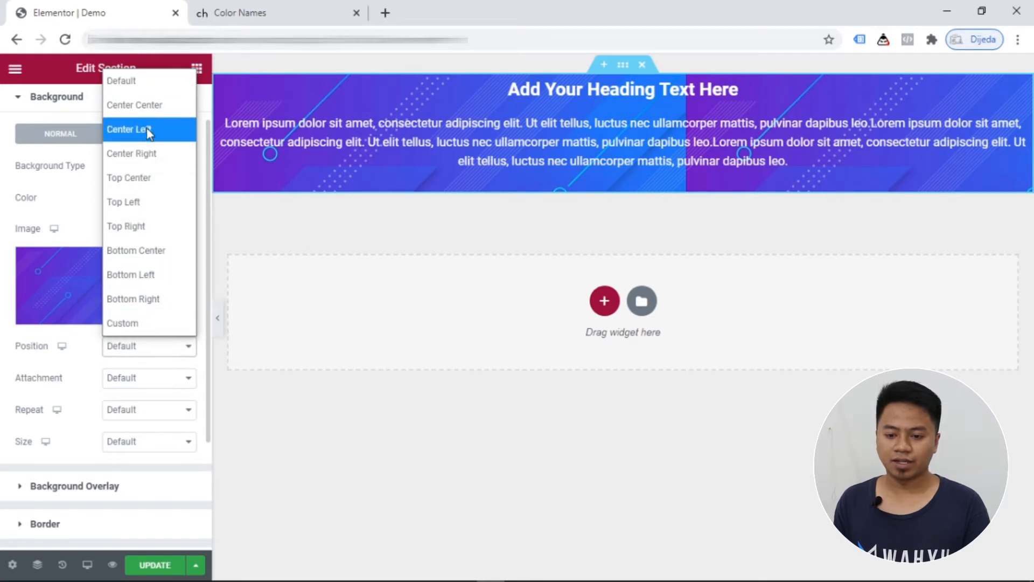
{"action": "left_click", "coordinate": [147, 113]}
{"action": "scroll", "coordinate": [157, 434], "scroll_direction": "up", "scroll_amount": 1}
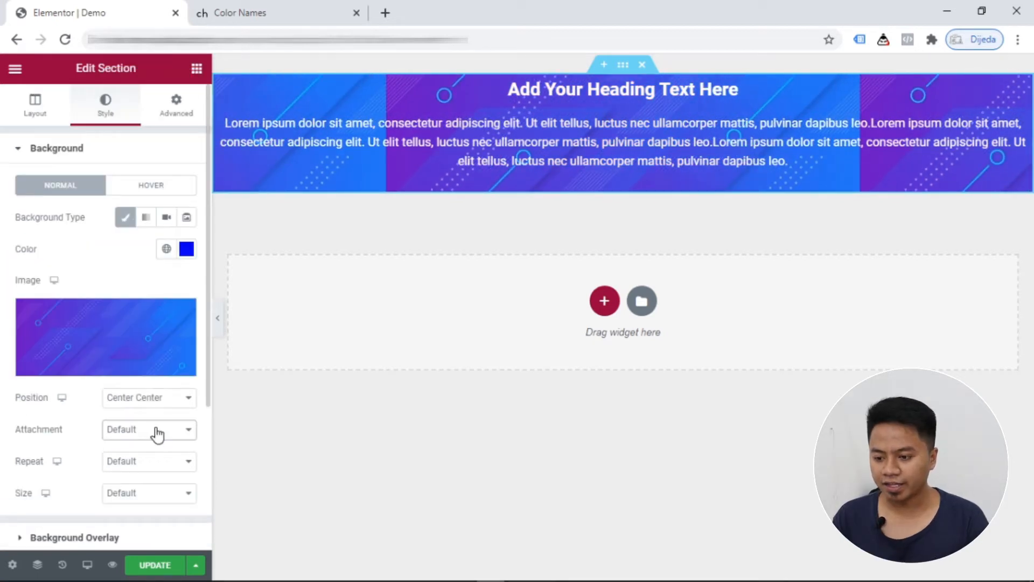
{"action": "left_click", "coordinate": [157, 434]}
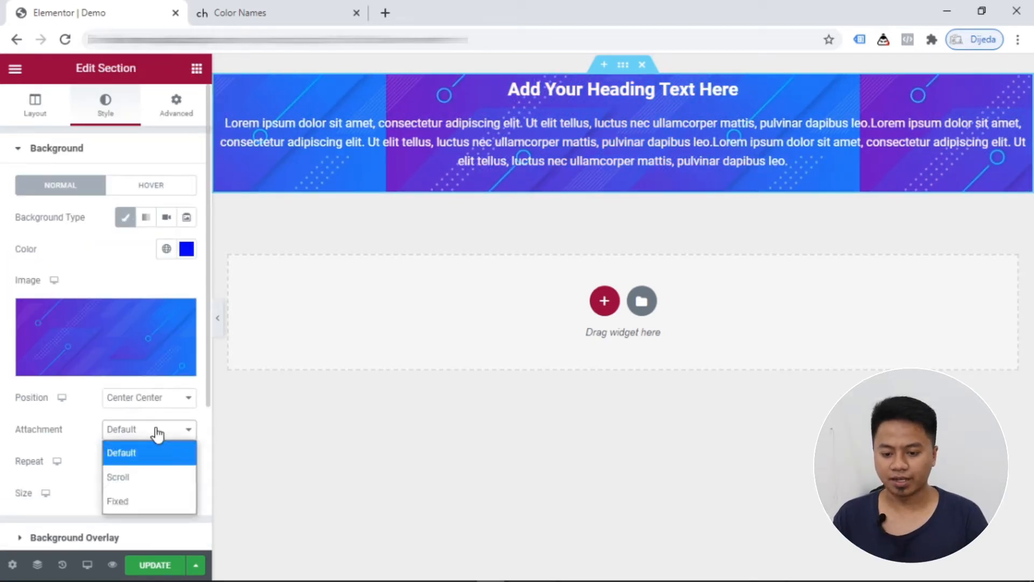
{"action": "left_click", "coordinate": [137, 475]}
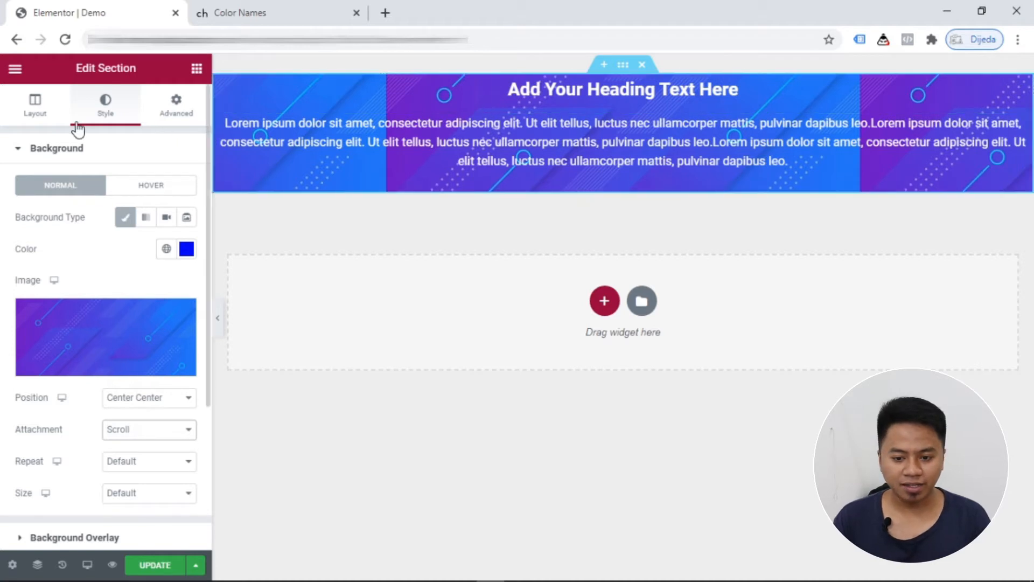
- Set the section's height to Min Height with a minimum of about 1079 px and look over the taller section
{"action": "left_click", "coordinate": [35, 113]}
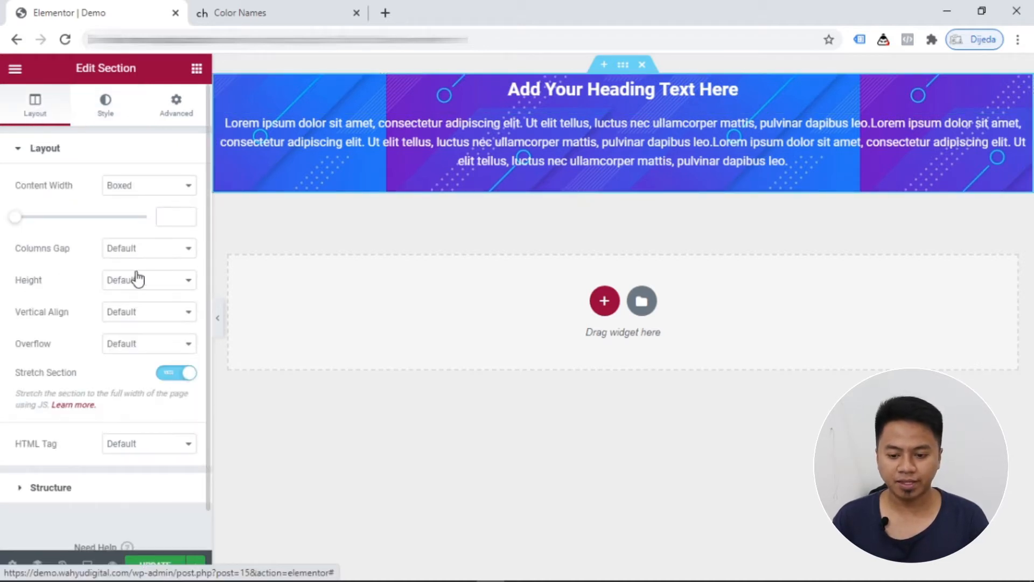
{"action": "left_click", "coordinate": [160, 289]}
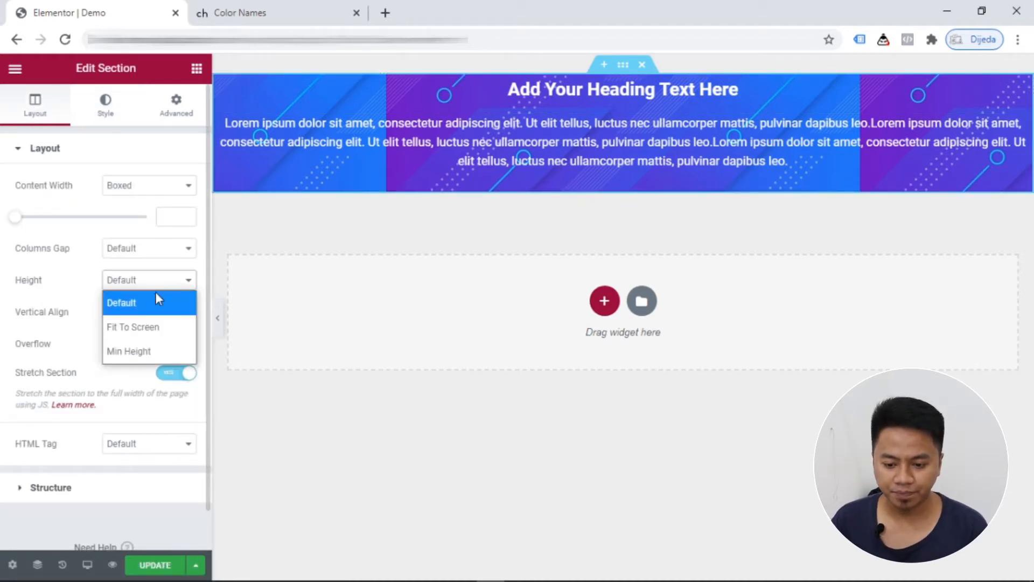
{"action": "left_click", "coordinate": [139, 350]}
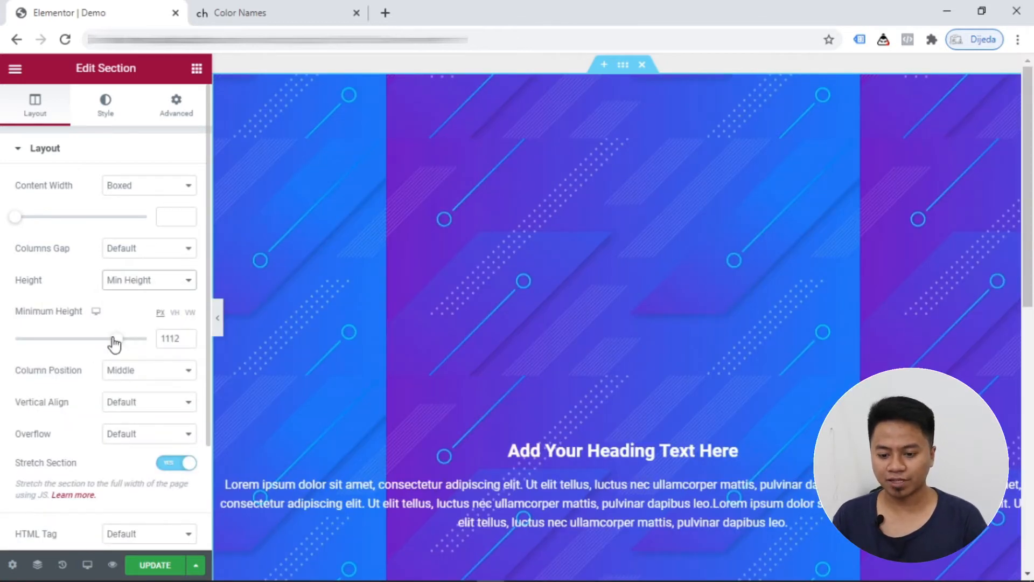
{"action": "left_click_drag", "start_coordinate": [114, 343], "coordinate": [111, 346]}
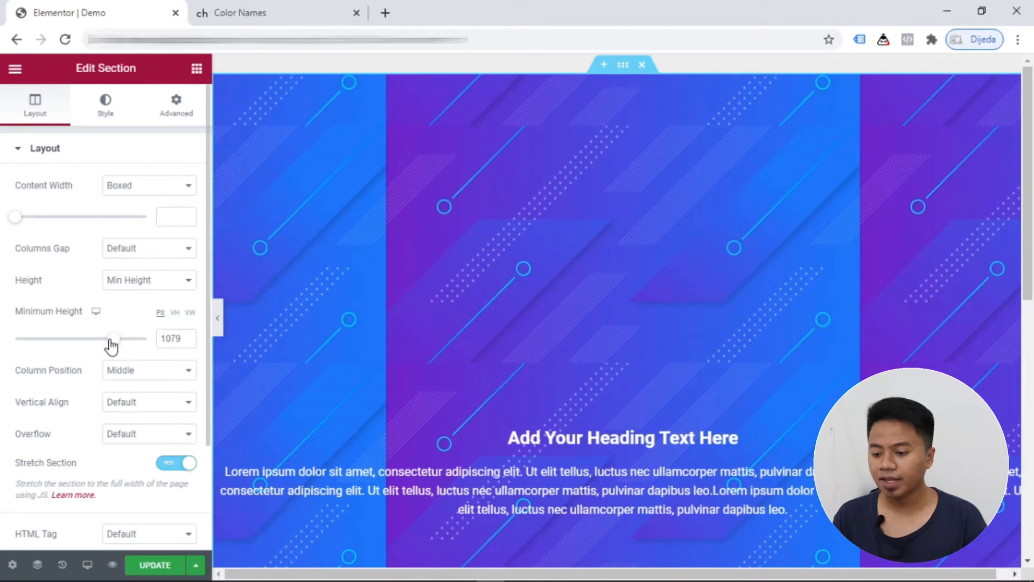
{"action": "scroll", "coordinate": [447, 471], "scroll_direction": "down", "scroll_amount": 8}
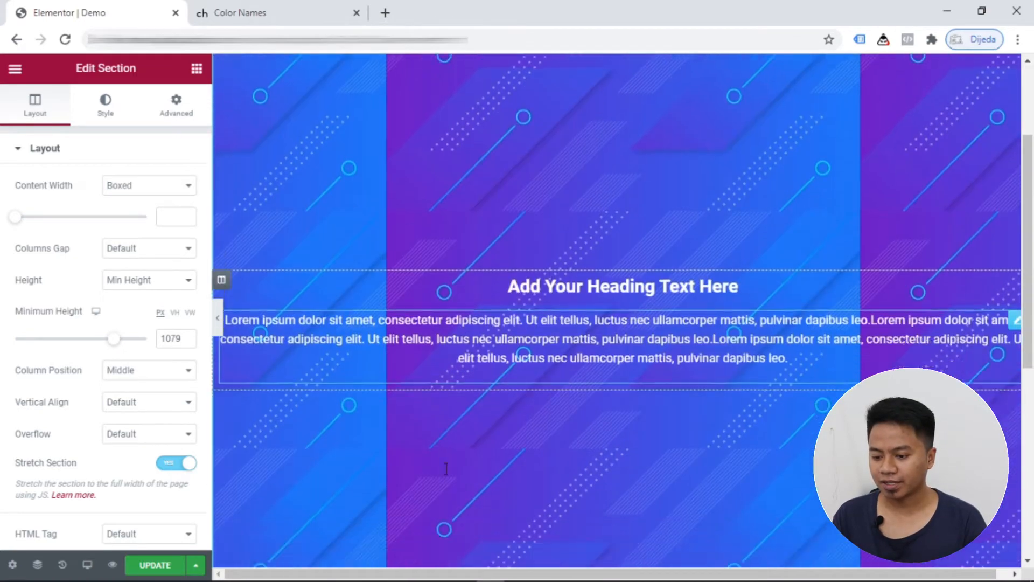
{"action": "scroll", "coordinate": [445, 470], "scroll_direction": "up", "scroll_amount": 5}
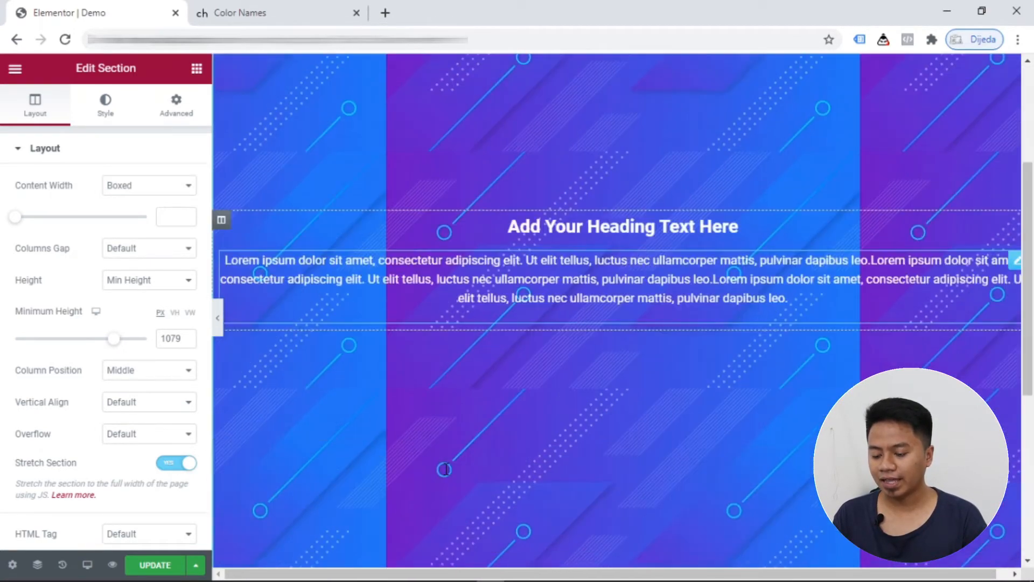
{"action": "scroll", "coordinate": [445, 469], "scroll_direction": "down", "scroll_amount": 3}
{"action": "scroll", "coordinate": [445, 469], "scroll_direction": "up", "scroll_amount": 2}
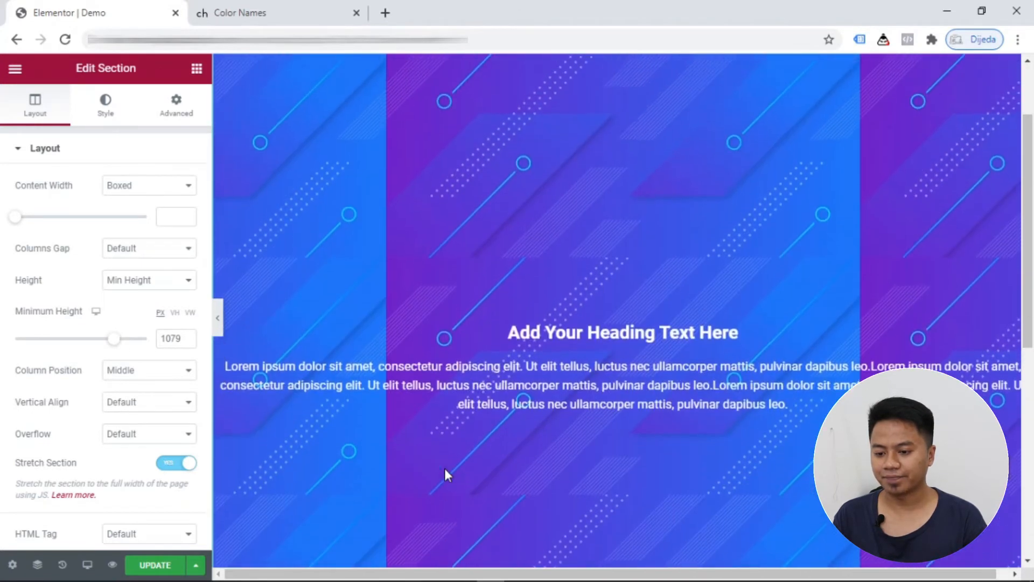
- Try the Fixed attachment for the section's background image
{"action": "scroll", "coordinate": [445, 470], "scroll_direction": "down", "scroll_amount": 3}
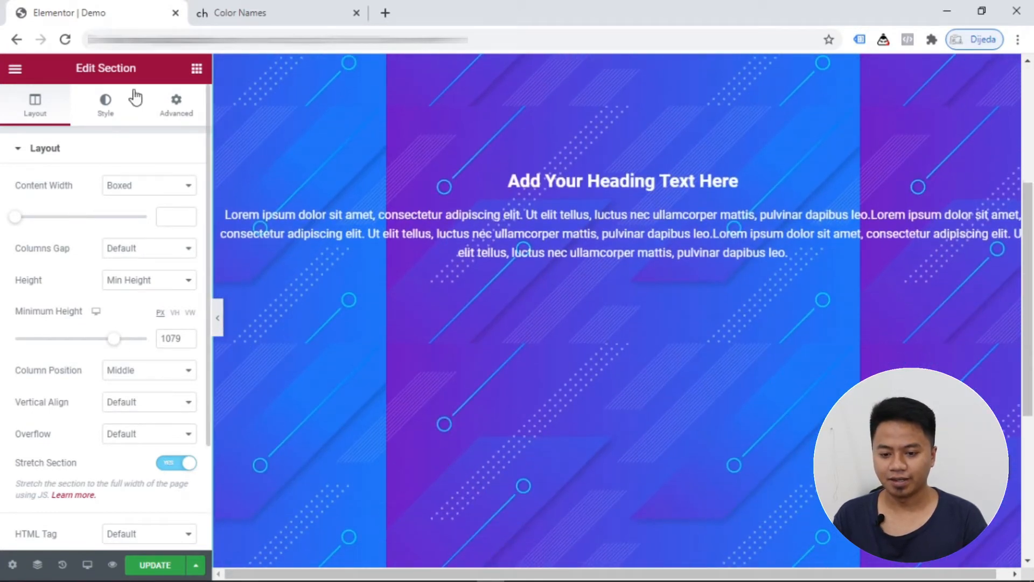
{"action": "left_click", "coordinate": [106, 104]}
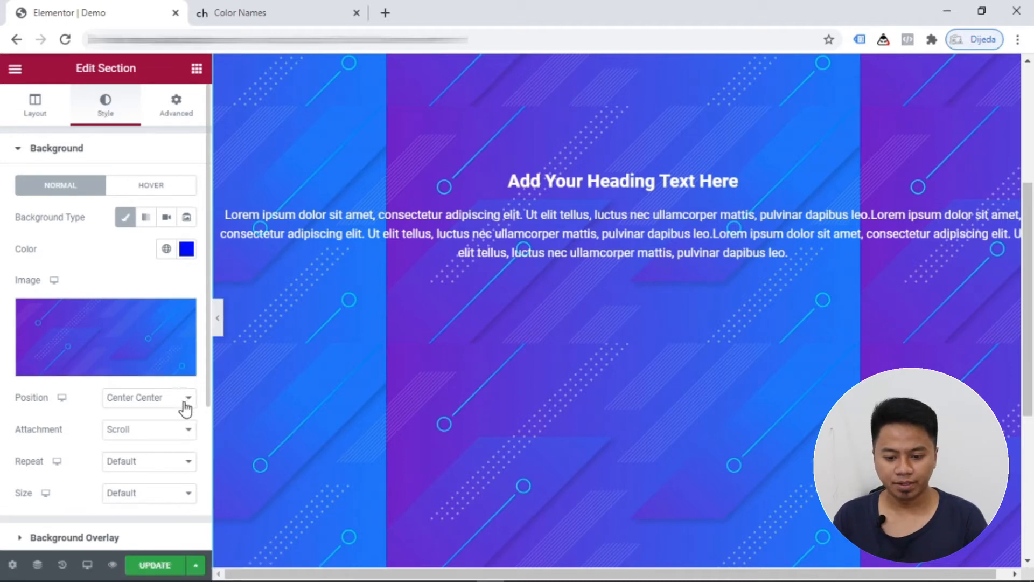
{"action": "left_click", "coordinate": [183, 430]}
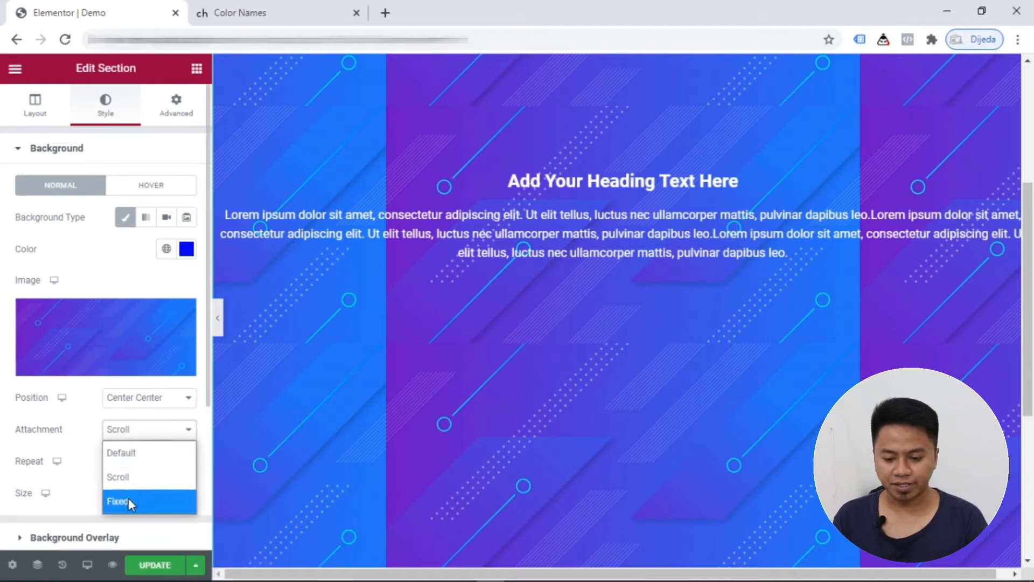
{"action": "left_click", "coordinate": [128, 501]}
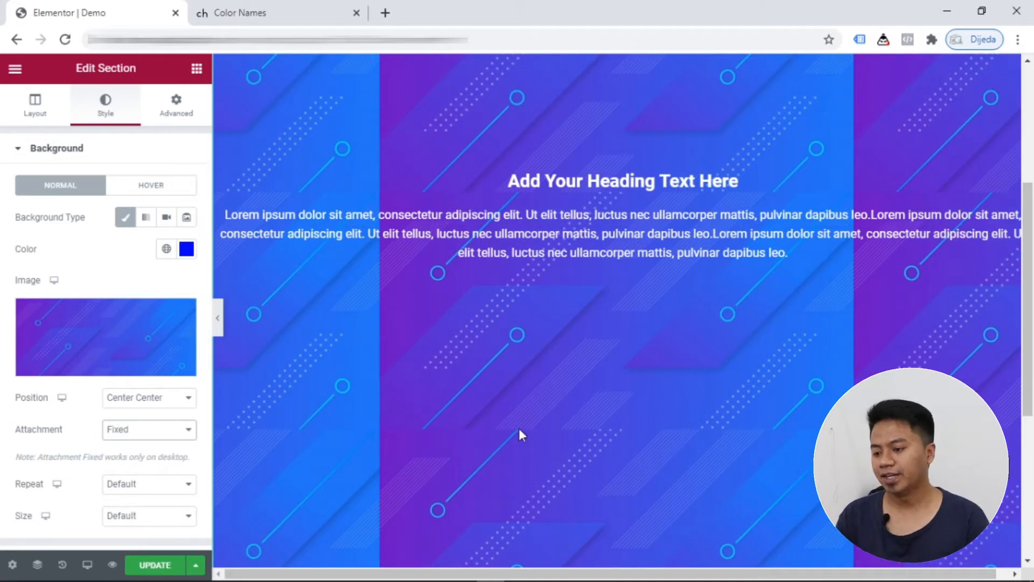
- Examine how the fixed background image behaves while scrolling up and down through the section
{"action": "scroll", "coordinate": [518, 428], "scroll_direction": "up", "scroll_amount": 3}
{"action": "scroll", "coordinate": [519, 431], "scroll_direction": "down", "scroll_amount": 3}
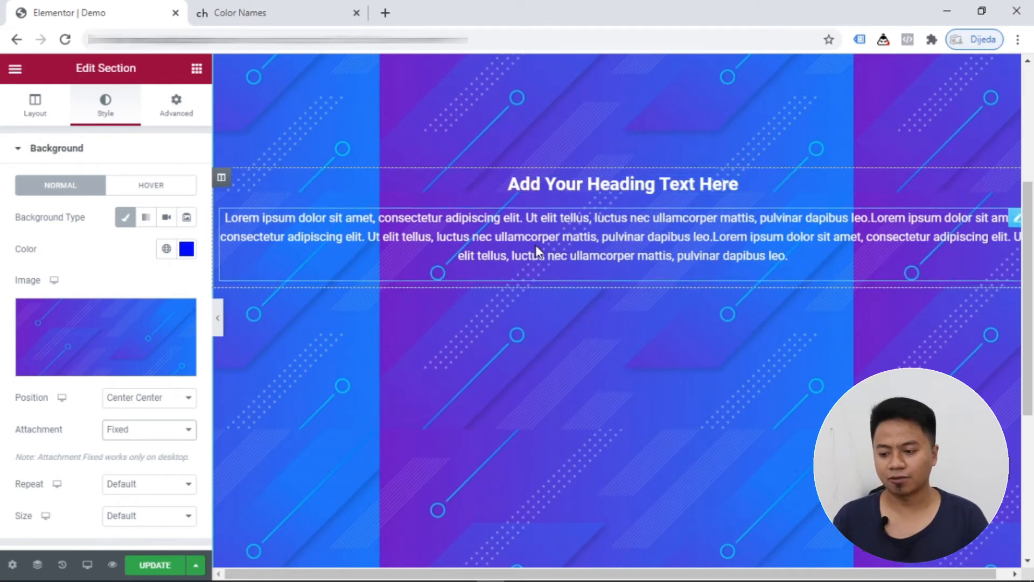
{"action": "scroll", "coordinate": [570, 234], "scroll_direction": "up", "scroll_amount": 2}
{"action": "scroll", "coordinate": [570, 234], "scroll_direction": "down", "scroll_amount": 5}
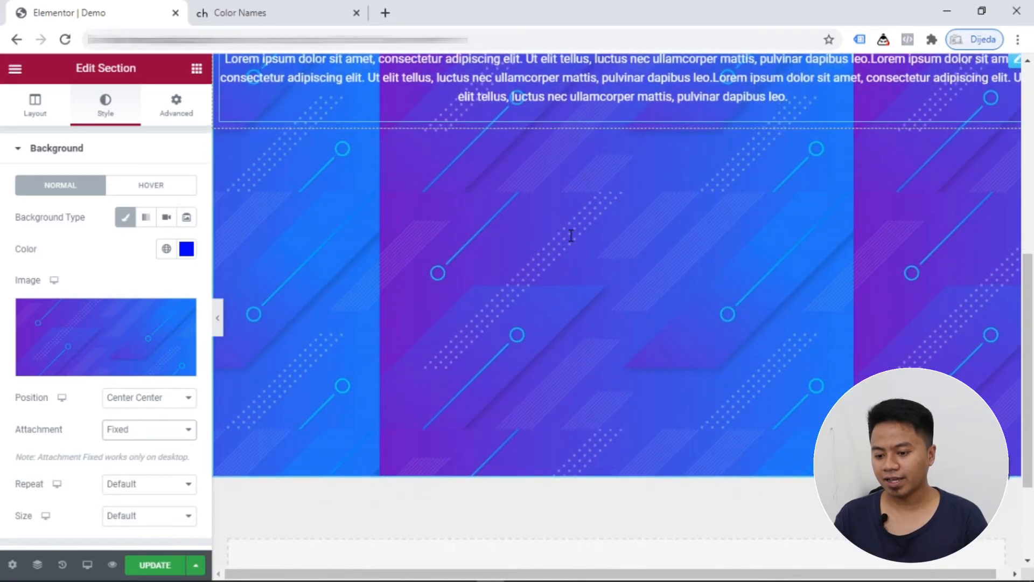
{"action": "scroll", "coordinate": [571, 235], "scroll_direction": "up", "scroll_amount": 4}
{"action": "scroll", "coordinate": [571, 236], "scroll_direction": "down", "scroll_amount": 7}
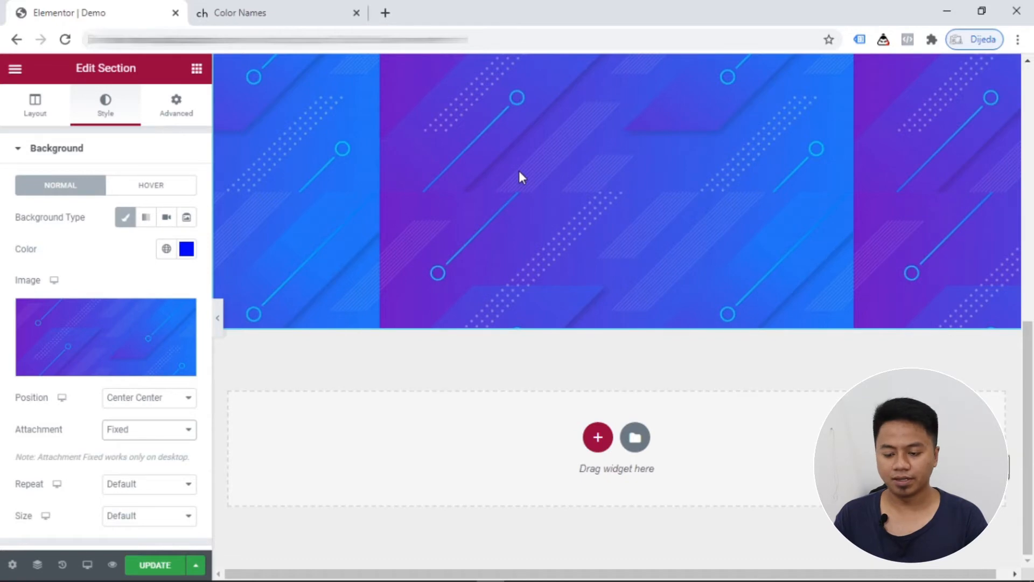
{"action": "scroll", "coordinate": [520, 172], "scroll_direction": "up", "scroll_amount": 6}
{"action": "scroll", "coordinate": [520, 172], "scroll_direction": "down", "scroll_amount": 5}
{"action": "scroll", "coordinate": [520, 172], "scroll_direction": "up", "scroll_amount": 5}
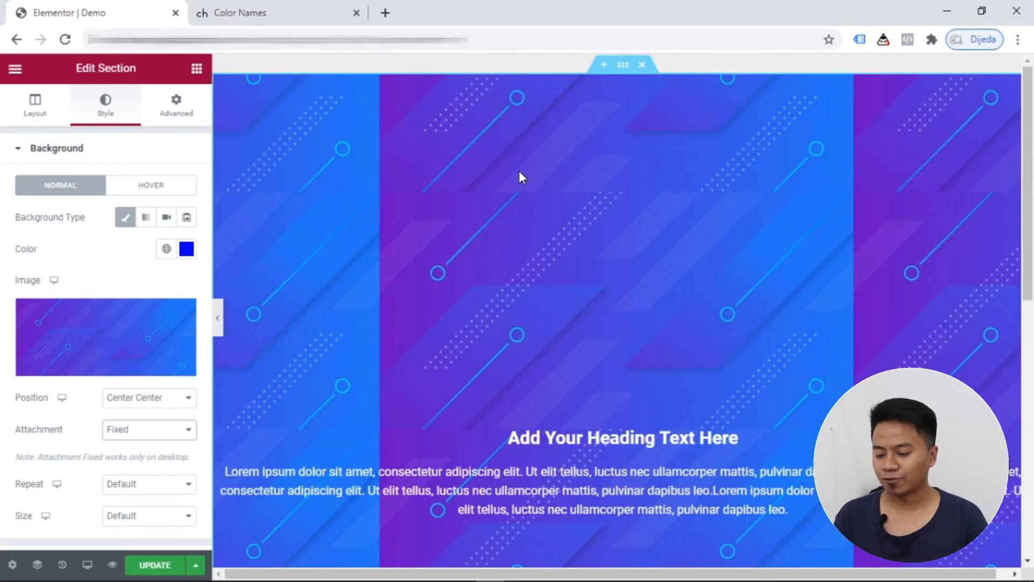
{"action": "scroll", "coordinate": [520, 172], "scroll_direction": "down", "scroll_amount": 5}
{"action": "scroll", "coordinate": [520, 173], "scroll_direction": "up", "scroll_amount": 3}
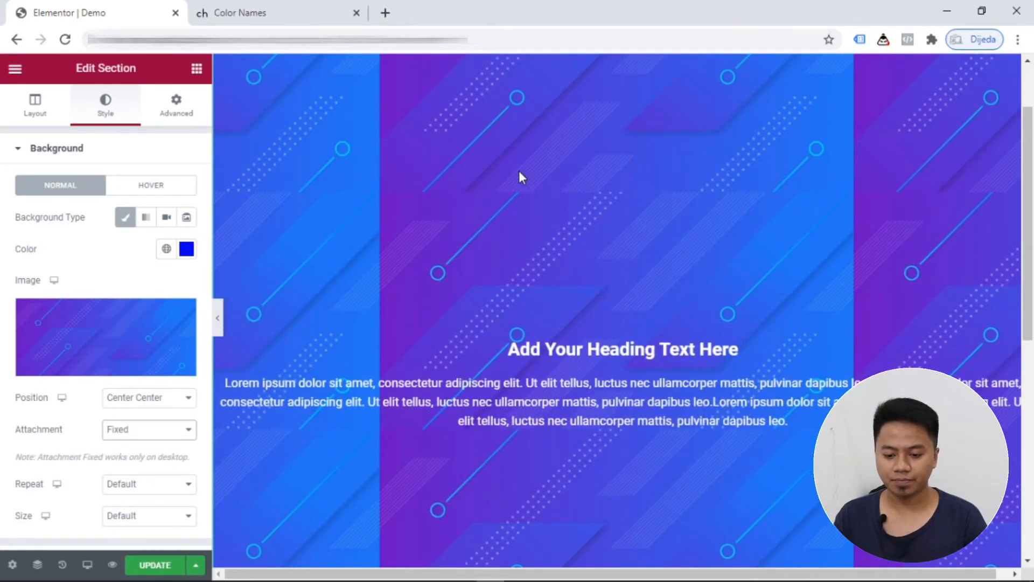
{"action": "scroll", "coordinate": [519, 170], "scroll_direction": "down", "scroll_amount": 2}
{"action": "scroll", "coordinate": [439, 317], "scroll_direction": "down", "scroll_amount": 3}
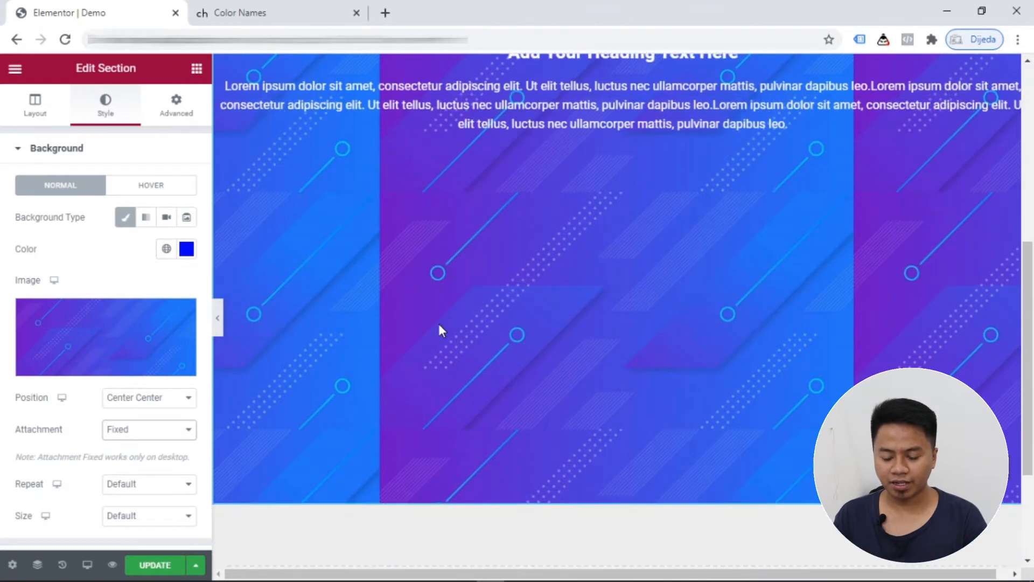
{"action": "scroll", "coordinate": [438, 330], "scroll_direction": "up", "scroll_amount": 1}
- Set the background image's attachment back to Scroll and check the section while scrolling
{"action": "left_click", "coordinate": [175, 431]}
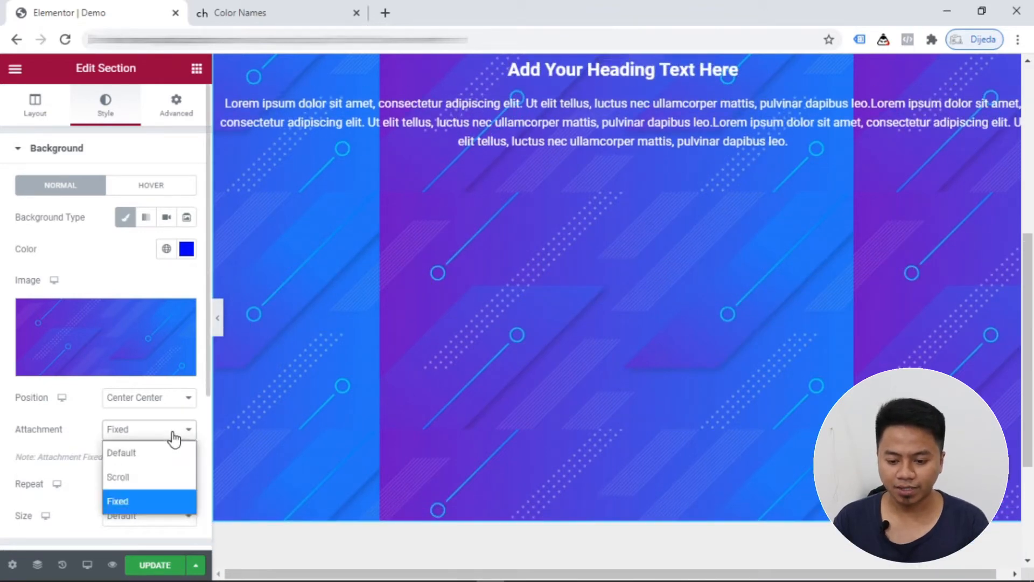
{"action": "left_click", "coordinate": [143, 477]}
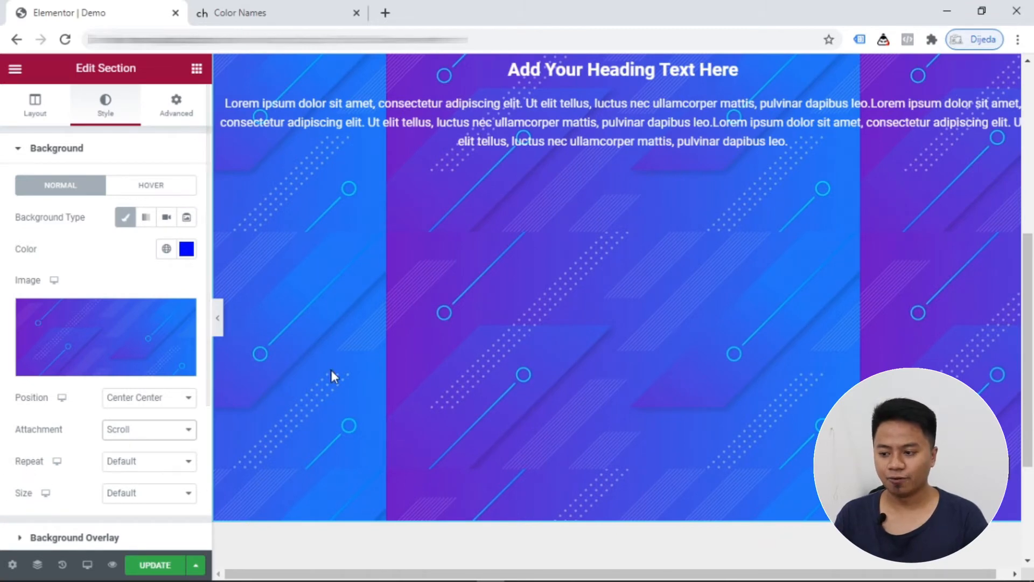
{"action": "scroll", "coordinate": [340, 368], "scroll_direction": "up", "scroll_amount": 4}
{"action": "scroll", "coordinate": [340, 368], "scroll_direction": "down", "scroll_amount": 1}
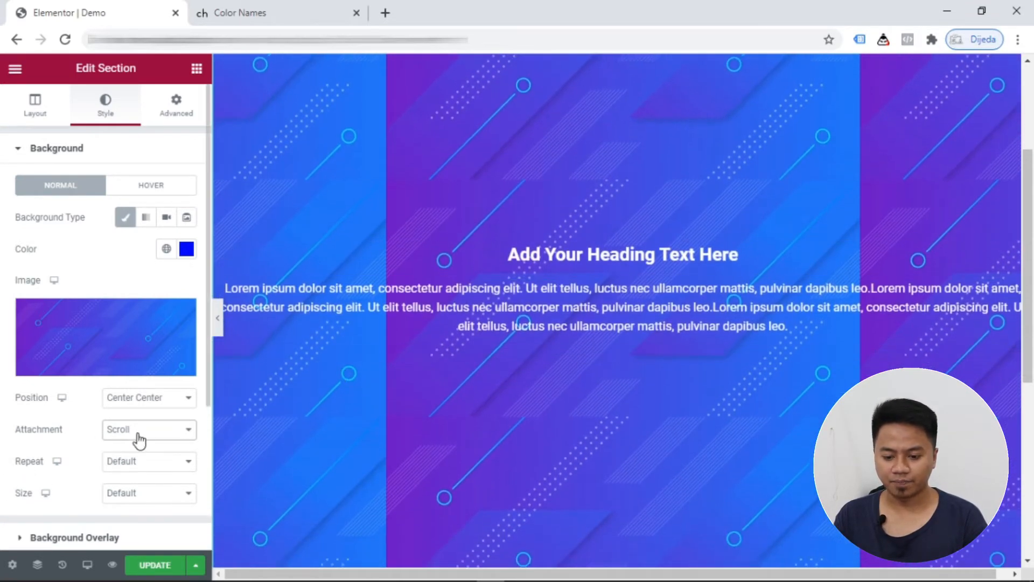
- Try the No-repeat option for the section's background image and look over the section
{"action": "left_click", "coordinate": [180, 462]}
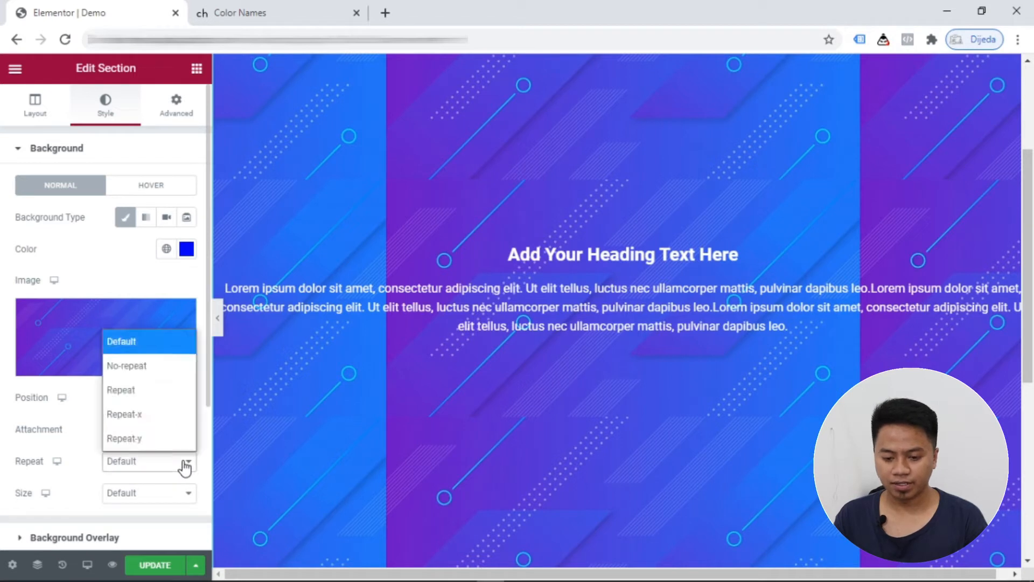
{"action": "left_click", "coordinate": [139, 372]}
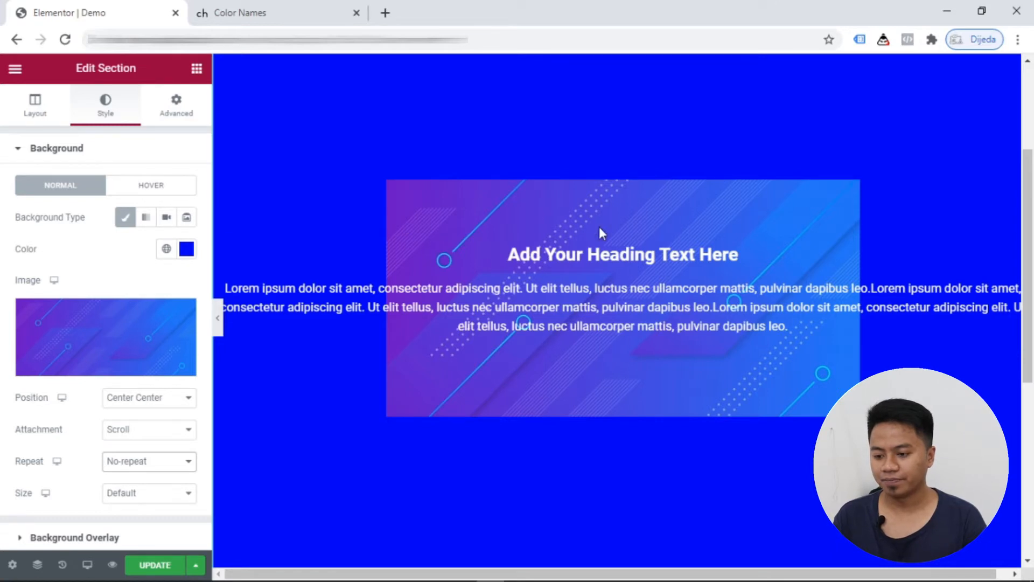
{"action": "scroll", "coordinate": [659, 231], "scroll_direction": "down", "scroll_amount": 2}
{"action": "scroll", "coordinate": [428, 198], "scroll_direction": "up", "scroll_amount": 2}
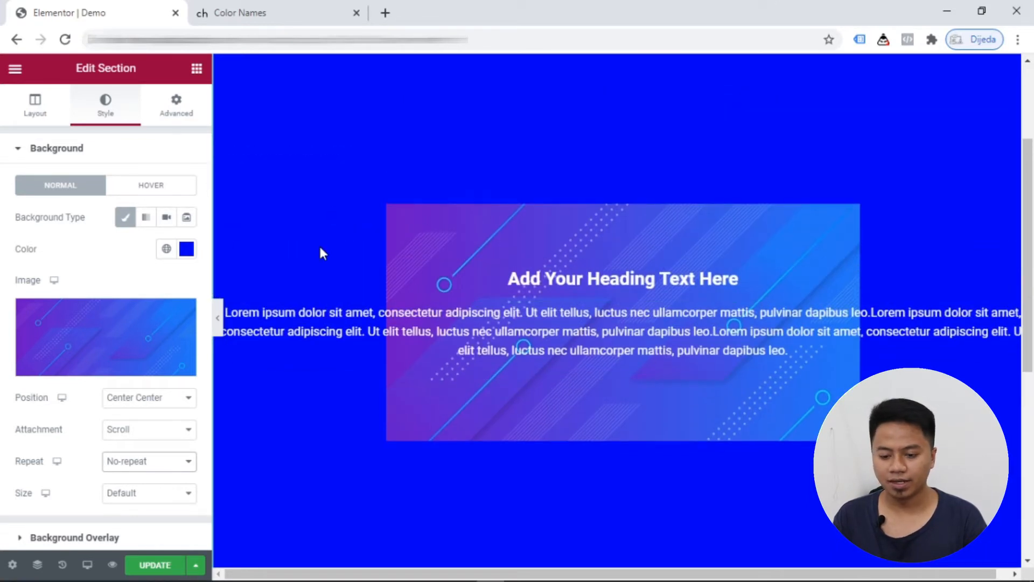
- Try the Repeat option for the background image and look over the tiling across the section
{"action": "left_click", "coordinate": [179, 473]}
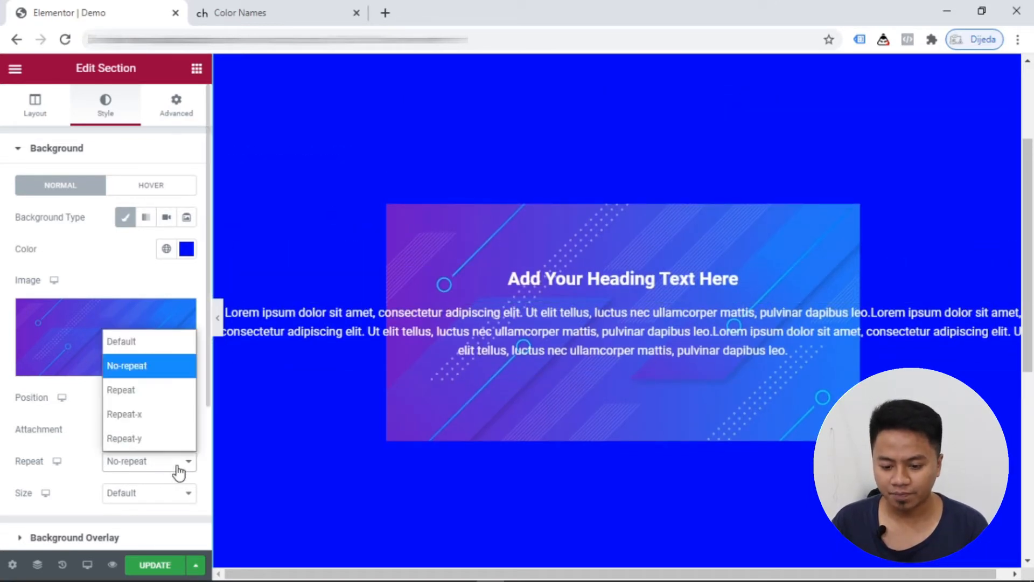
{"action": "left_click", "coordinate": [130, 398]}
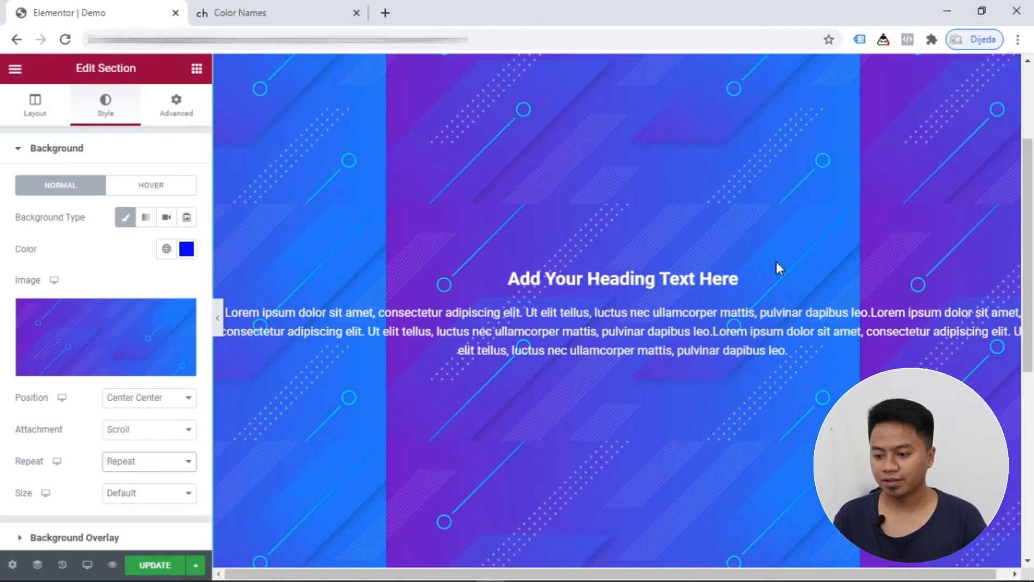
{"action": "scroll", "coordinate": [474, 334], "scroll_direction": "down", "scroll_amount": 3}
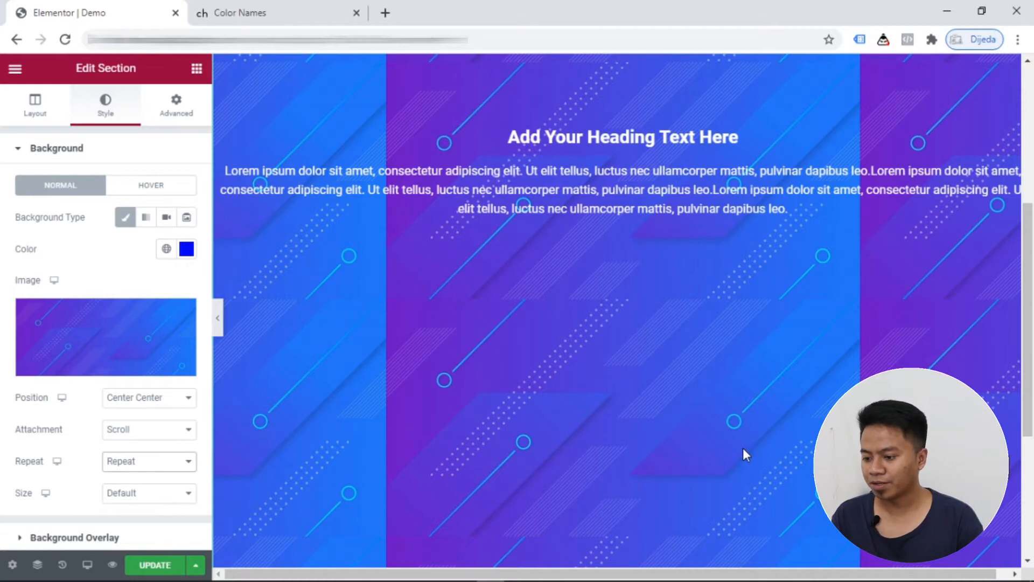
{"action": "scroll", "coordinate": [742, 448], "scroll_direction": "down", "scroll_amount": 5}
{"action": "scroll", "coordinate": [743, 449], "scroll_direction": "up", "scroll_amount": 10}
{"action": "scroll", "coordinate": [742, 448], "scroll_direction": "down", "scroll_amount": 4}
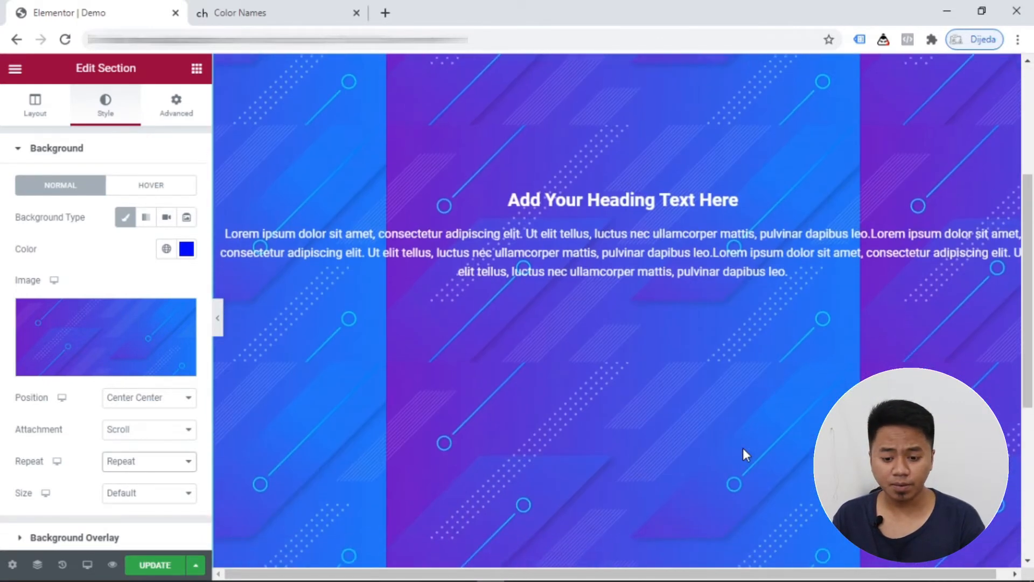
- Set the background image's repeat to No-repeat and its size to Auto
{"action": "left_click", "coordinate": [185, 462]}
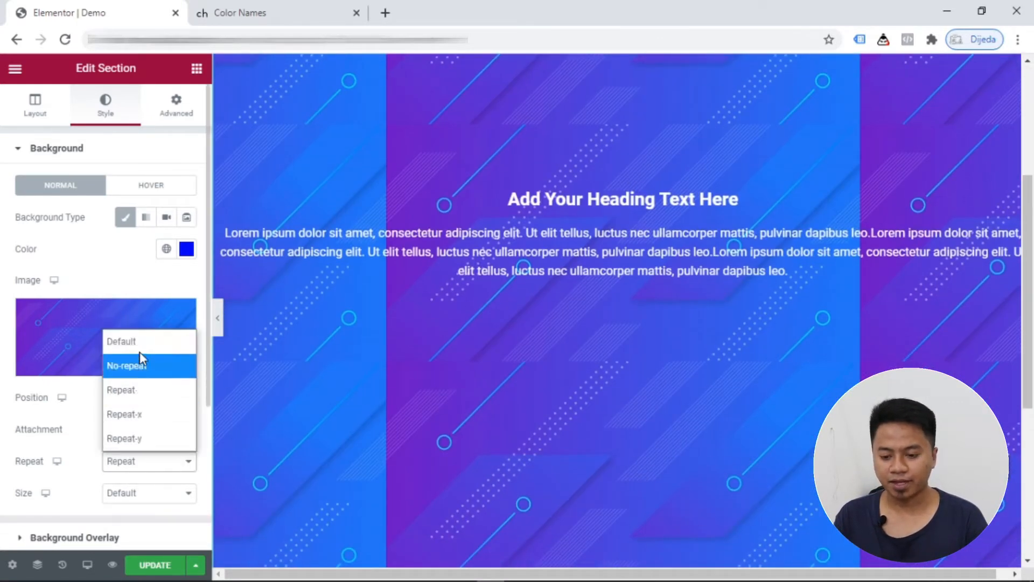
{"action": "left_click", "coordinate": [142, 368]}
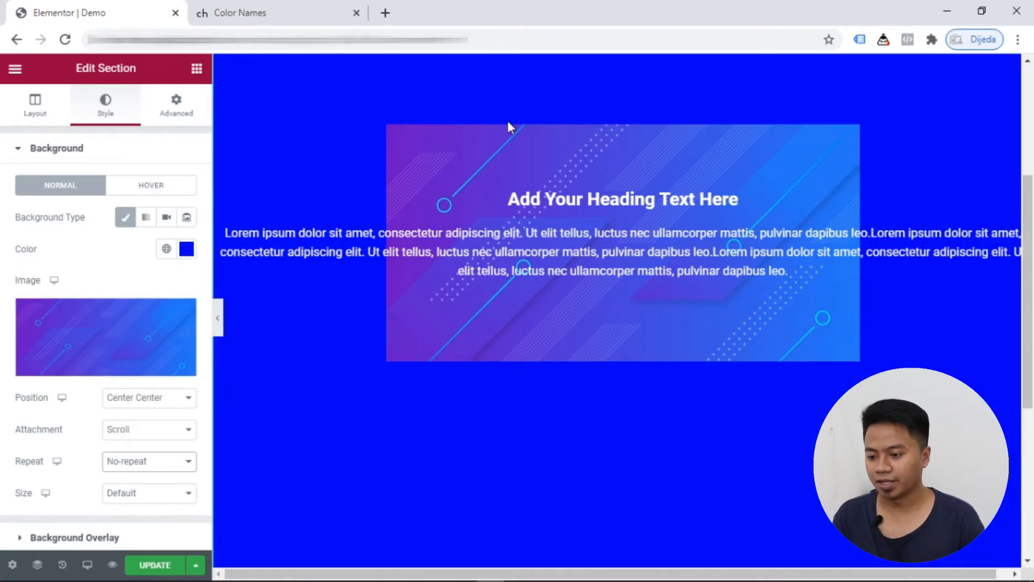
{"action": "scroll", "coordinate": [157, 436], "scroll_direction": "down", "scroll_amount": 2}
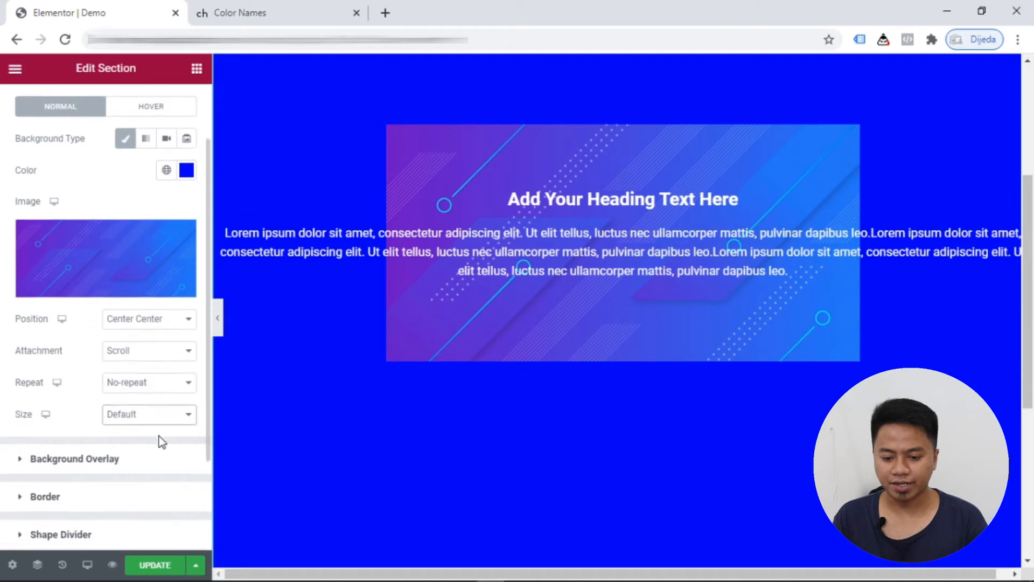
{"action": "left_click", "coordinate": [178, 414]}
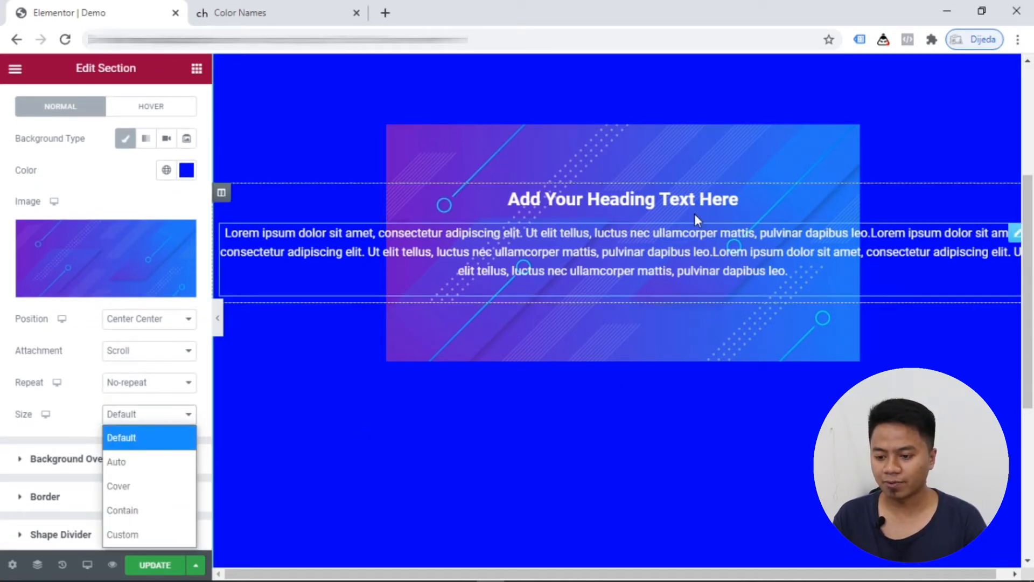
{"action": "left_click", "coordinate": [121, 463]}
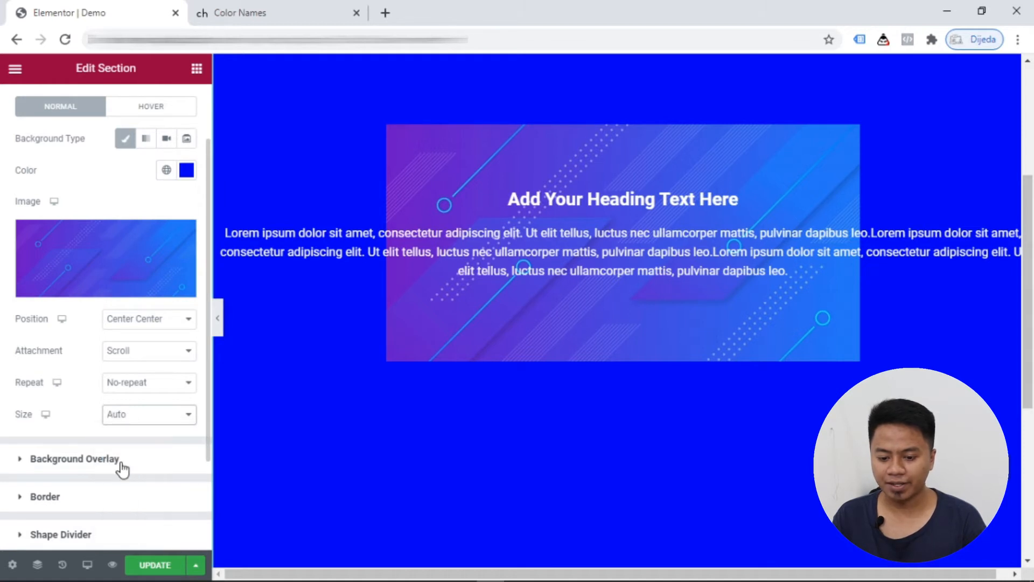
- Try the Cover size for the background image and look over the whole section
{"action": "left_click", "coordinate": [180, 417]}
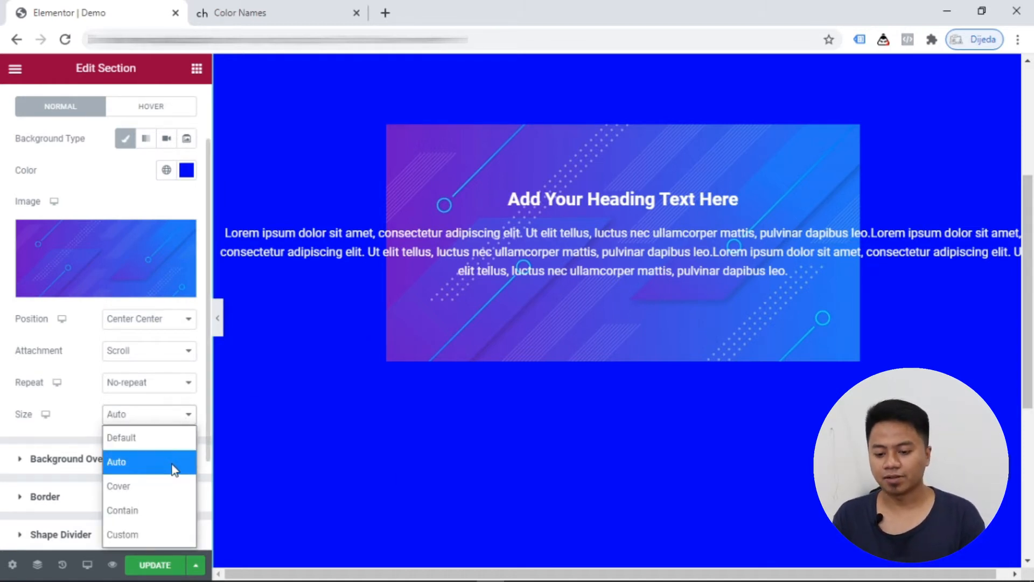
{"action": "left_click", "coordinate": [137, 487]}
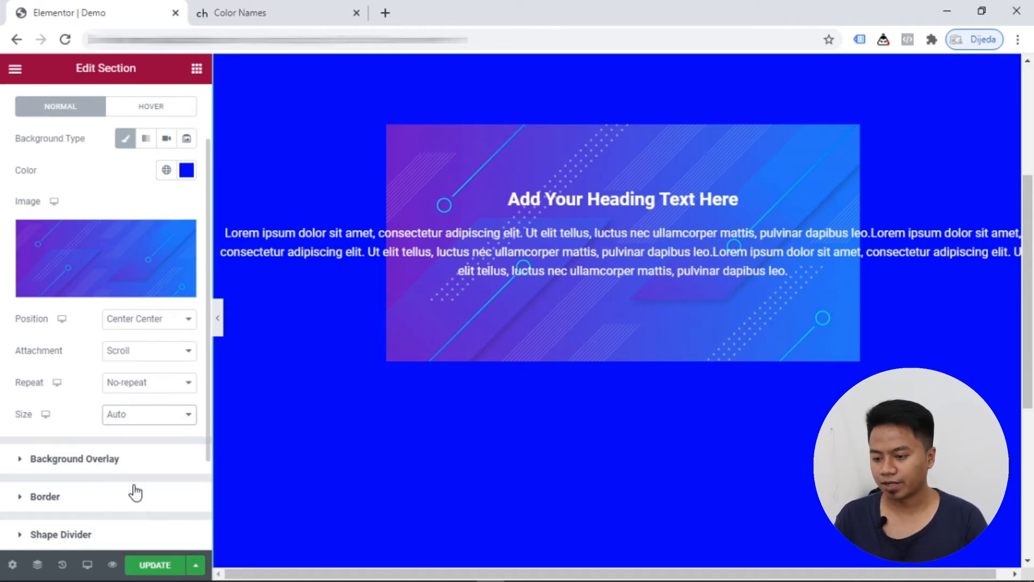
{"action": "scroll", "coordinate": [528, 461], "scroll_direction": "down", "scroll_amount": 5}
{"action": "scroll", "coordinate": [528, 462], "scroll_direction": "up", "scroll_amount": 5}
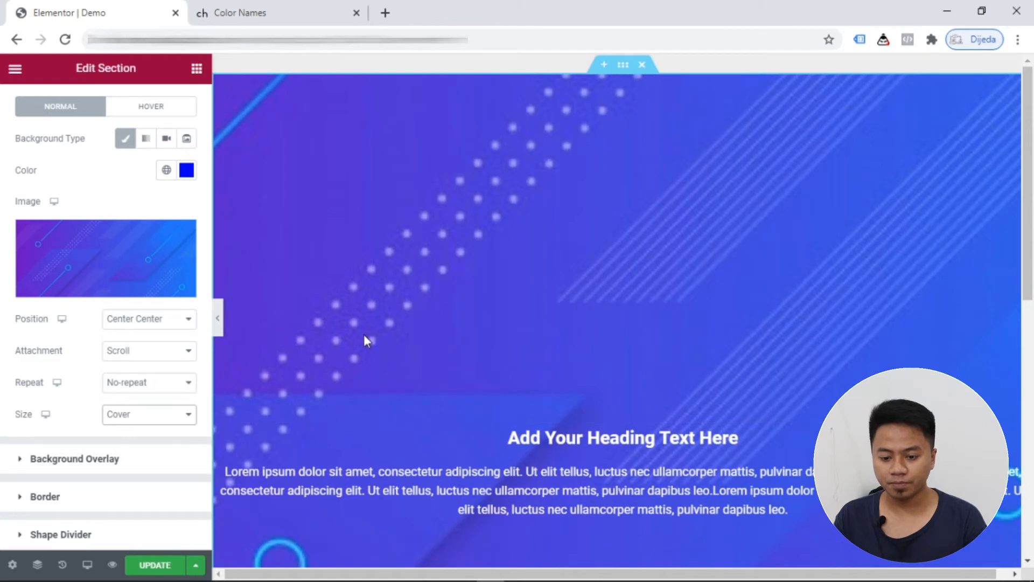
- Try the Contain size for the background image and look over the whole section
{"action": "left_click", "coordinate": [178, 421]}
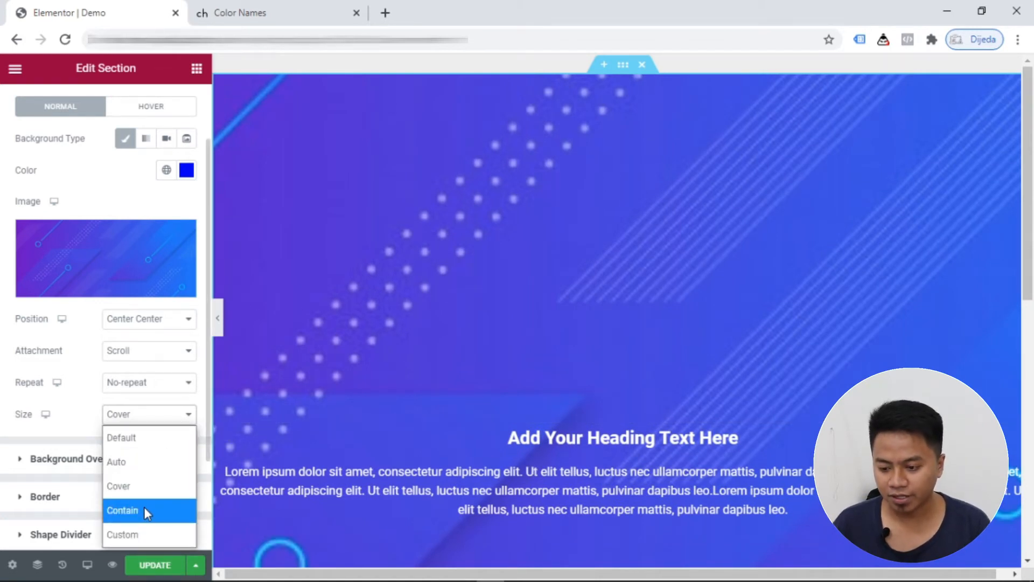
{"action": "left_click", "coordinate": [144, 509]}
{"action": "scroll", "coordinate": [492, 402], "scroll_direction": "down", "scroll_amount": 5}
{"action": "scroll", "coordinate": [491, 402], "scroll_direction": "up", "scroll_amount": 3}
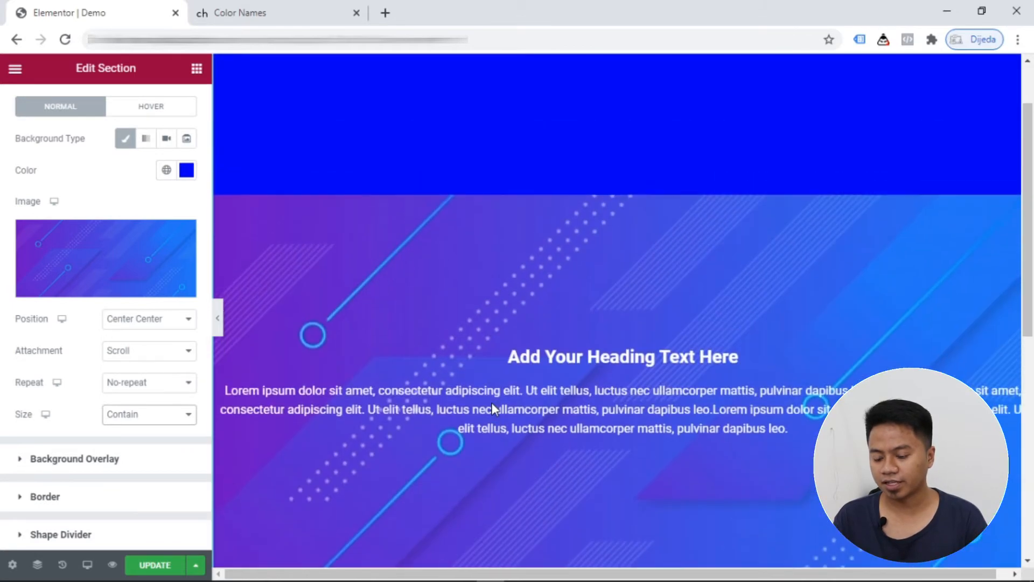
{"action": "scroll", "coordinate": [491, 402], "scroll_direction": "down", "scroll_amount": 3}
{"action": "scroll", "coordinate": [491, 403], "scroll_direction": "up", "scroll_amount": 2}
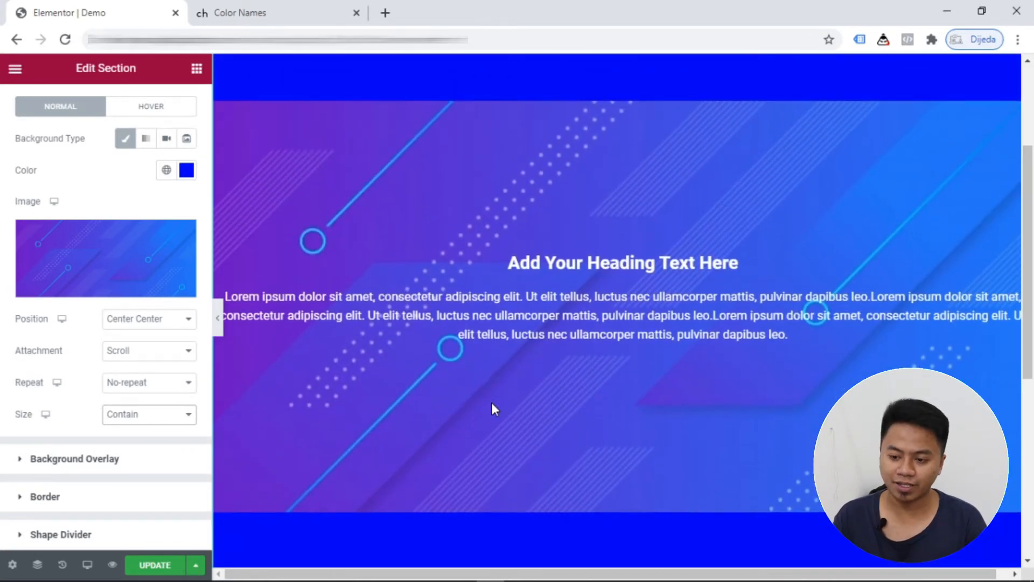
{"action": "scroll", "coordinate": [492, 402], "scroll_direction": "down", "scroll_amount": 2}
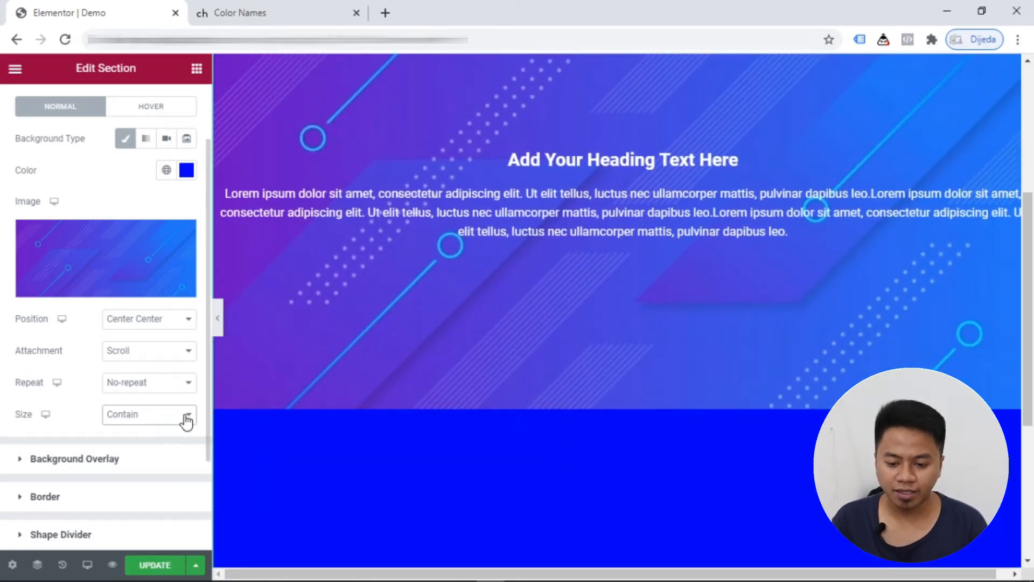
- Set the background image's size to Custom with a width of 100%
{"action": "left_click", "coordinate": [187, 417]}
{"action": "left_click", "coordinate": [121, 538]}
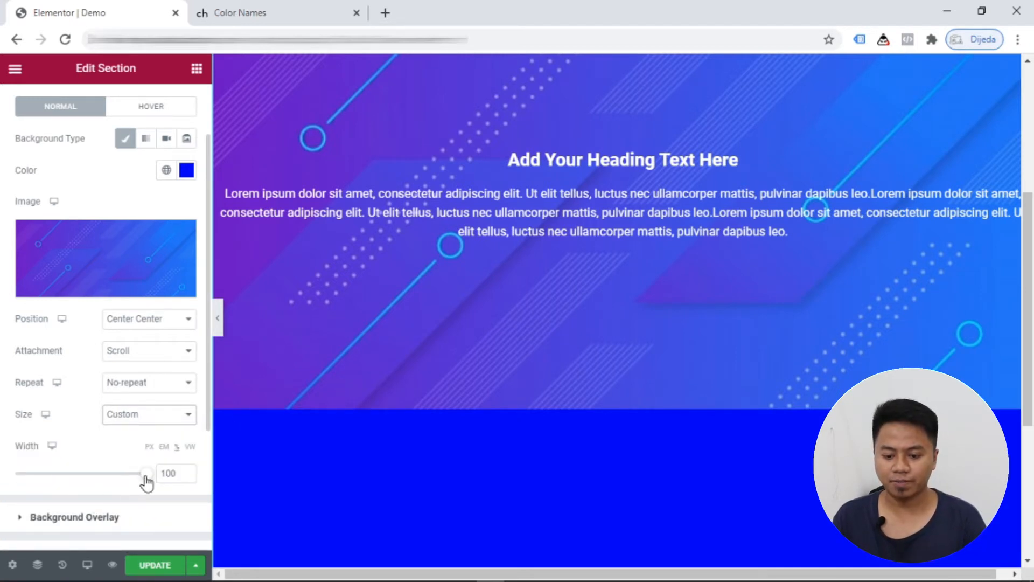
{"action": "mouse_move", "coordinate": [145, 477]}
{"action": "left_mouse_down"}
{"action": "mouse_move", "coordinate": [95, 484]}
{"action": "mouse_move", "coordinate": [148, 476]}
{"action": "left_mouse_up"}
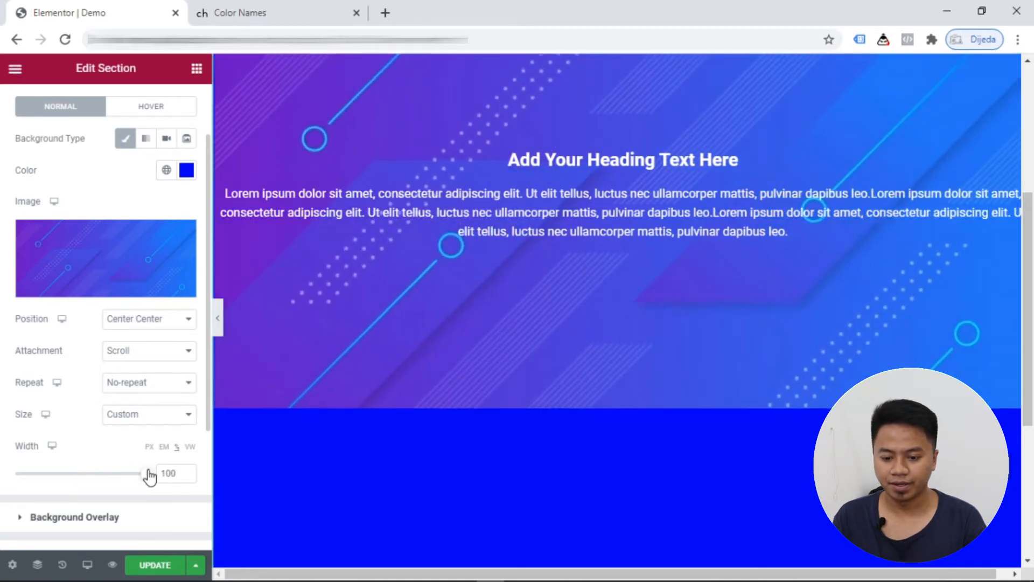
- Set the section background image's size to Cover and the section's height to Default
{"action": "left_click", "coordinate": [186, 418]}
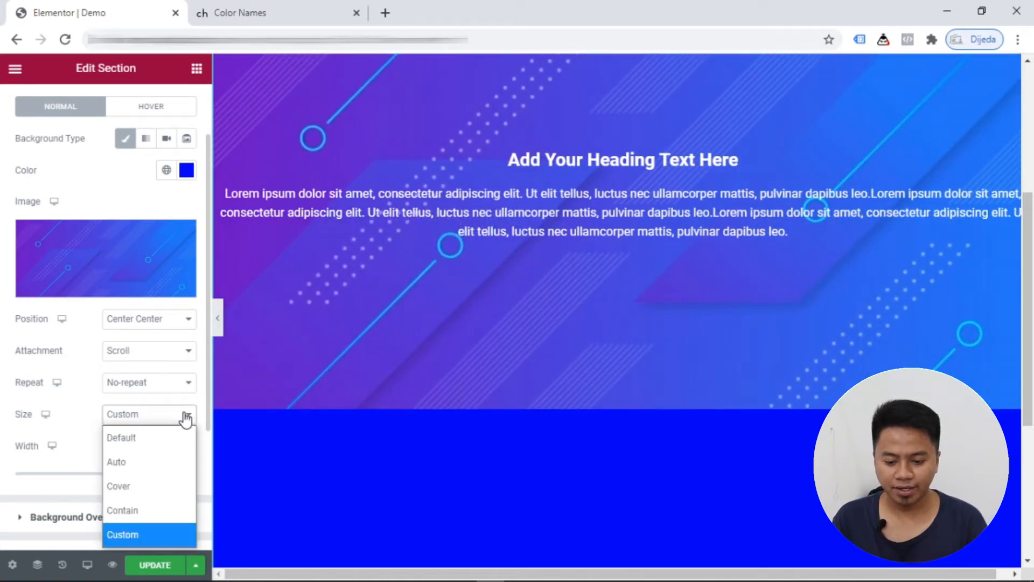
{"action": "left_click", "coordinate": [143, 485]}
{"action": "scroll", "coordinate": [143, 350], "scroll_direction": "up", "scroll_amount": 3}
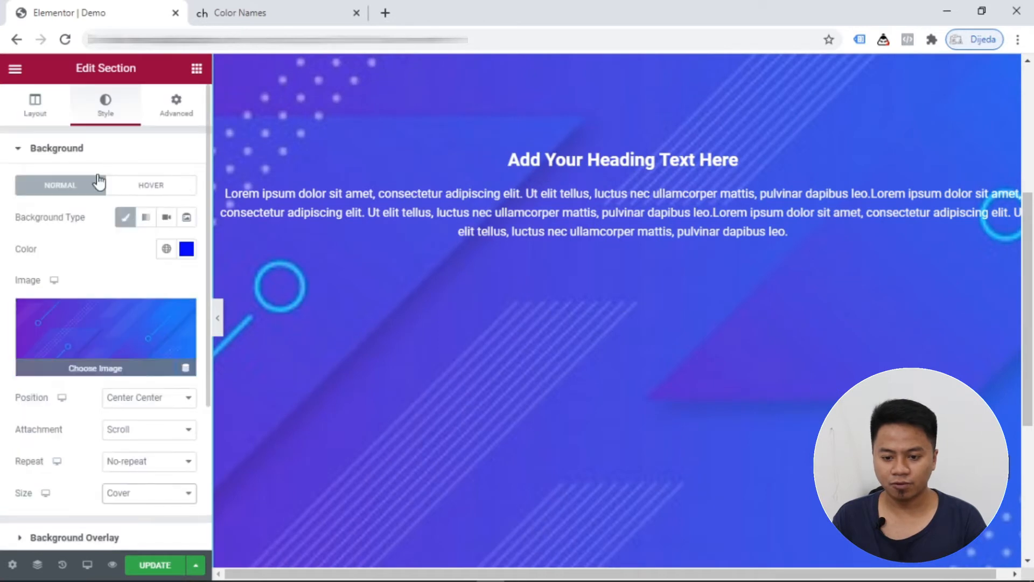
{"action": "left_click", "coordinate": [34, 104]}
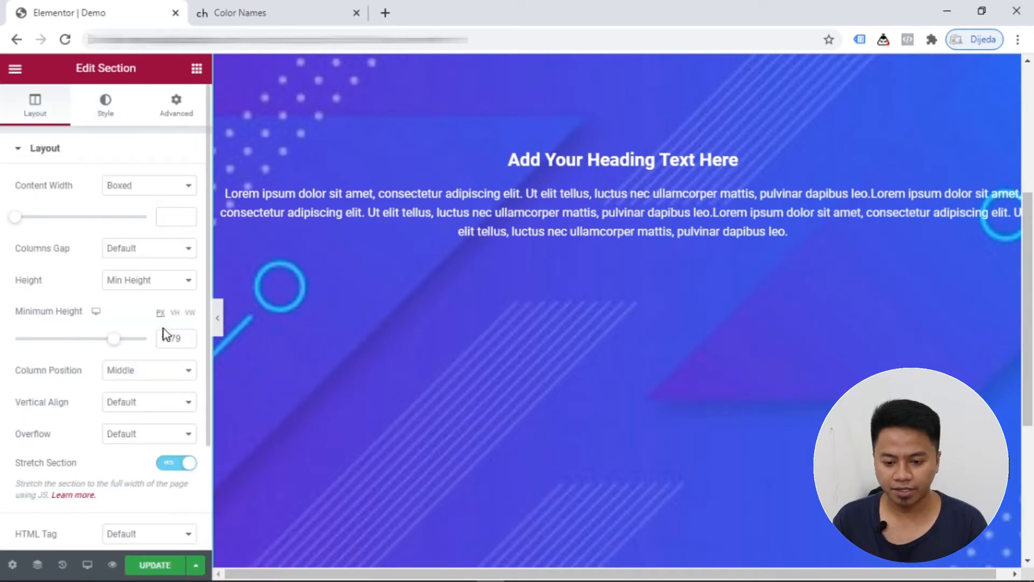
{"action": "left_click", "coordinate": [187, 280]}
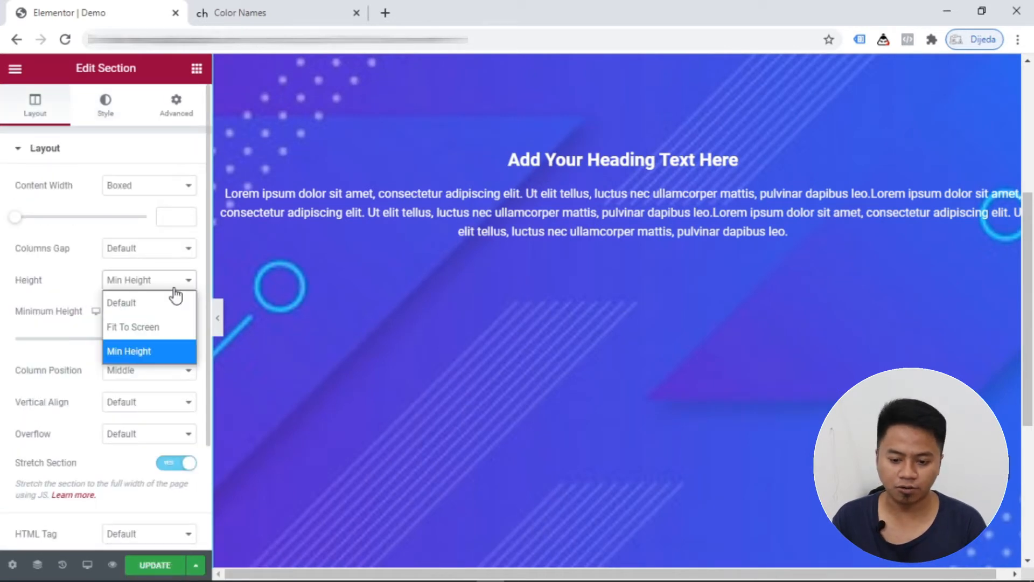
{"action": "left_click", "coordinate": [142, 305]}
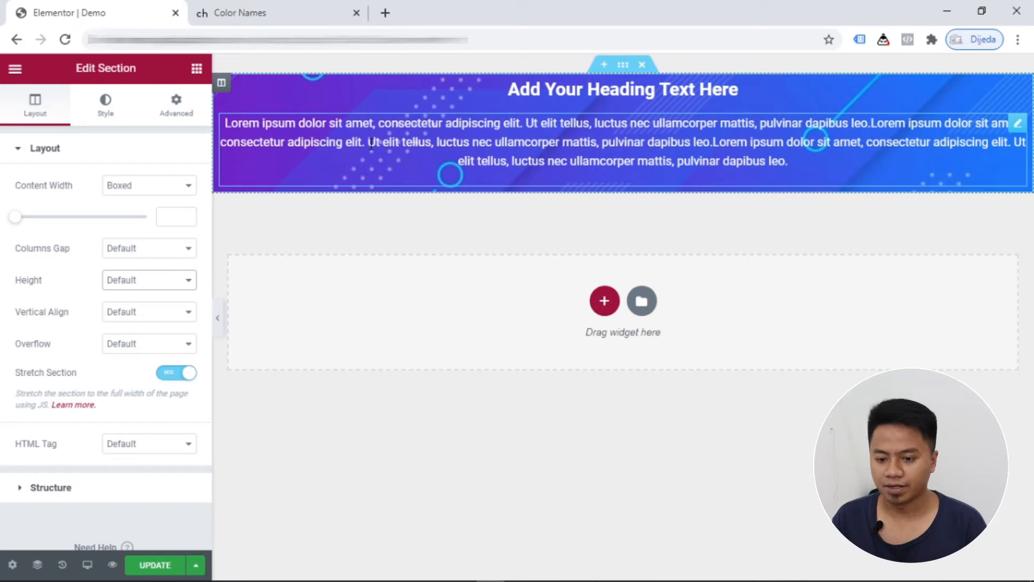
- Duplicate the text paragraph under the heading three times and look over how the Cover background fills the taller section
{"action": "right_click", "coordinate": [1020, 124]}
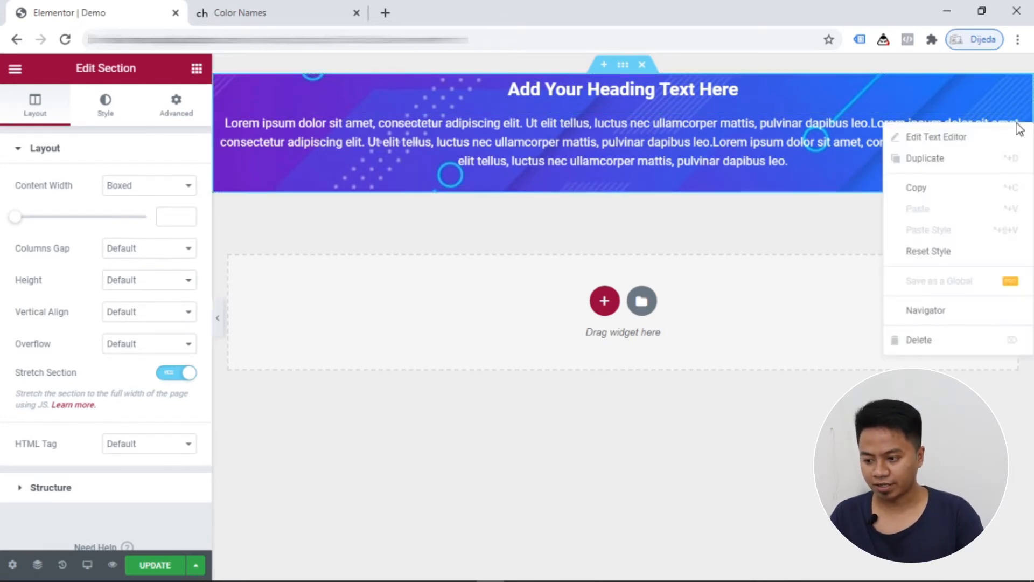
{"action": "left_click", "coordinate": [942, 159]}
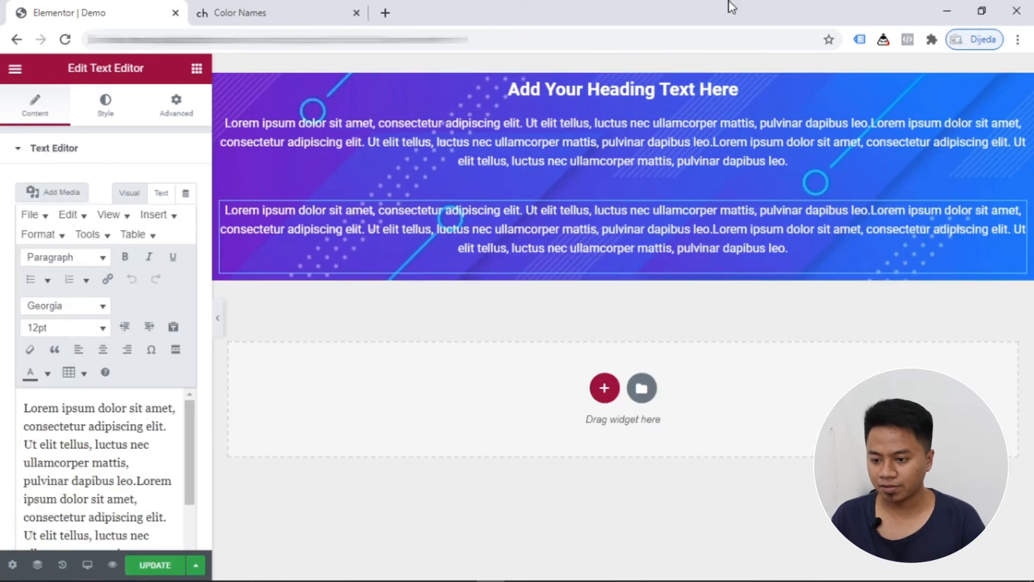
{"action": "left_click", "coordinate": [623, 76]}
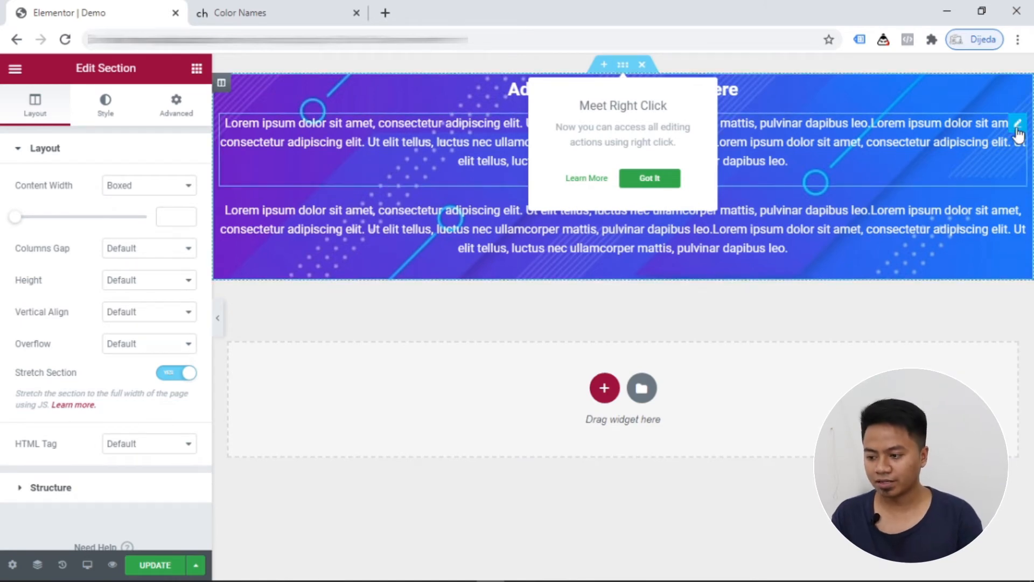
{"action": "left_click", "coordinate": [1018, 135]}
{"action": "key", "text": "ctrl+d"}
{"action": "key", "text": "ctrl+d"}
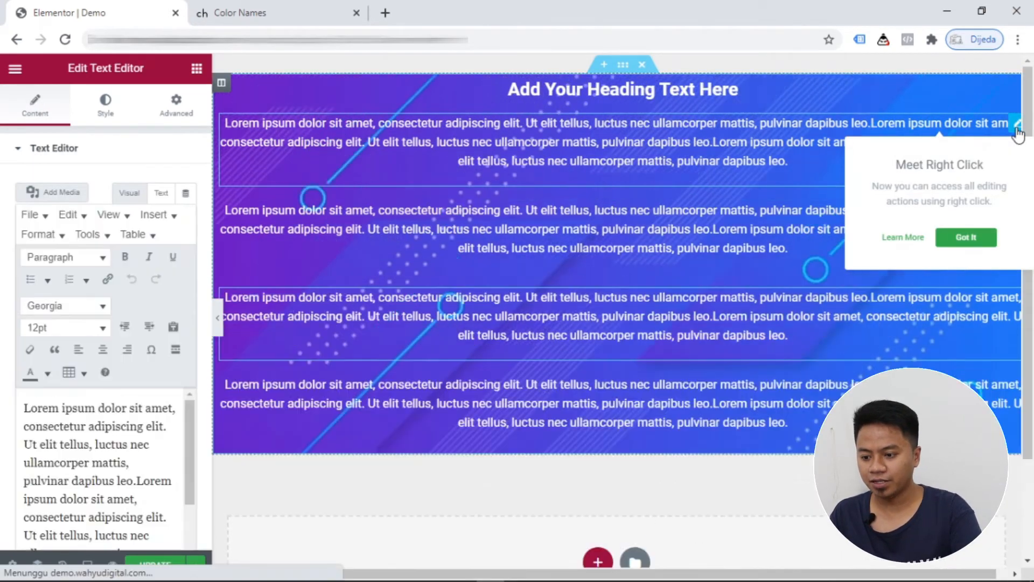
{"action": "scroll", "coordinate": [622, 359], "scroll_direction": "down", "scroll_amount": 3}
{"action": "scroll", "coordinate": [622, 359], "scroll_direction": "up", "scroll_amount": 3}
{"action": "scroll", "coordinate": [622, 358], "scroll_direction": "down", "scroll_amount": 2}
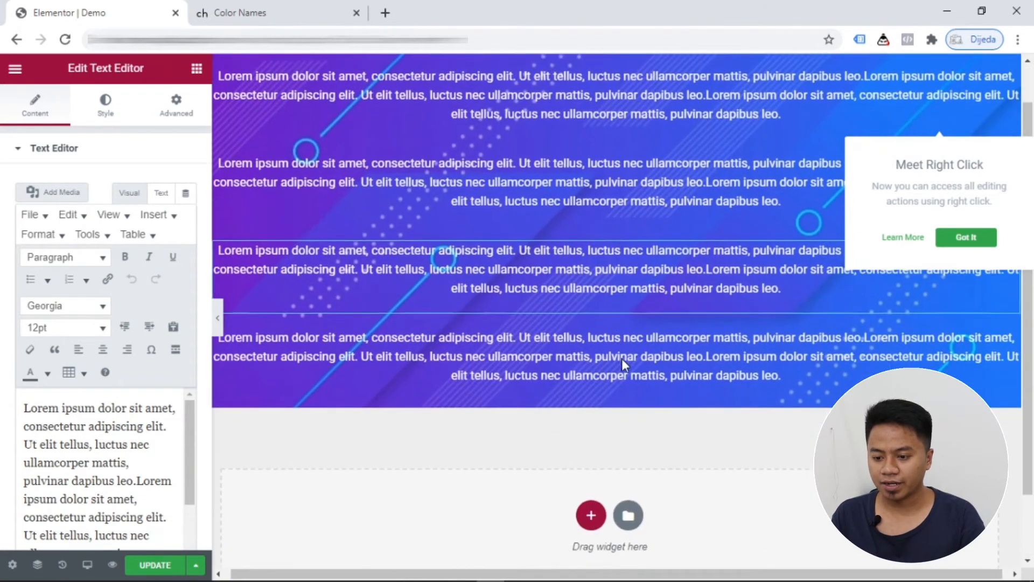
{"action": "scroll", "coordinate": [622, 358], "scroll_direction": "up", "scroll_amount": 2}
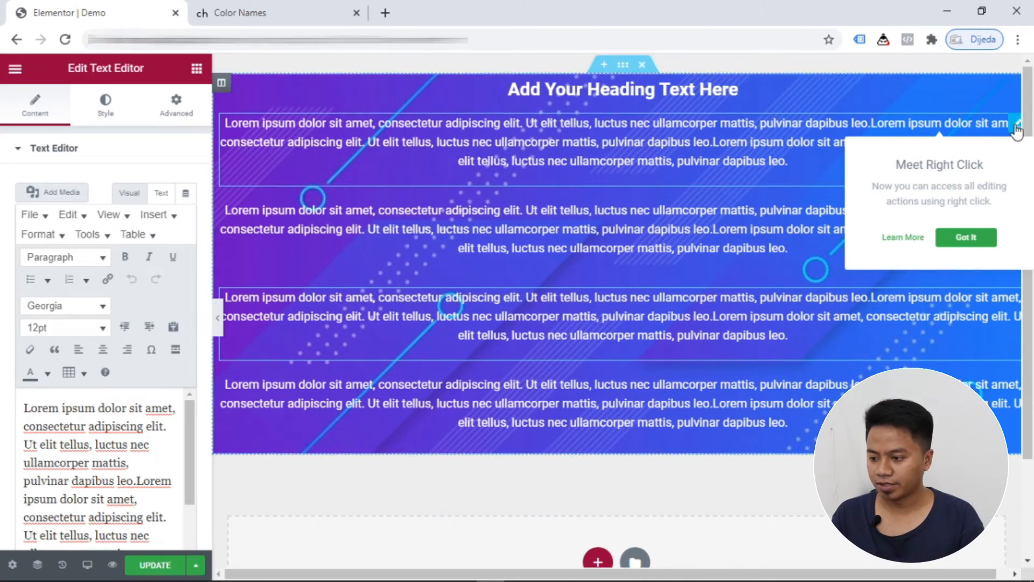
- Delete the three duplicate text paragraphs, keeping a single paragraph under the heading
{"action": "right_click", "coordinate": [1017, 131]}
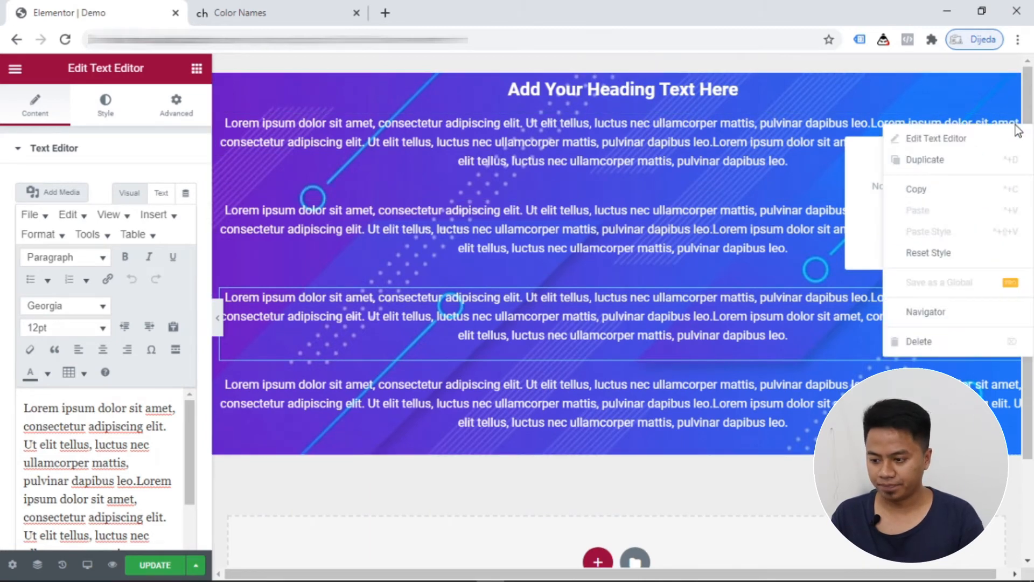
{"action": "left_click", "coordinate": [919, 342]}
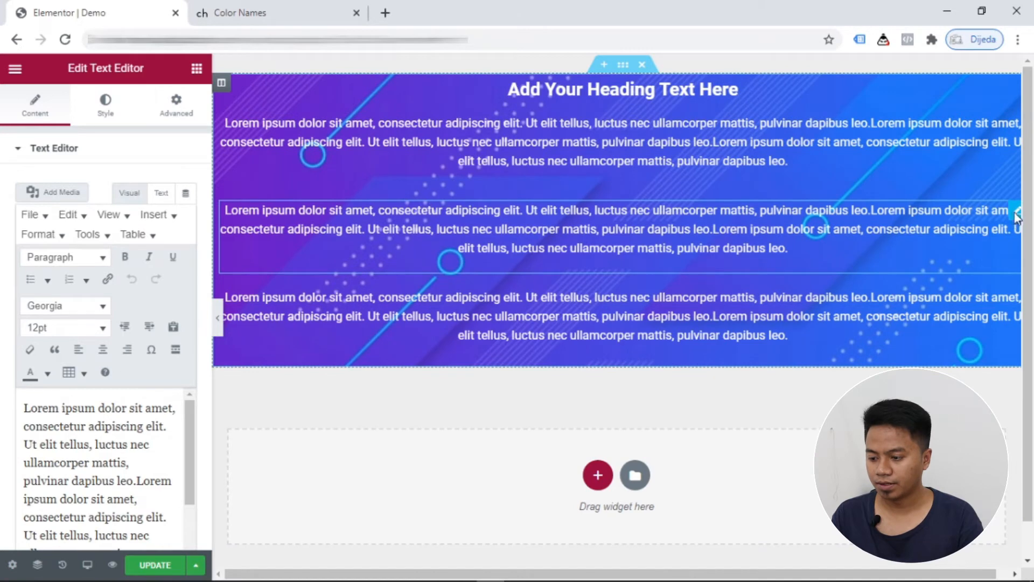
{"action": "right_click", "coordinate": [1016, 216]}
{"action": "left_click", "coordinate": [919, 423]}
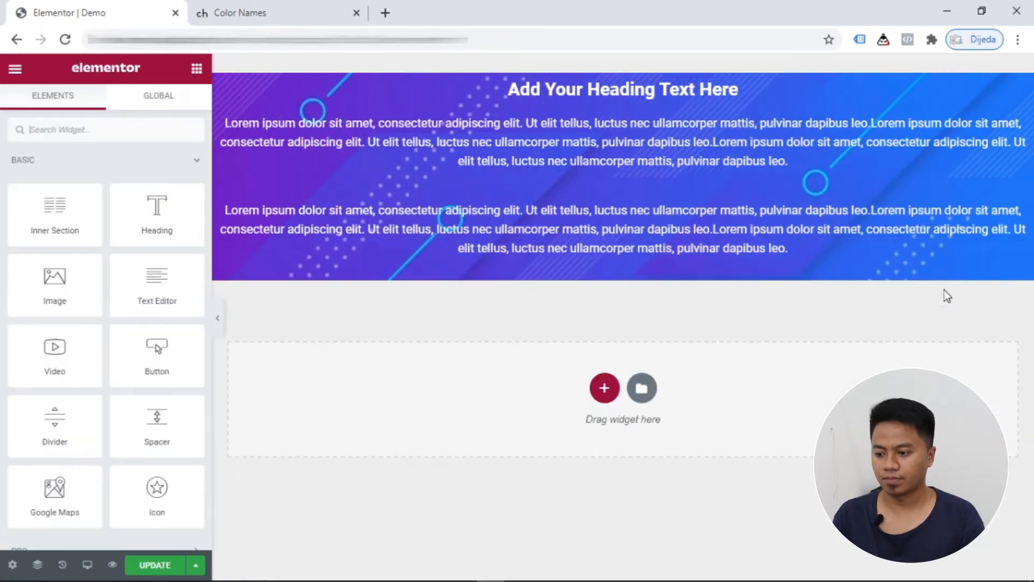
{"action": "right_click", "coordinate": [1017, 215]}
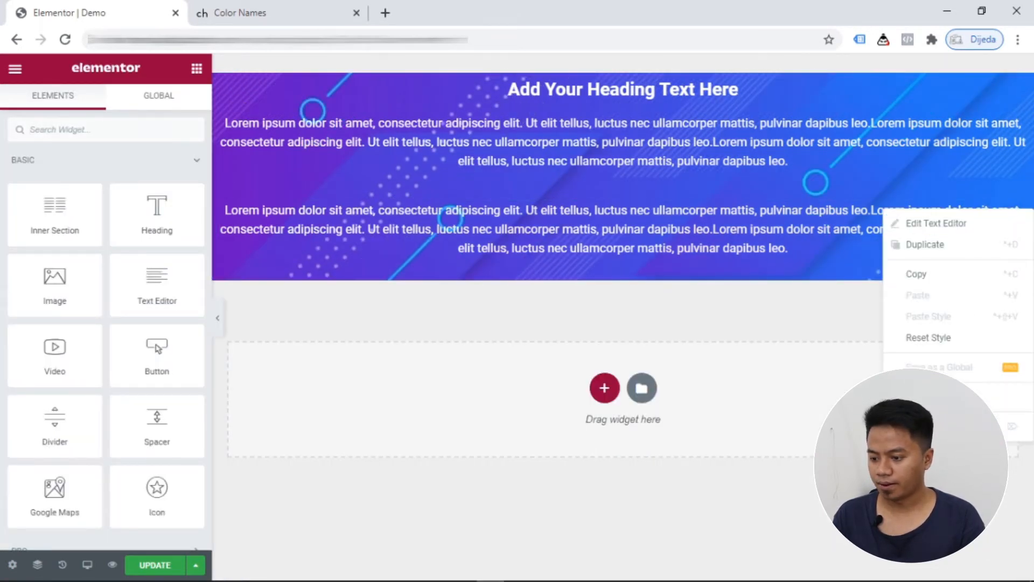
{"action": "left_click", "coordinate": [1012, 422]}
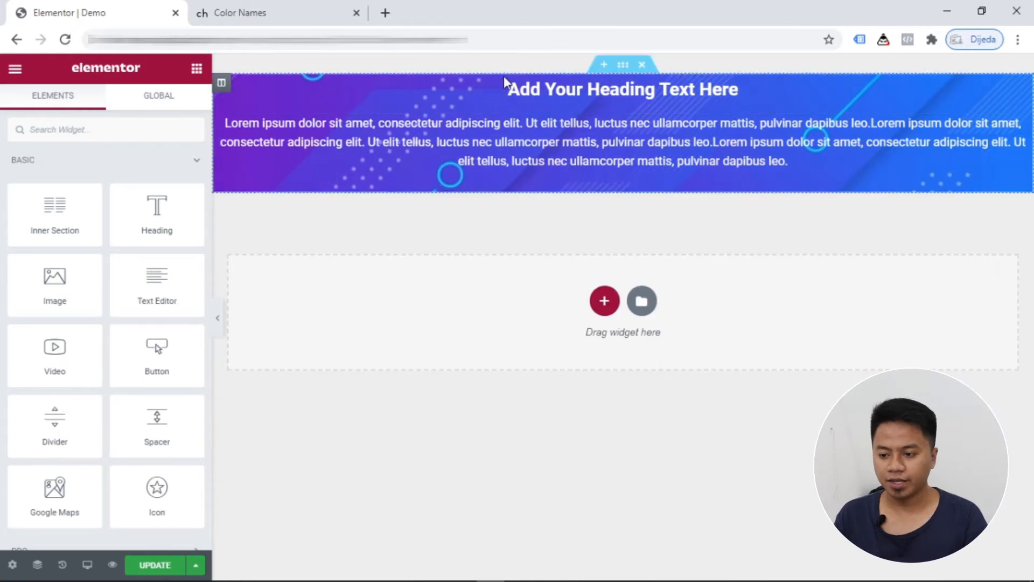
- Remove the background image from the section's style settings, keeping the blue background color
{"action": "left_click", "coordinate": [622, 68]}
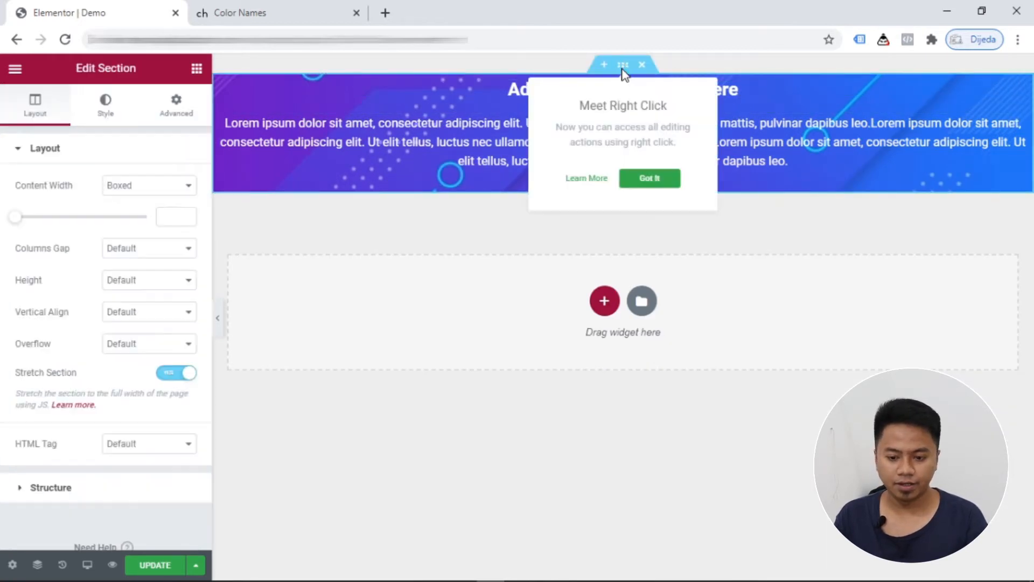
{"action": "left_click", "coordinate": [110, 115]}
{"action": "scroll", "coordinate": [5, 525], "scroll_direction": "down", "scroll_amount": 3}
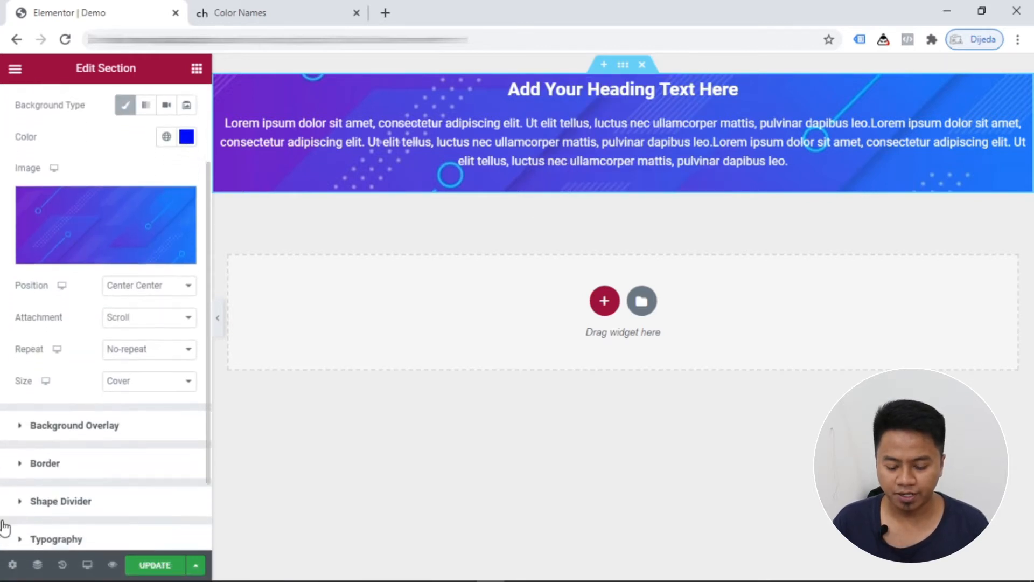
{"action": "scroll", "coordinate": [4, 526], "scroll_direction": "down", "scroll_amount": 1}
{"action": "scroll", "coordinate": [98, 376], "scroll_direction": "up", "scroll_amount": 1}
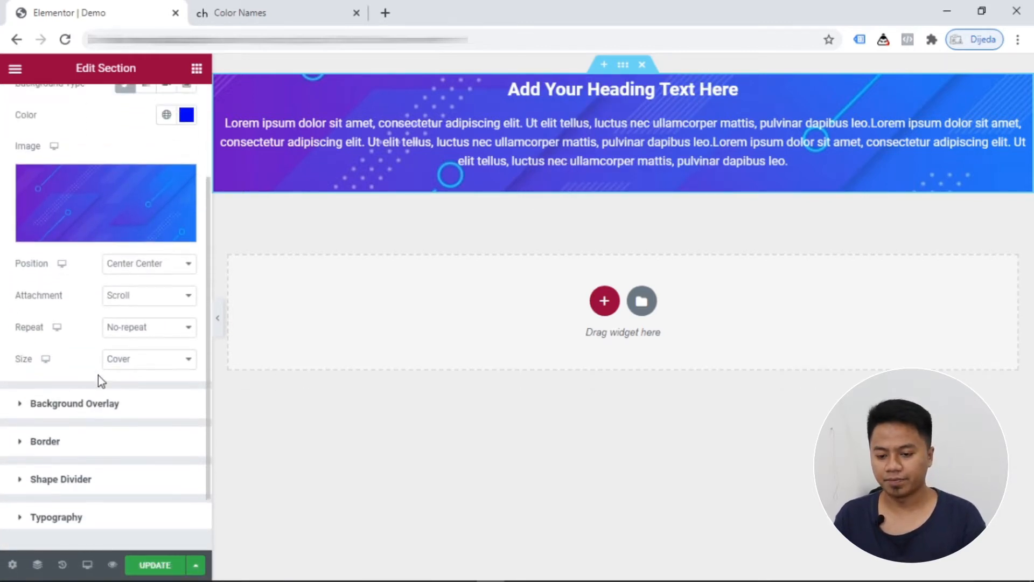
{"action": "scroll", "coordinate": [98, 376], "scroll_direction": "up", "scroll_amount": 2}
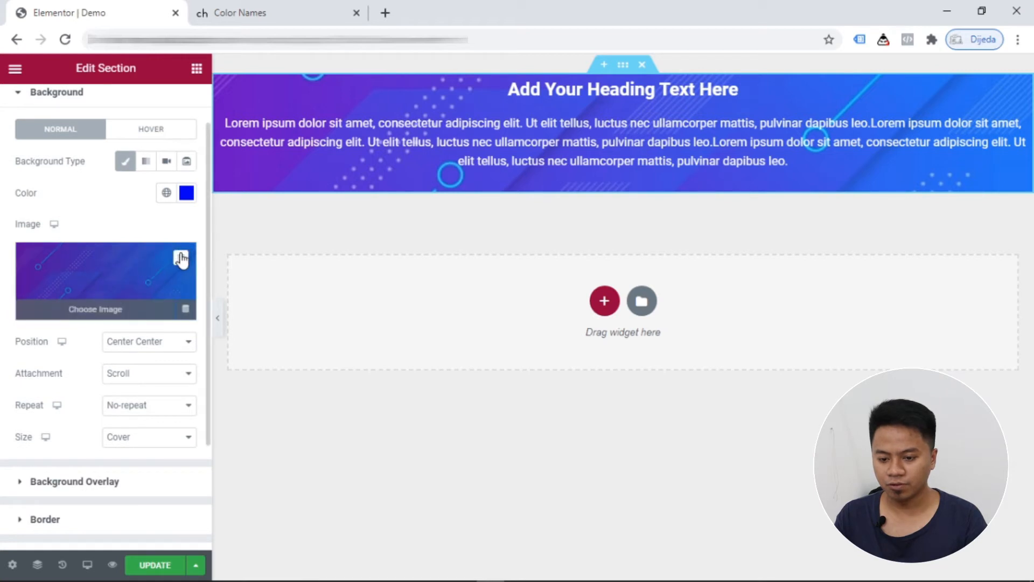
{"action": "left_click", "coordinate": [181, 259]}
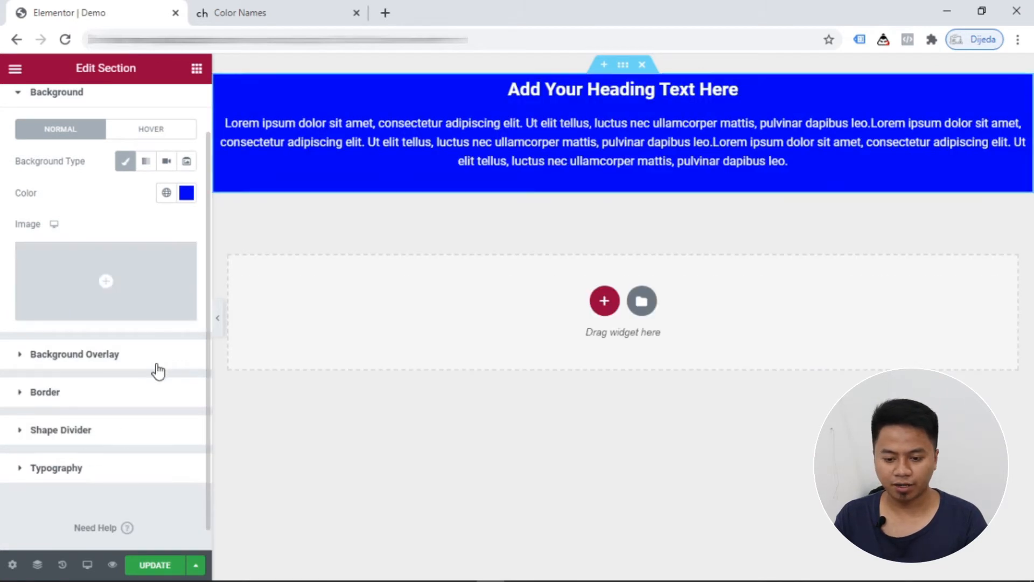
- Try the Gradient type for the section's background overlay and set the overlay type to Classic
{"action": "left_click", "coordinate": [90, 356]}
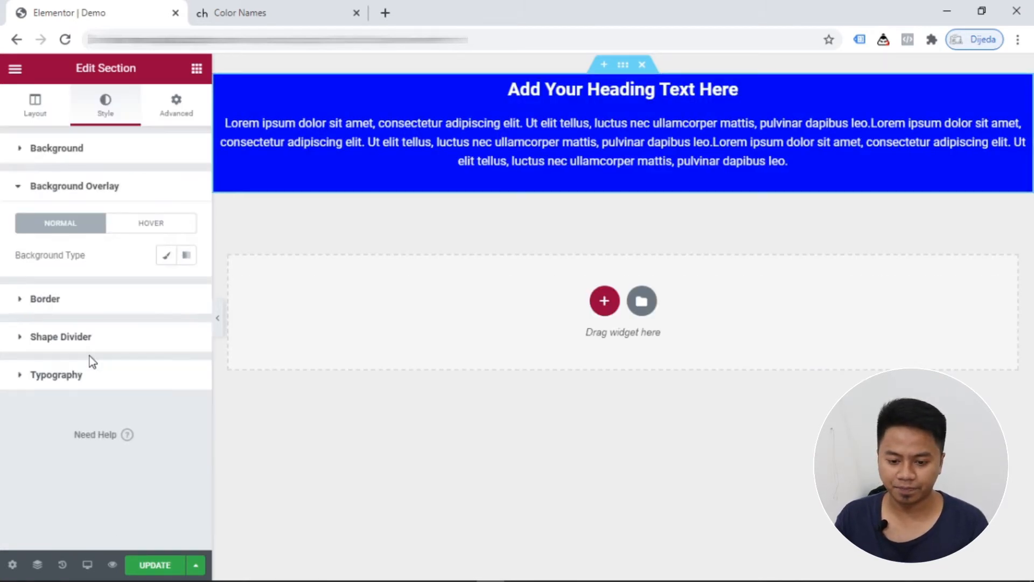
{"action": "left_click", "coordinate": [165, 257]}
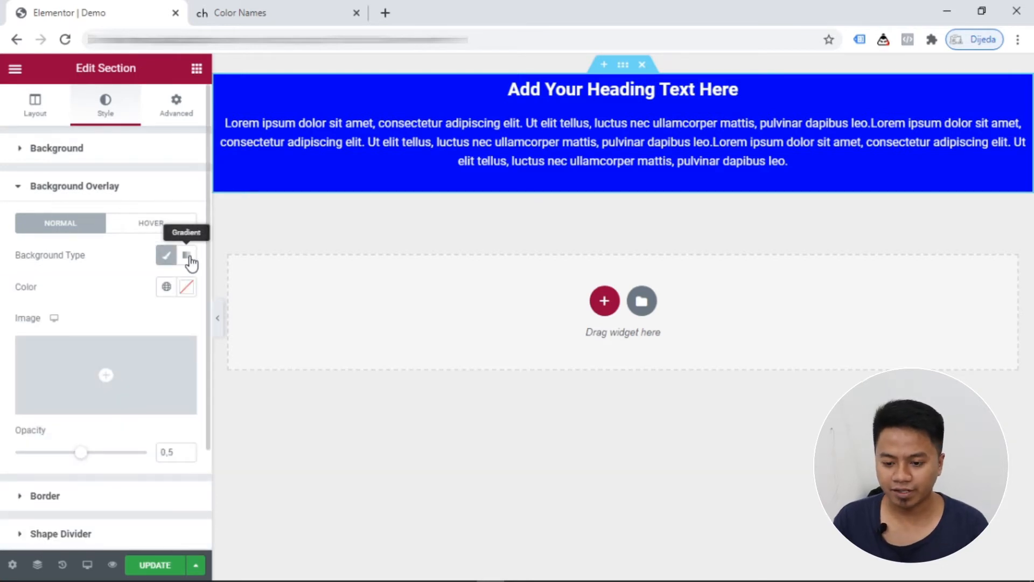
{"action": "left_click", "coordinate": [188, 259]}
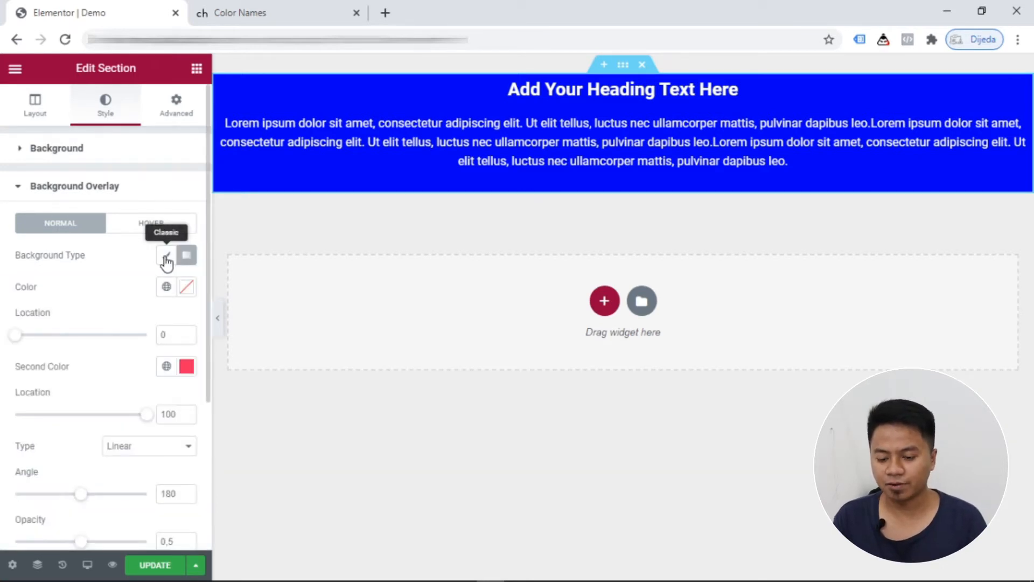
{"action": "left_click", "coordinate": [166, 262]}
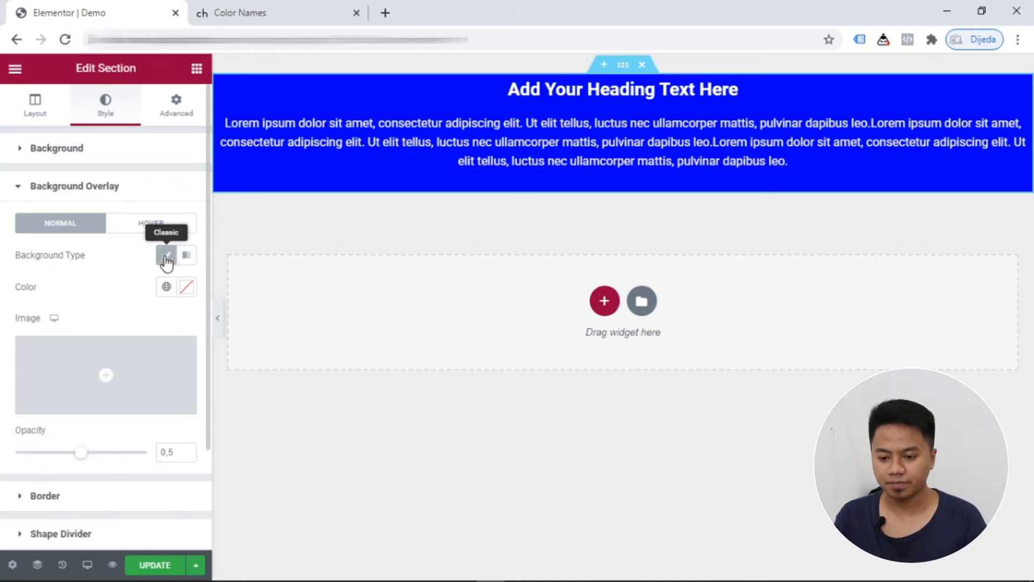
- Insert gradient-geometric-shape-background_78532-374.jpg from the media library as the background overlay image
{"action": "mouse_move", "coordinate": [71, 362]}
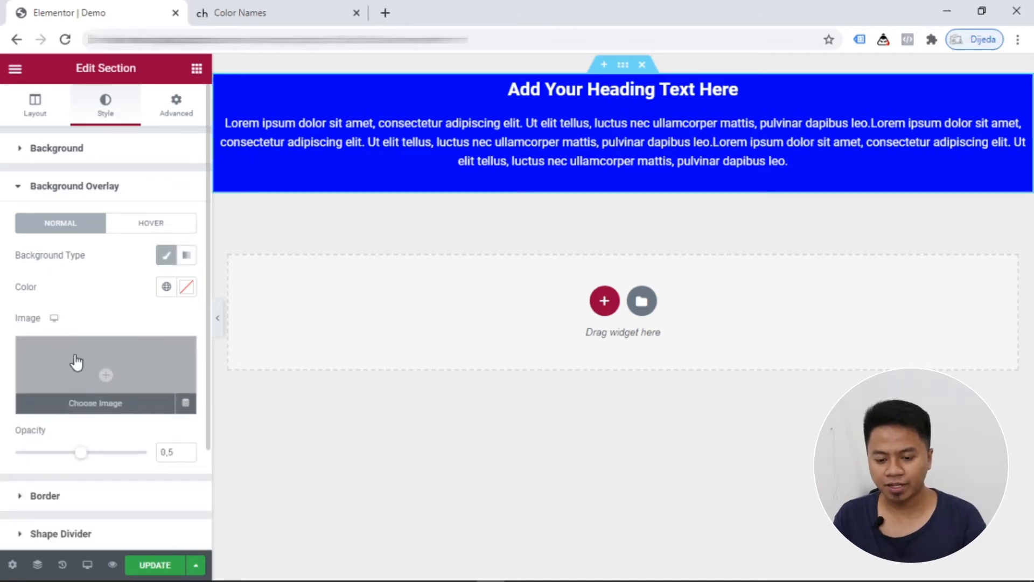
{"action": "left_click", "coordinate": [86, 409]}
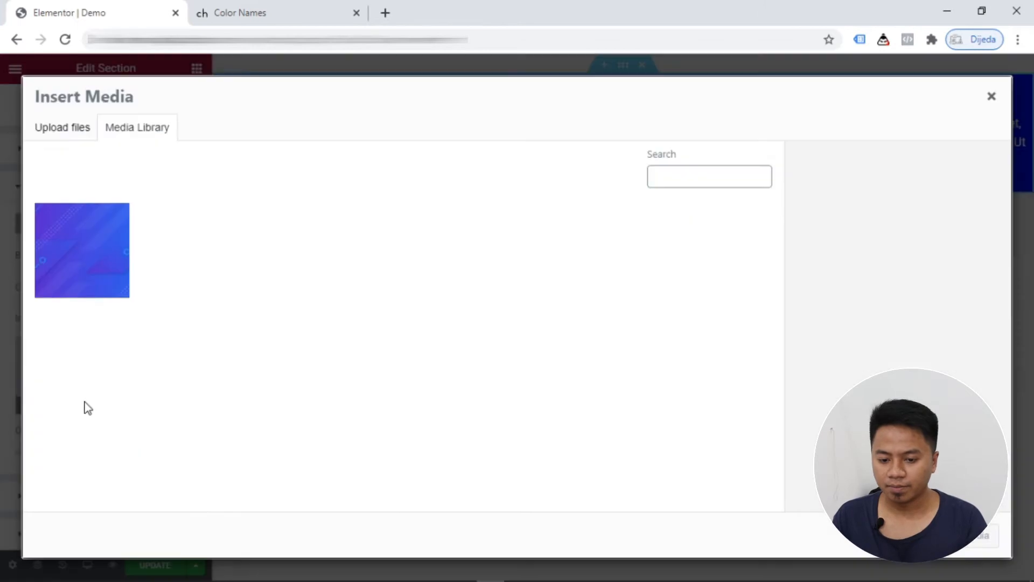
{"action": "left_click", "coordinate": [70, 258]}
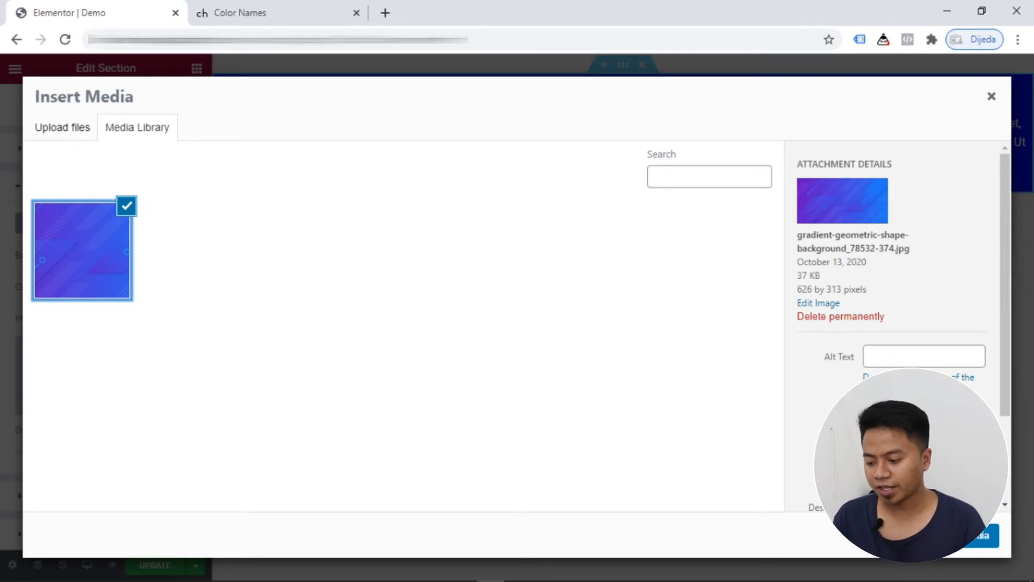
{"action": "left_click", "coordinate": [968, 551]}
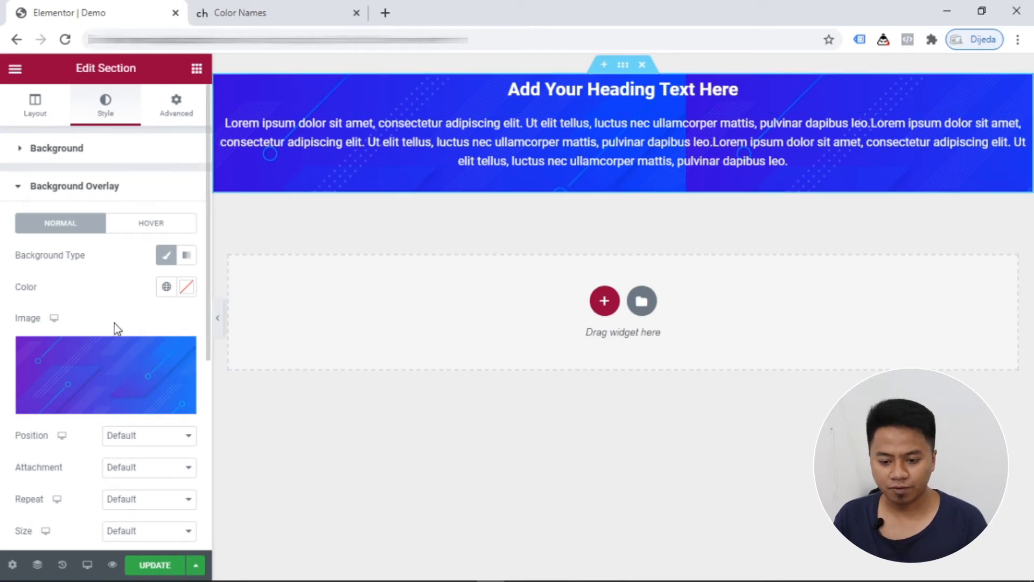
- Look at the position options for the background overlay image
{"action": "scroll", "coordinate": [94, 304], "scroll_direction": "down", "scroll_amount": 1}
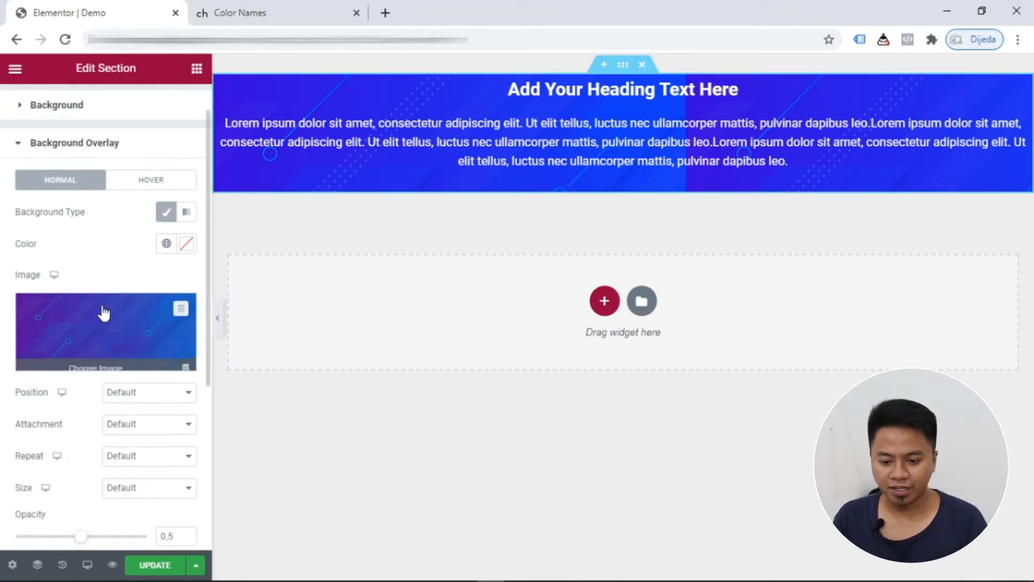
{"action": "left_click", "coordinate": [187, 393]}
{"action": "left_click", "coordinate": [185, 393]}
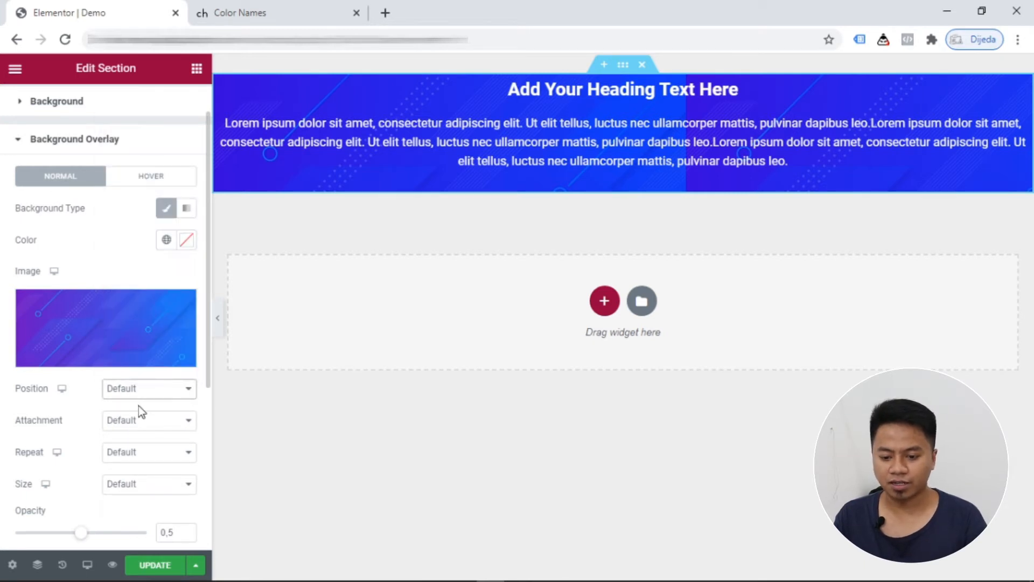
- Set the background overlay image to No-repeat with its size set to Cover
{"action": "left_click", "coordinate": [170, 430]}
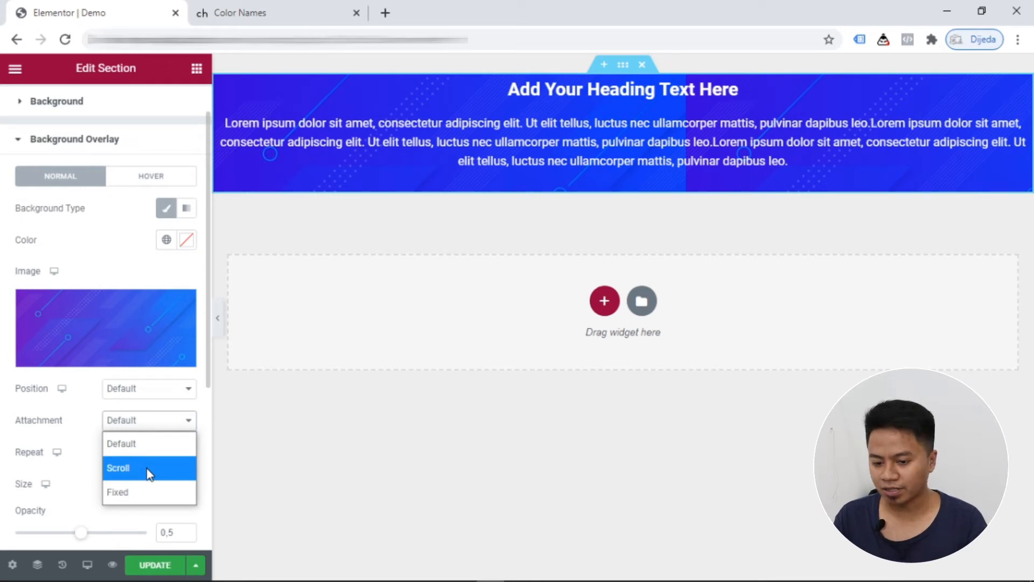
{"action": "left_click", "coordinate": [189, 420]}
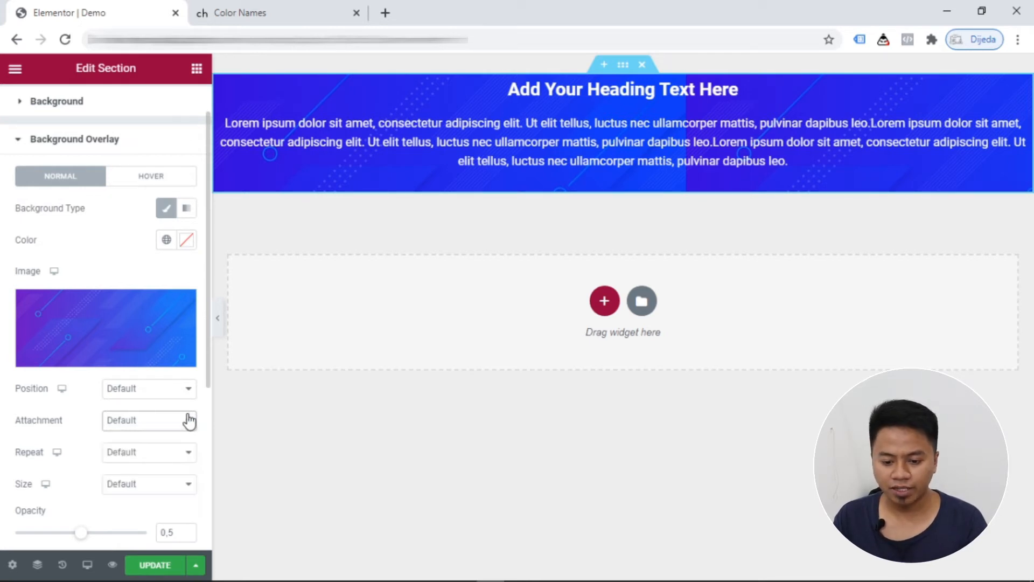
{"action": "left_click", "coordinate": [186, 455]}
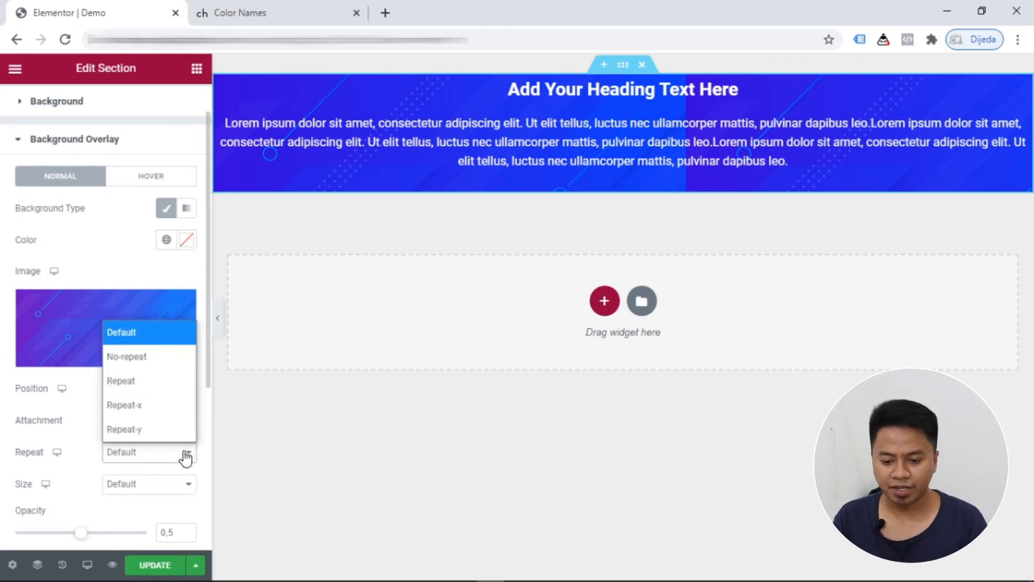
{"action": "left_click", "coordinate": [145, 361]}
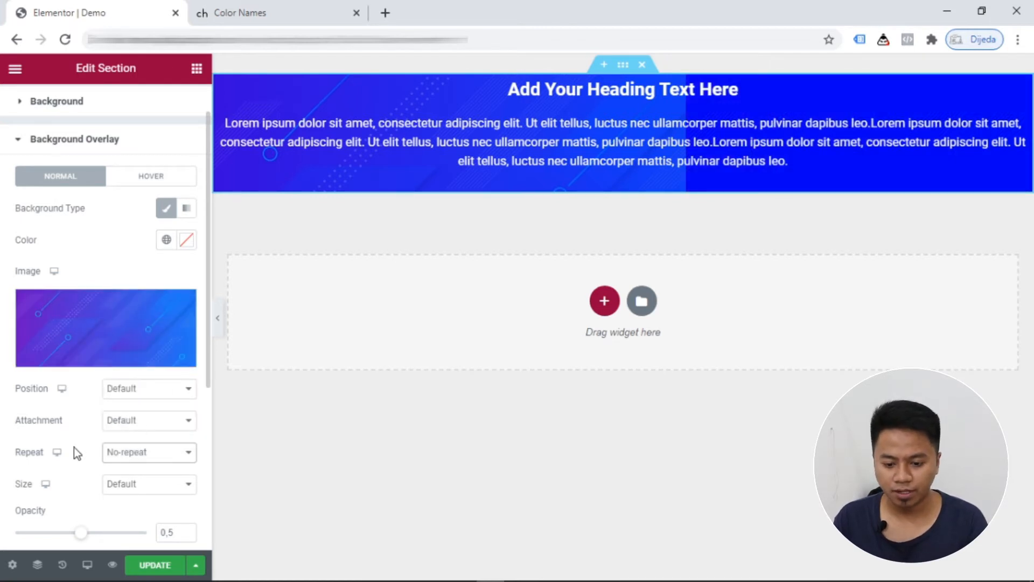
{"action": "left_click", "coordinate": [169, 486]}
{"action": "left_click", "coordinate": [131, 413]}
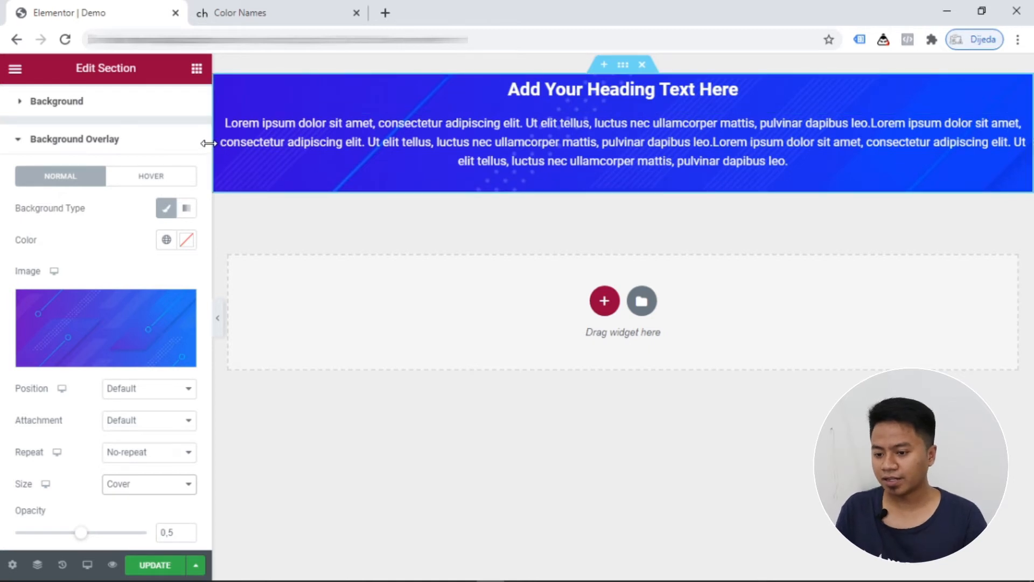
- Try the background overlay at opacity 1, and return it to 0.5
{"action": "scroll", "coordinate": [76, 414], "scroll_direction": "down", "scroll_amount": 2}
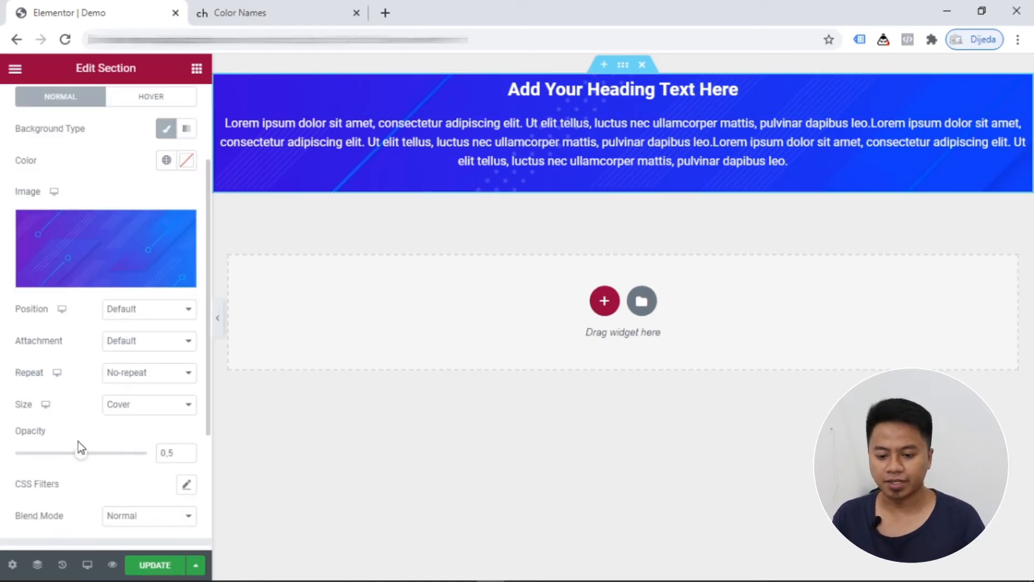
{"action": "left_click_drag", "start_coordinate": [81, 452], "coordinate": [183, 452]}
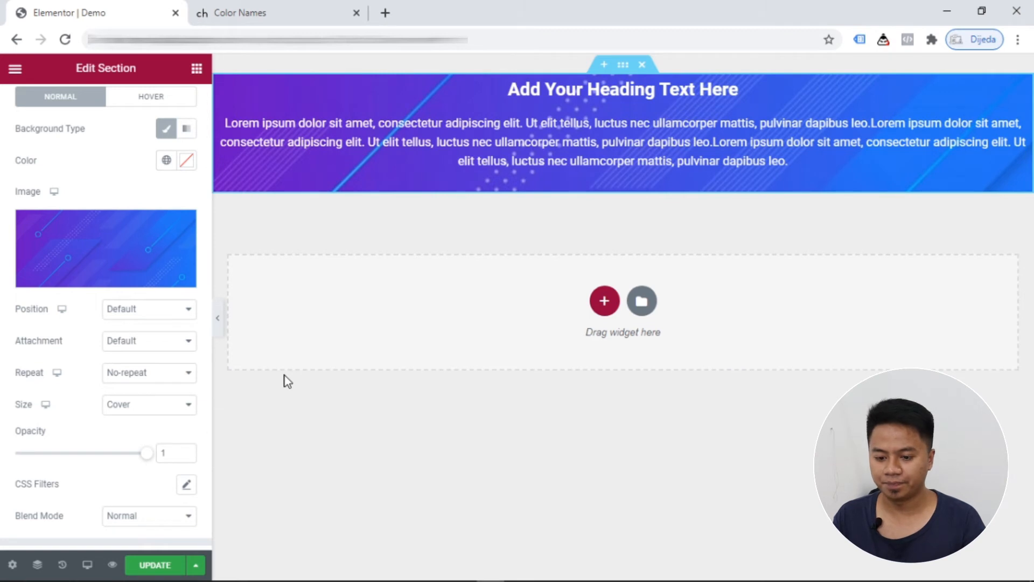
{"action": "left_click_drag", "start_coordinate": [149, 454], "coordinate": [97, 463]}
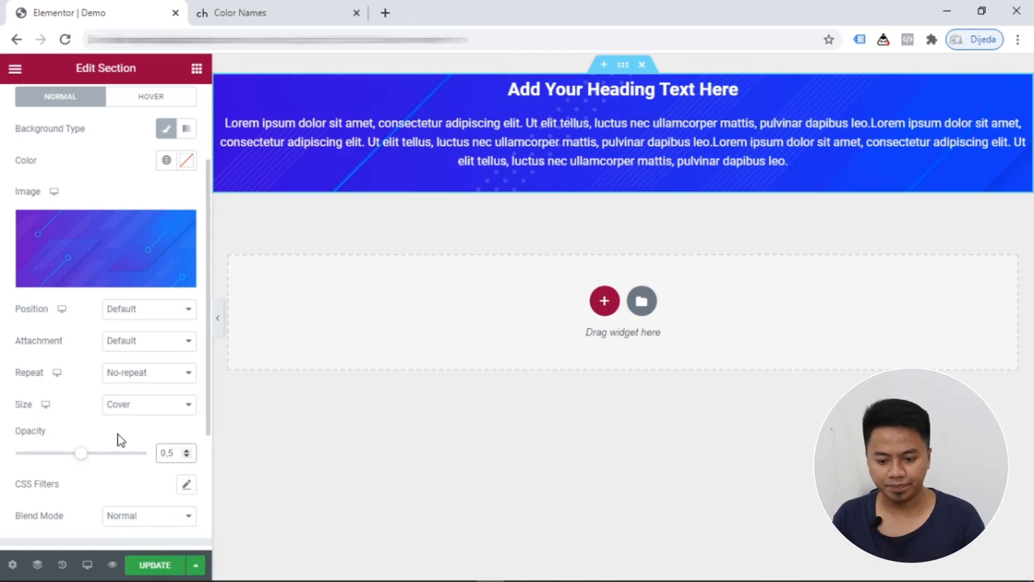
- Try the Multiply blend mode on the background overlay, and restore it to Normal
{"action": "scroll", "coordinate": [111, 492], "scroll_direction": "down", "scroll_amount": 2}
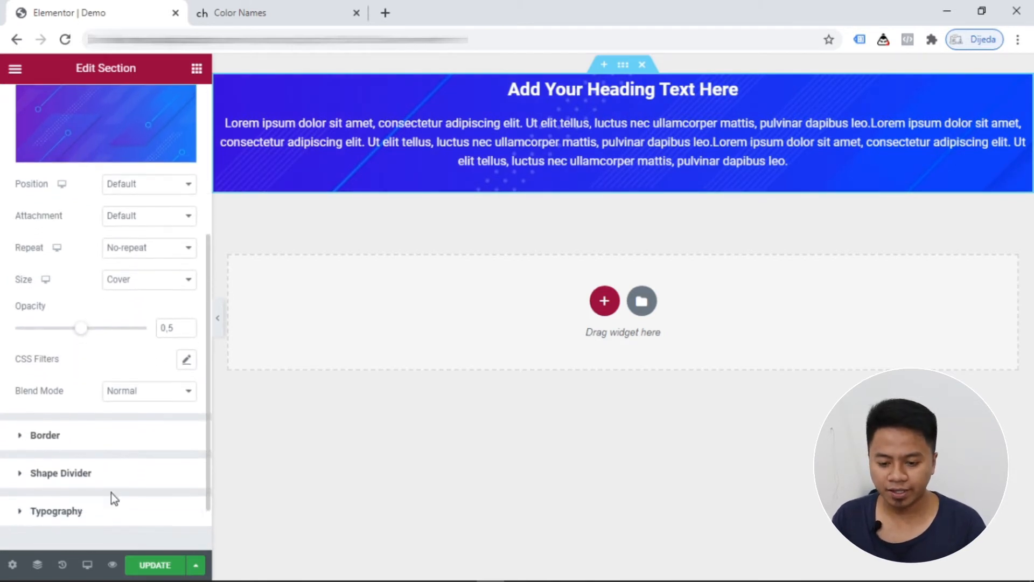
{"action": "left_click", "coordinate": [181, 395]}
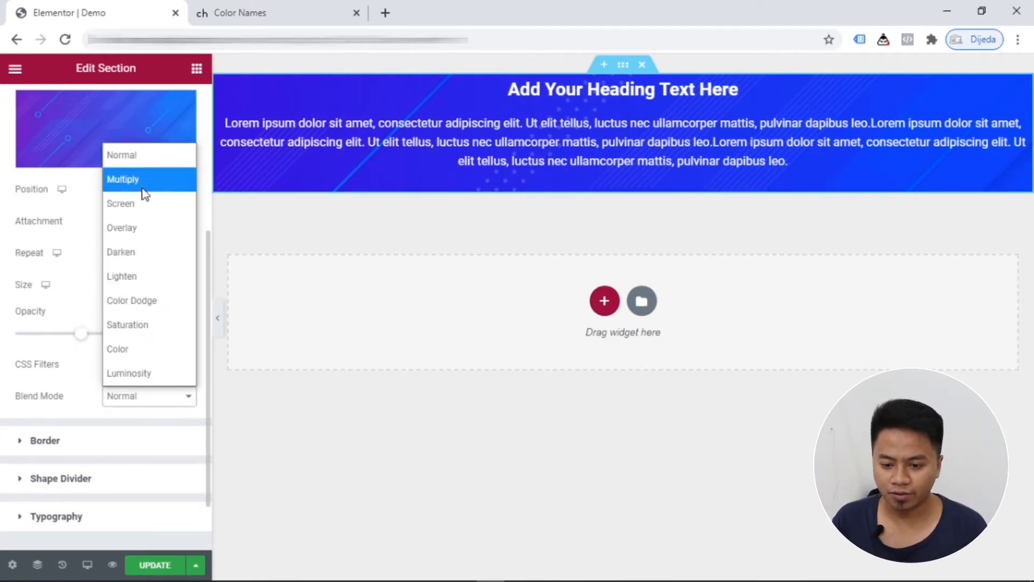
{"action": "left_click", "coordinate": [143, 183]}
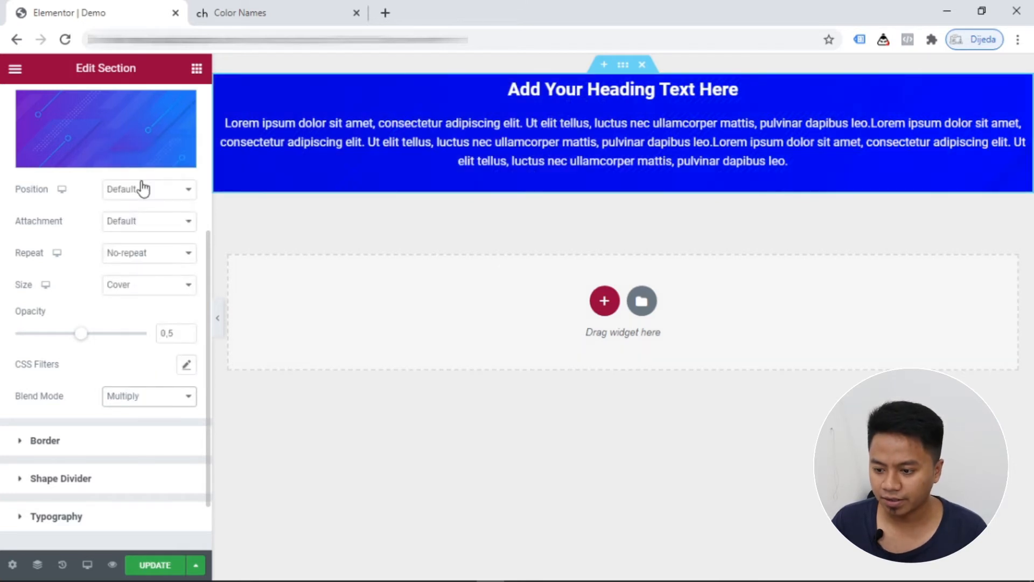
{"action": "left_click", "coordinate": [186, 404]}
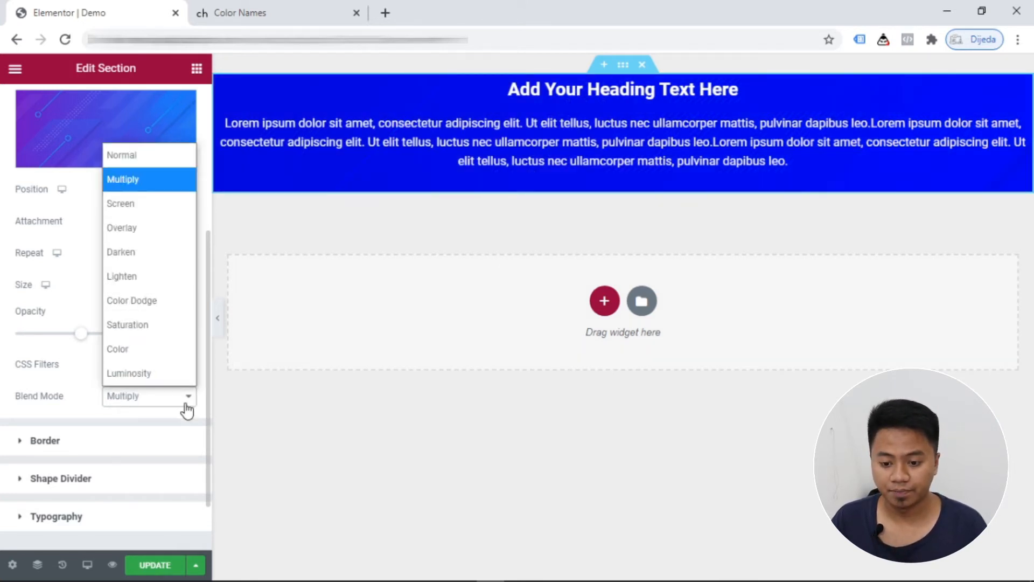
{"action": "left_click", "coordinate": [155, 160]}
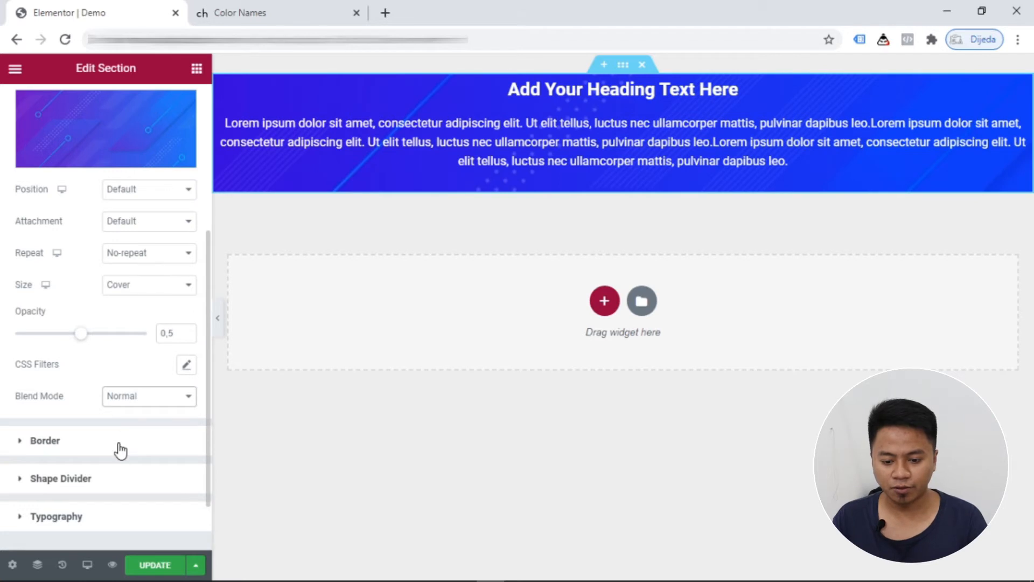
- Give the section a Solid border with a width of 5 on all sides, previewing the page without the editing panel
{"action": "scroll", "coordinate": [120, 450], "scroll_direction": "down", "scroll_amount": 2}
{"action": "left_click", "coordinate": [61, 380]}
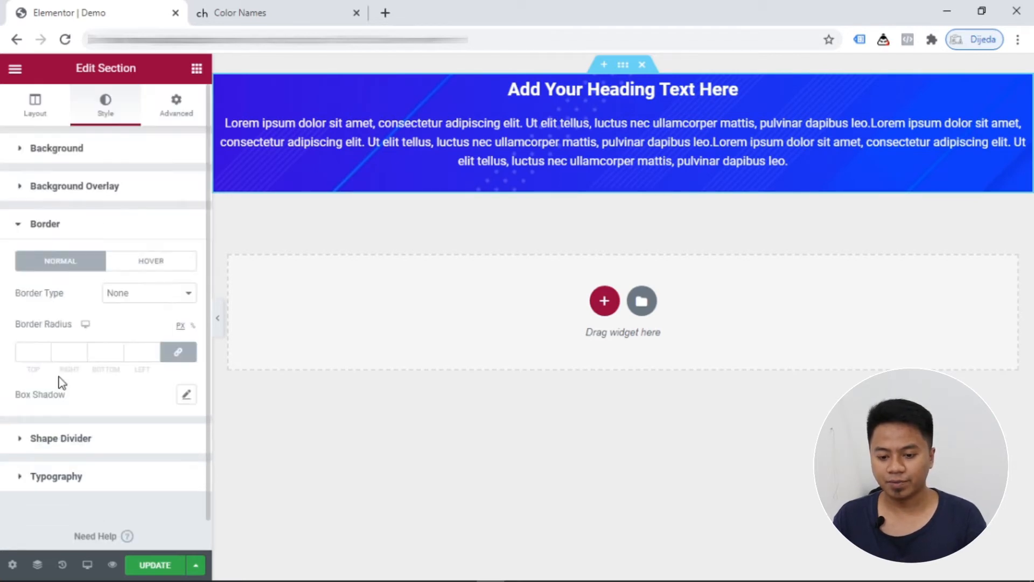
{"action": "left_click", "coordinate": [176, 308]}
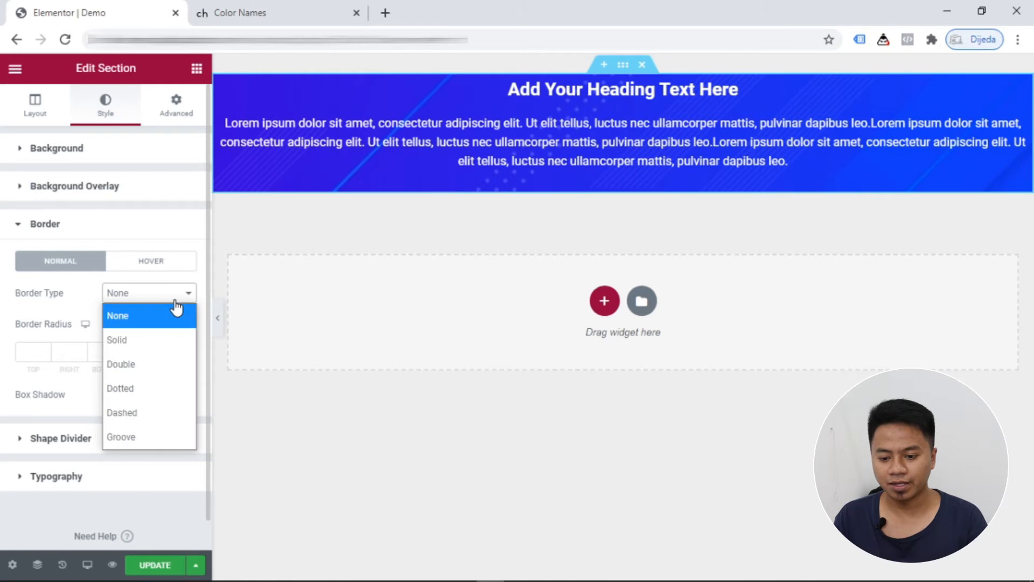
{"action": "left_click", "coordinate": [147, 343]}
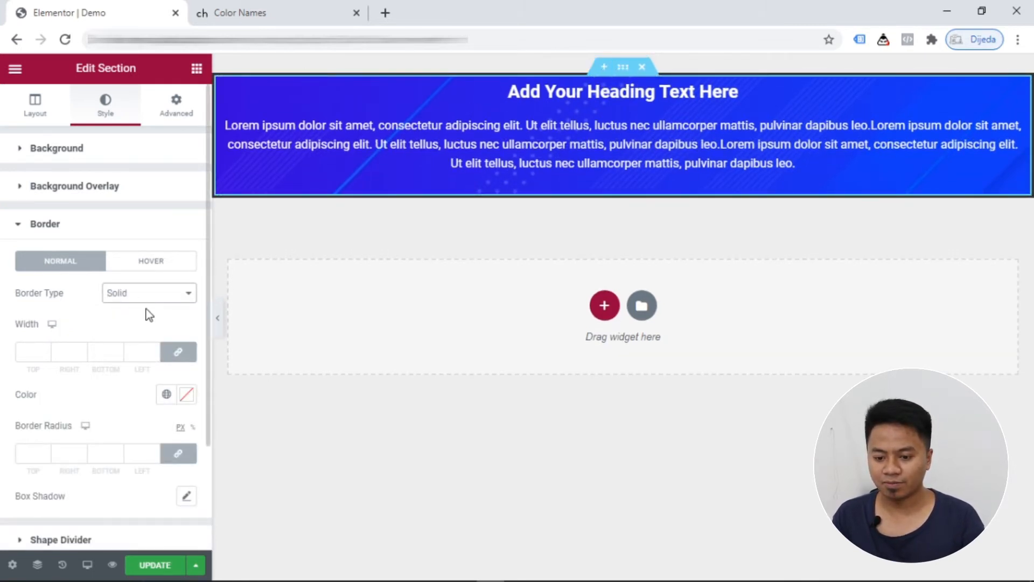
{"action": "left_click", "coordinate": [217, 319]}
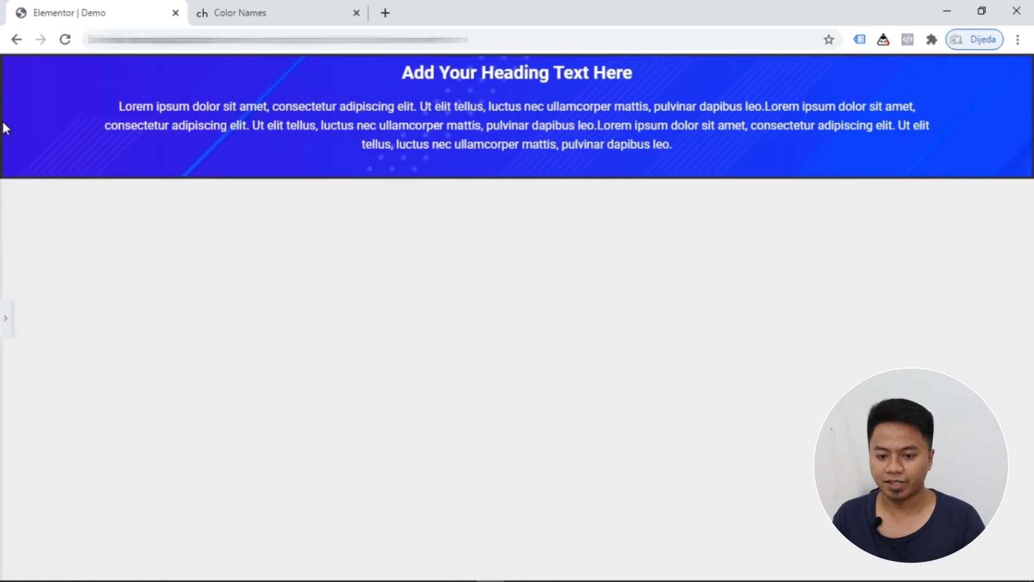
{"action": "left_click", "coordinate": [3, 318]}
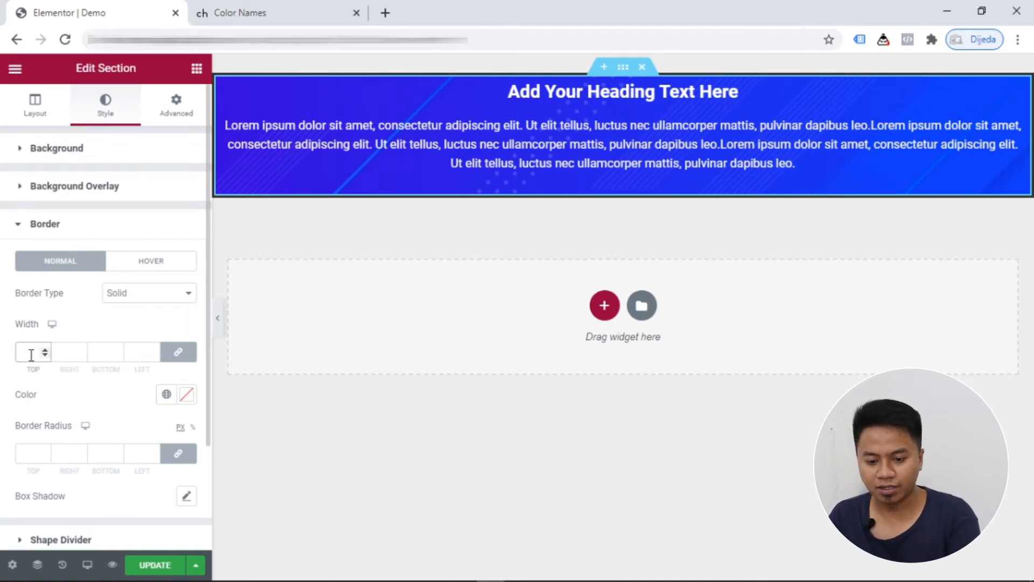
{"action": "type", "text": "5"}
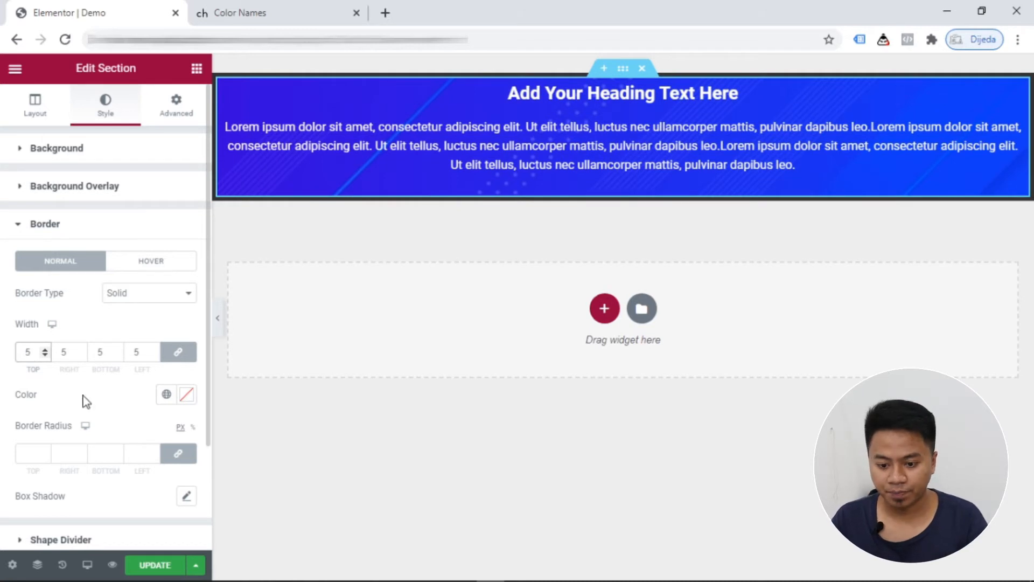
- Set the section's border color to yellow, #FEFF00
{"action": "left_click", "coordinate": [186, 395]}
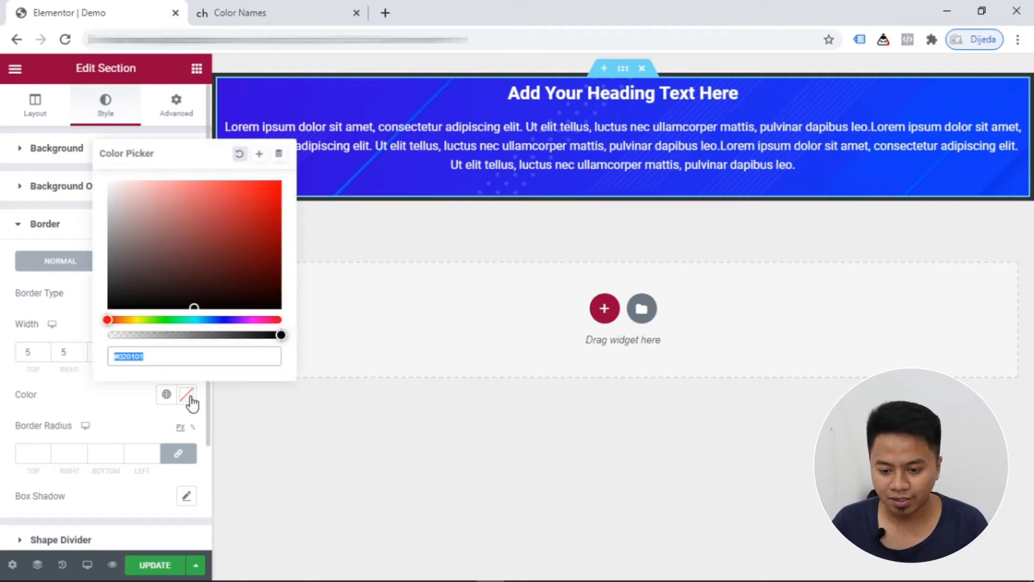
{"action": "left_click", "coordinate": [135, 319]}
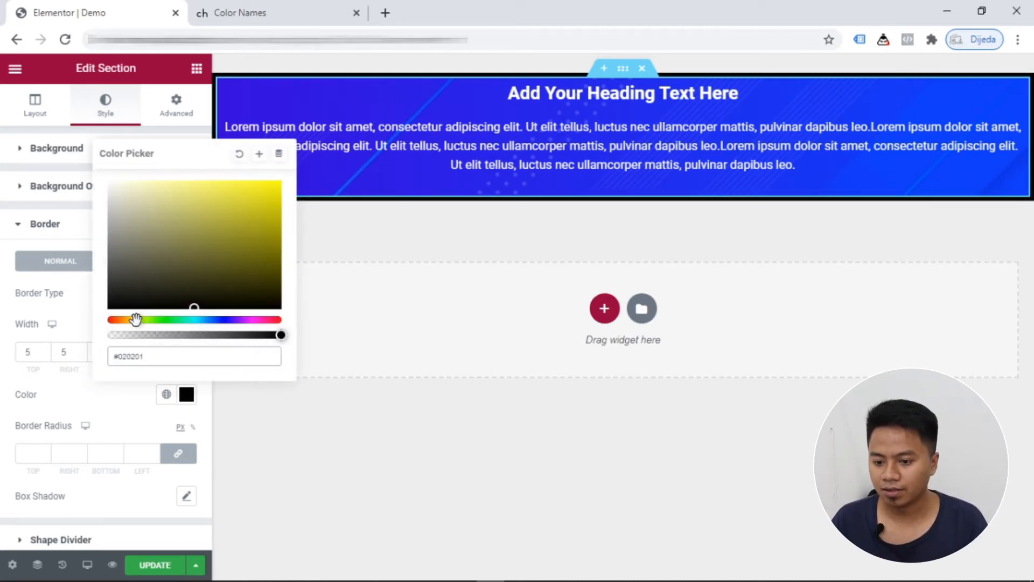
{"action": "left_click", "coordinate": [258, 194]}
{"action": "left_click_drag", "start_coordinate": [262, 192], "coordinate": [302, 164]}
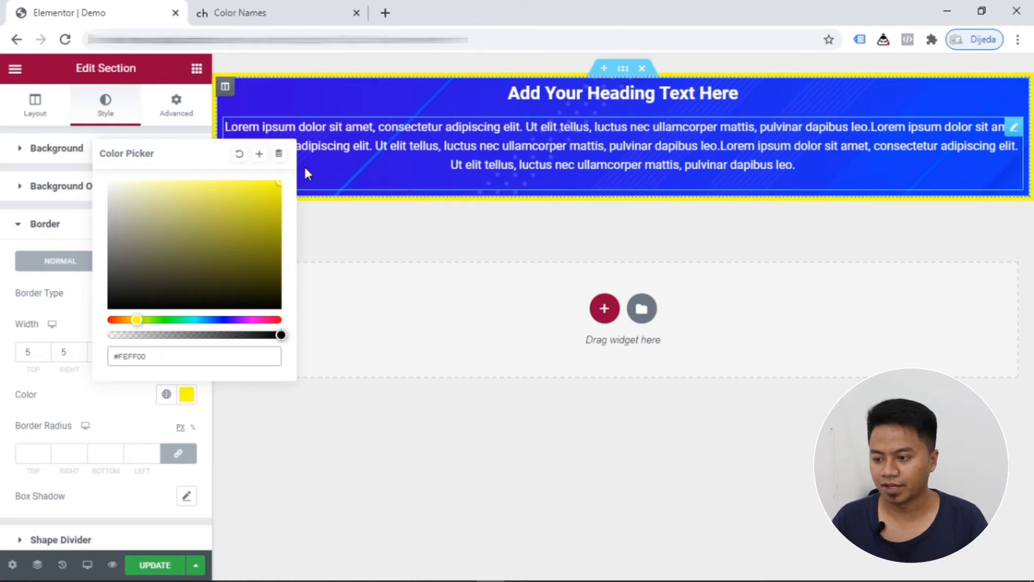
{"action": "left_click_drag", "start_coordinate": [208, 248], "coordinate": [289, 179]}
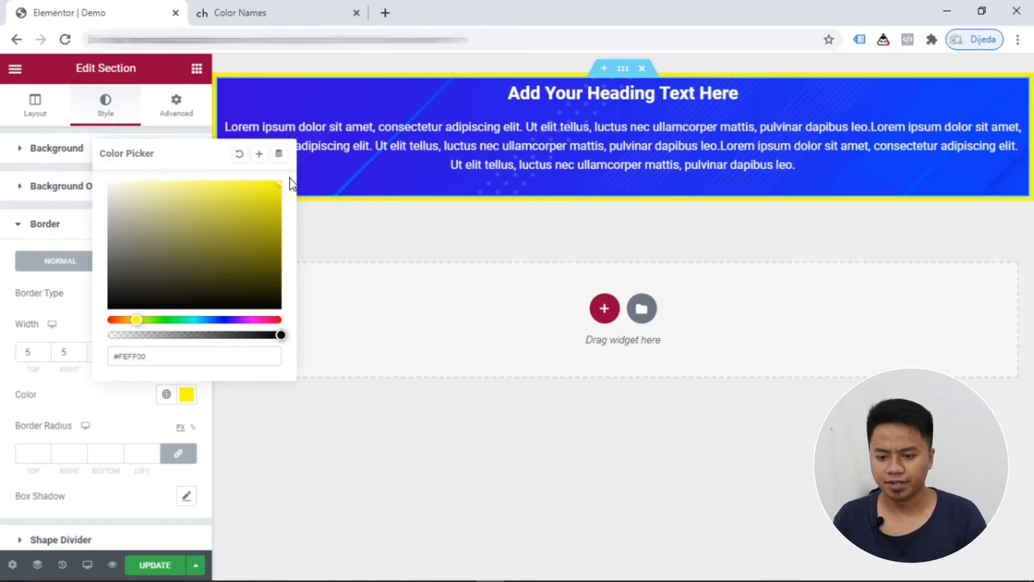
{"action": "left_click", "coordinate": [183, 397]}
- Try linked border radii of 50 px and 100 px on all corners of the section, and clear the values
{"action": "scroll", "coordinate": [55, 443], "scroll_direction": "down", "scroll_amount": 1}
{"action": "scroll", "coordinate": [54, 443], "scroll_direction": "down", "scroll_amount": 1}
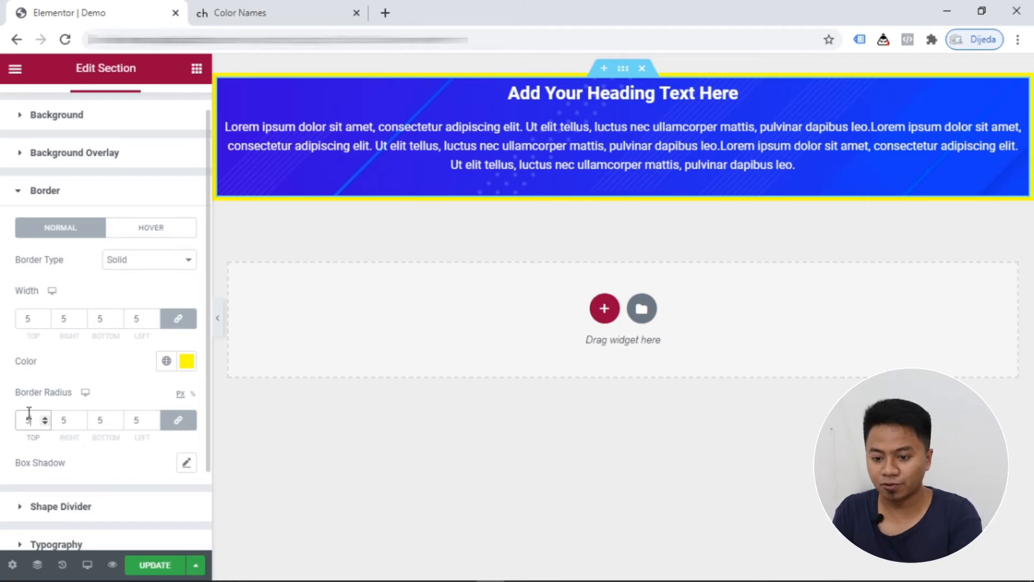
{"action": "type", "text": "0"}
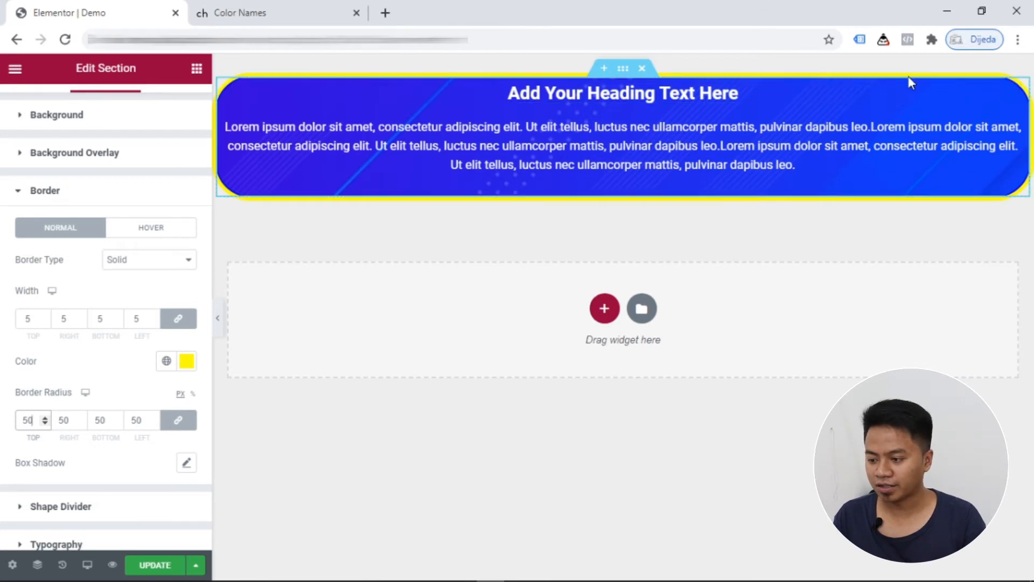
{"action": "double_click", "coordinate": [33, 422]}
{"action": "type", "text": "100"}
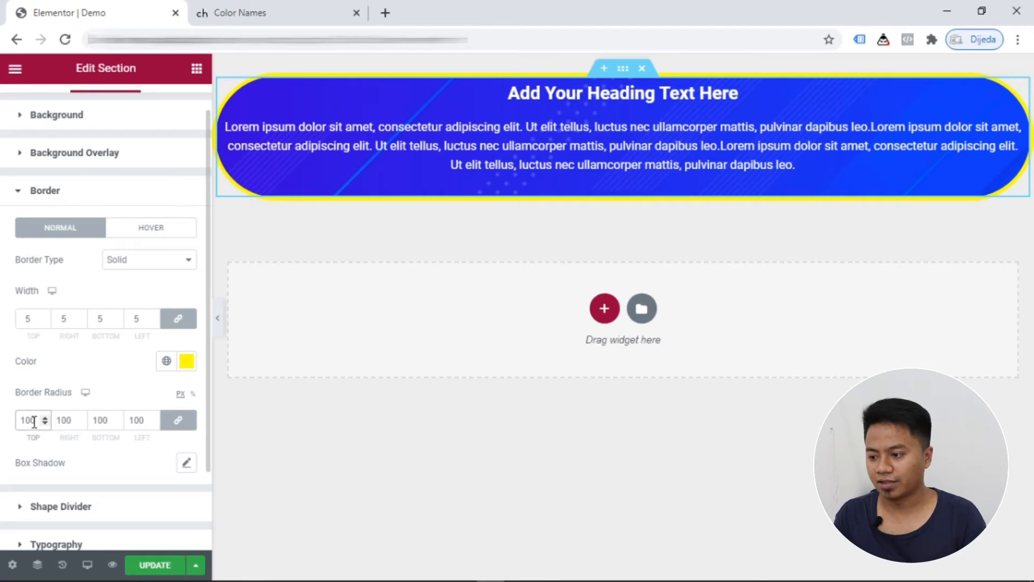
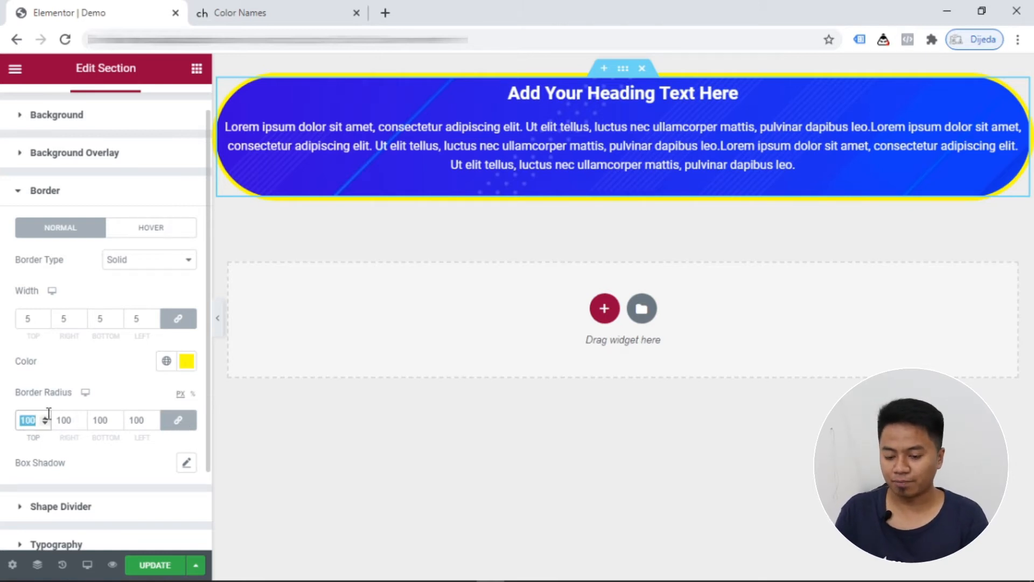
{"action": "key", "text": "BackSpace"}
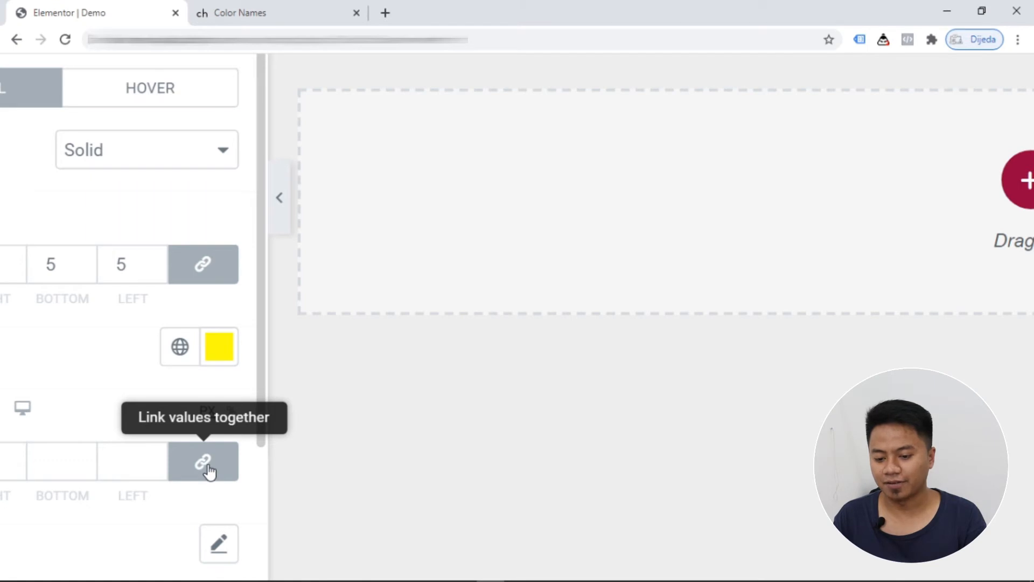
- Unlink the section's border radius values and set only Top and Bottom to 100 px
{"action": "left_click", "coordinate": [209, 470]}
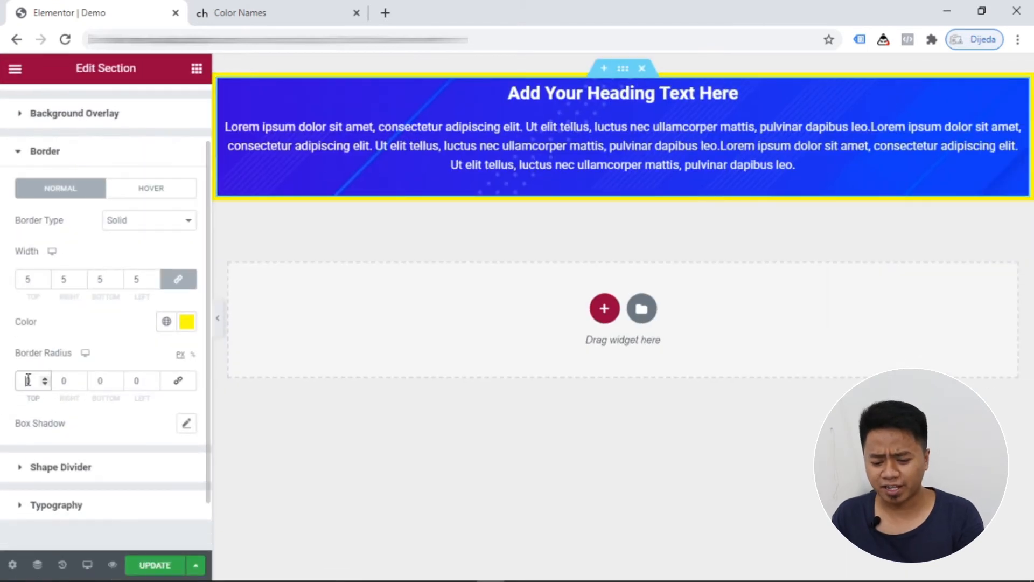
{"action": "left_click", "coordinate": [28, 380]}
{"action": "type", "text": "1"}
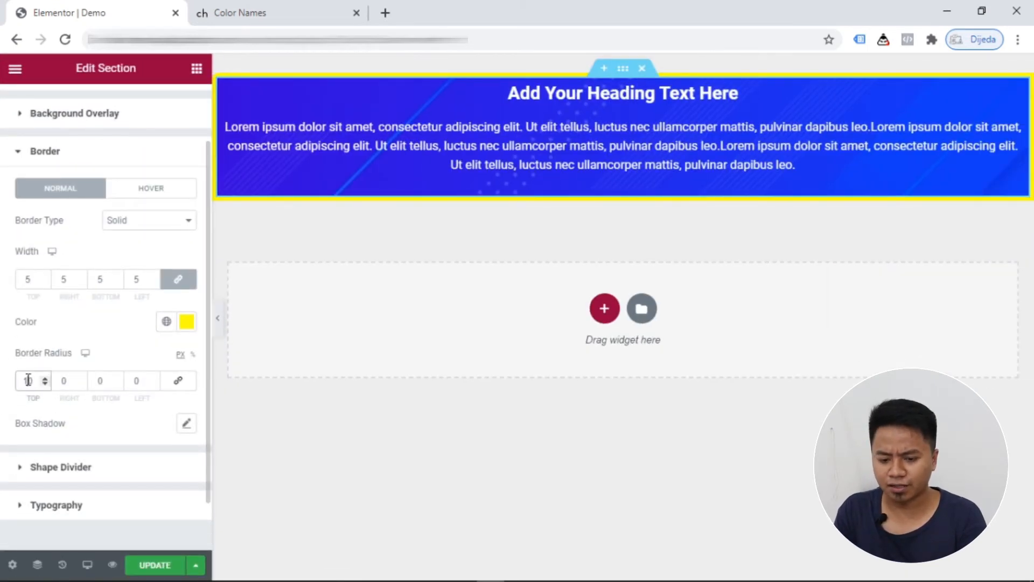
{"action": "type", "text": "00"}
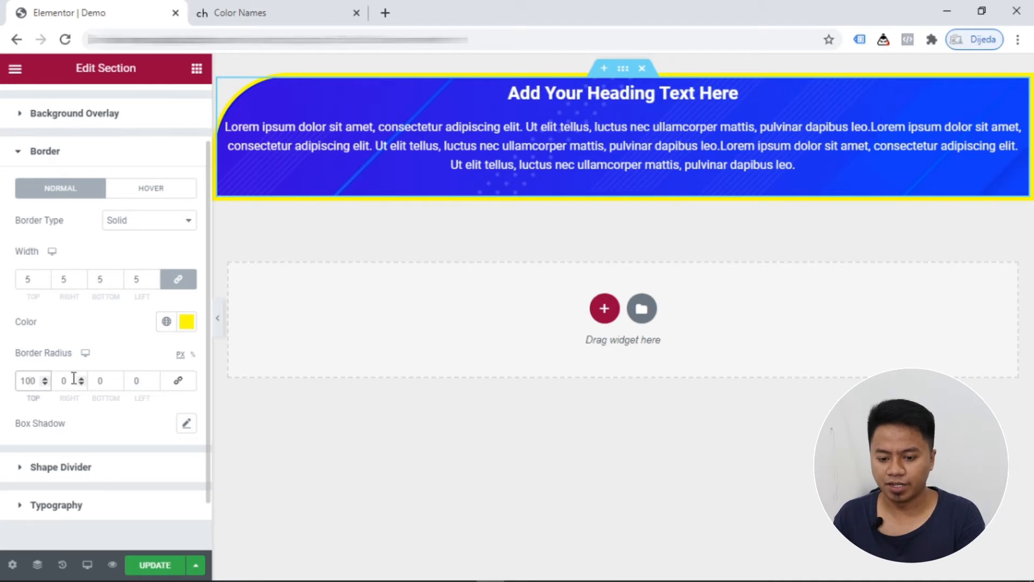
{"action": "left_click", "coordinate": [99, 380]}
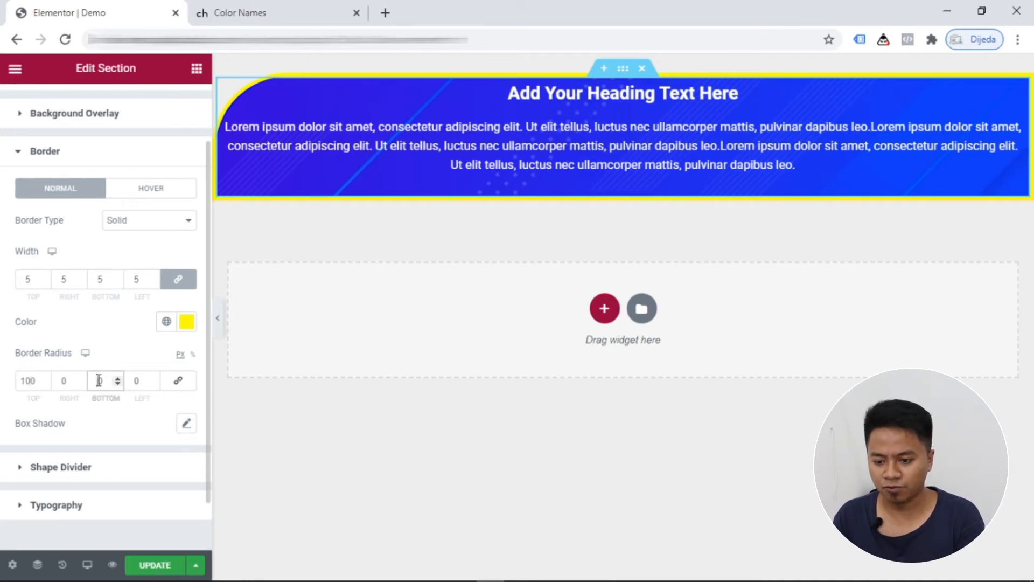
{"action": "type", "text": "100"}
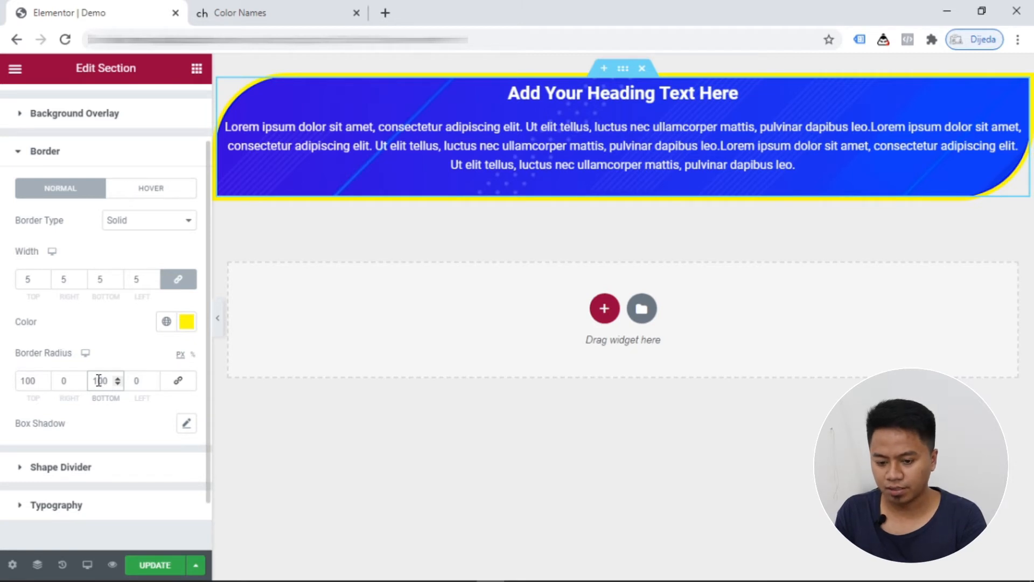
{"action": "key", "text": "BackSpace"}
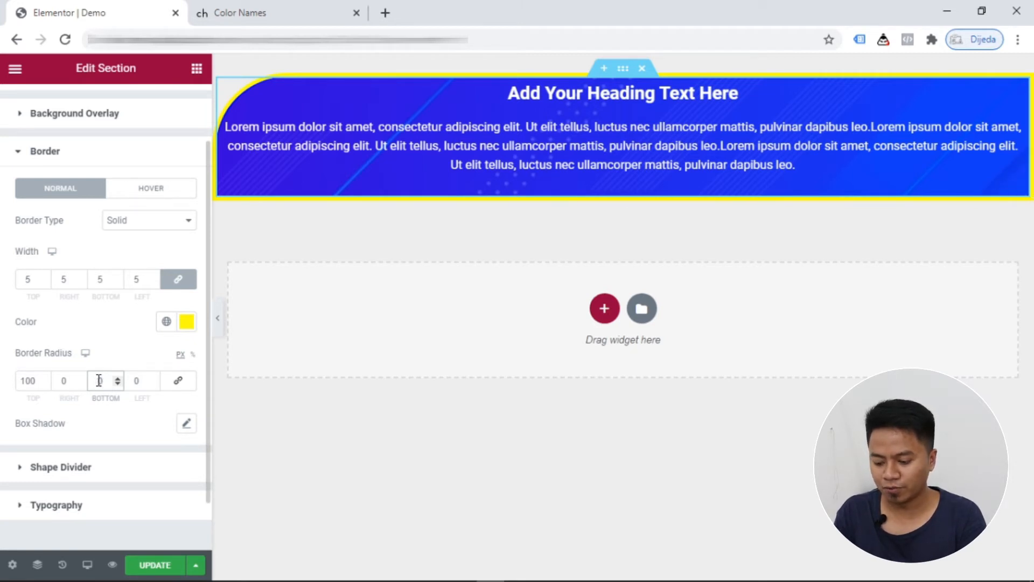
{"action": "type", "text": "00"}
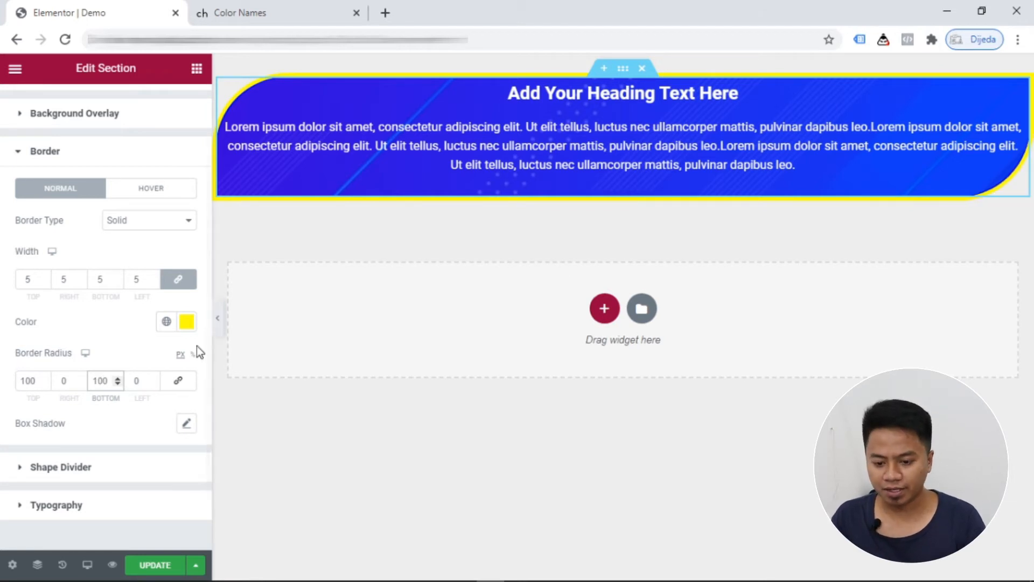
- Try a 50 px border radius on Right, and 300 px and 50 px on Left
{"action": "left_click", "coordinate": [63, 381]}
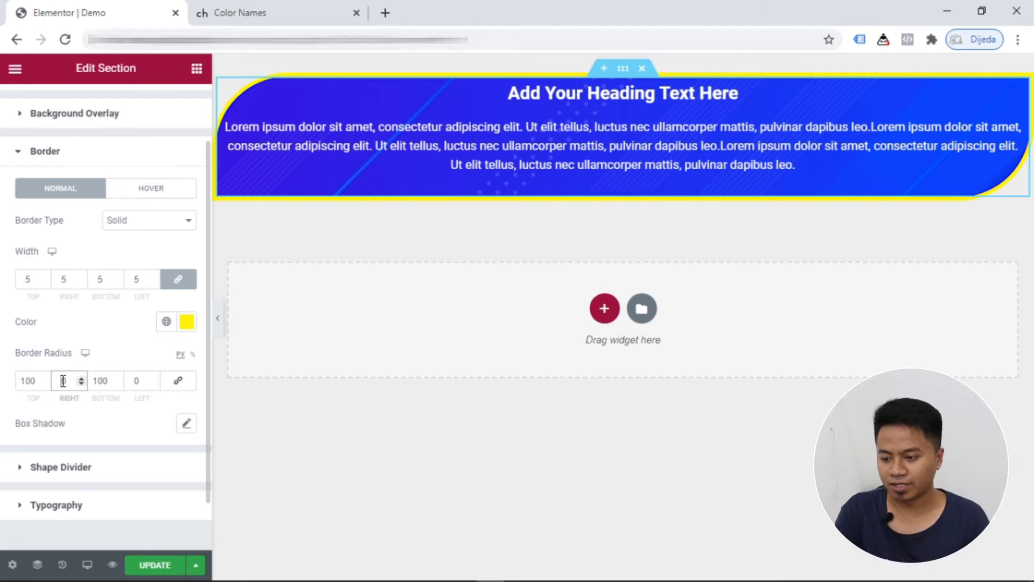
{"action": "type", "text": "5"}
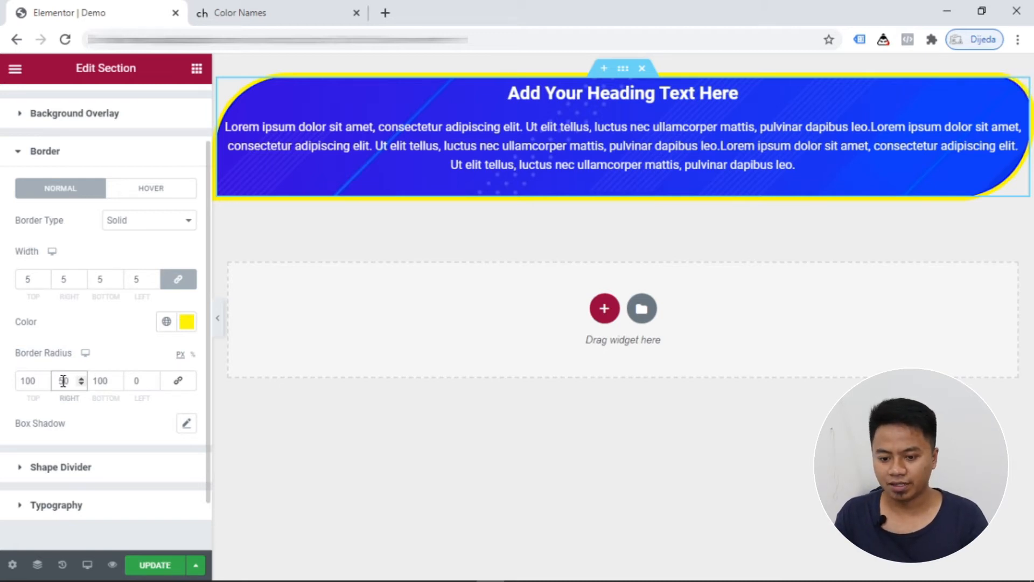
{"action": "left_click", "coordinate": [136, 380]}
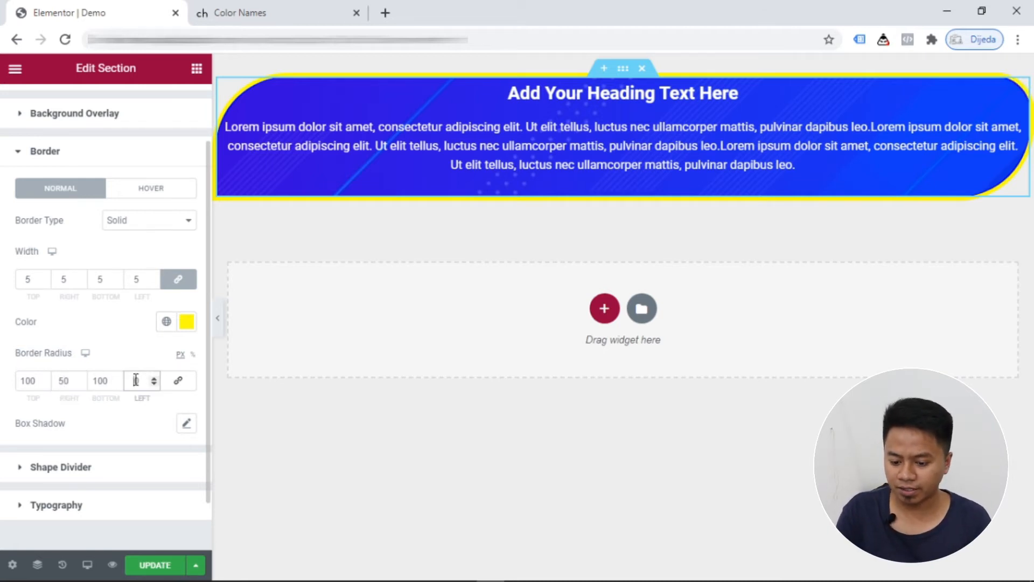
{"action": "type", "text": "300"}
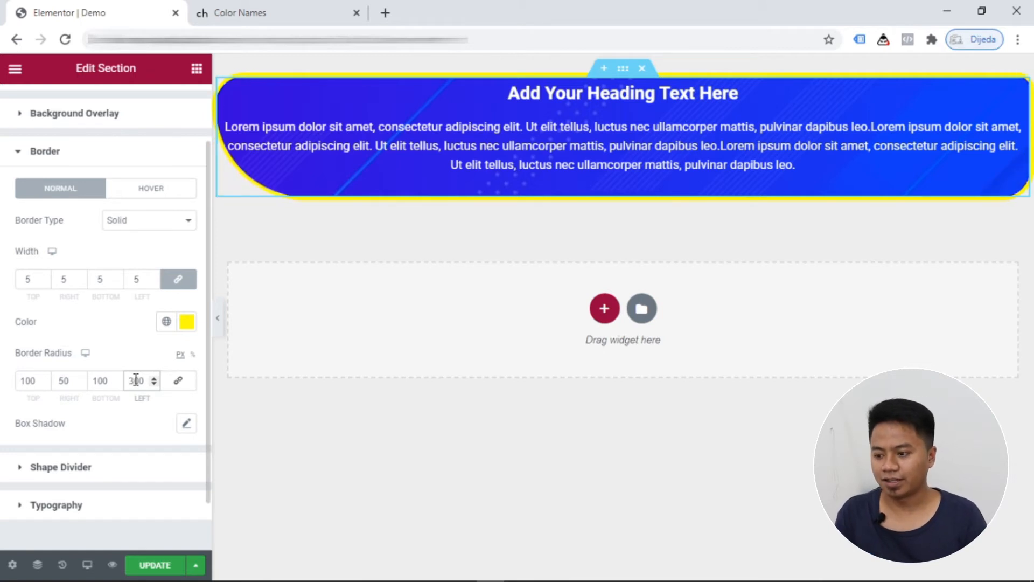
{"action": "key", "text": "Delete"}
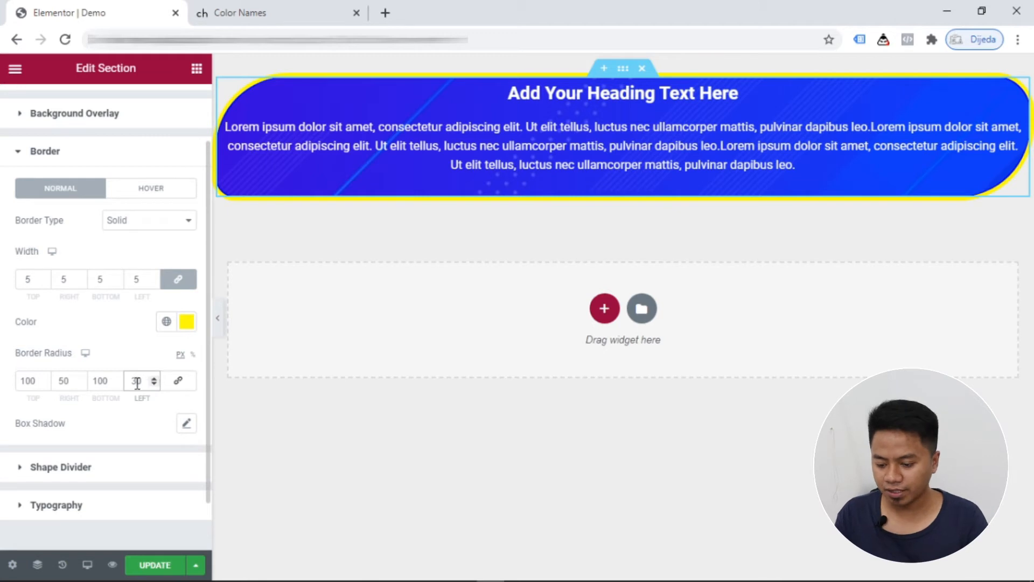
{"action": "key", "text": "BackSpace"}
{"action": "type", "text": "5"}
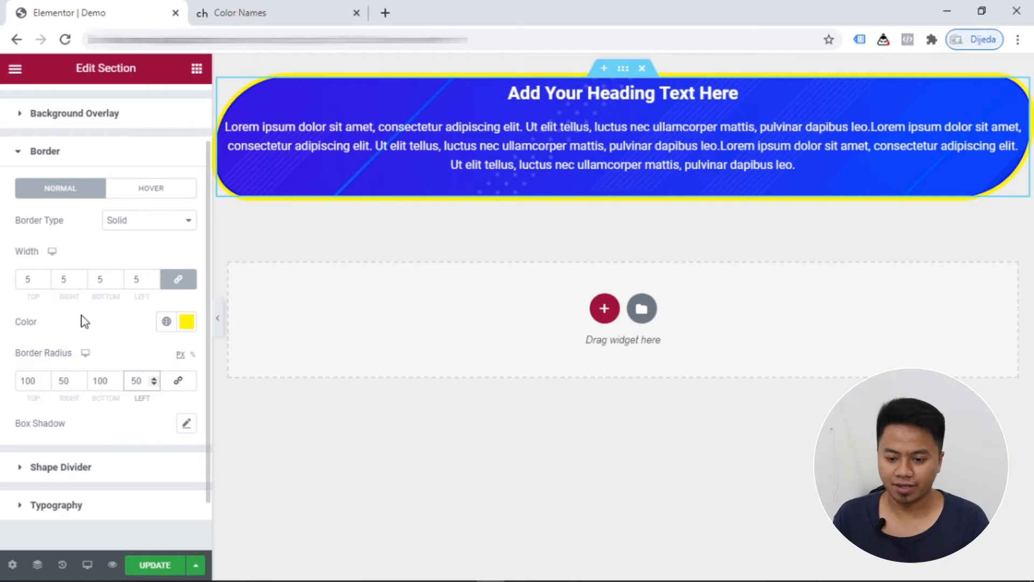
- Link the section's border radius values, clear them all, and set the Border Type to None
{"action": "left_click", "coordinate": [178, 380]}
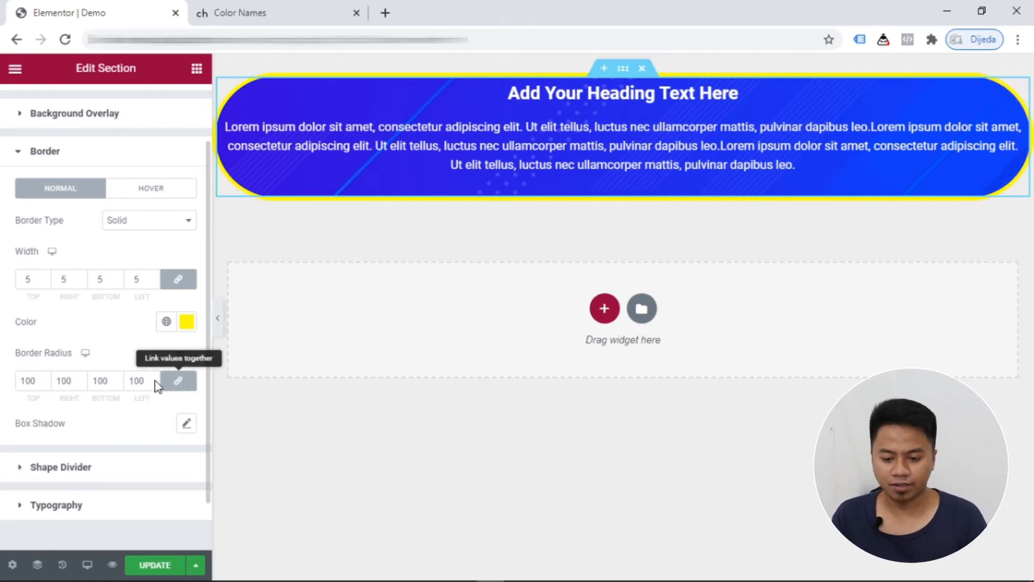
{"action": "double_click", "coordinate": [148, 380]}
{"action": "key", "text": "BackSpace"}
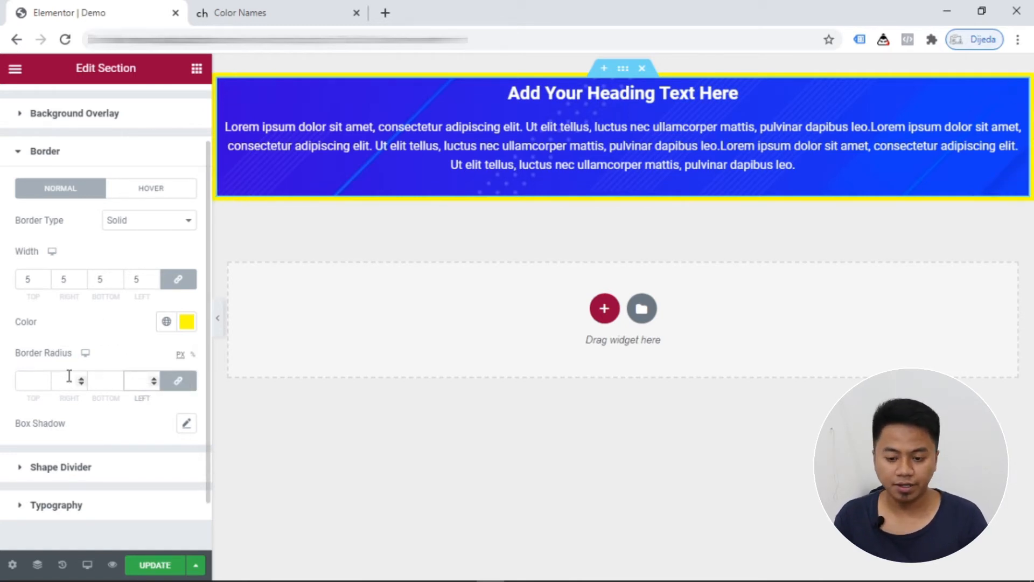
{"action": "left_click", "coordinate": [162, 221]}
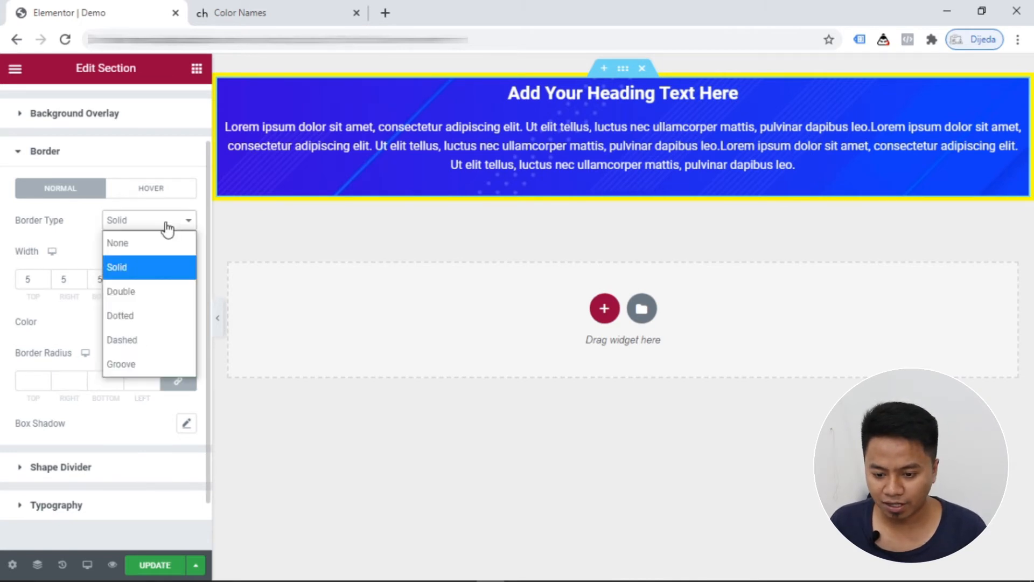
{"action": "left_click", "coordinate": [138, 245]}
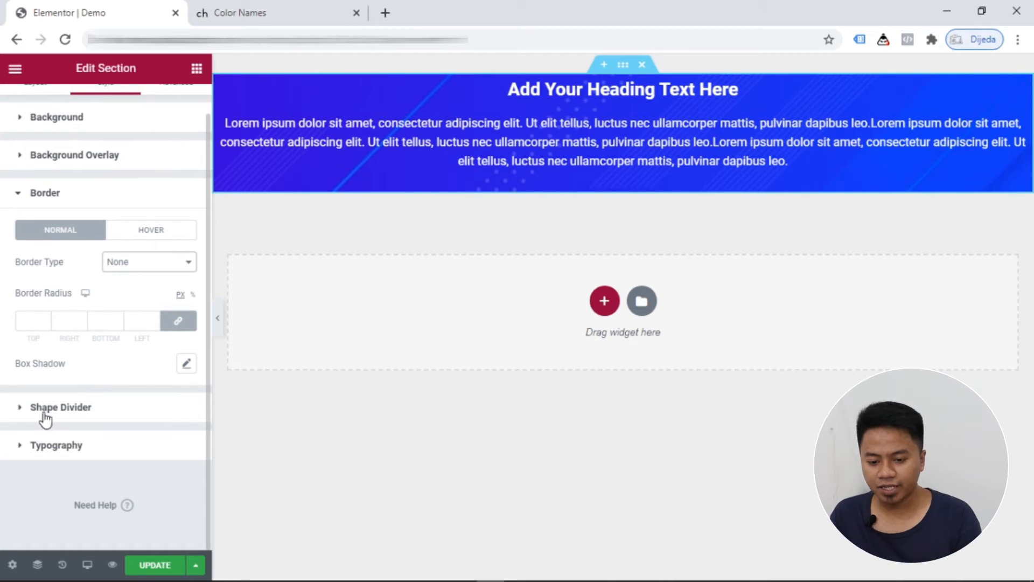
- Set the section's Height to Min Height with a minimum height of 384 px
{"action": "left_click", "coordinate": [83, 410]}
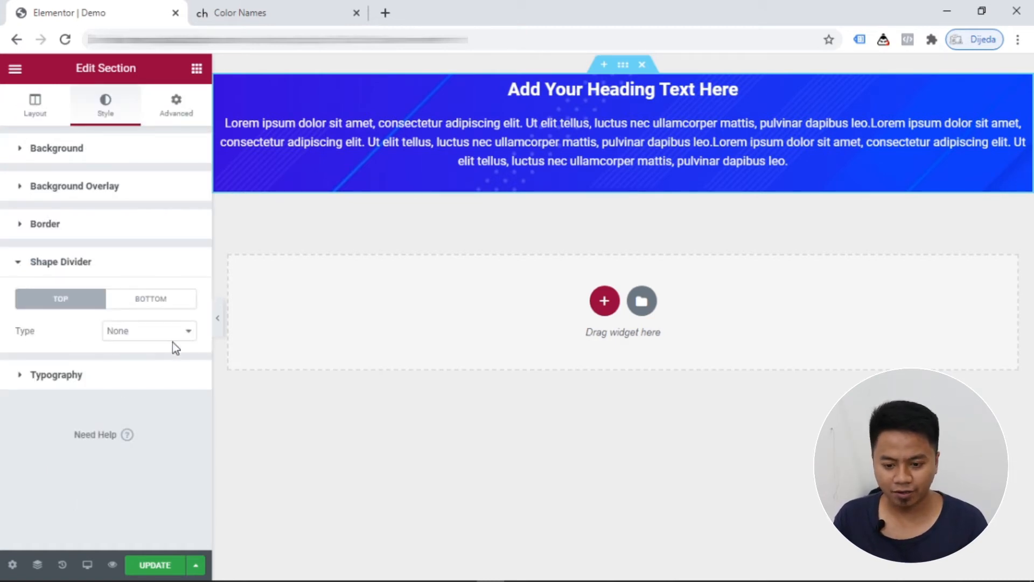
{"action": "left_click", "coordinate": [36, 110]}
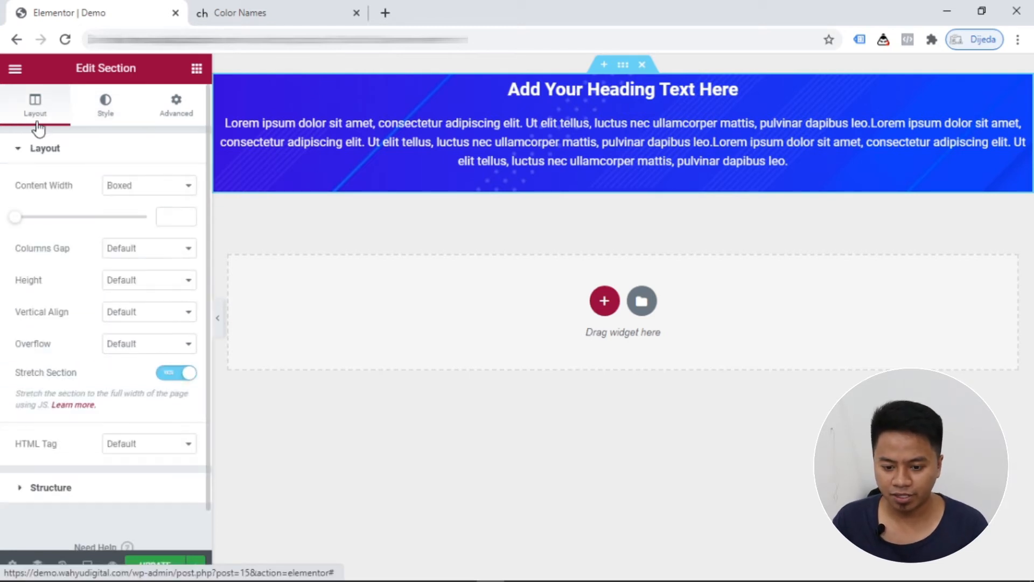
{"action": "left_click", "coordinate": [183, 284]}
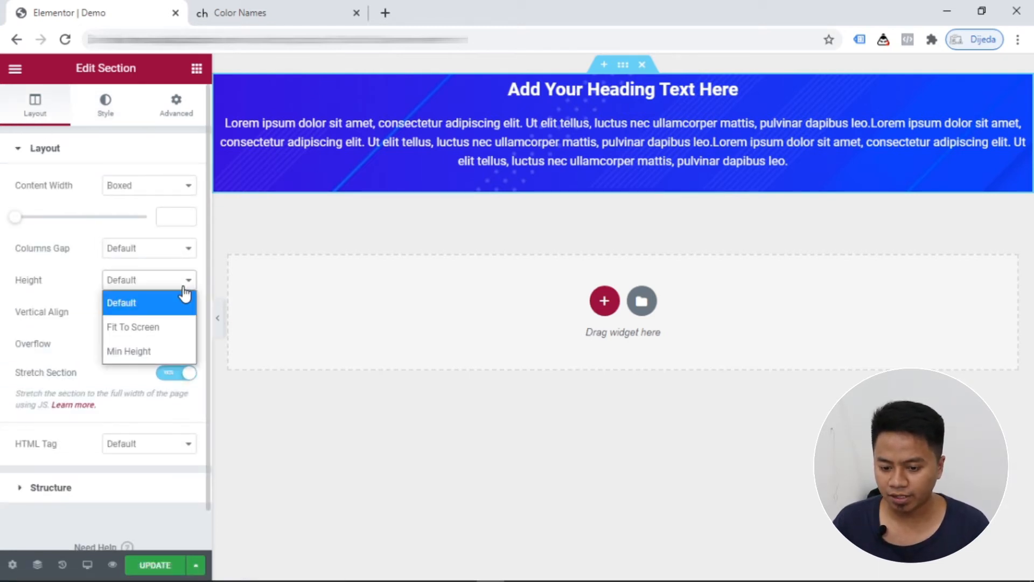
{"action": "left_click", "coordinate": [147, 345]}
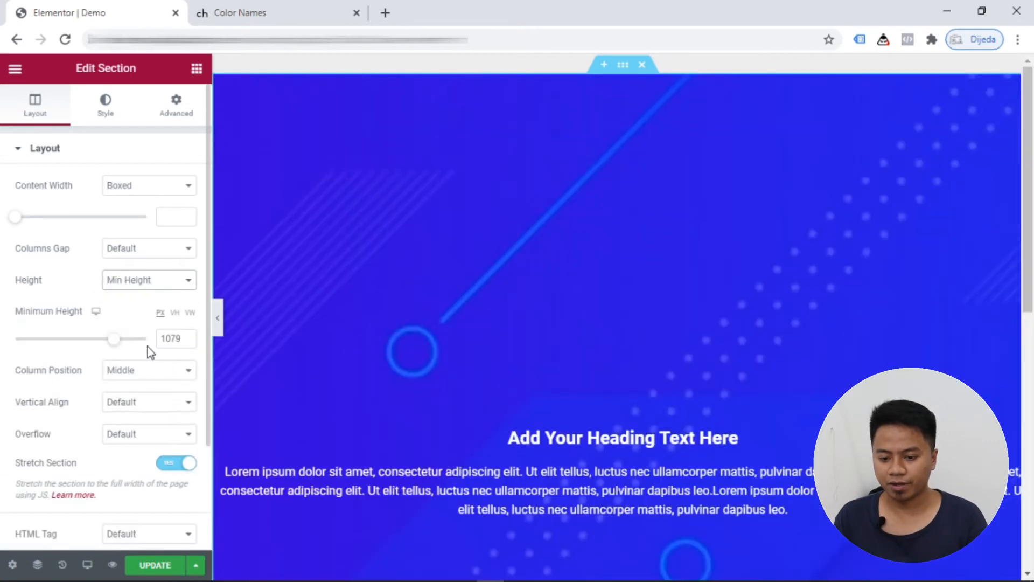
{"action": "left_click_drag", "start_coordinate": [118, 340], "coordinate": [51, 340]}
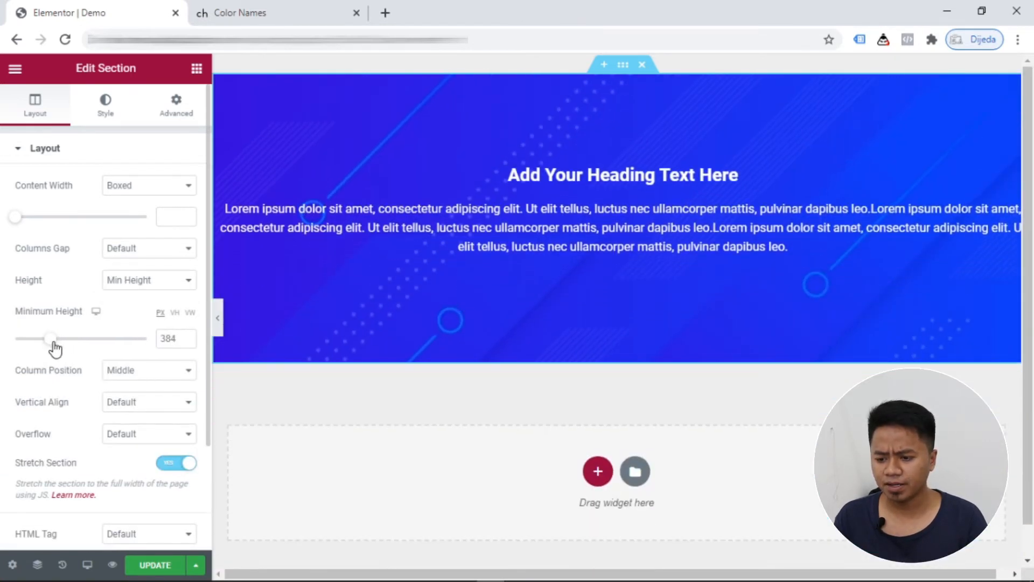
- Add a Waves shape divider to the top of the section
{"action": "left_click", "coordinate": [105, 105]}
{"action": "scroll", "coordinate": [108, 387], "scroll_direction": "down", "scroll_amount": 2}
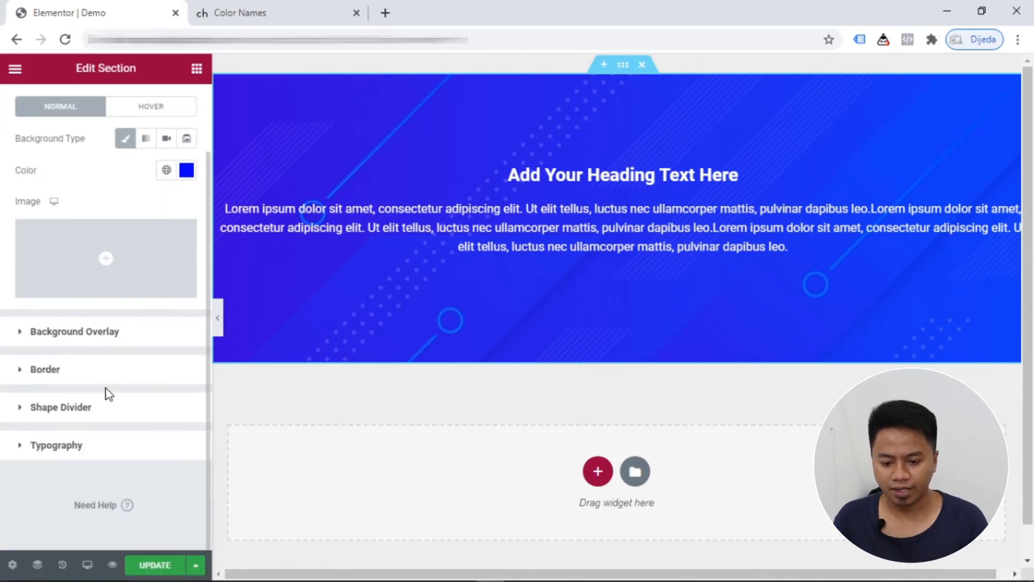
{"action": "left_click", "coordinate": [129, 411]}
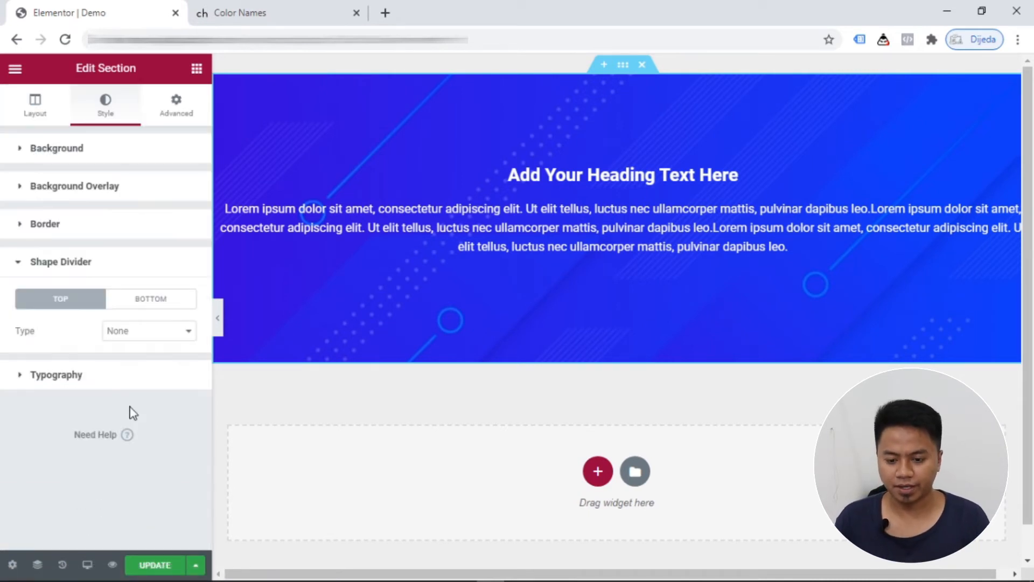
{"action": "left_click", "coordinate": [183, 339]}
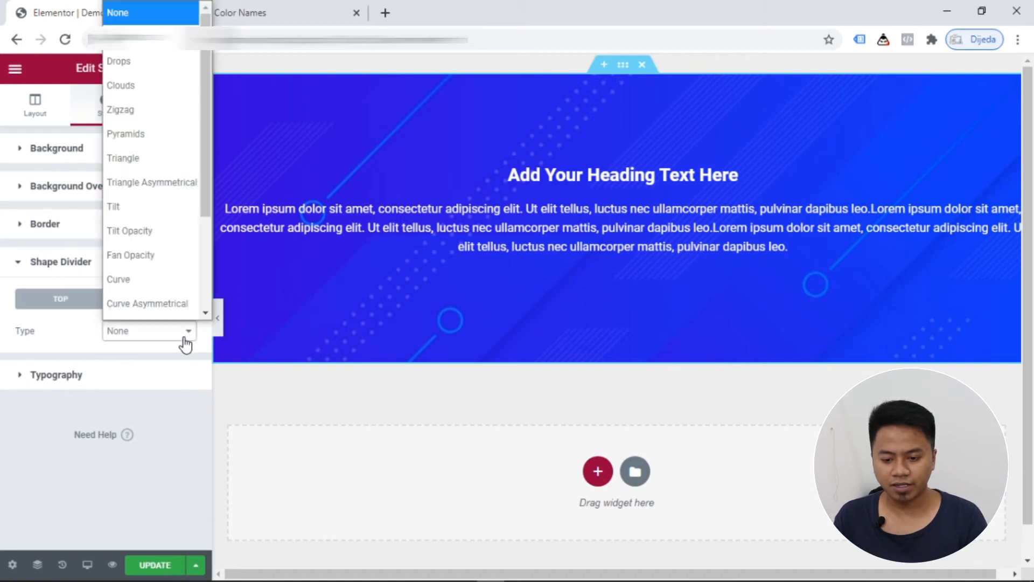
{"action": "scroll", "coordinate": [153, 269], "scroll_direction": "down", "scroll_amount": 3}
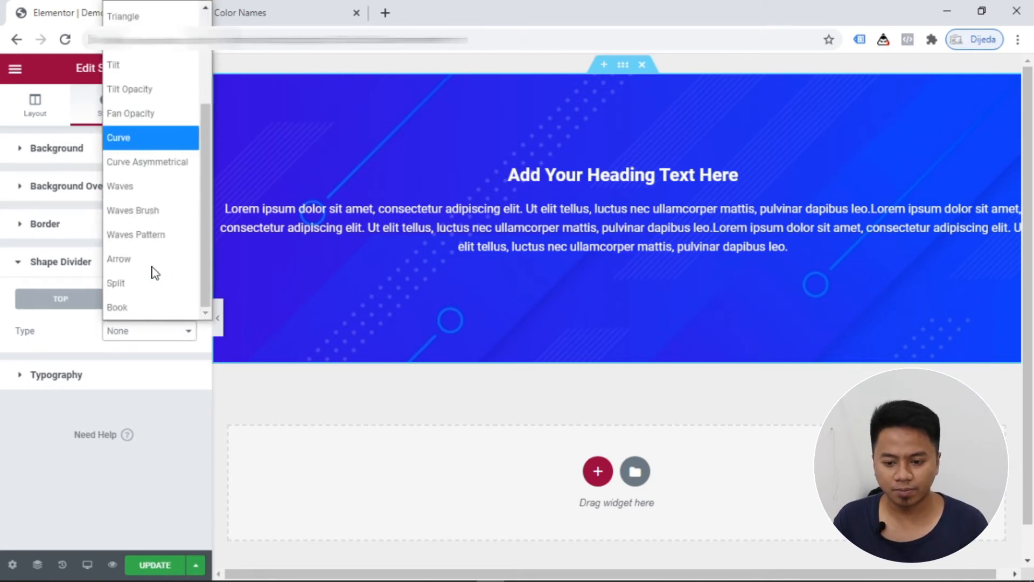
{"action": "left_click", "coordinate": [150, 188]}
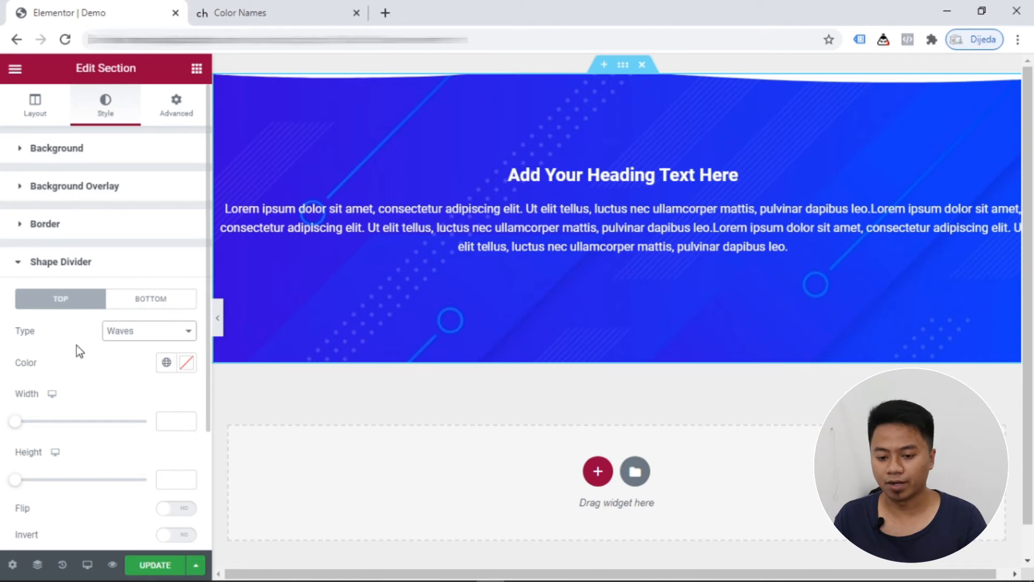
- Set the top shape divider's color to the blue #0000ff, consulting the Color Names page
{"action": "left_click", "coordinate": [286, 9]}
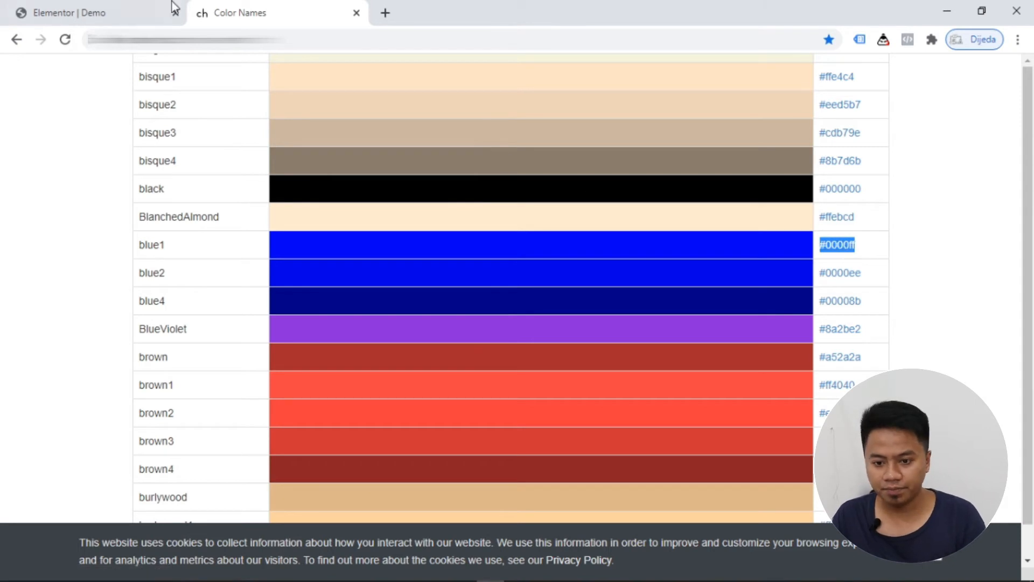
{"action": "left_click", "coordinate": [70, 9]}
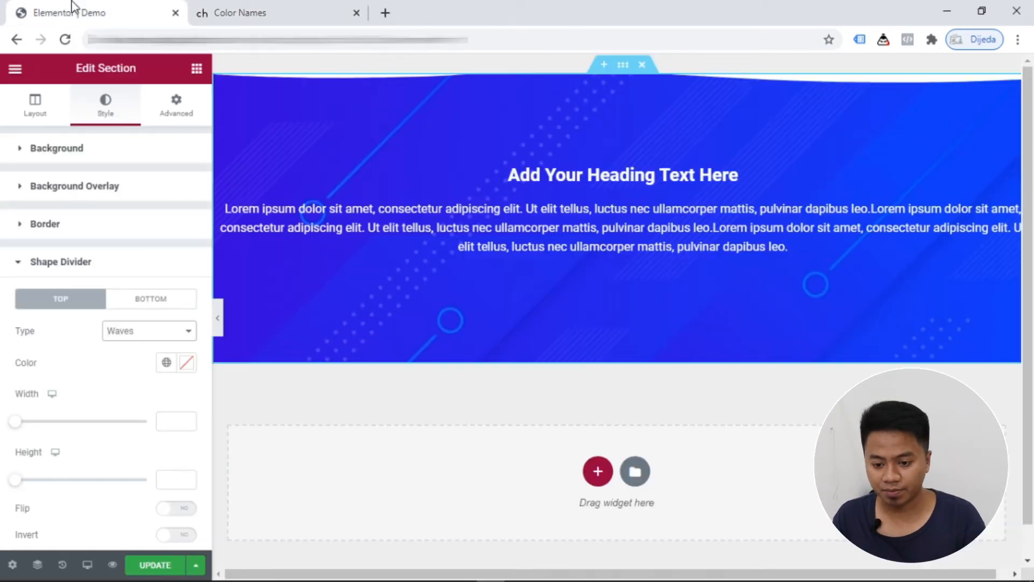
{"action": "left_click", "coordinate": [184, 364]}
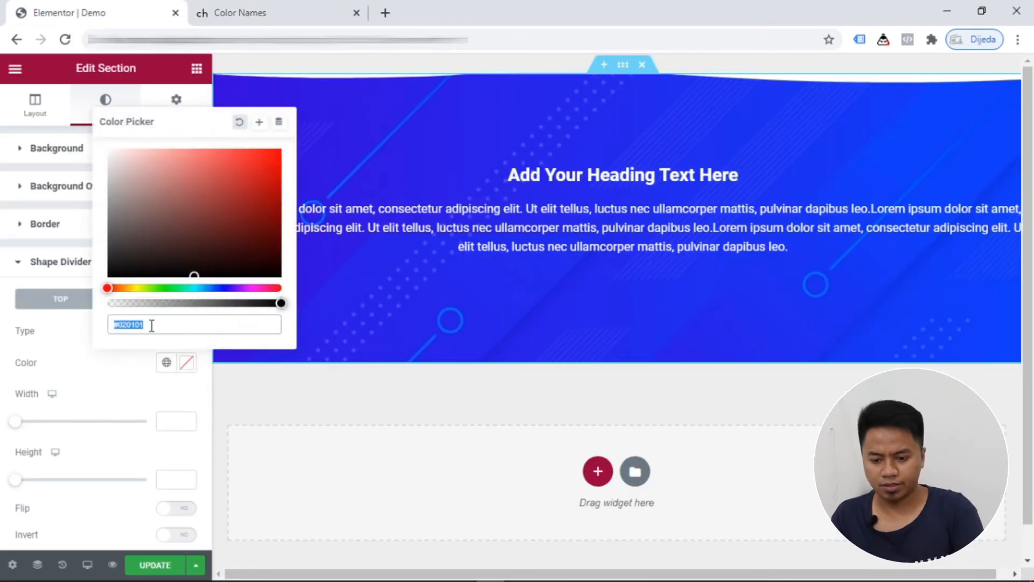
{"action": "type", "text": "#0000ff"}
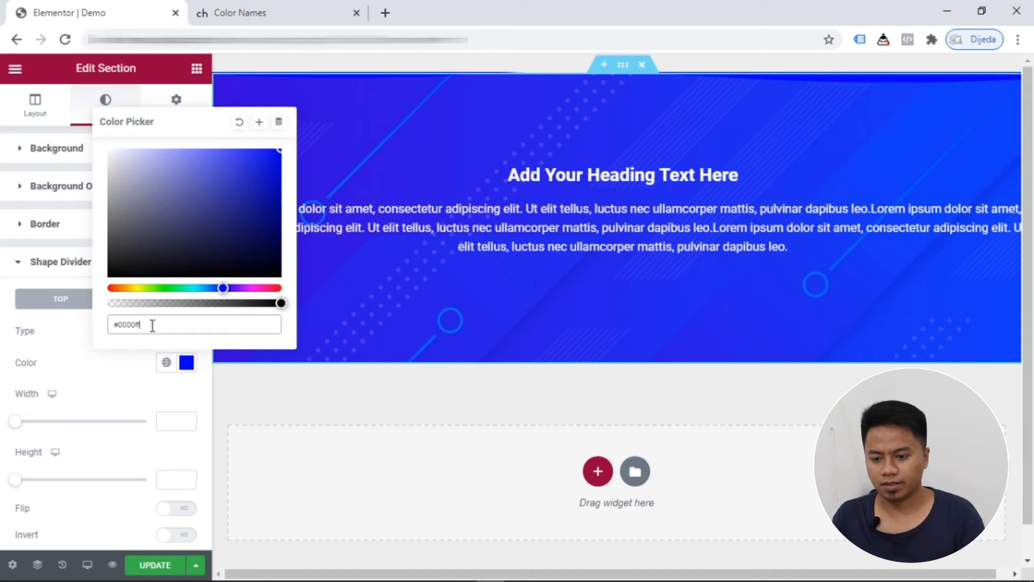
{"action": "left_click", "coordinate": [190, 368]}
- Adjust the top shape divider's size to a Width of 121 and a Height of 66
{"action": "scroll", "coordinate": [102, 370], "scroll_direction": "down", "scroll_amount": 2}
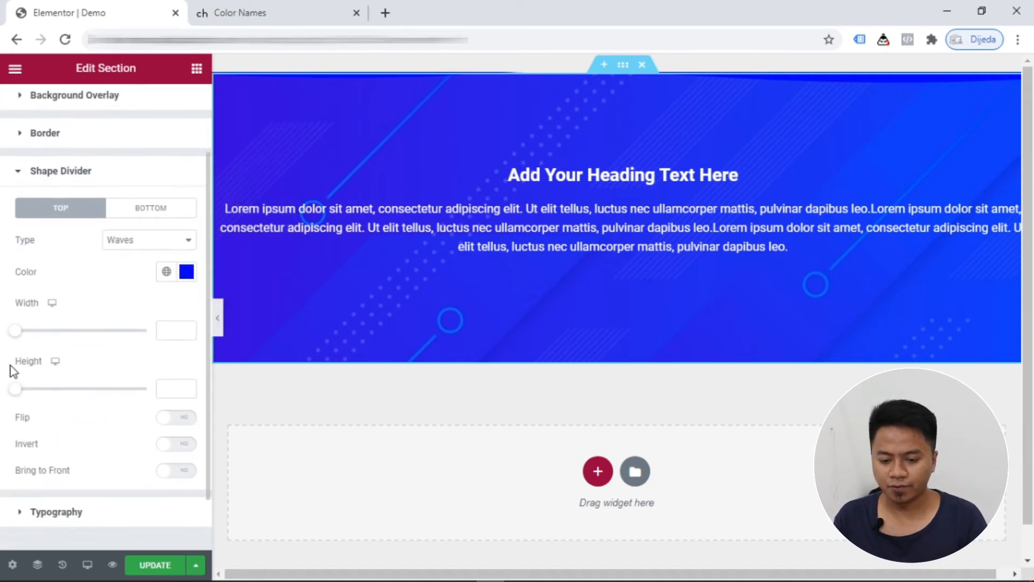
{"action": "left_click_drag", "start_coordinate": [18, 334], "coordinate": [34, 332]}
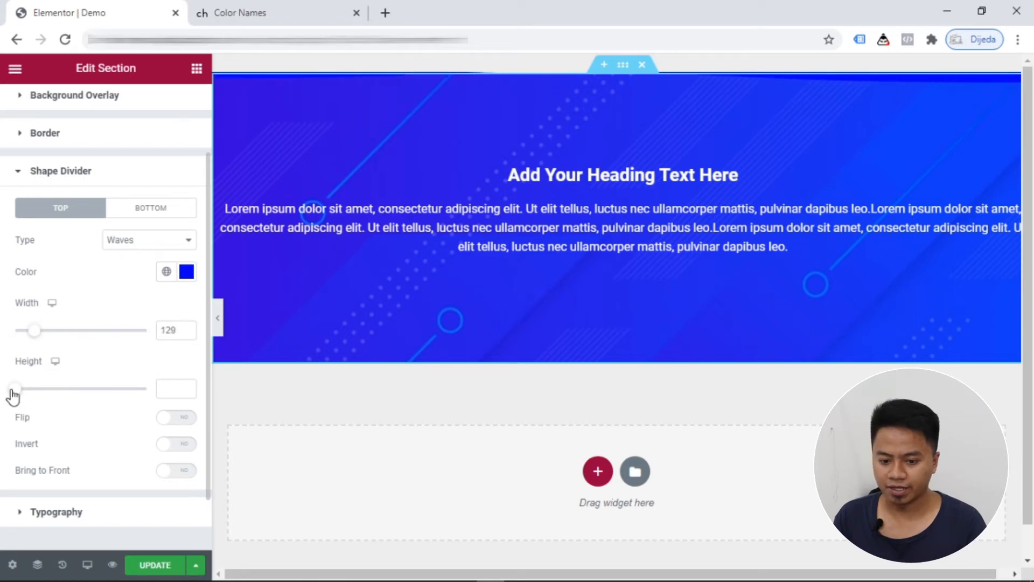
{"action": "left_click_drag", "start_coordinate": [14, 392], "coordinate": [47, 401]}
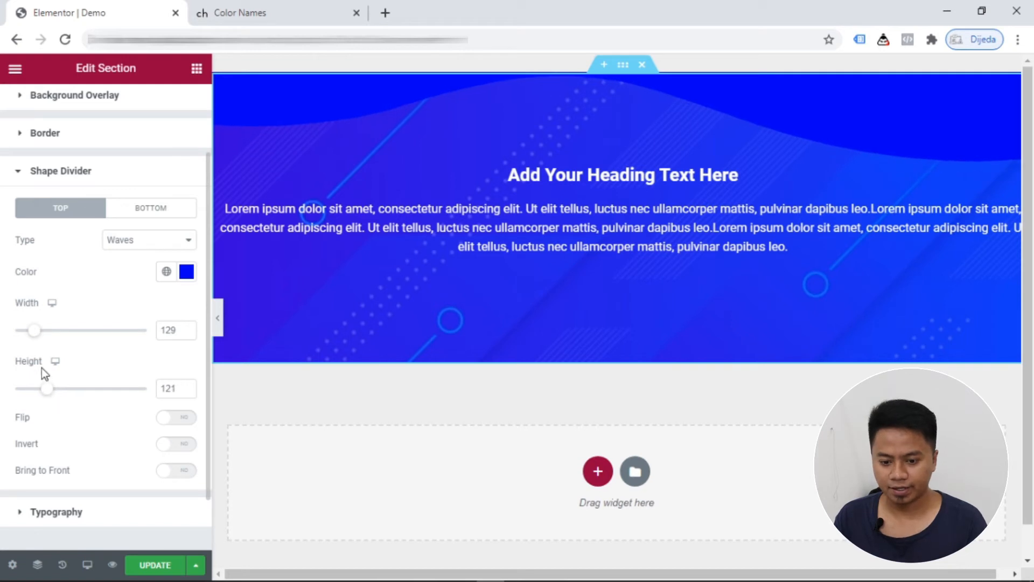
{"action": "left_click_drag", "start_coordinate": [35, 339], "coordinate": [31, 337]}
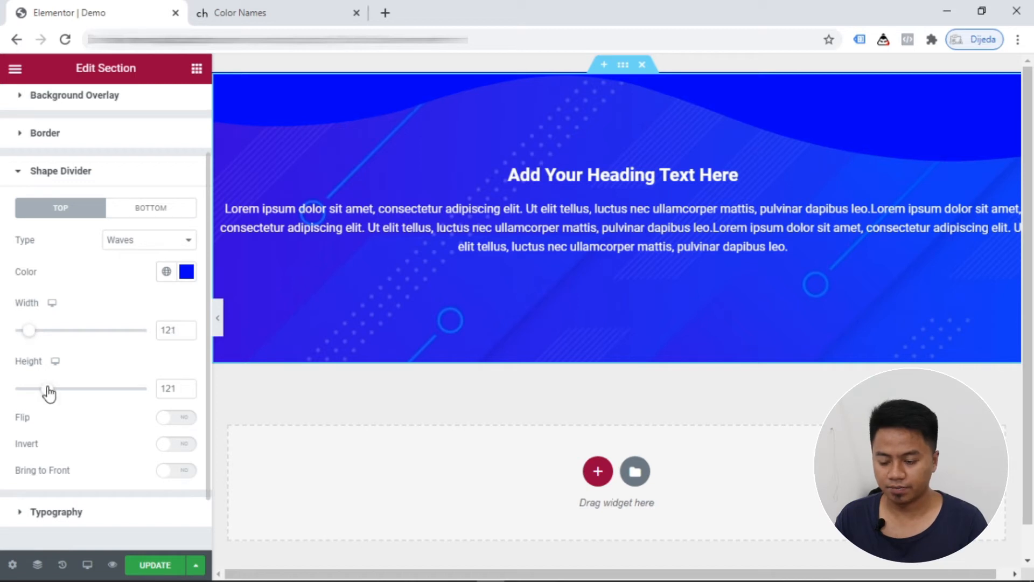
{"action": "mouse_move", "coordinate": [46, 390]}
{"action": "left_mouse_down"}
{"action": "mouse_move", "coordinate": [26, 387]}
{"action": "mouse_move", "coordinate": [34, 389]}
{"action": "left_mouse_up"}
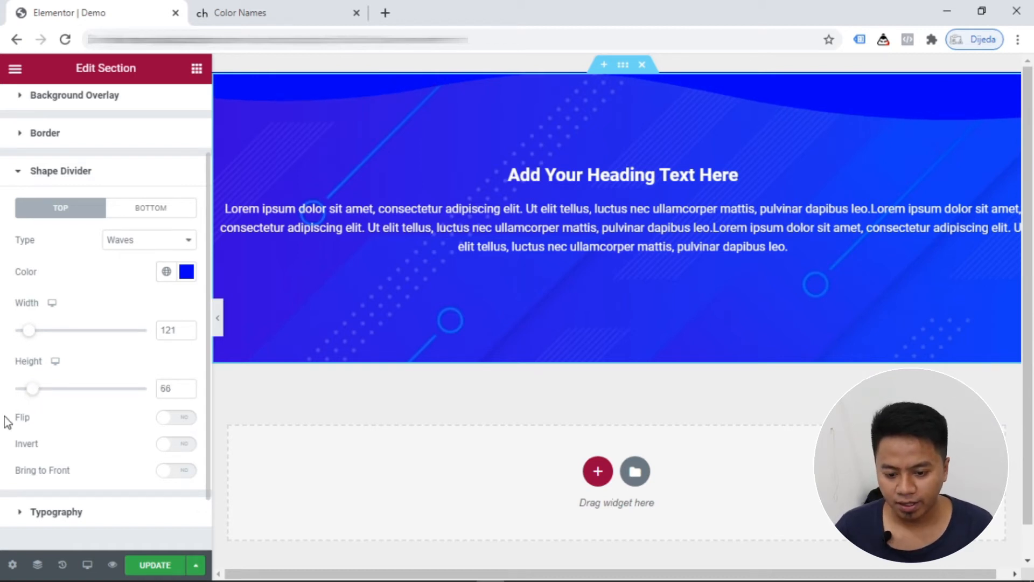
- Try the Flip and Invert options on the top shape divider, switching each one off again
{"action": "left_click", "coordinate": [182, 422]}
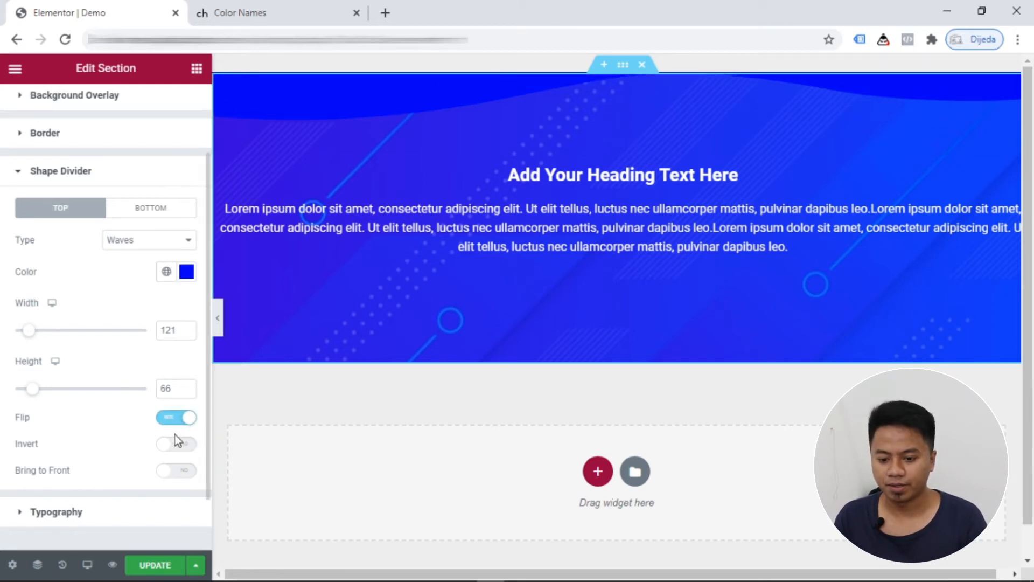
{"action": "left_click", "coordinate": [182, 419]}
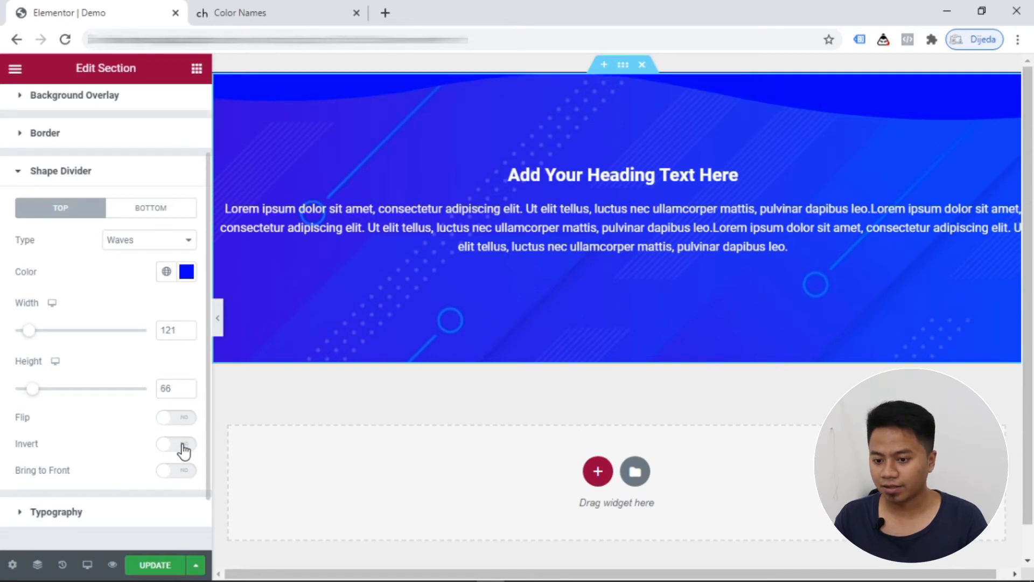
{"action": "left_click", "coordinate": [184, 447]}
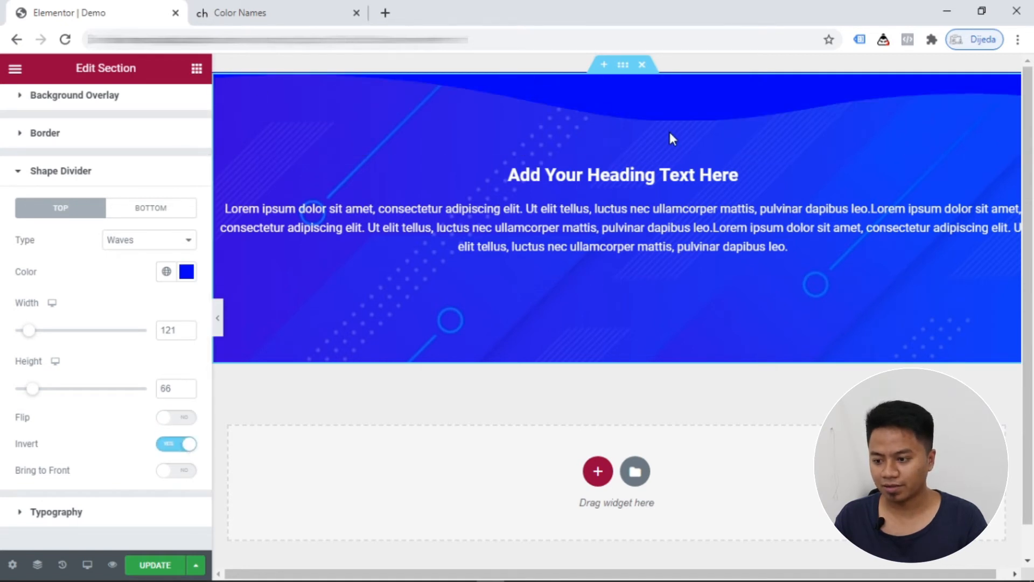
{"action": "left_click", "coordinate": [181, 448]}
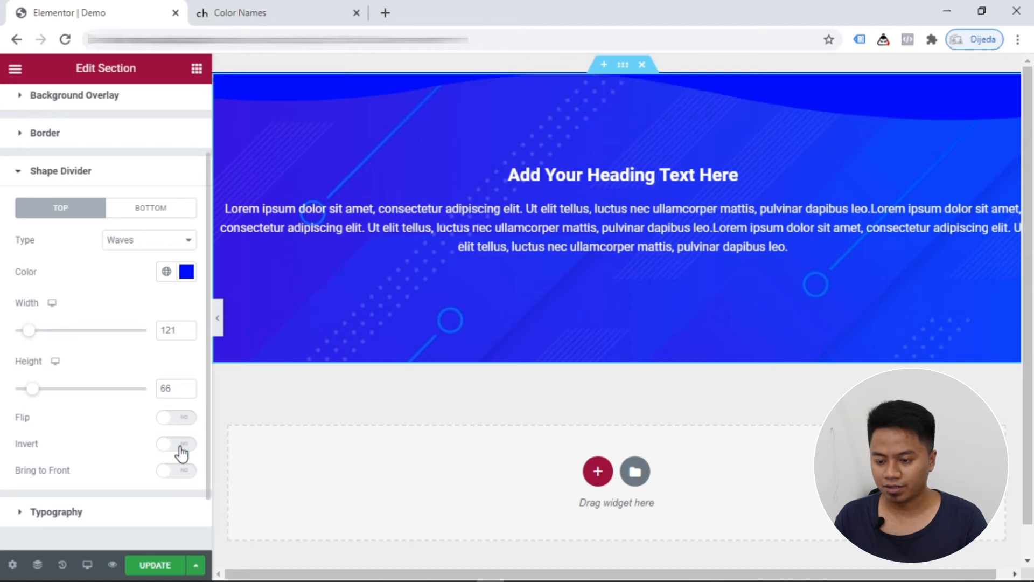
{"action": "left_click", "coordinate": [182, 421]}
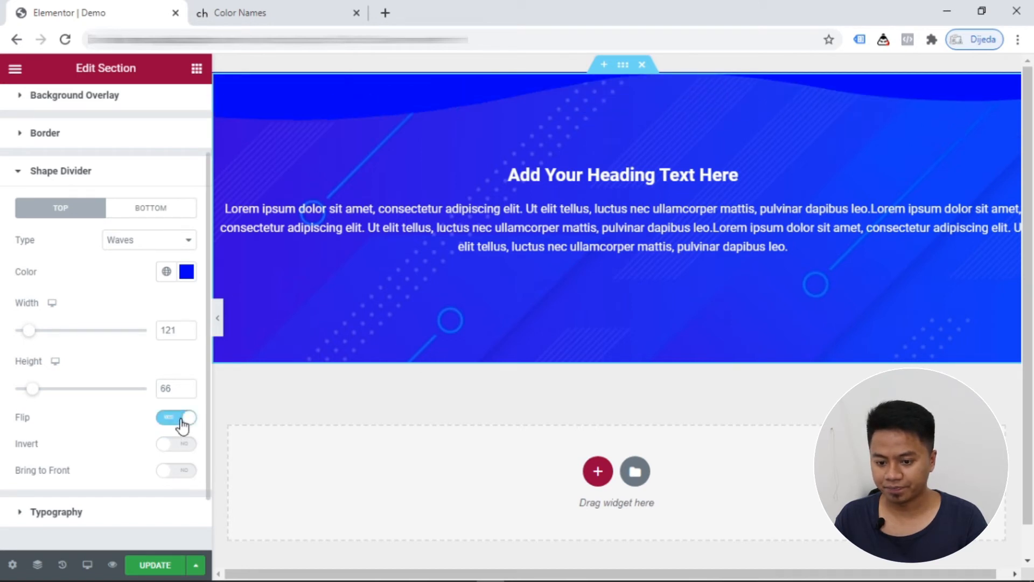
{"action": "left_click", "coordinate": [182, 421]}
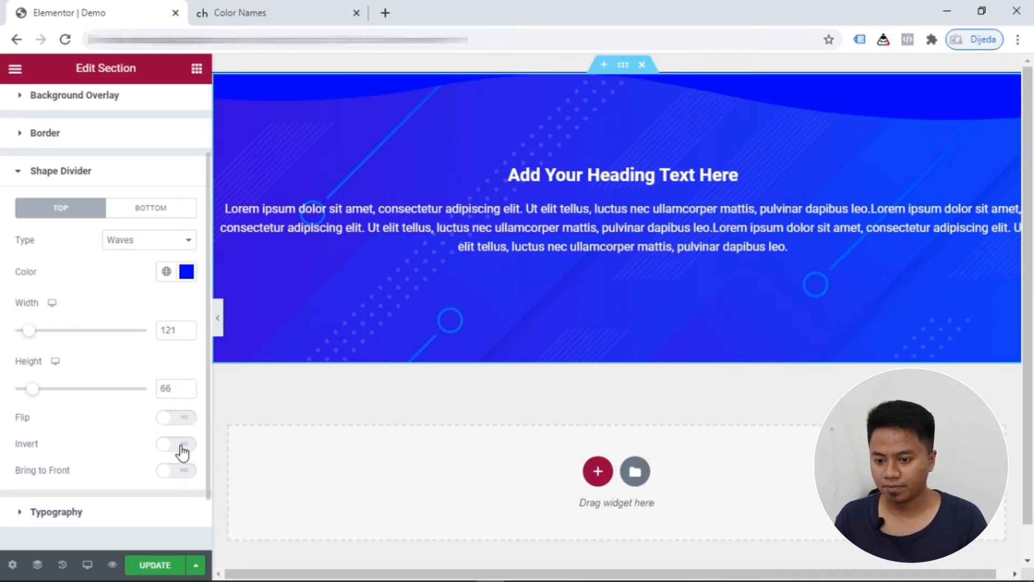
- Toggle Invert on and off for the top shape divider, and turn on its Flip option
{"action": "left_click", "coordinate": [182, 448]}
{"action": "left_click", "coordinate": [182, 449]}
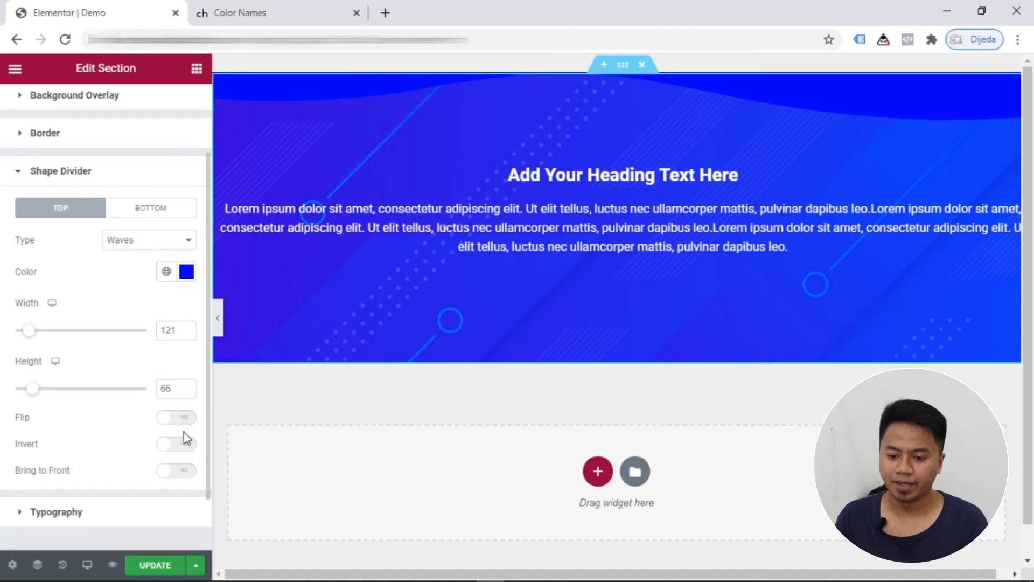
{"action": "left_click", "coordinate": [185, 422]}
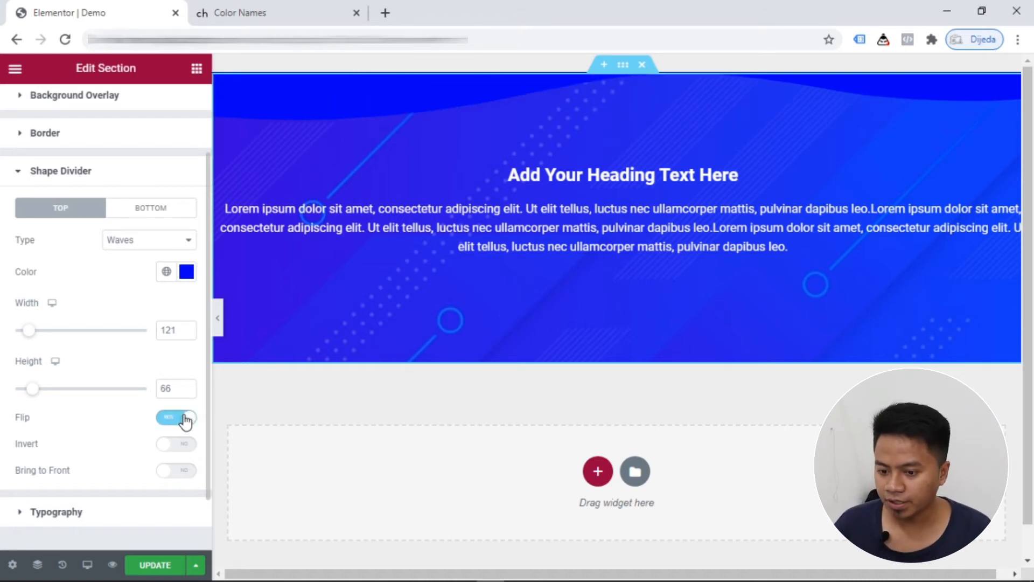
- Add a Waves shape divider to the bottom of the section and color it #0000FF
{"action": "left_click", "coordinate": [158, 213]}
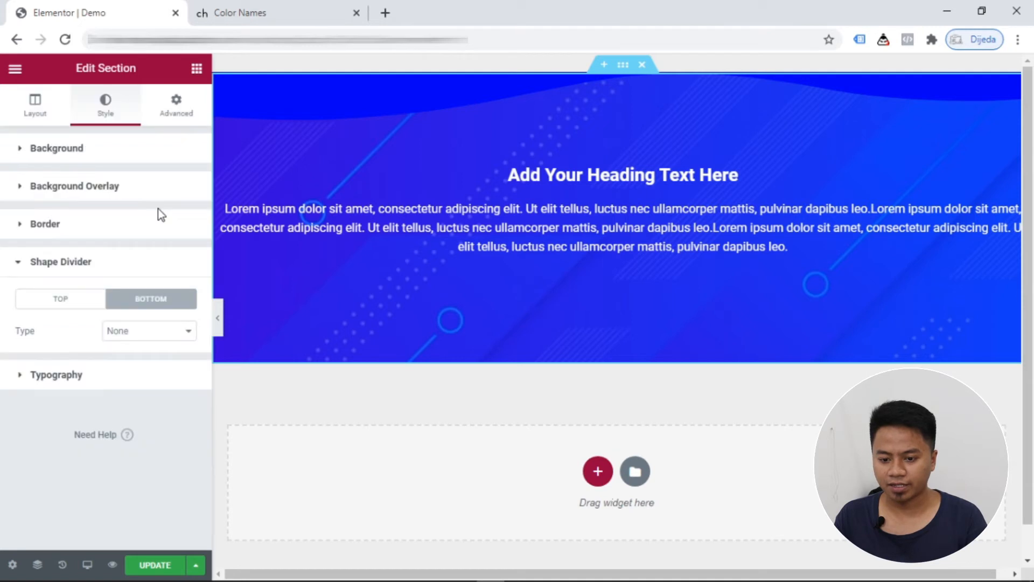
{"action": "left_click", "coordinate": [141, 343]}
{"action": "scroll", "coordinate": [142, 269], "scroll_direction": "down", "scroll_amount": 3}
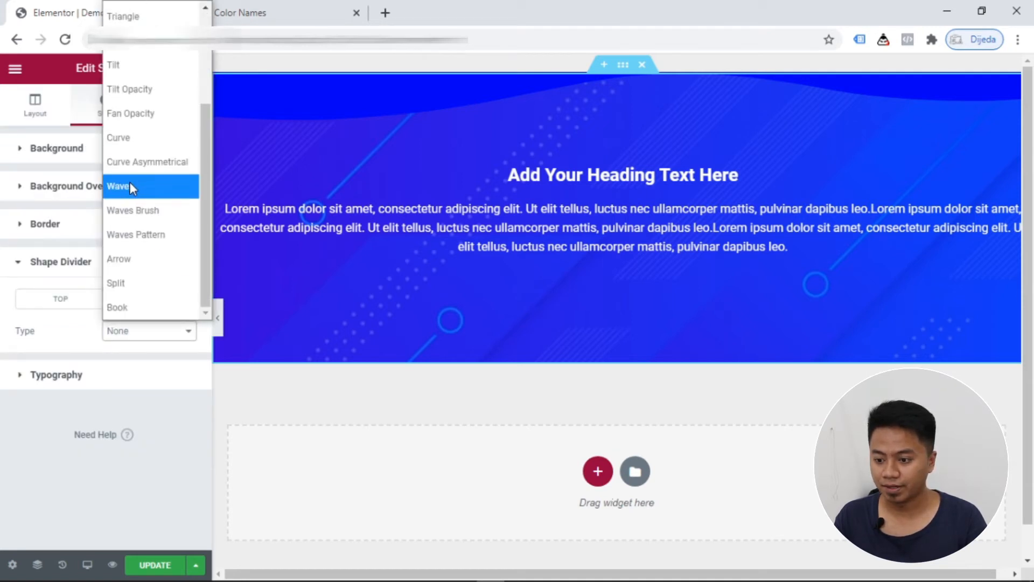
{"action": "left_click", "coordinate": [129, 186]}
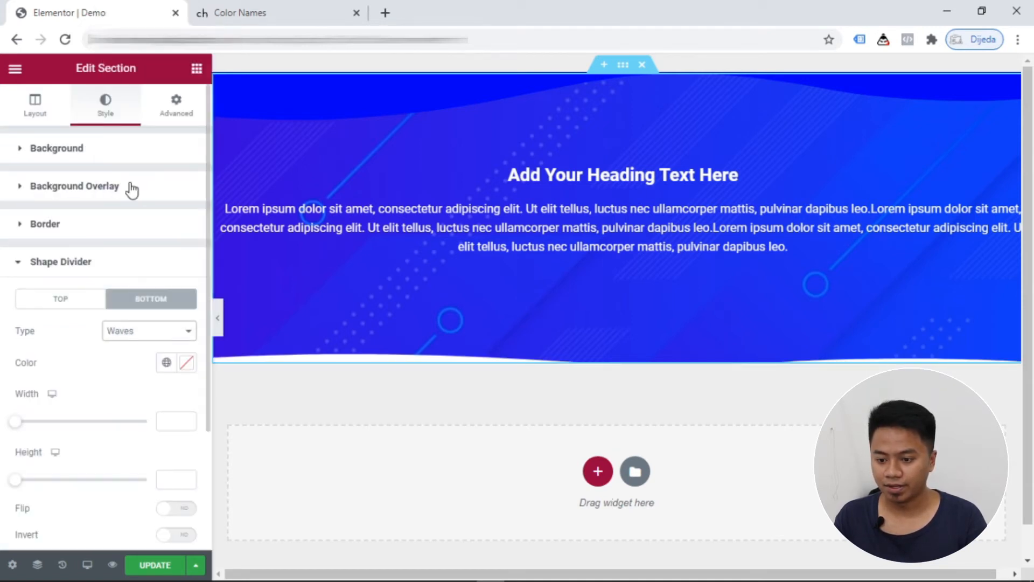
{"action": "left_click", "coordinate": [187, 363]}
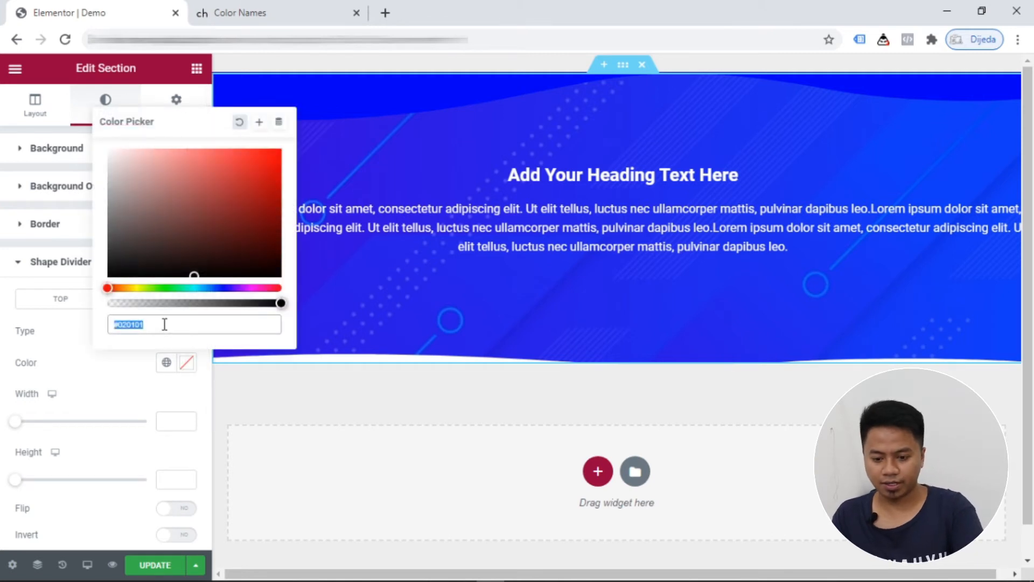
{"action": "type", "text": "#0000FF"}
{"action": "left_click", "coordinate": [186, 362]}
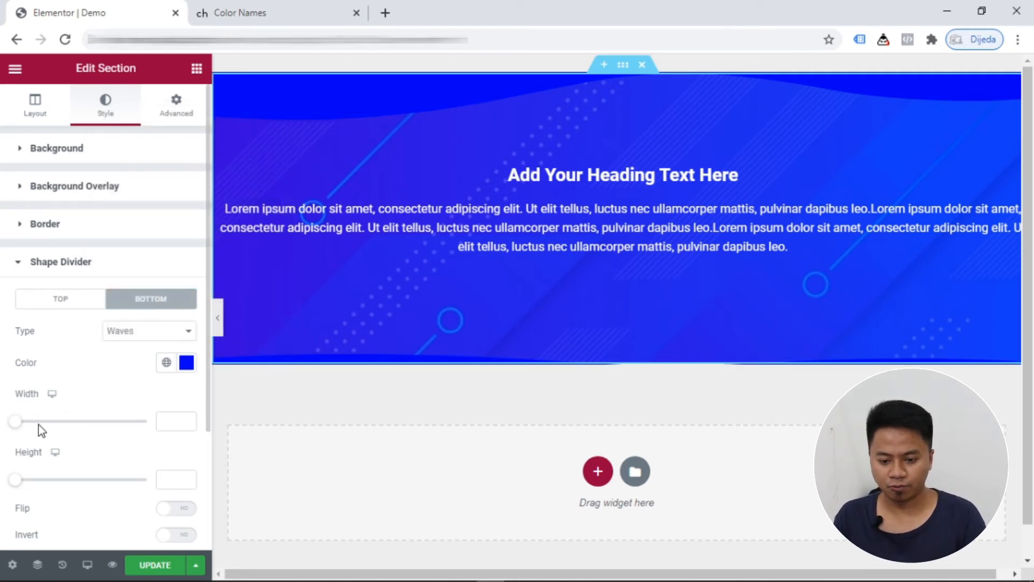
- Set the bottom shape divider's Width to 120 and Height to 66, and turn on its Invert option
{"action": "left_click_drag", "start_coordinate": [16, 421], "coordinate": [30, 421]}
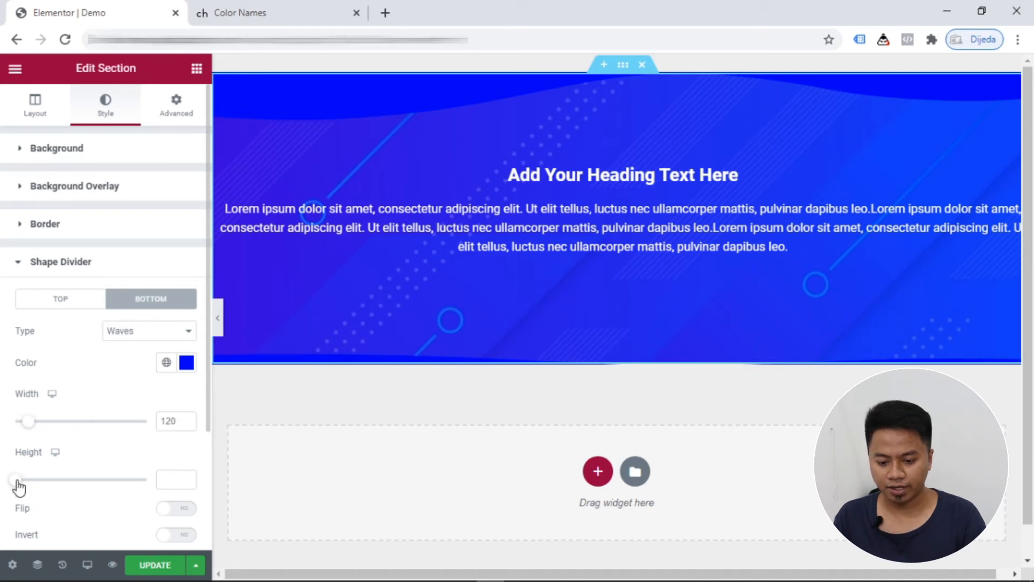
{"action": "left_click_drag", "start_coordinate": [16, 481], "coordinate": [36, 489]}
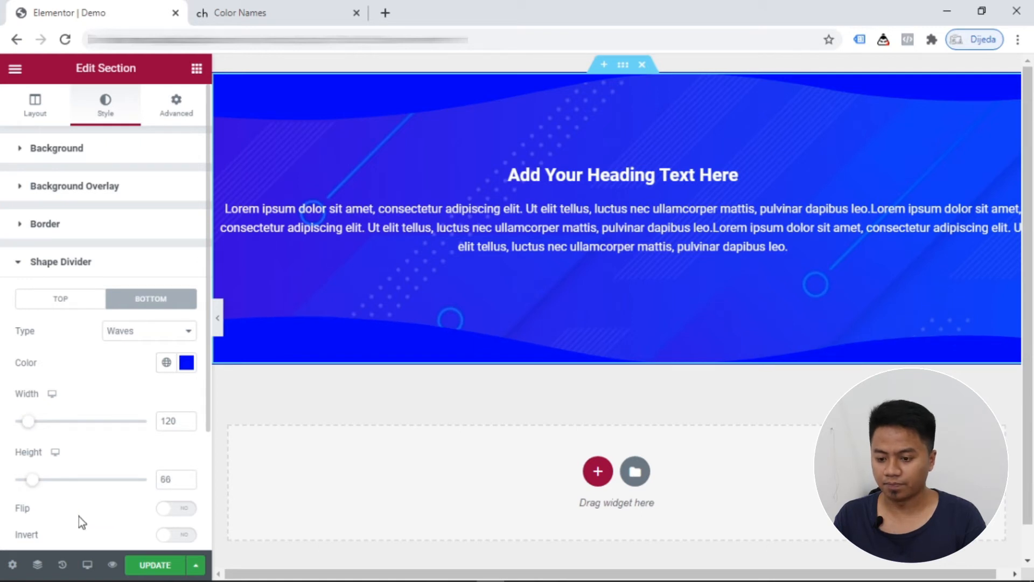
{"action": "scroll", "coordinate": [85, 518], "scroll_direction": "down", "scroll_amount": 3}
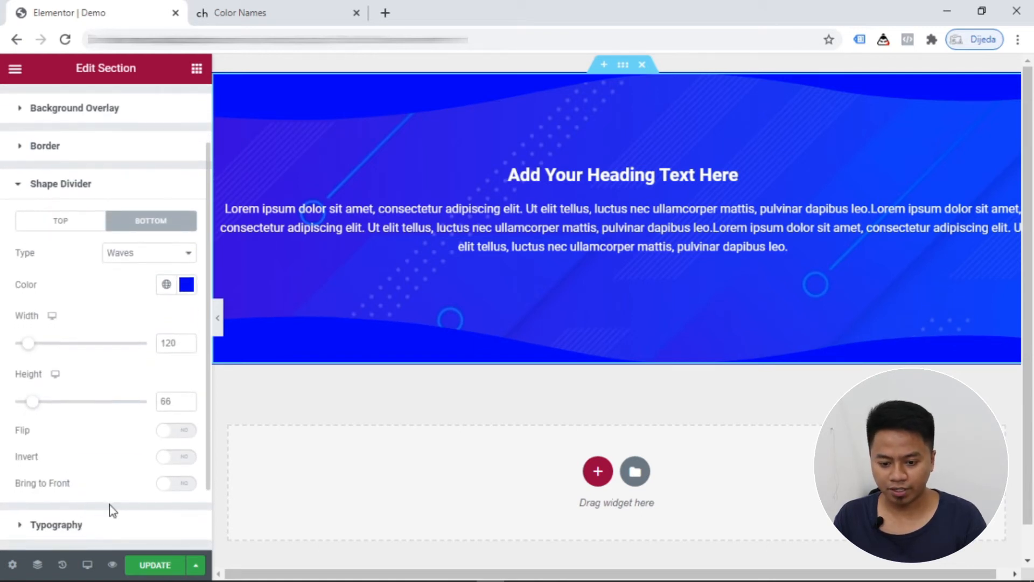
{"action": "left_click", "coordinate": [179, 462]}
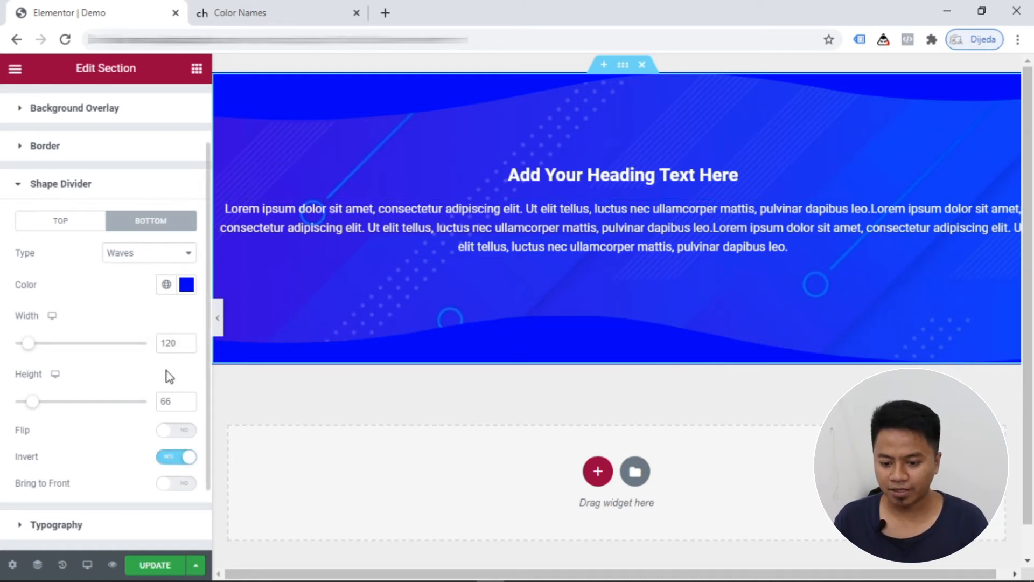
{"action": "scroll", "coordinate": [93, 444], "scroll_direction": "down", "scroll_amount": 2}
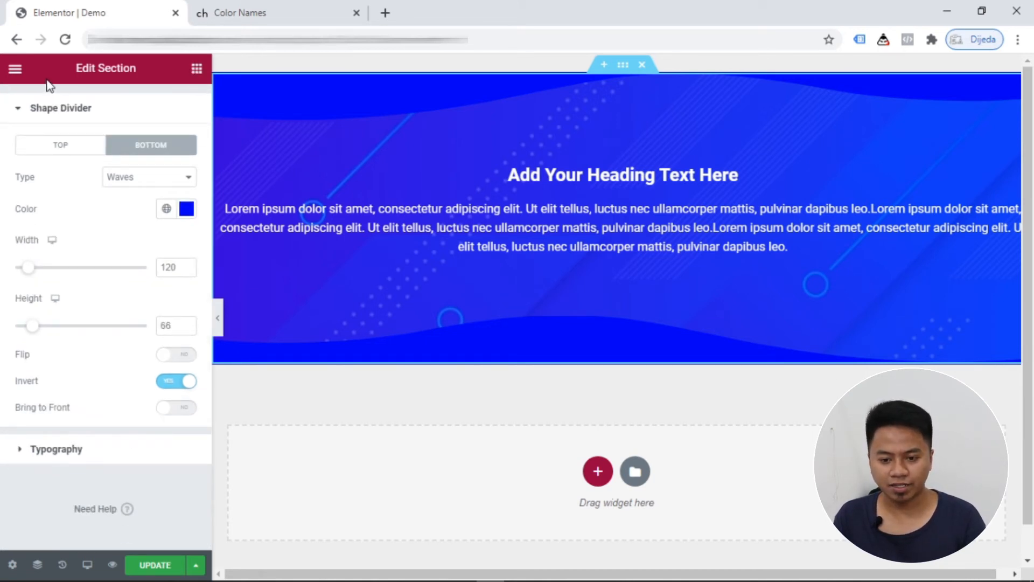
- Try Minimum Height values of 889 and 417 px for the section
{"action": "scroll", "coordinate": [70, 124], "scroll_direction": "up", "scroll_amount": 4}
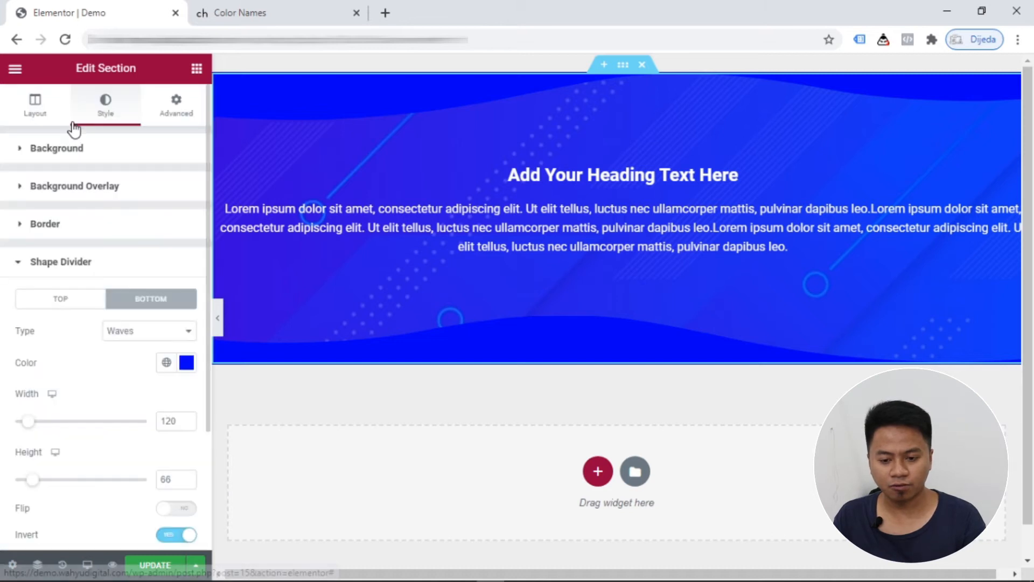
{"action": "left_click", "coordinate": [24, 107]}
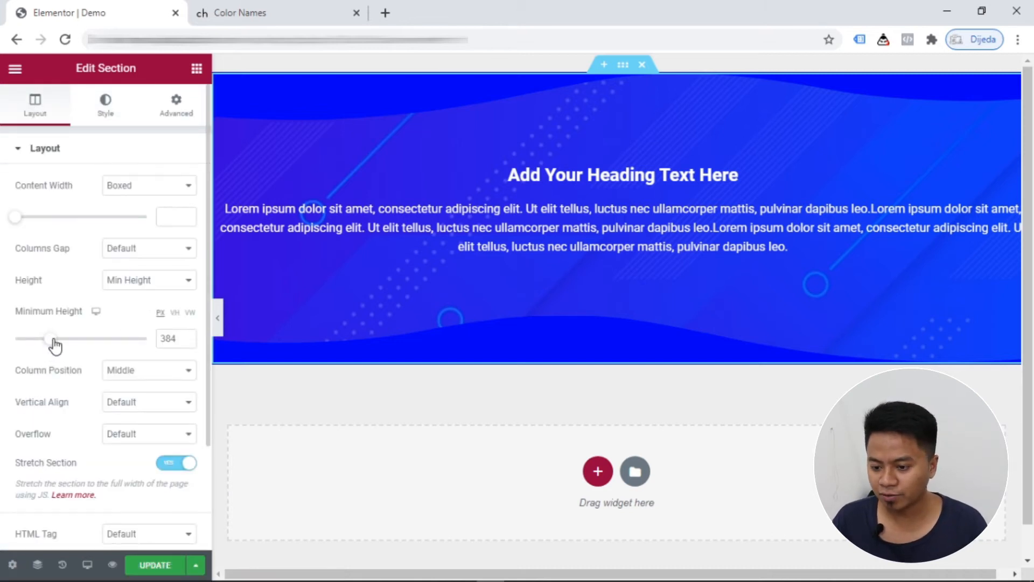
{"action": "left_click_drag", "start_coordinate": [51, 344], "coordinate": [97, 344]}
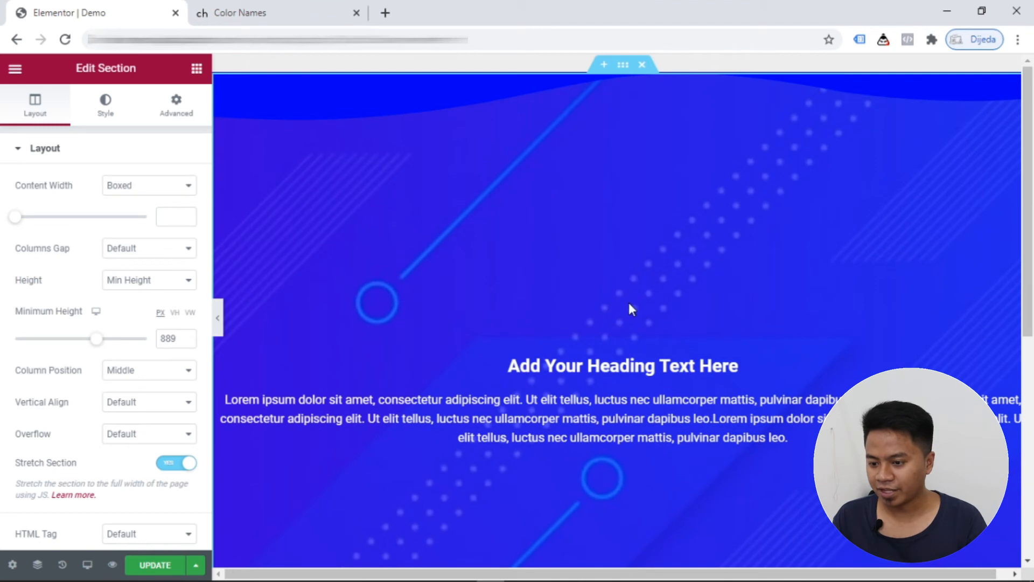
{"action": "scroll", "coordinate": [477, 410], "scroll_direction": "down", "scroll_amount": 7}
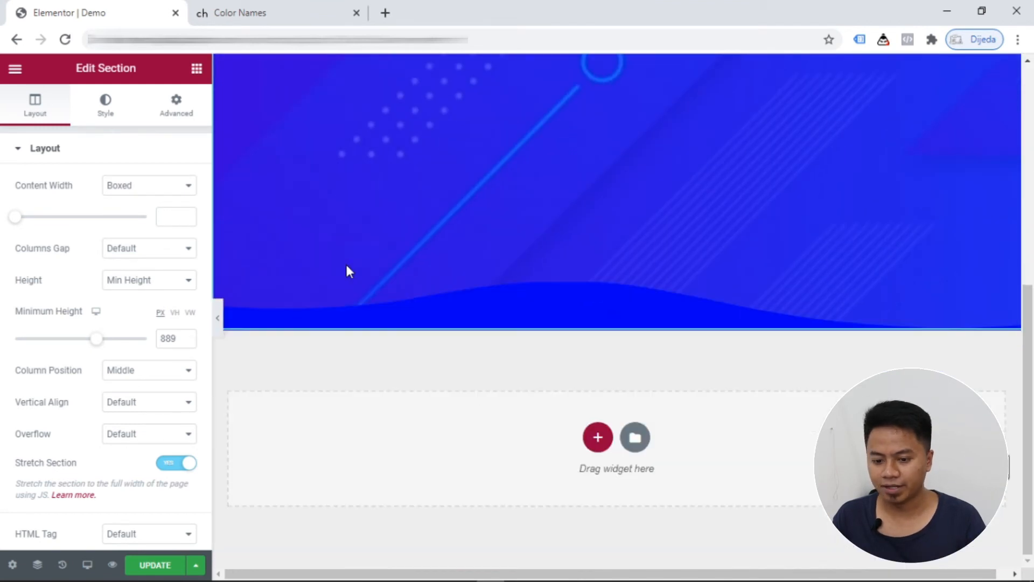
{"action": "scroll", "coordinate": [392, 209], "scroll_direction": "up", "scroll_amount": 4}
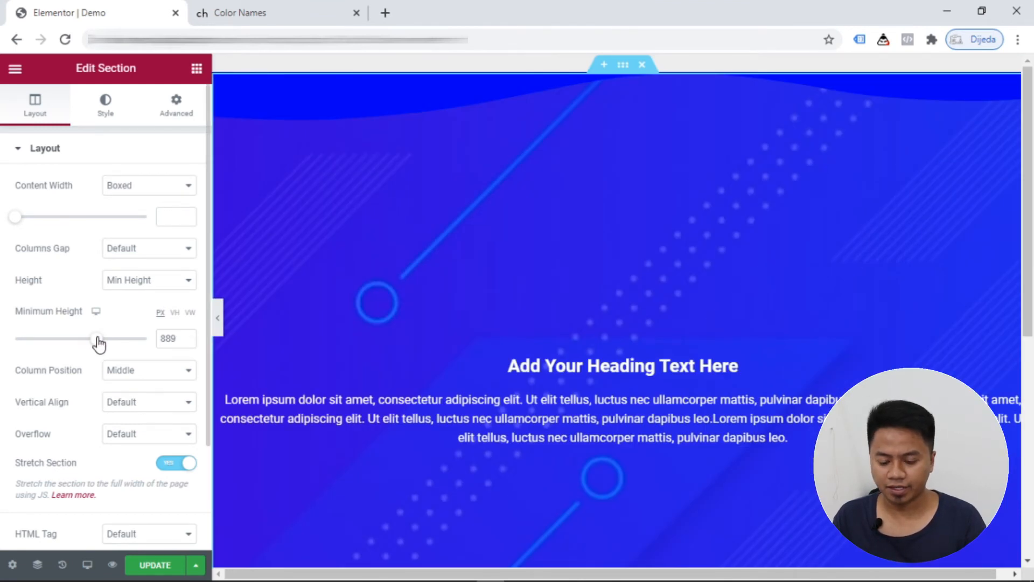
{"action": "left_click_drag", "start_coordinate": [97, 339], "coordinate": [56, 350]}
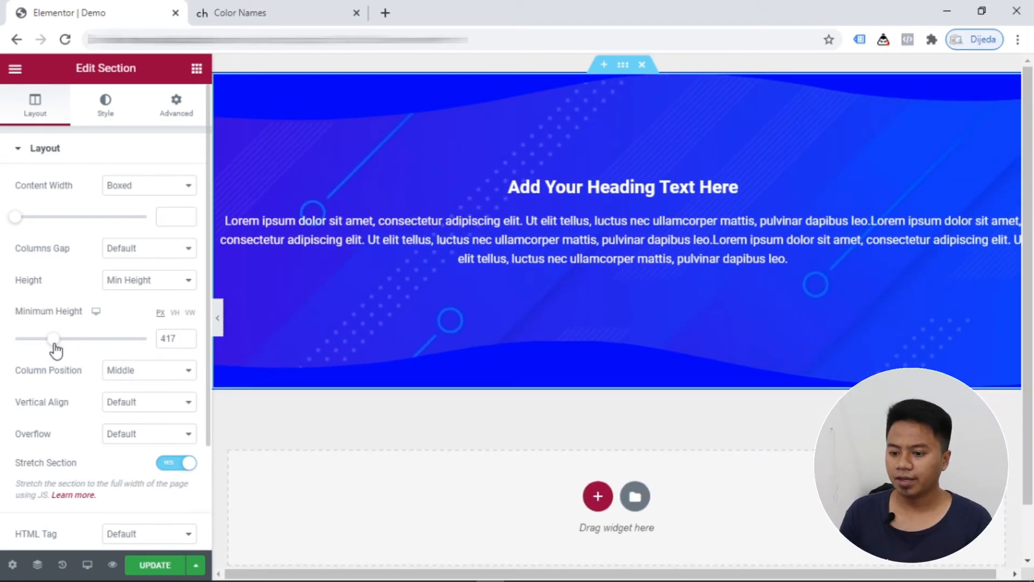
- Look over the section's Typography style options for heading, text and link colors and text alignment
{"action": "left_click", "coordinate": [116, 120]}
{"action": "scroll", "coordinate": [132, 458], "scroll_direction": "down", "scroll_amount": 2}
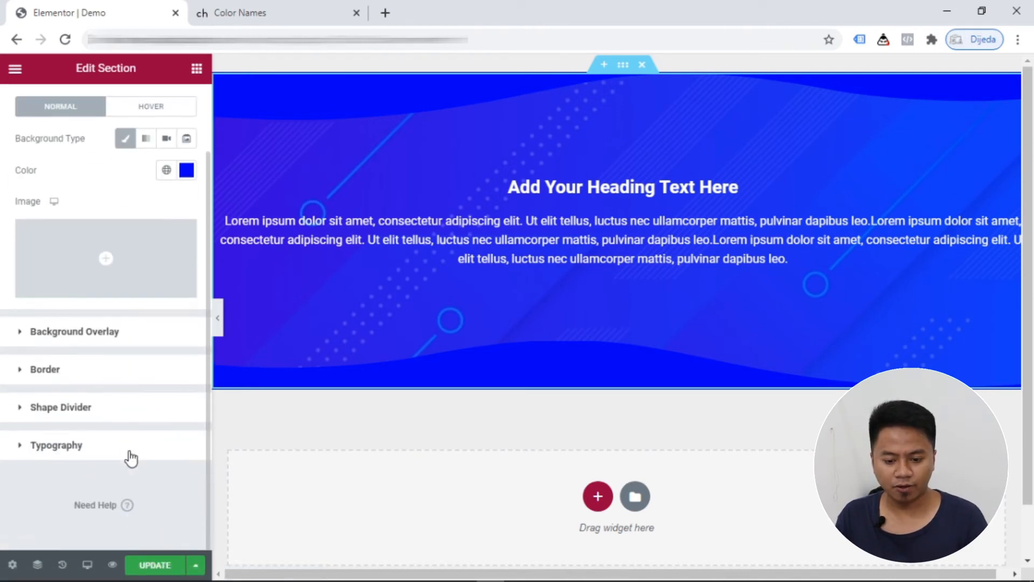
{"action": "left_click", "coordinate": [78, 455]}
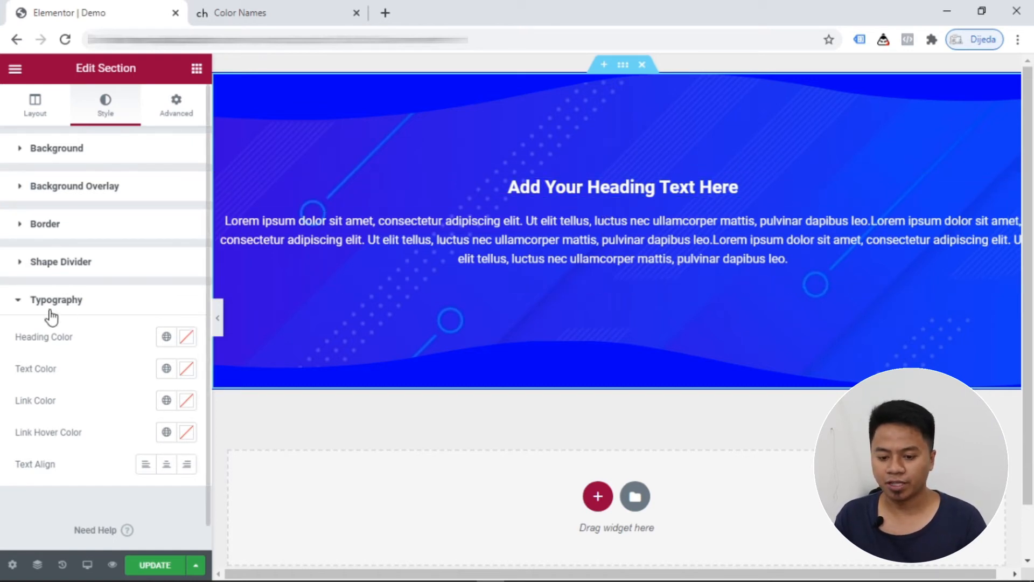
{"action": "left_click", "coordinate": [23, 307]}
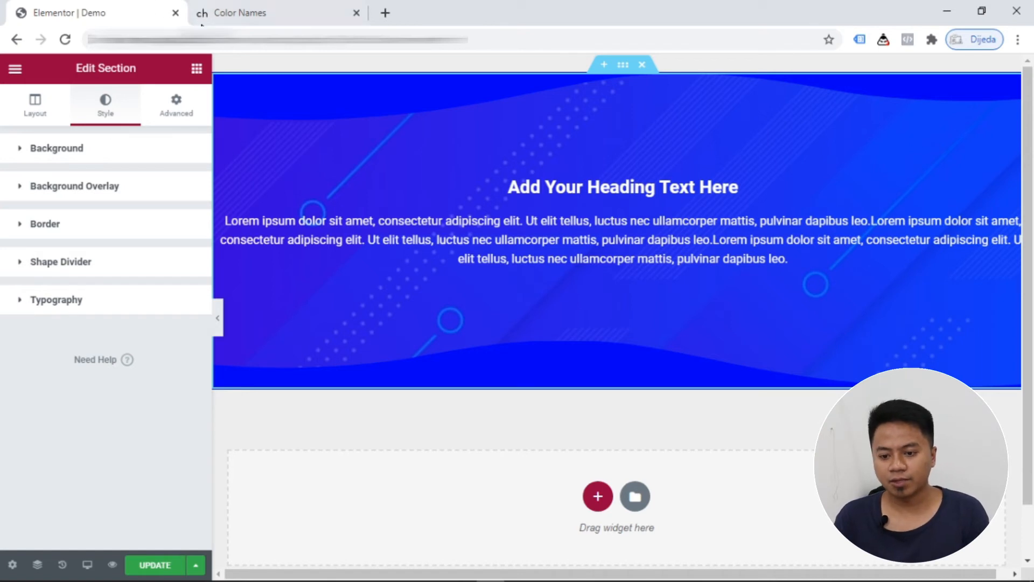
- Set the section's Height option to Default in its layout settings
{"action": "left_click", "coordinate": [178, 116]}
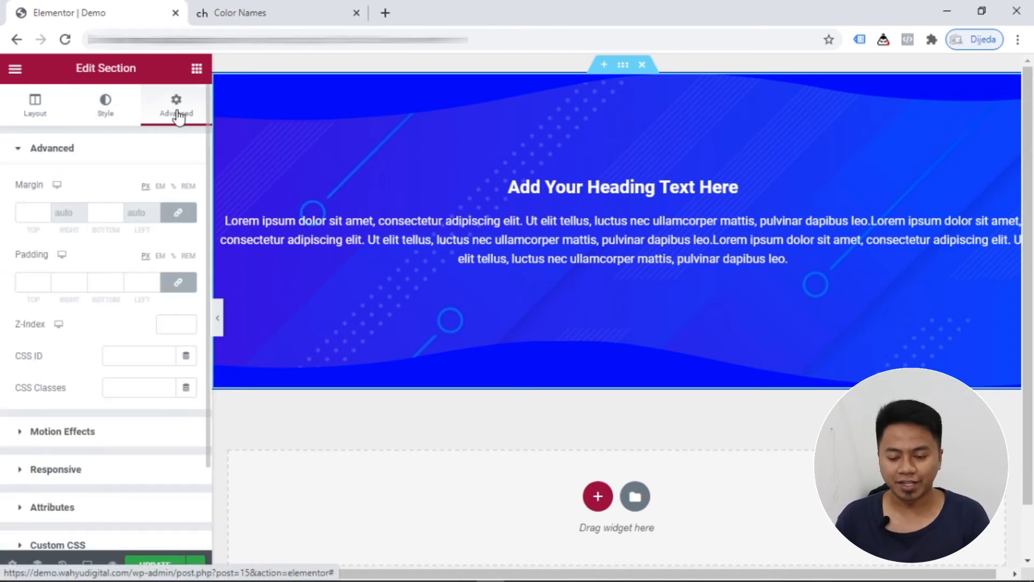
{"action": "left_click", "coordinate": [26, 215]}
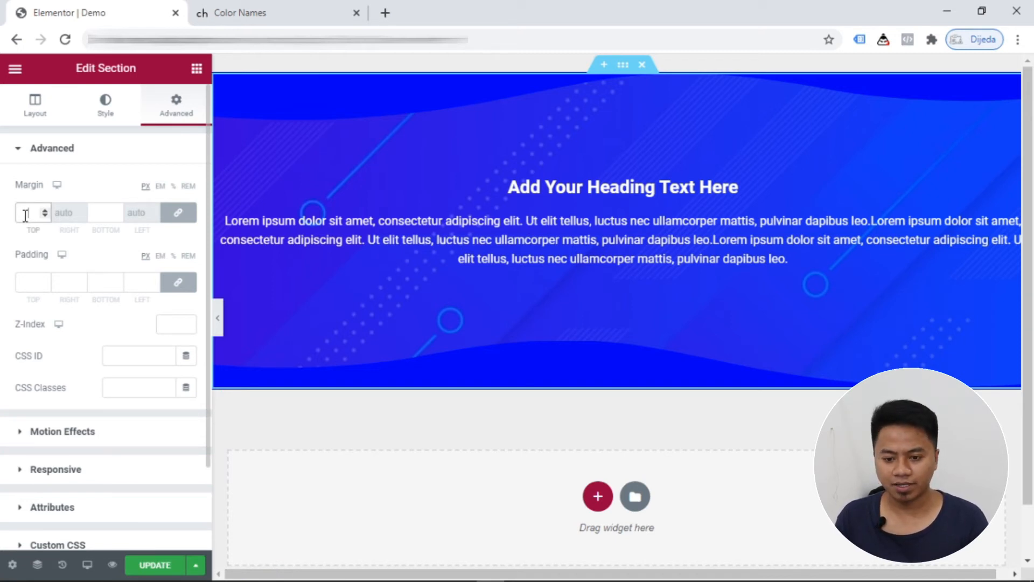
{"action": "left_click", "coordinate": [29, 108]}
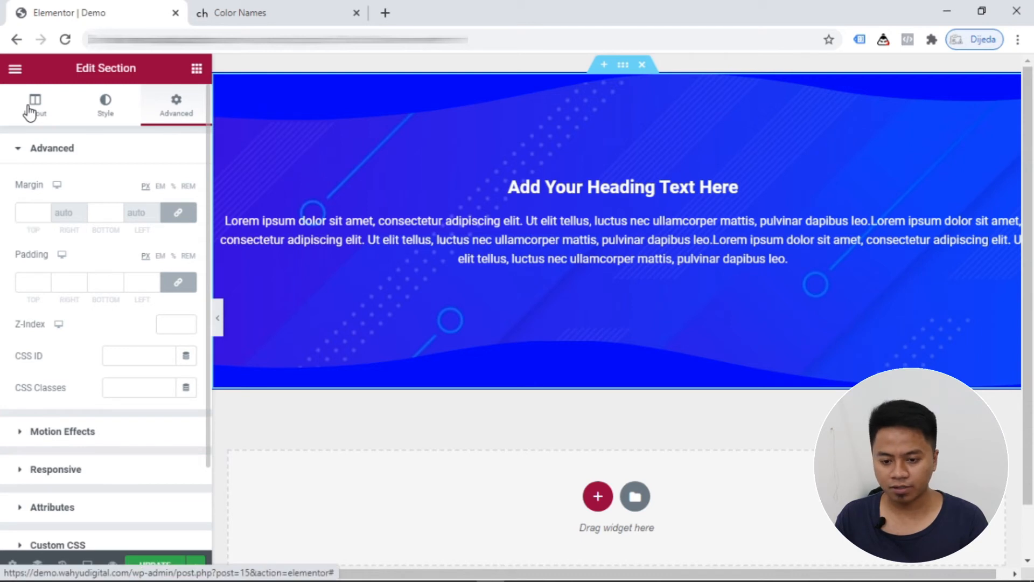
{"action": "left_click", "coordinate": [186, 282]}
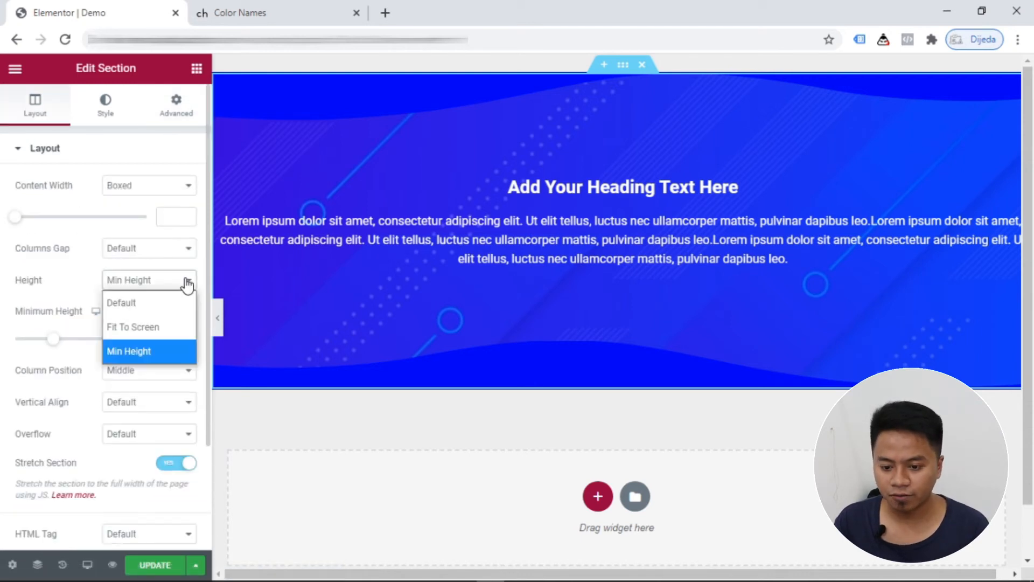
{"action": "left_click", "coordinate": [139, 302]}
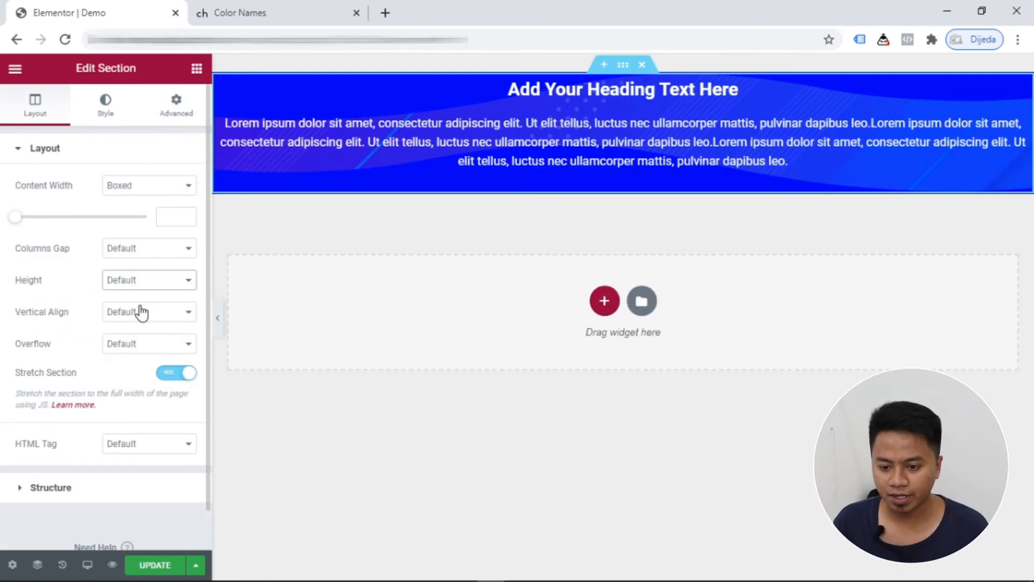
- Set linked margins of 100 px above and below the section
{"action": "left_click", "coordinate": [174, 114]}
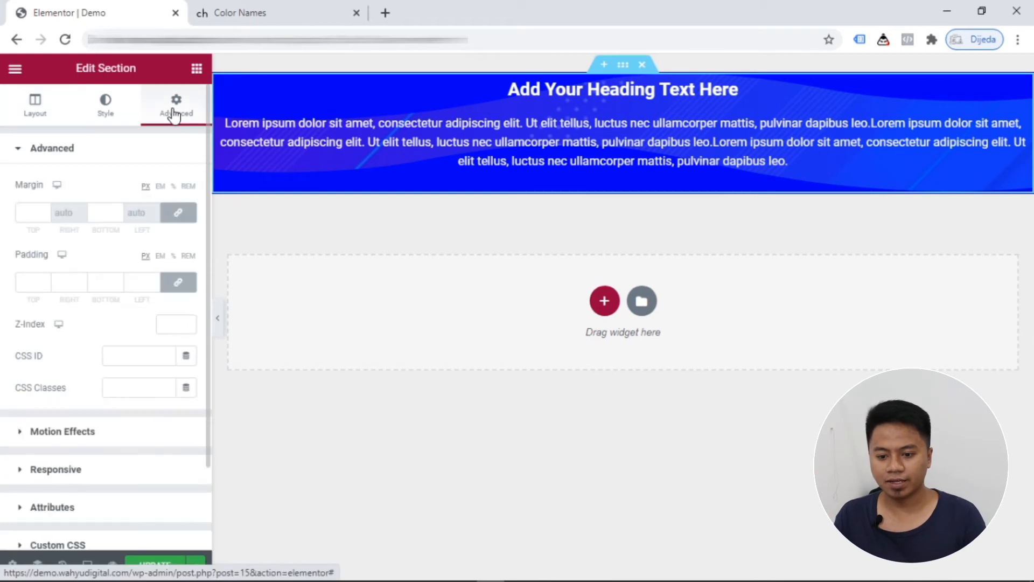
{"action": "left_click", "coordinate": [31, 211]}
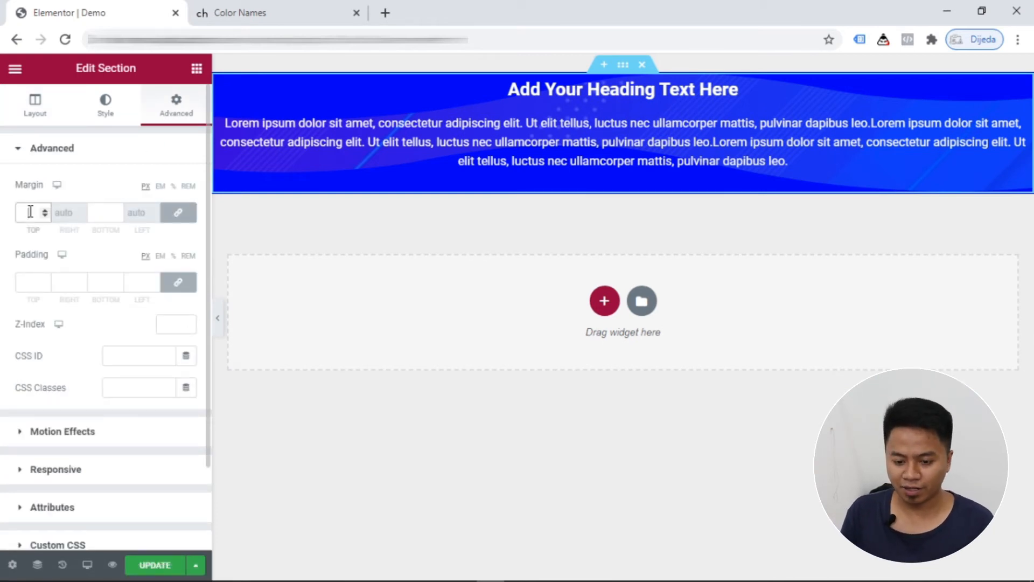
{"action": "type", "text": "100"}
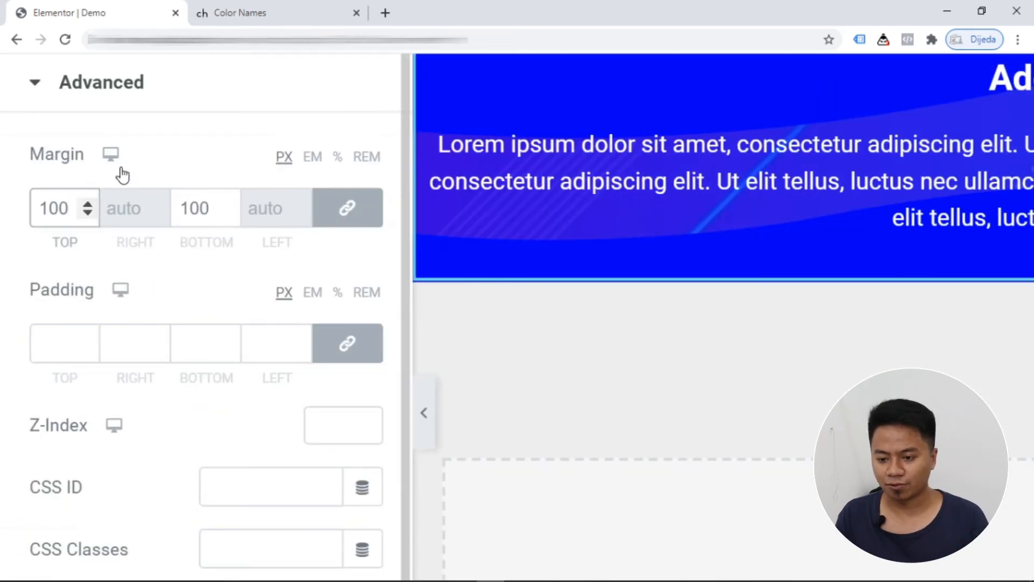
- Unlink the section's margin values and set only the top margin to 0 px, after trying 55 px
{"action": "left_click", "coordinate": [349, 210]}
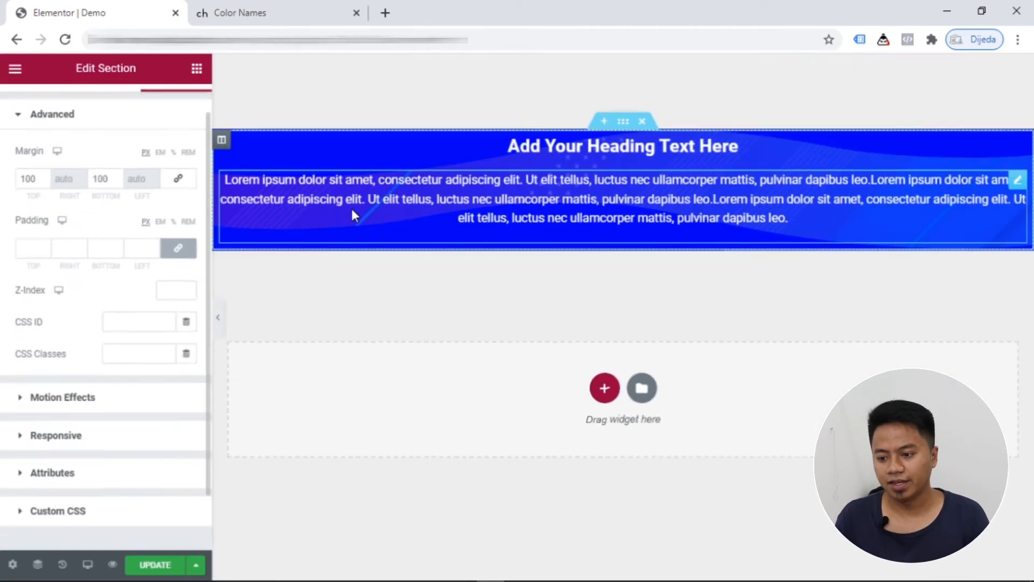
{"action": "scroll", "coordinate": [351, 216], "scroll_direction": "up", "scroll_amount": 3}
{"action": "scroll", "coordinate": [66, 147], "scroll_direction": "up", "scroll_amount": 3}
{"action": "scroll", "coordinate": [66, 147], "scroll_direction": "down", "scroll_amount": 3}
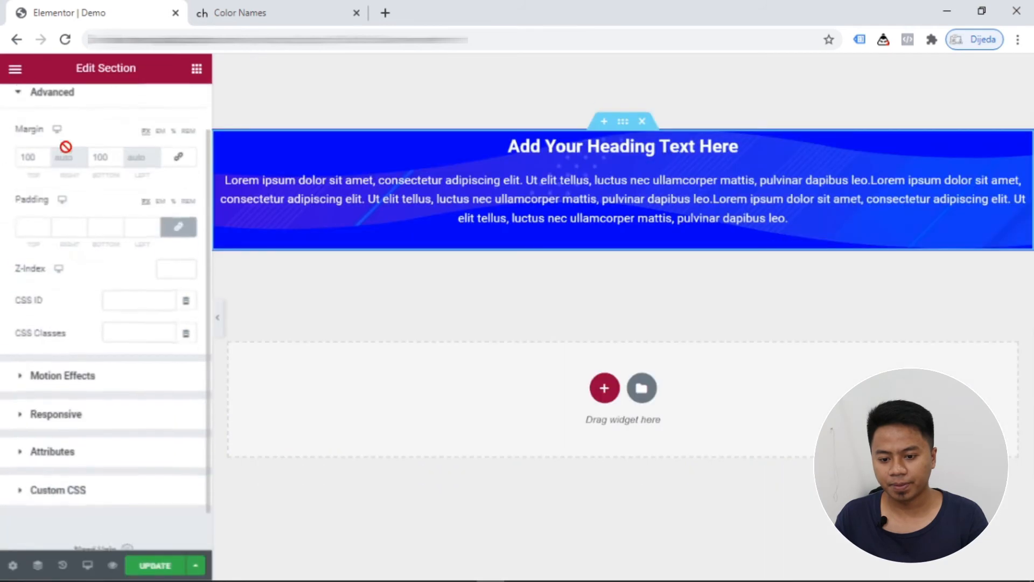
{"action": "scroll", "coordinate": [81, 204], "scroll_direction": "down", "scroll_amount": 2}
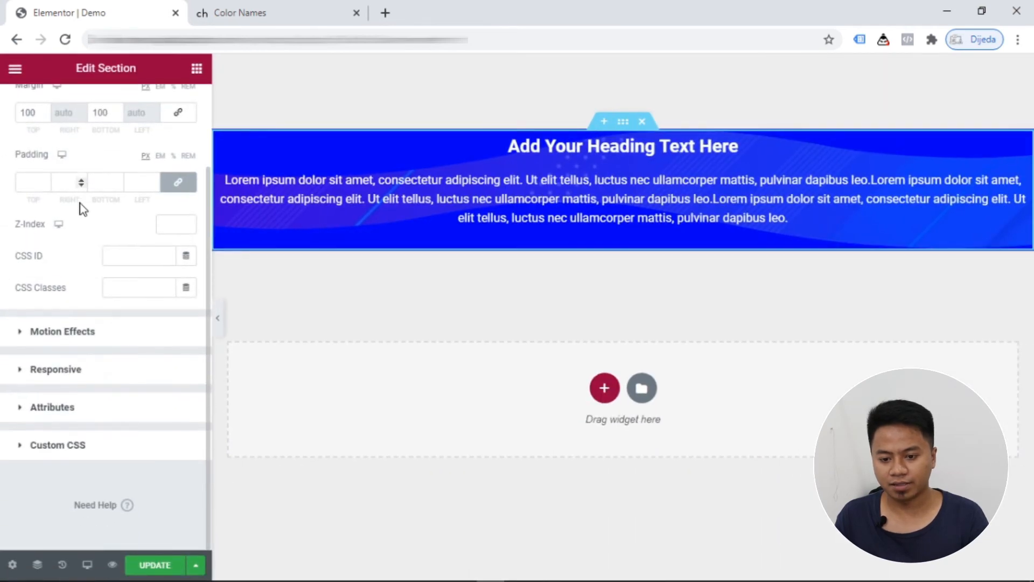
{"action": "scroll", "coordinate": [81, 205], "scroll_direction": "up", "scroll_amount": 2}
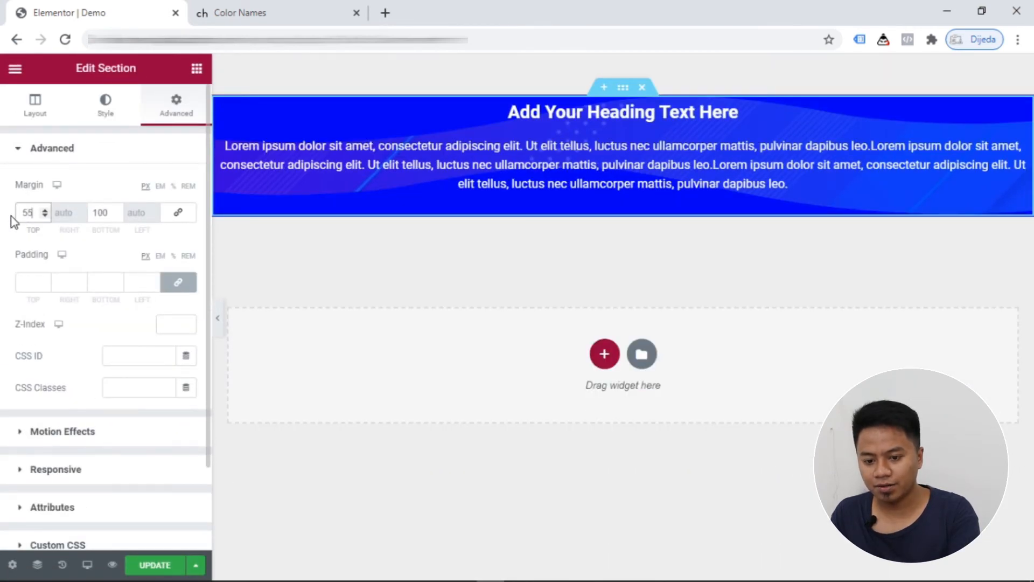
{"action": "type", "text": "5"}
{"action": "key", "text": "BackSpace"}
{"action": "key", "text": "BackSpace"}
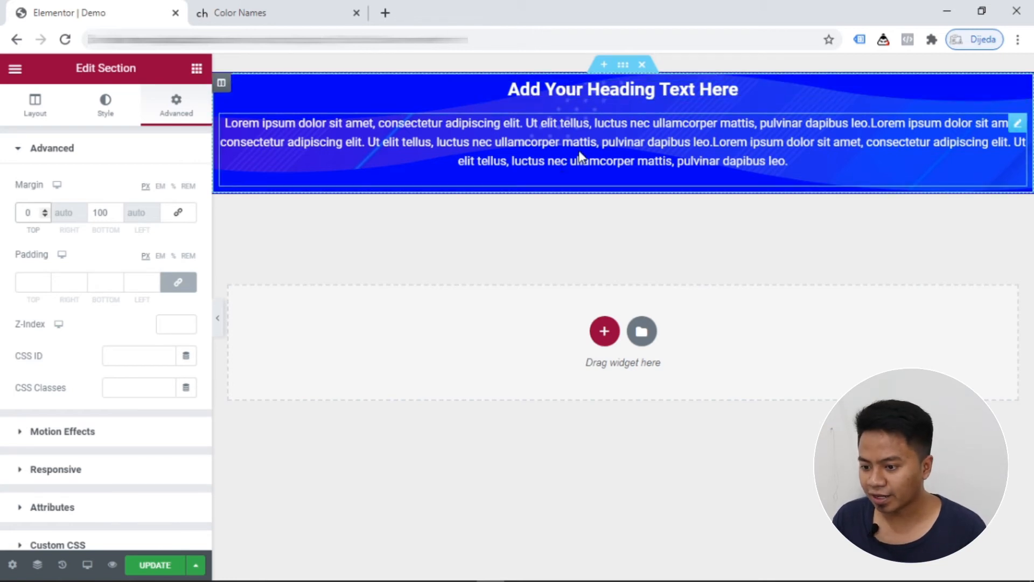
- Duplicate the section and set the original upper section's top margin to 110 px
{"action": "right_click", "coordinate": [623, 64]}
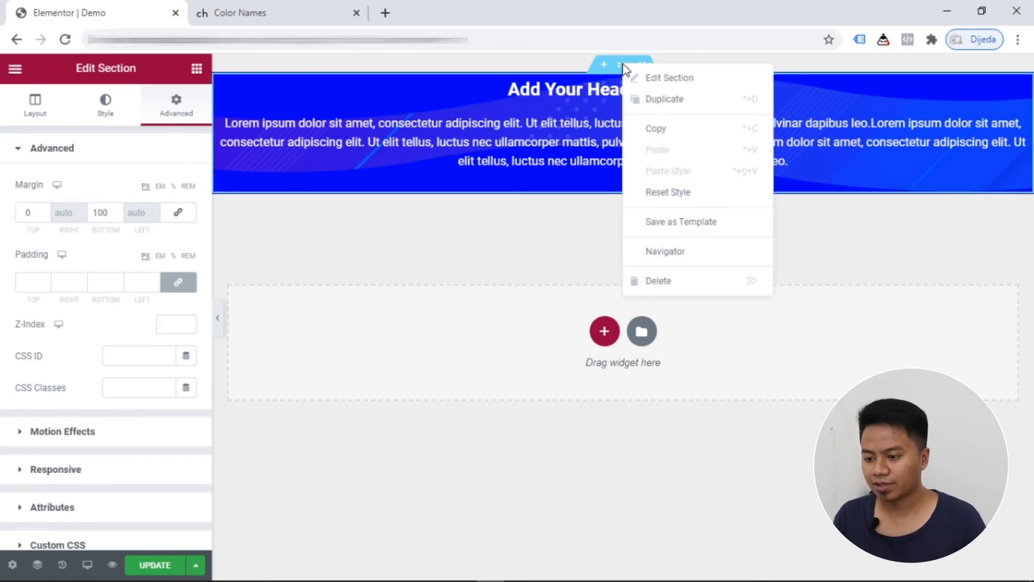
{"action": "left_click", "coordinate": [652, 104]}
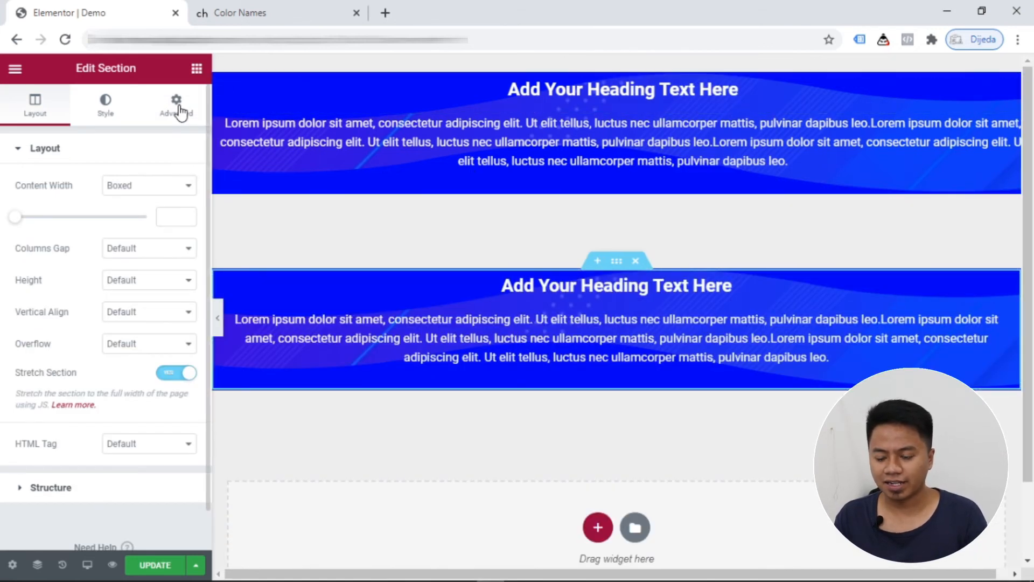
{"action": "left_click", "coordinate": [622, 69]}
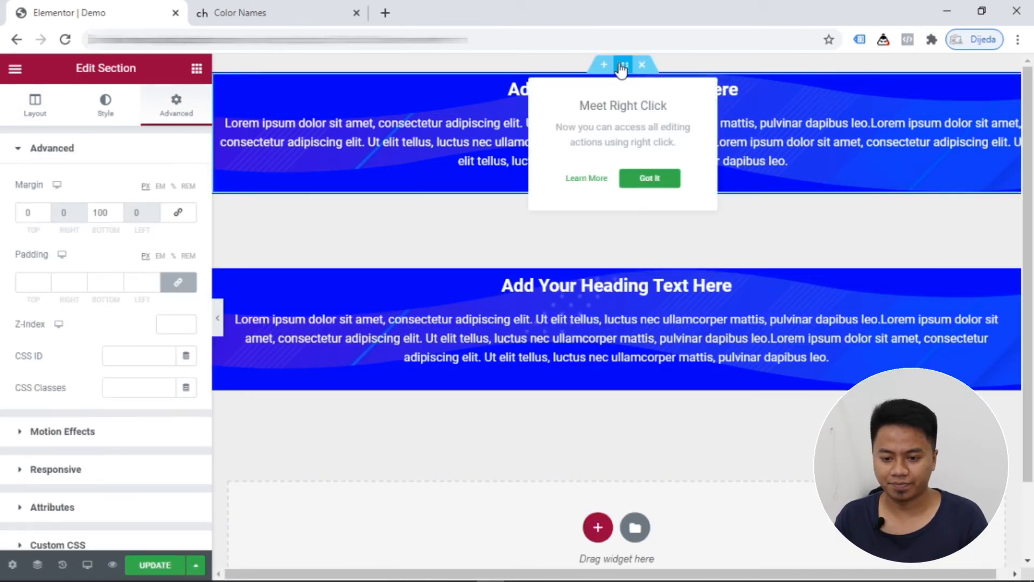
{"action": "left_click", "coordinate": [35, 212]}
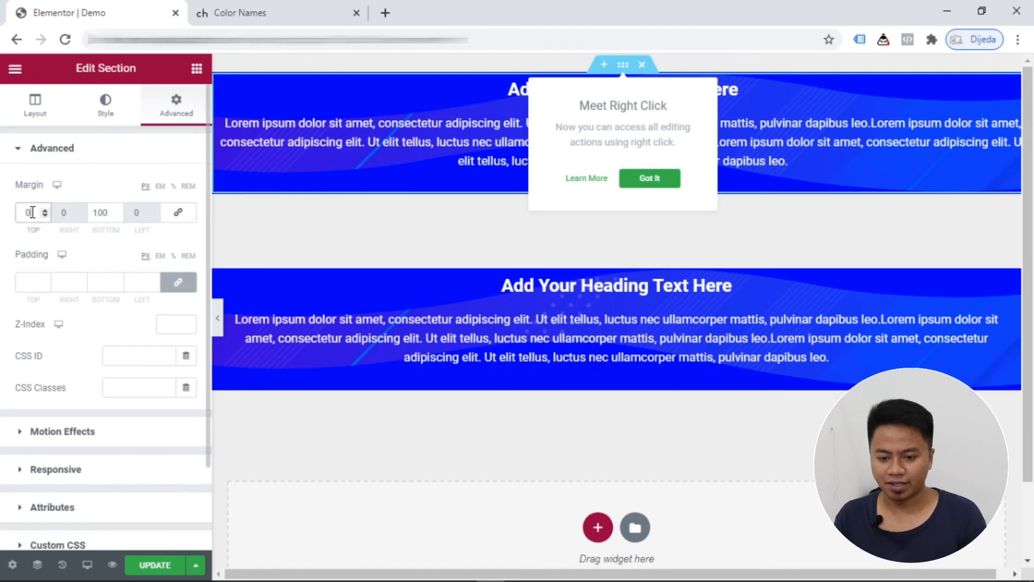
{"action": "type", "text": "11"}
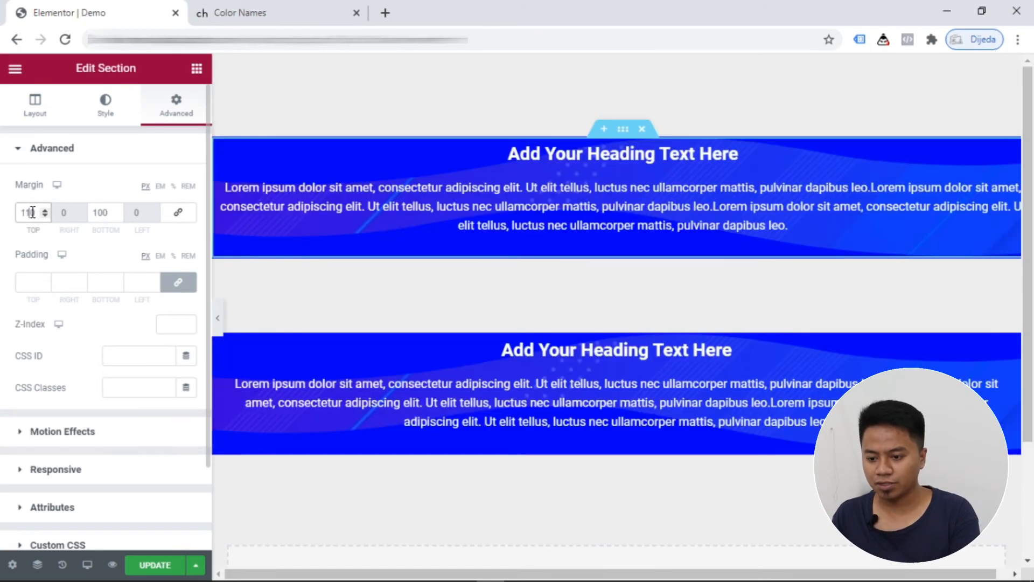
- Link the upper section's margin values and clear them, and delete the duplicate section below it
{"action": "left_click", "coordinate": [176, 215]}
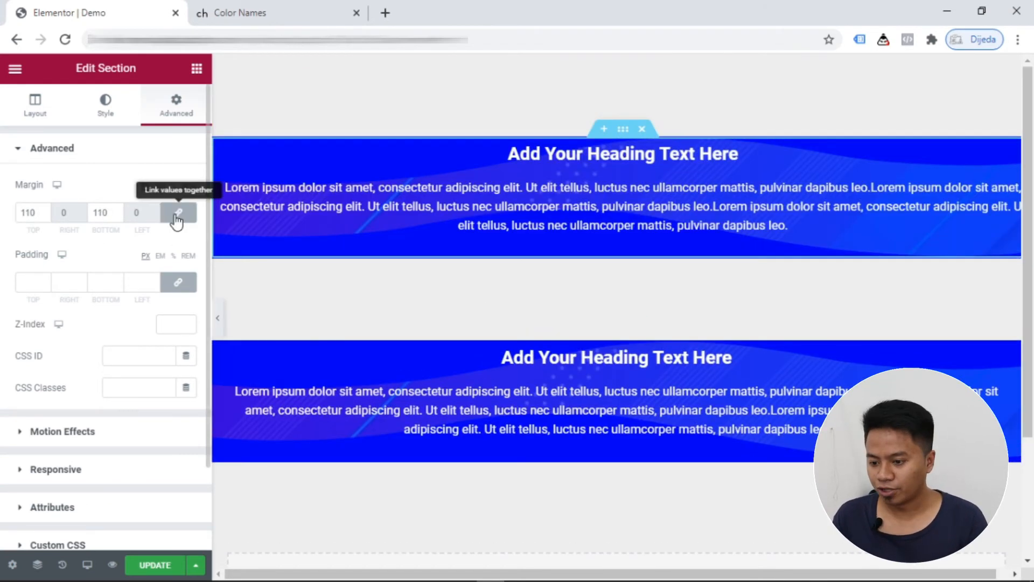
{"action": "double_click", "coordinate": [107, 211]}
{"action": "key", "text": "BackSpace"}
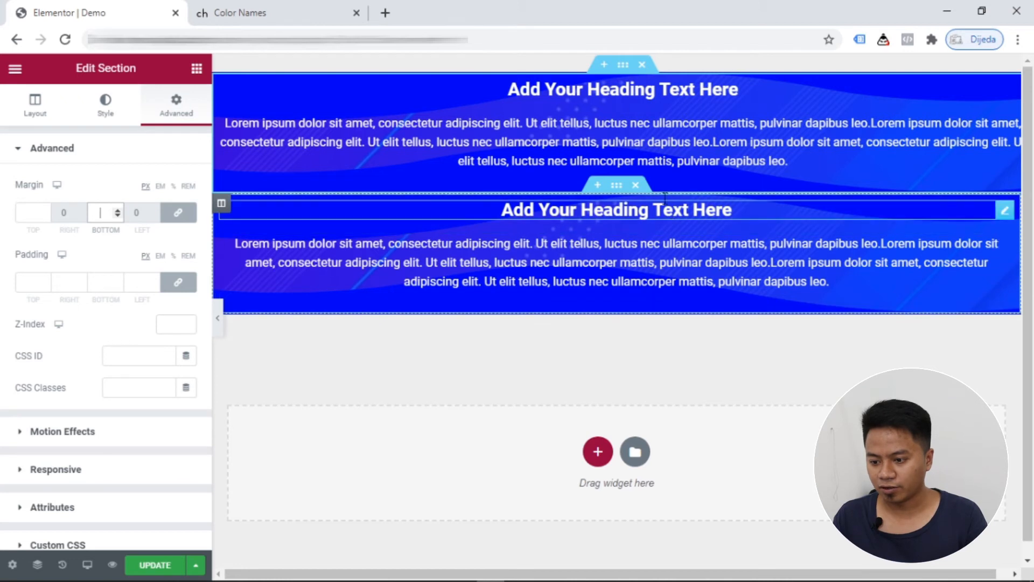
{"action": "left_click", "coordinate": [639, 185]}
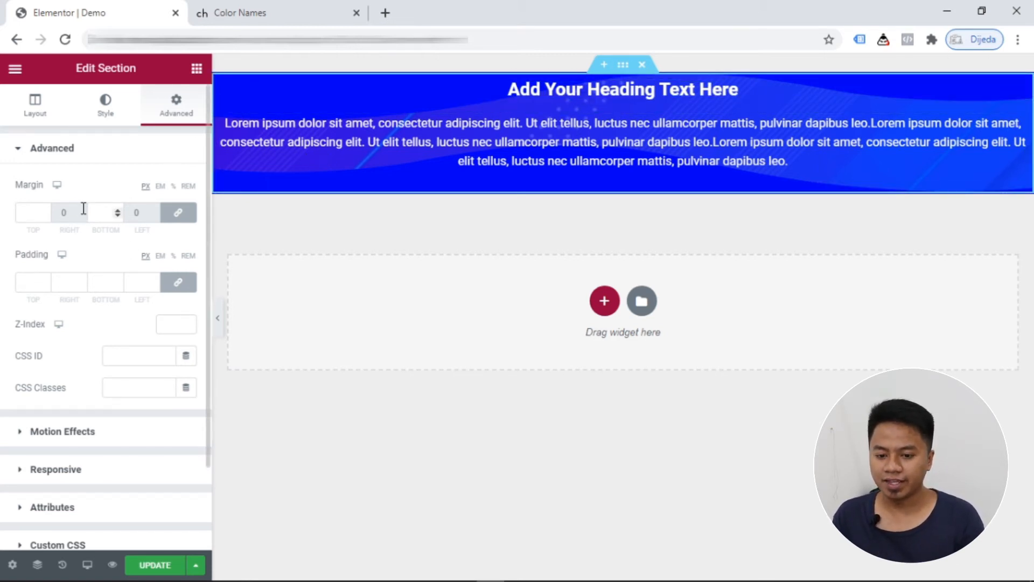
{"action": "left_click", "coordinate": [23, 215]}
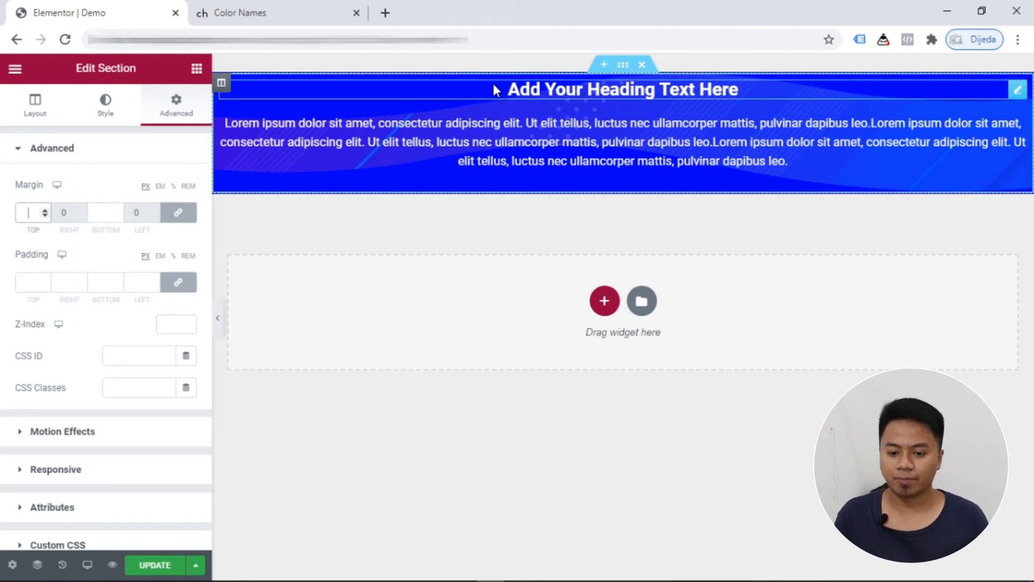
- Set linked padding of 50 px on all four sides of the section and preview it without the editing panel
{"action": "left_click", "coordinate": [25, 280]}
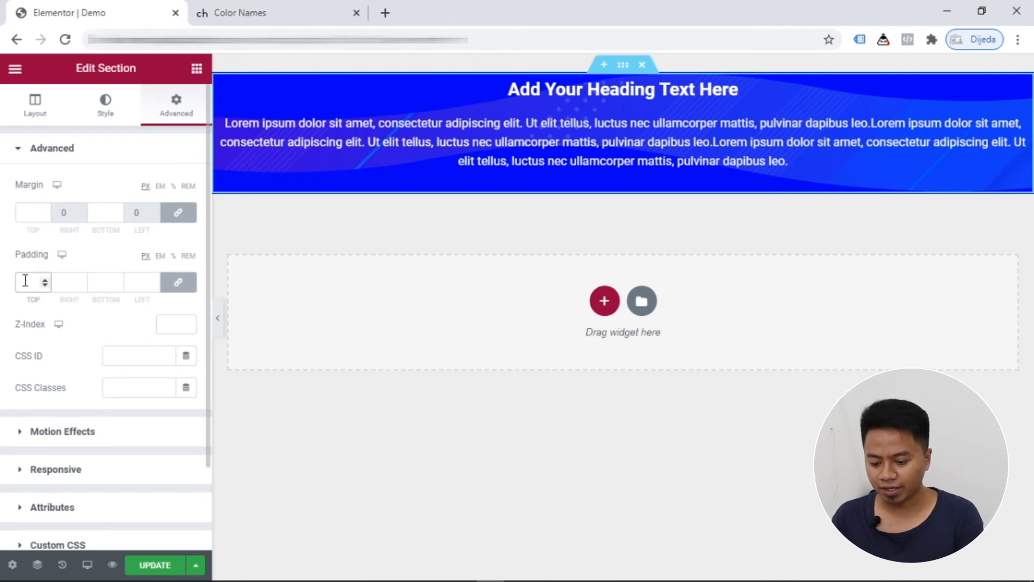
{"action": "type", "text": "50"}
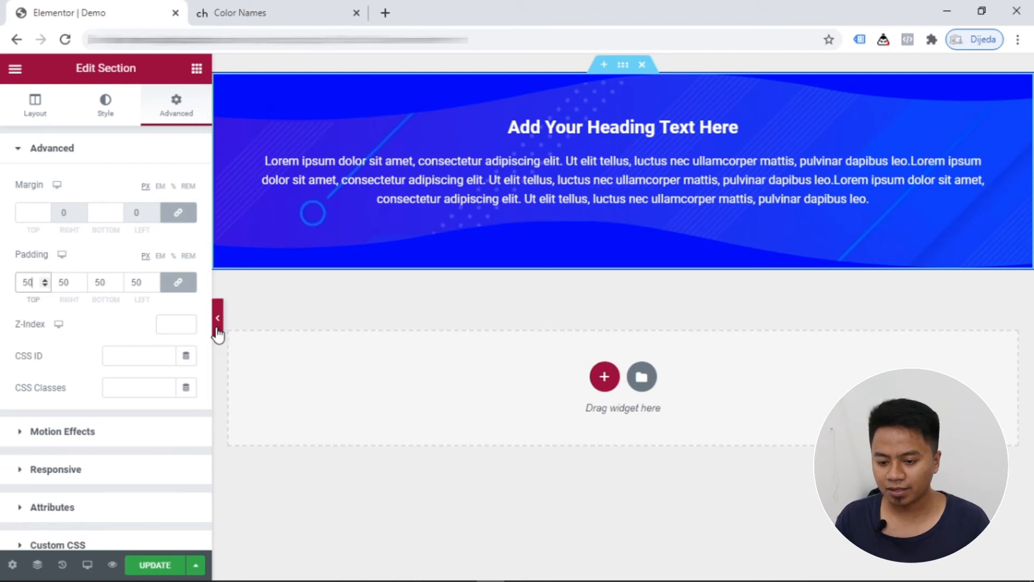
{"action": "left_click", "coordinate": [217, 327]}
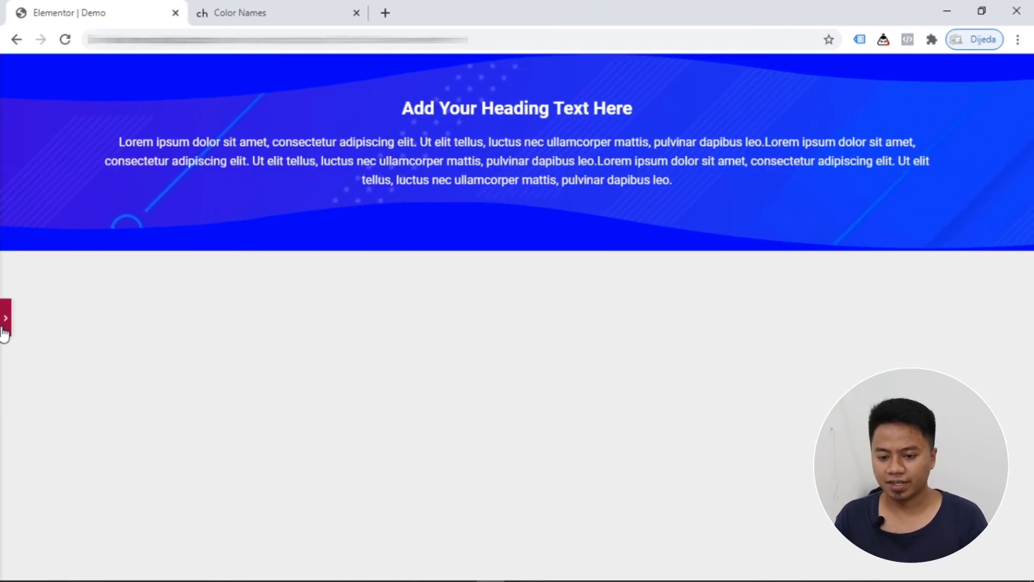
{"action": "left_click", "coordinate": [5, 318]}
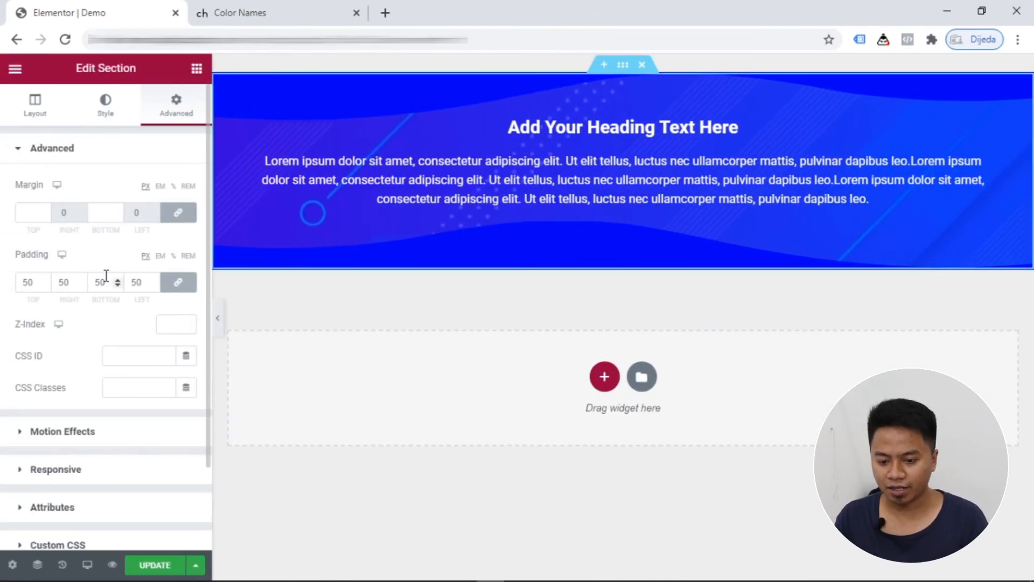
- Set the section's linked padding to 200 px on all four sides
{"action": "key", "text": "BackSpace"}
{"action": "key", "text": "BackSpace"}
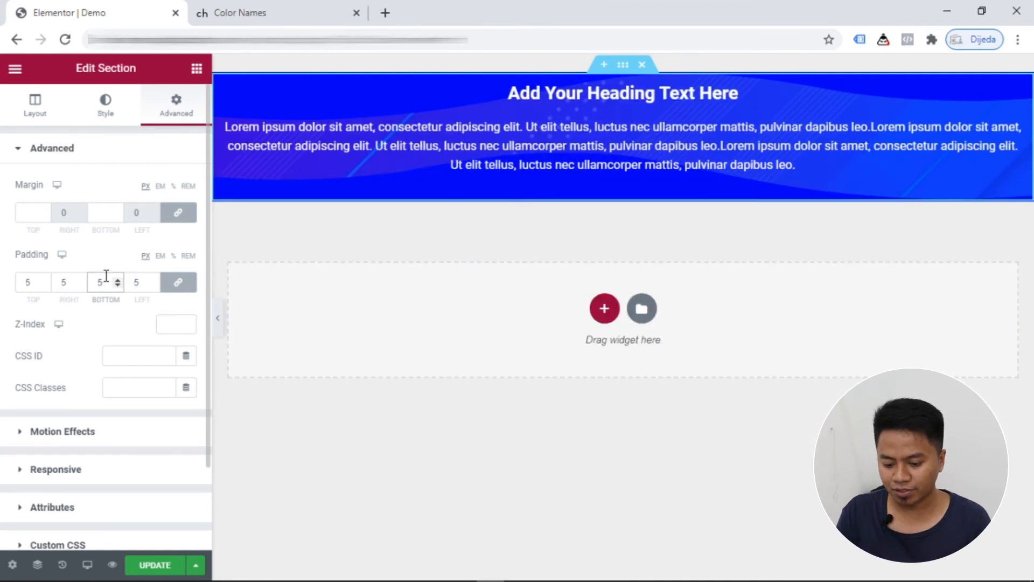
{"action": "type", "text": "200"}
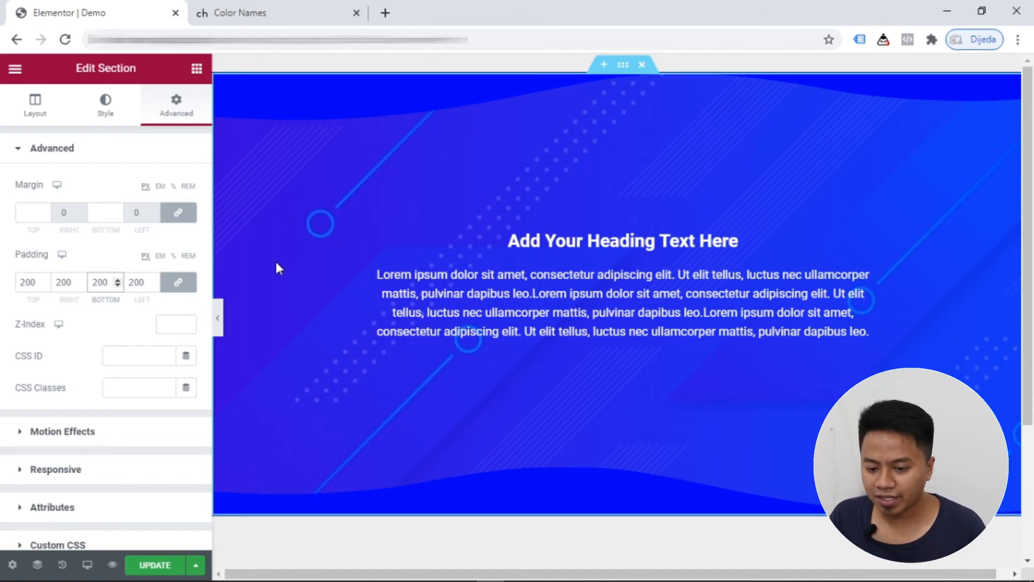
- Unlink the section's padding values and set only the top padding to 50 px, after trying 20 px
{"action": "left_click", "coordinate": [179, 284]}
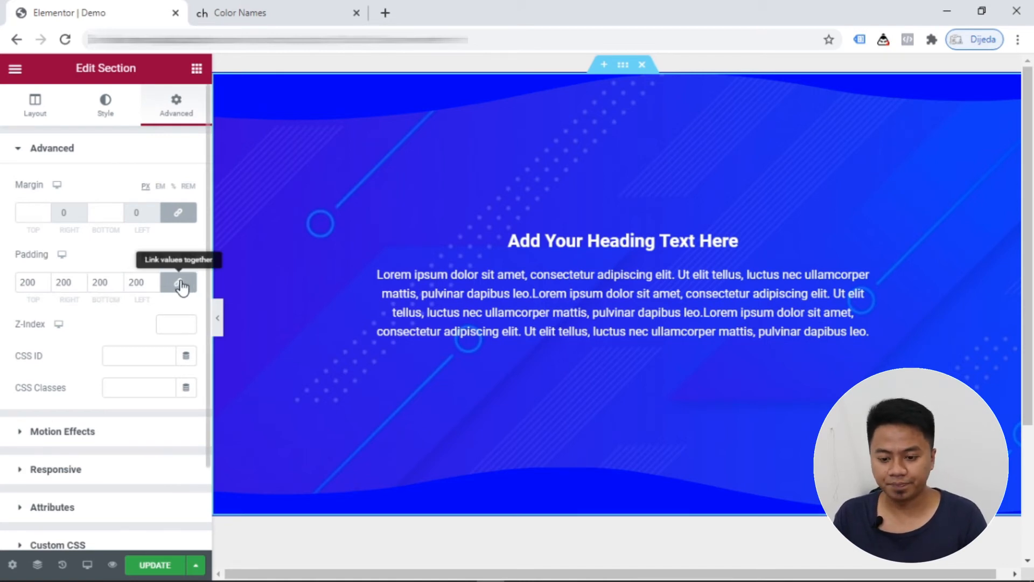
{"action": "double_click", "coordinate": [39, 280]}
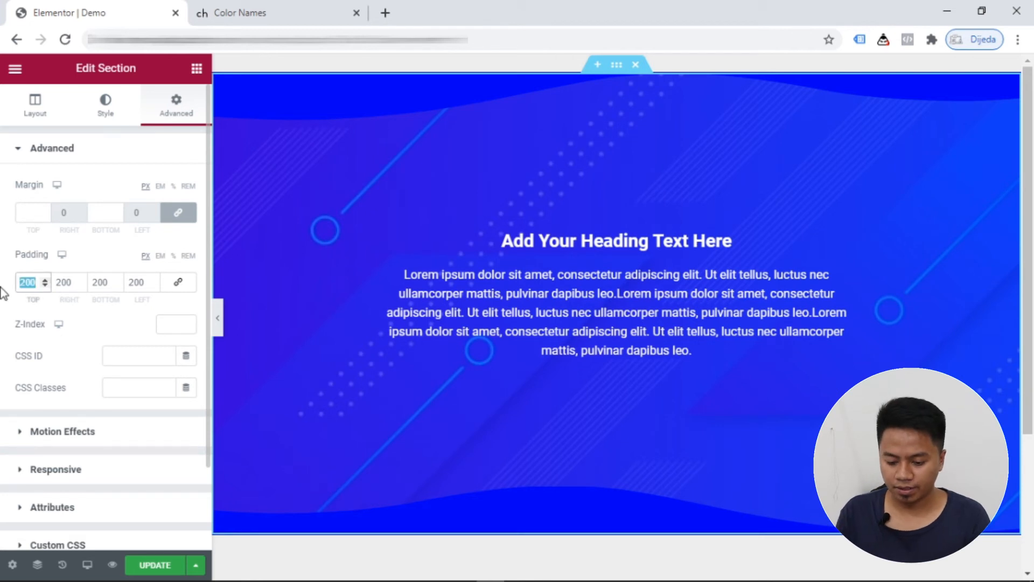
{"action": "type", "text": "20"}
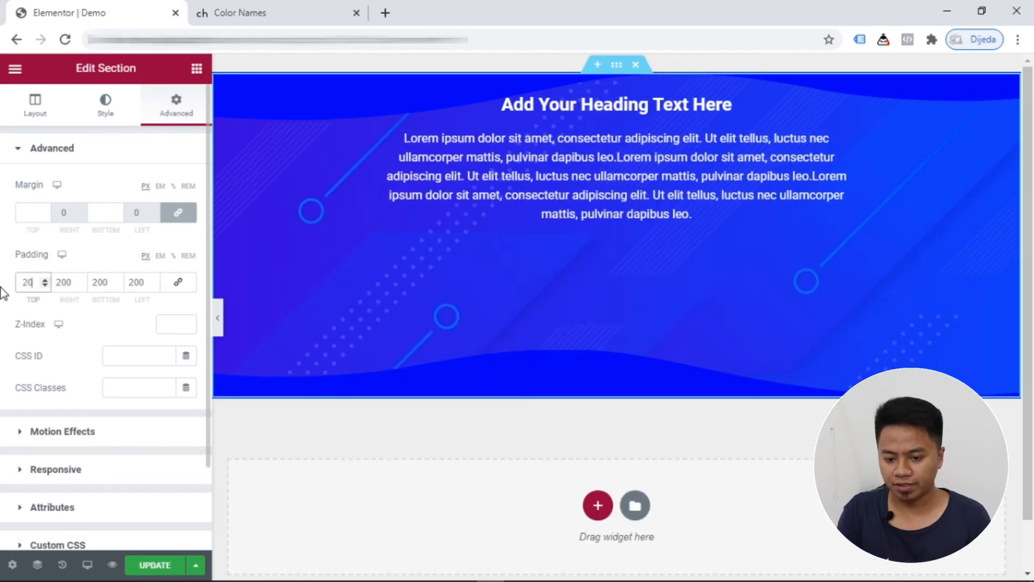
{"action": "key", "text": "BackSpace"}
{"action": "key", "text": "BackSpace"}
{"action": "type", "text": "050"}
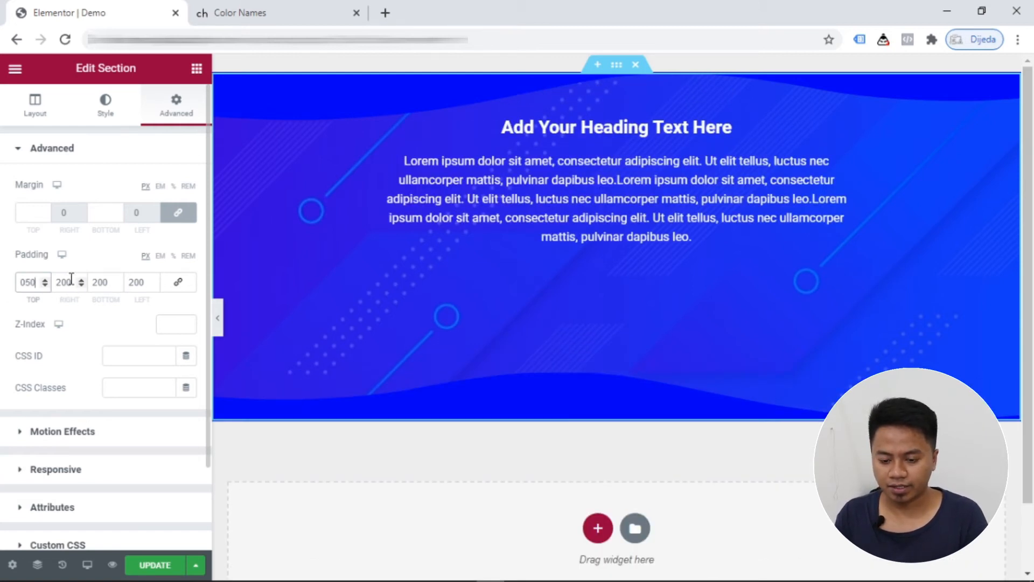
- Set the section's right and left padding to 50 px each
{"action": "key", "text": "Tab"}
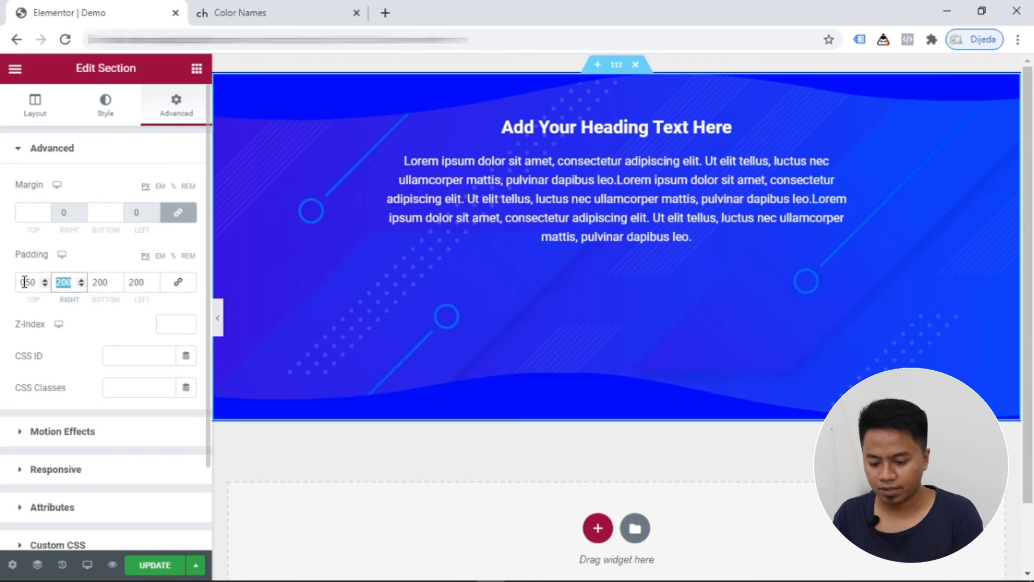
{"action": "type", "text": "50"}
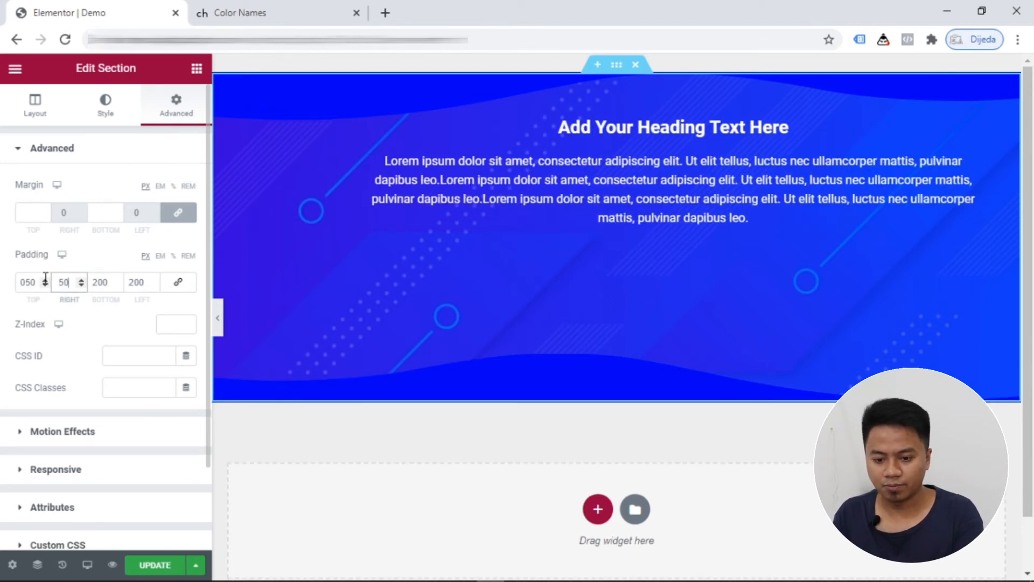
{"action": "left_click_drag", "start_coordinate": [108, 280], "coordinate": [130, 279]}
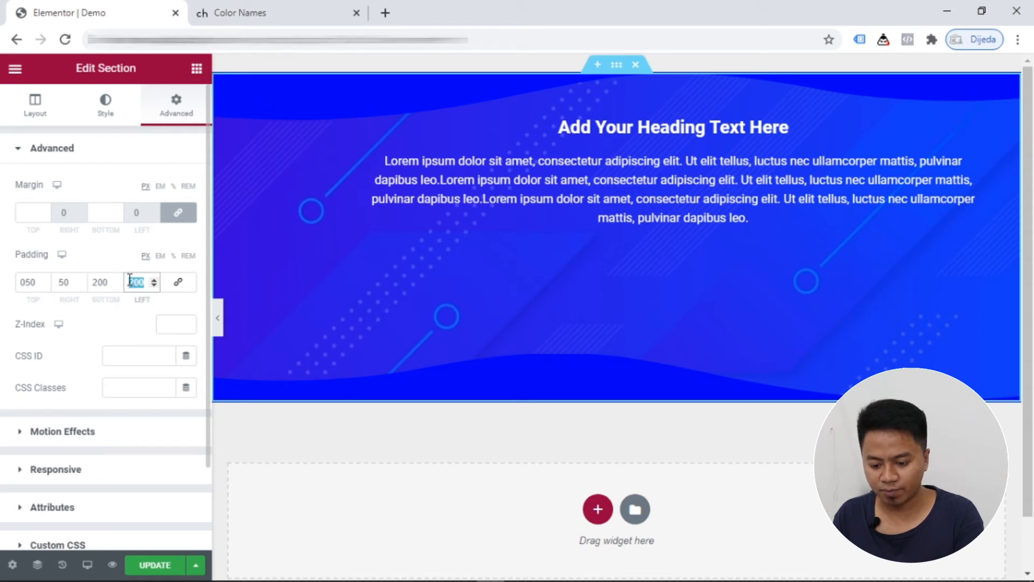
{"action": "type", "text": "50"}
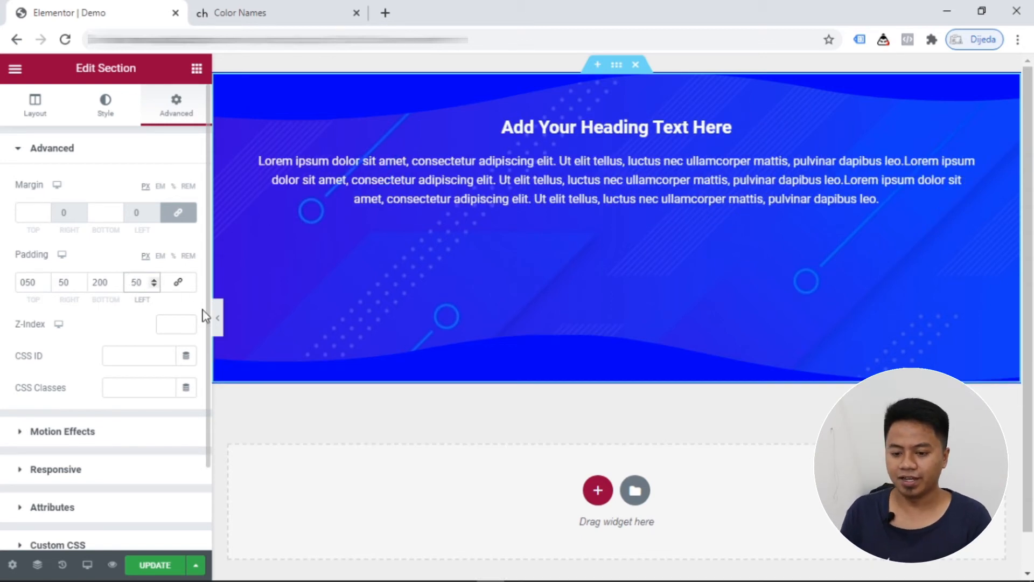
- Preview the section without the editing panel, try a bottom padding of 20 px and restore it to 200 px
{"action": "left_click", "coordinate": [220, 326]}
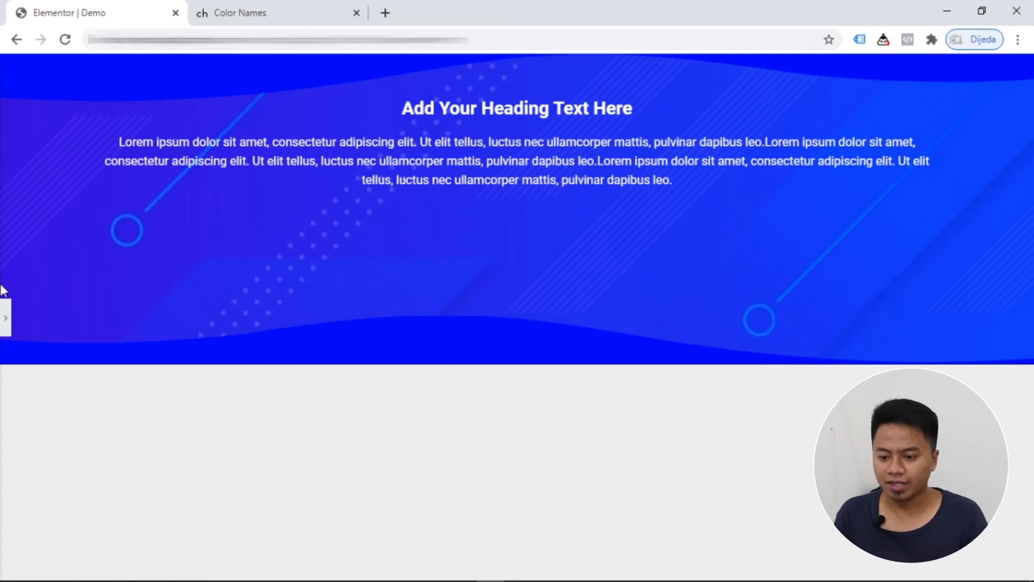
{"action": "left_click", "coordinate": [4, 319]}
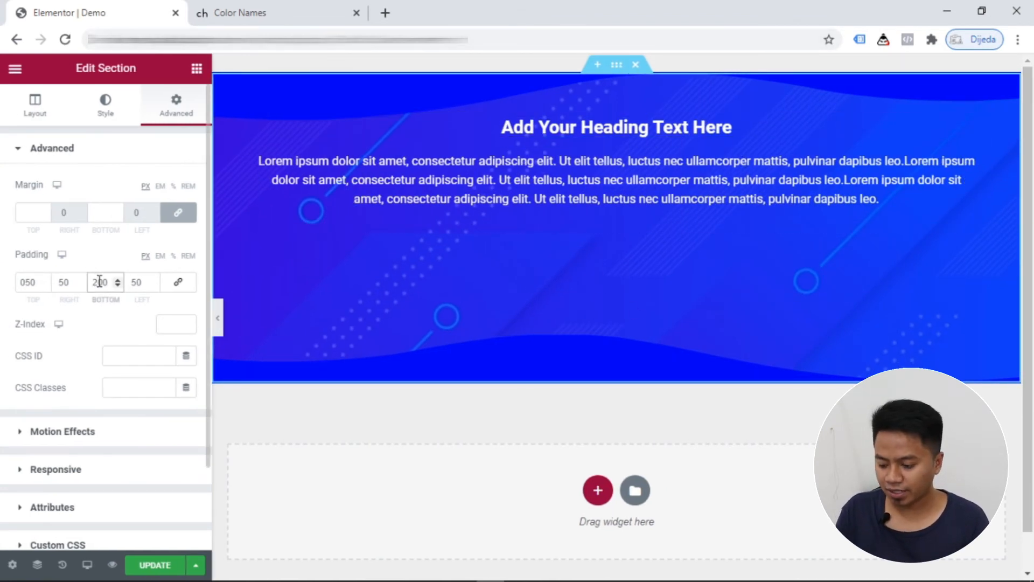
{"action": "key", "text": "BackSpace"}
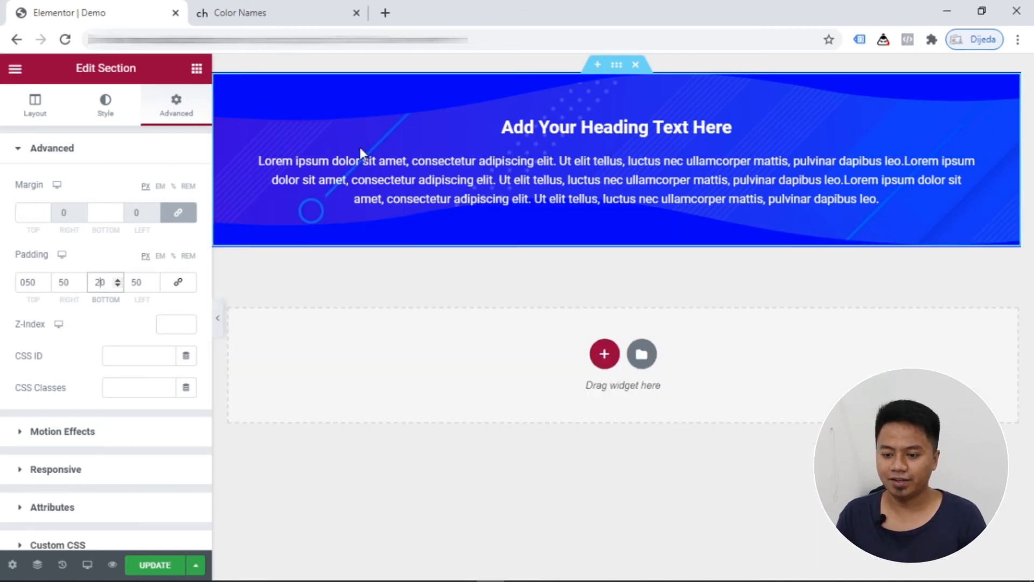
{"action": "type", "text": "0"}
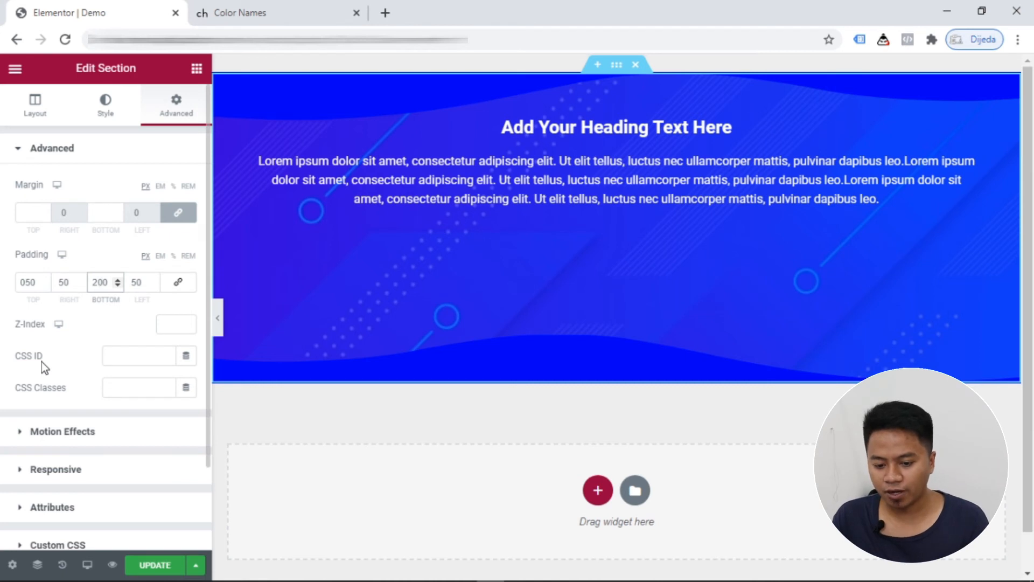
- Set the section's Entrance Animation to Fade In in its Motion Effects settings
{"action": "scroll", "coordinate": [41, 360], "scroll_direction": "down", "scroll_amount": 2}
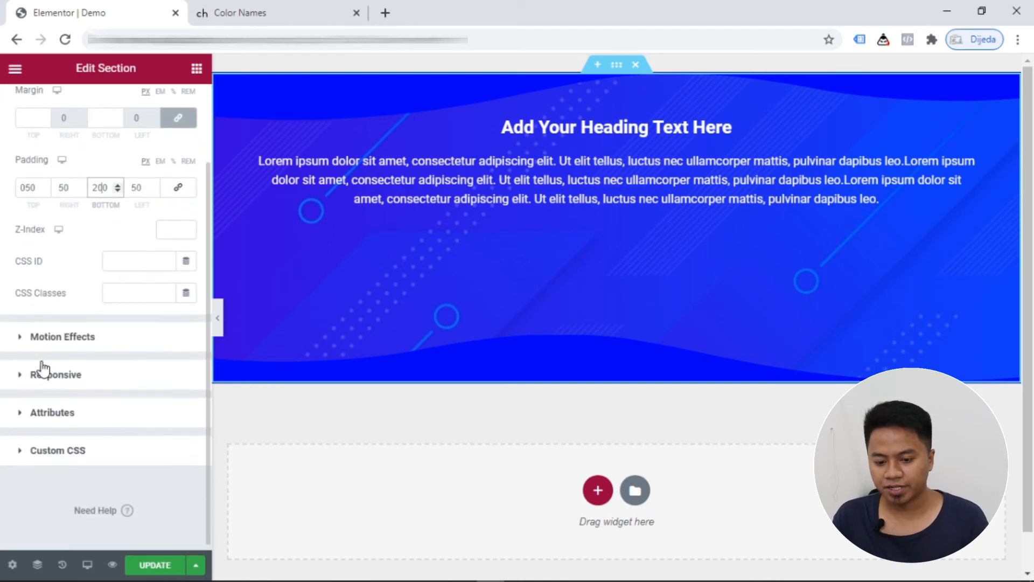
{"action": "left_click", "coordinate": [75, 334]}
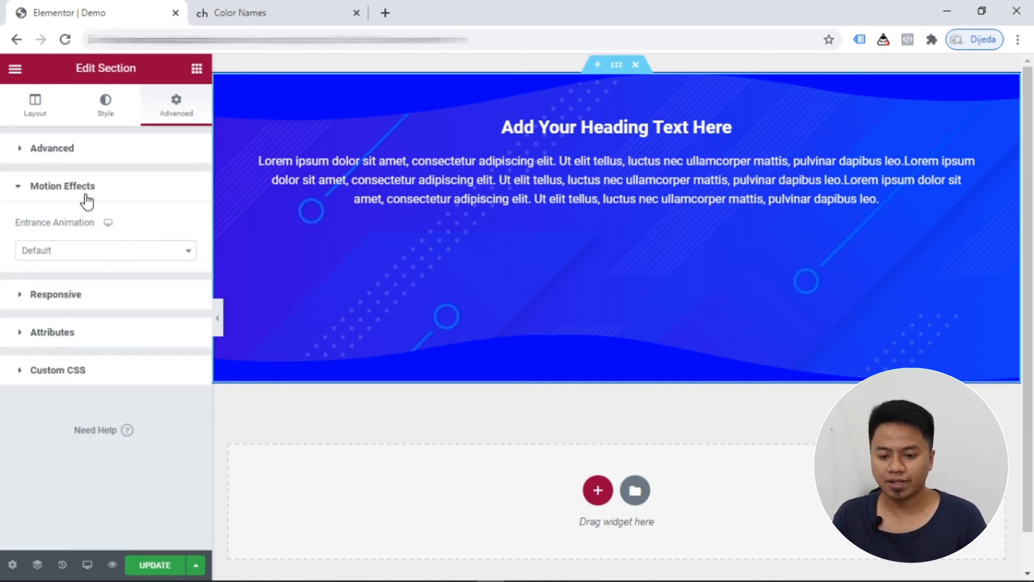
{"action": "left_click", "coordinate": [187, 254]}
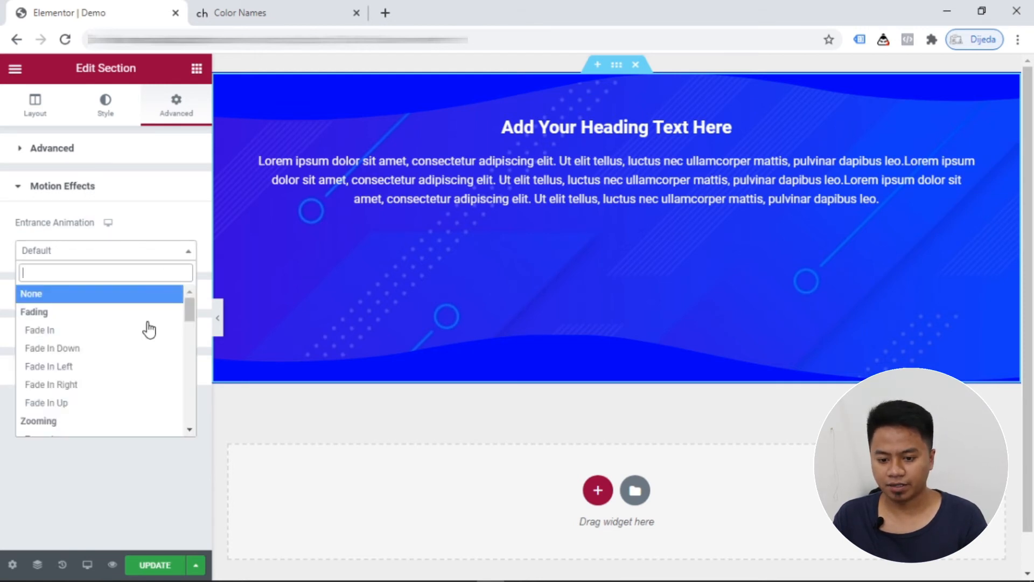
{"action": "left_click", "coordinate": [111, 330]}
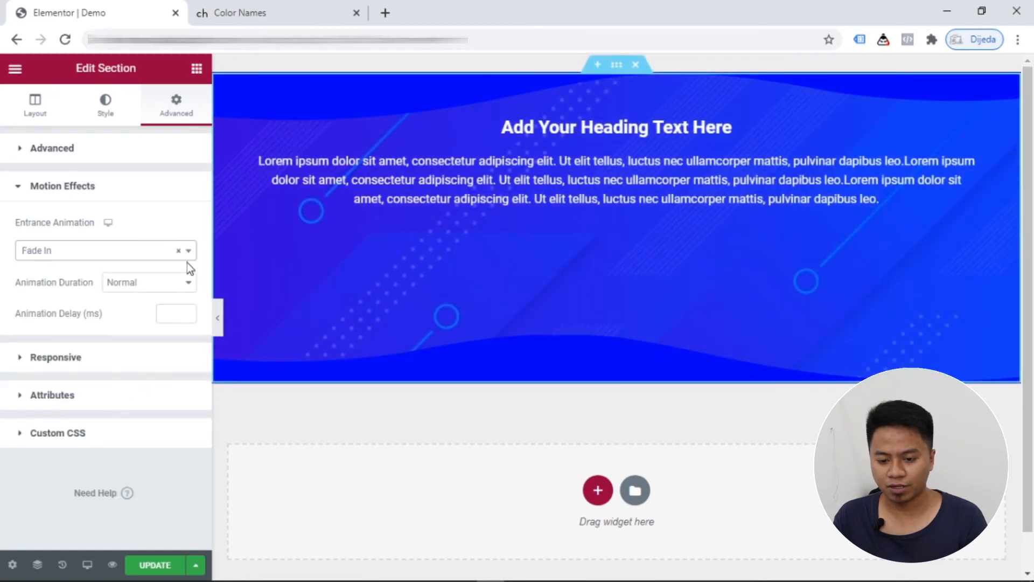
- Check the Animation Duration options and try Slide In Down as the section's Entrance Animation
{"action": "left_click", "coordinate": [187, 284]}
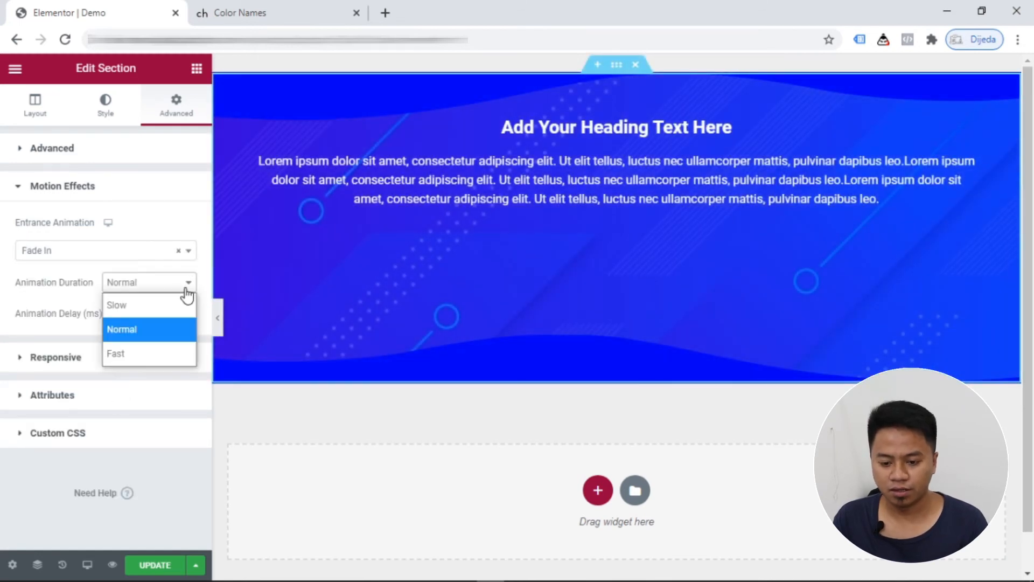
{"action": "left_click", "coordinate": [182, 253]}
{"action": "left_click", "coordinate": [183, 252]}
{"action": "scroll", "coordinate": [103, 370], "scroll_direction": "down", "scroll_amount": 1}
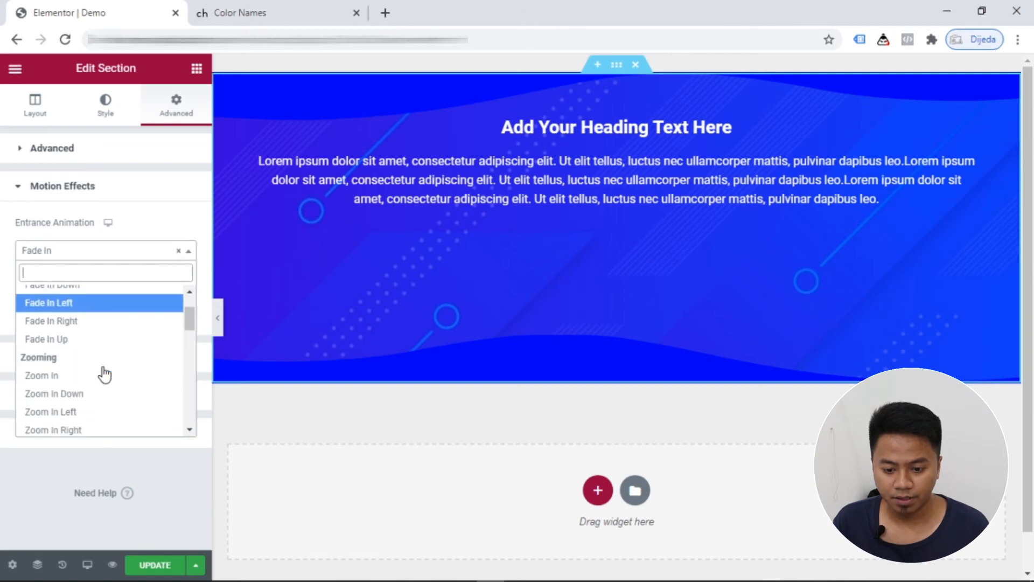
{"action": "scroll", "coordinate": [104, 374], "scroll_direction": "down", "scroll_amount": 5}
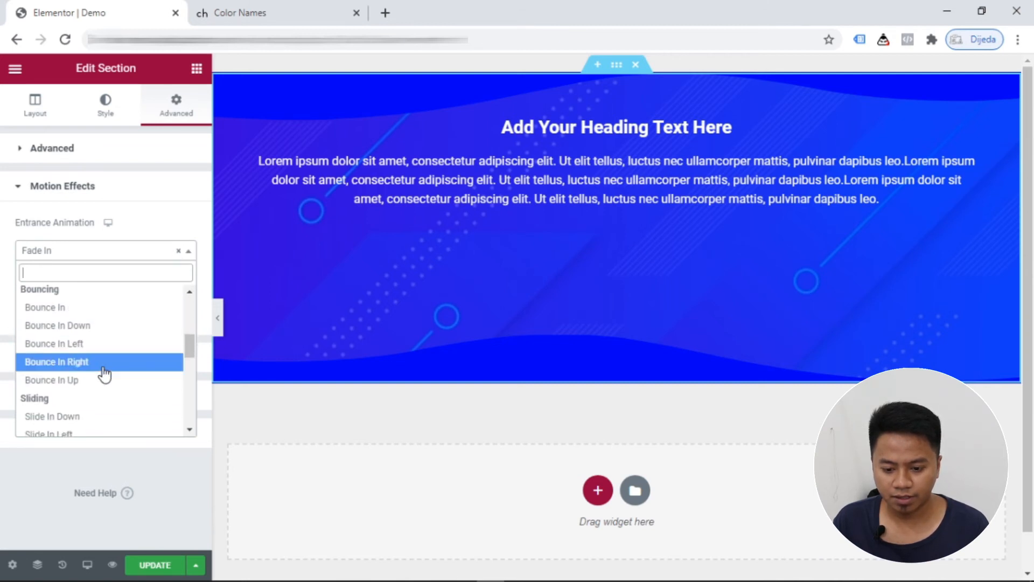
{"action": "scroll", "coordinate": [103, 375], "scroll_direction": "down", "scroll_amount": 3}
{"action": "scroll", "coordinate": [102, 370], "scroll_direction": "up", "scroll_amount": 2}
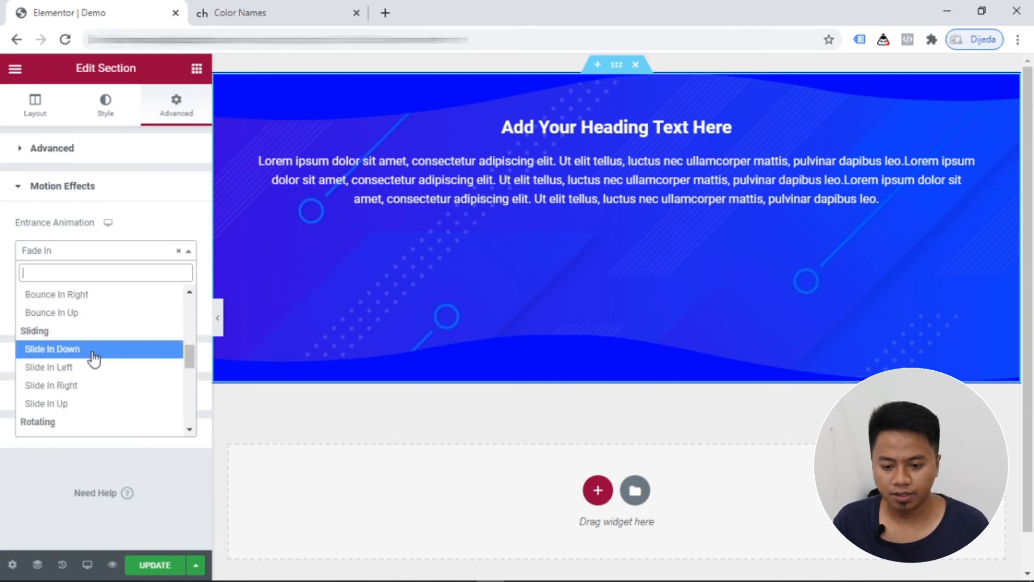
{"action": "left_click", "coordinate": [92, 358]}
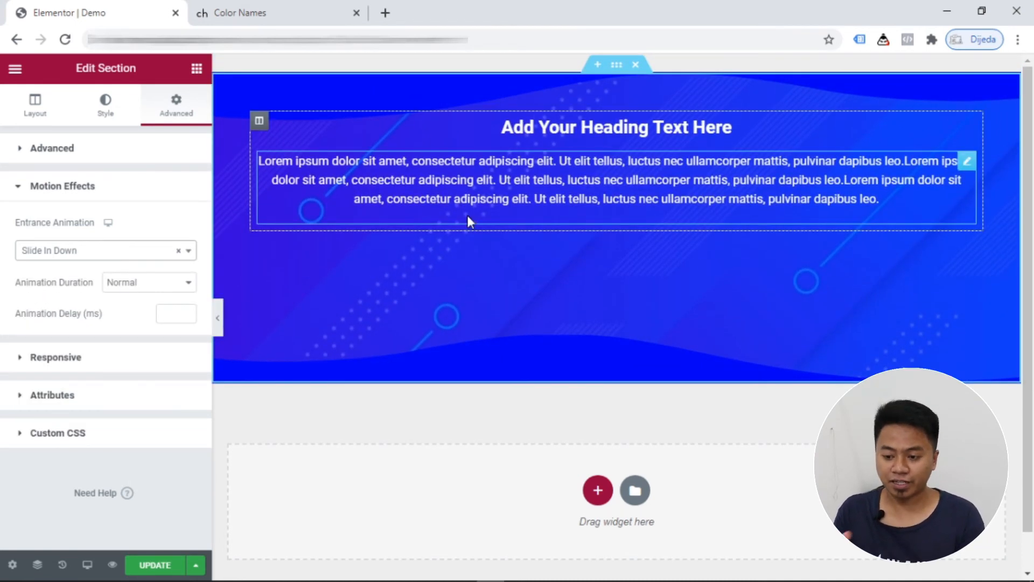
- Browse the remaining entrance effects and try Light Speed In on the section
{"action": "left_click", "coordinate": [189, 255]}
{"action": "scroll", "coordinate": [112, 393], "scroll_direction": "down", "scroll_amount": 5}
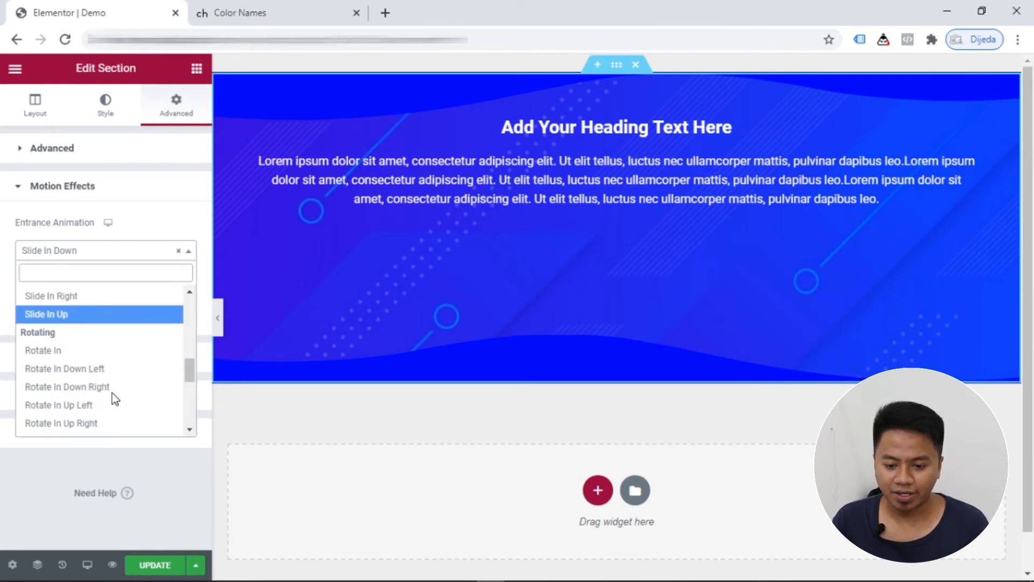
{"action": "scroll", "coordinate": [113, 398], "scroll_direction": "down", "scroll_amount": 4}
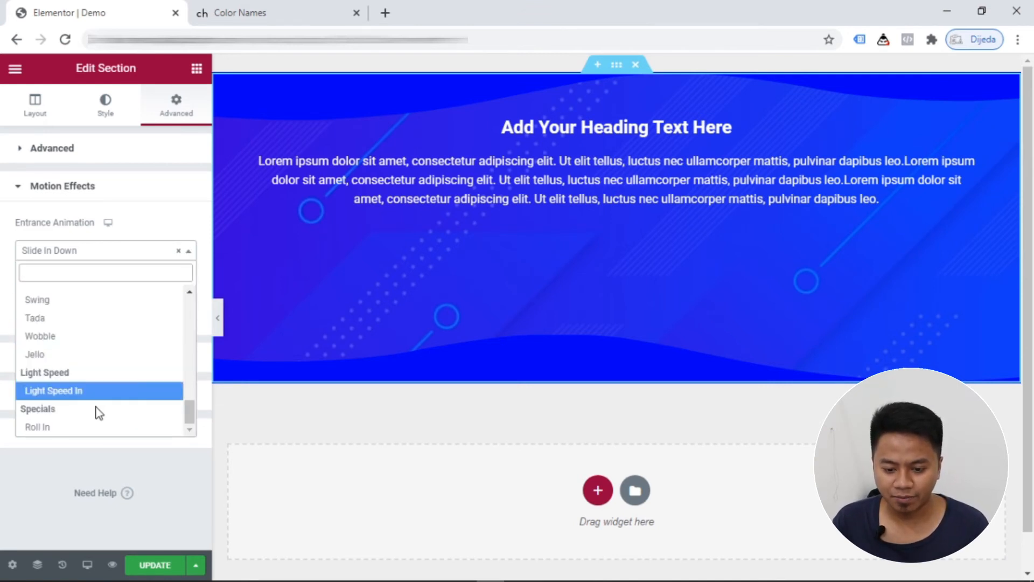
{"action": "left_click", "coordinate": [89, 398]}
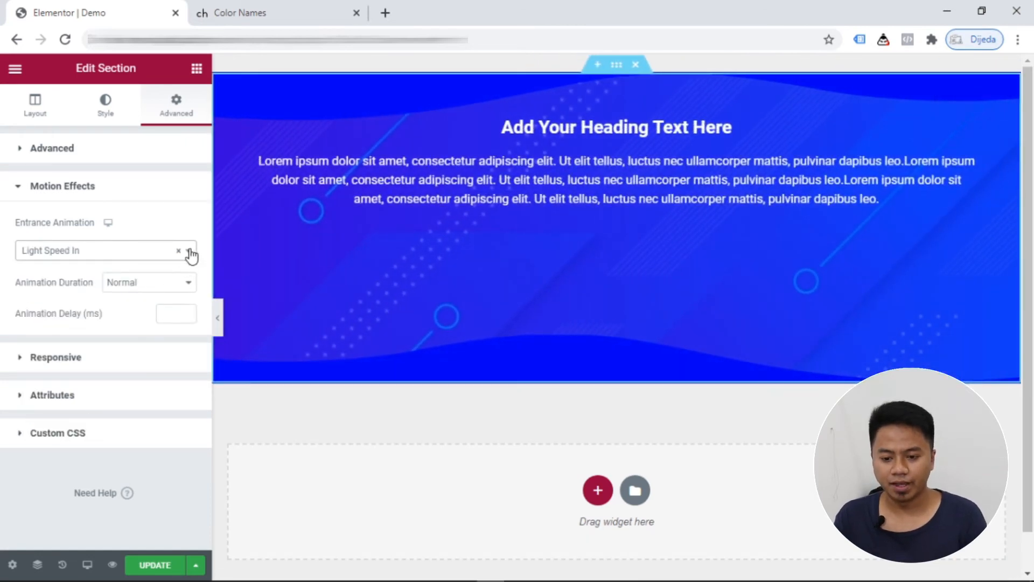
- Set the section's Entrance Animation to None after trying Swing
{"action": "left_click", "coordinate": [189, 252]}
{"action": "left_click", "coordinate": [86, 300]}
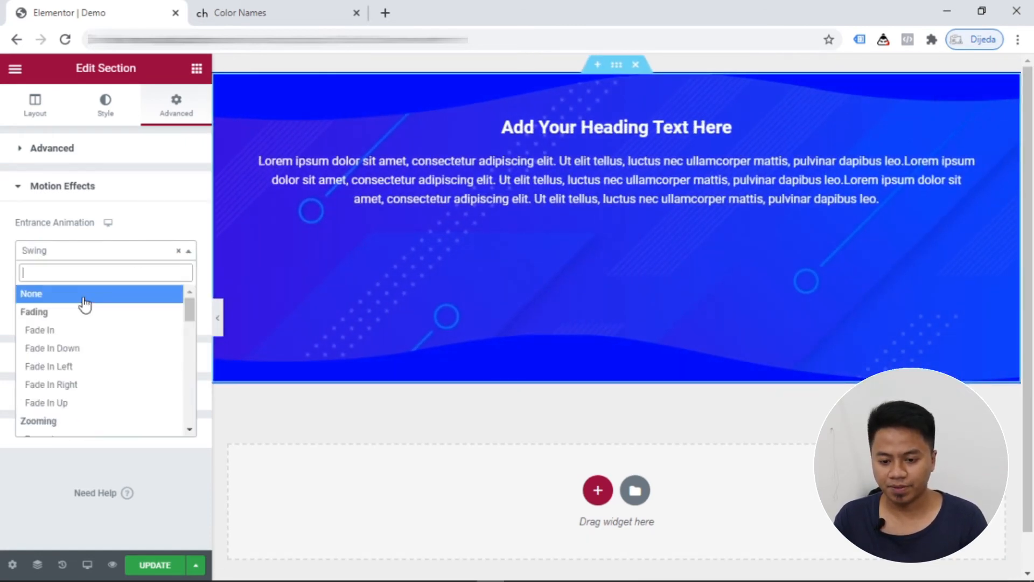
{"action": "left_click", "coordinate": [84, 299]}
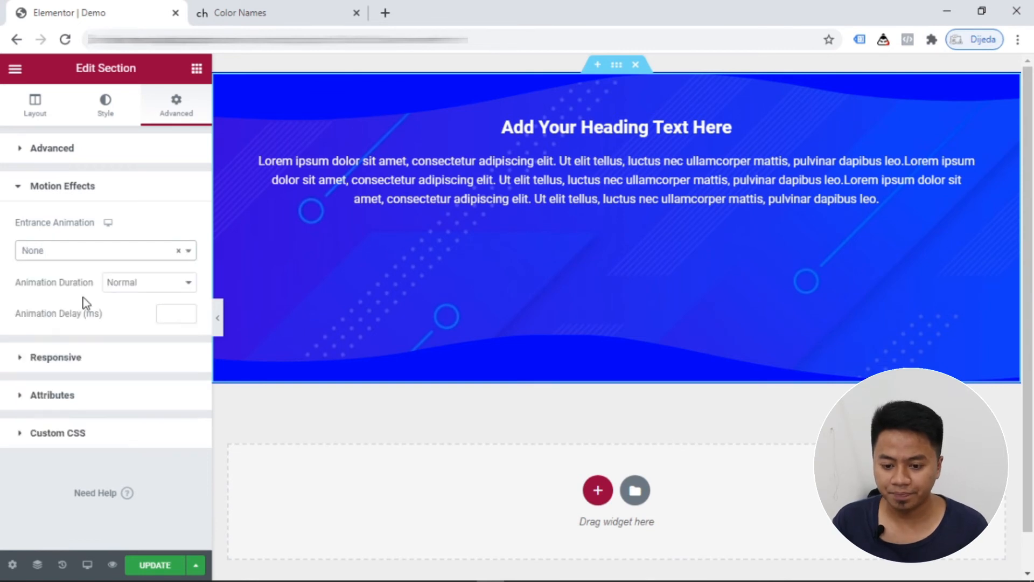
- Try hiding the section on mobile and tablet in the Responsive settings and restore its visibility on both
{"action": "left_click", "coordinate": [97, 151]}
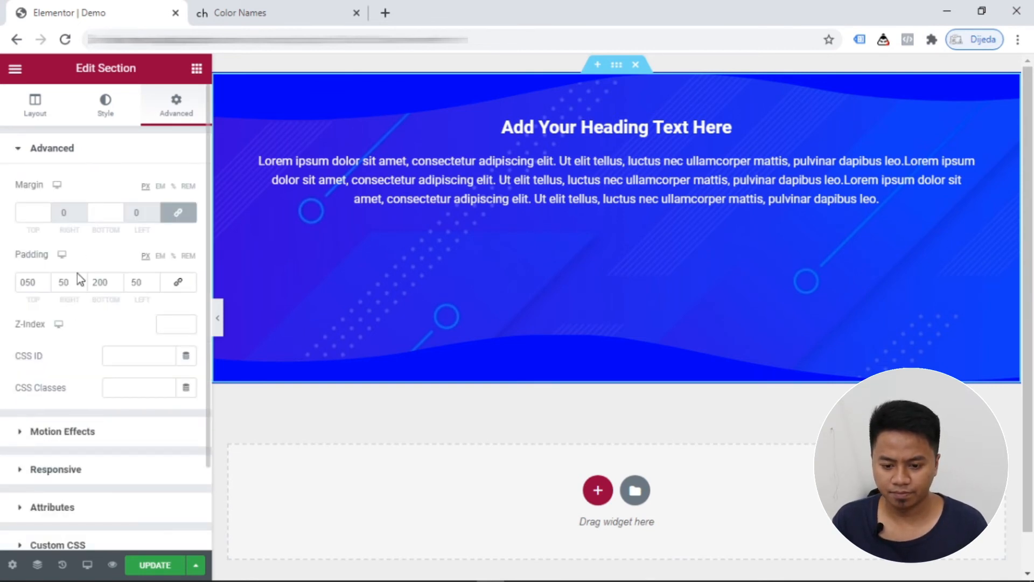
{"action": "left_click", "coordinate": [47, 434]}
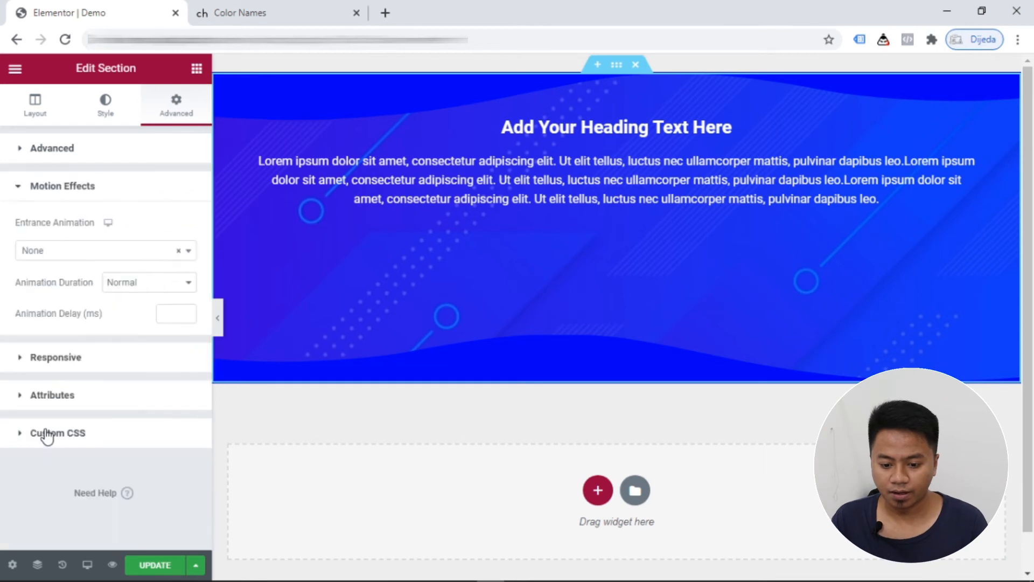
{"action": "left_click", "coordinate": [89, 361]}
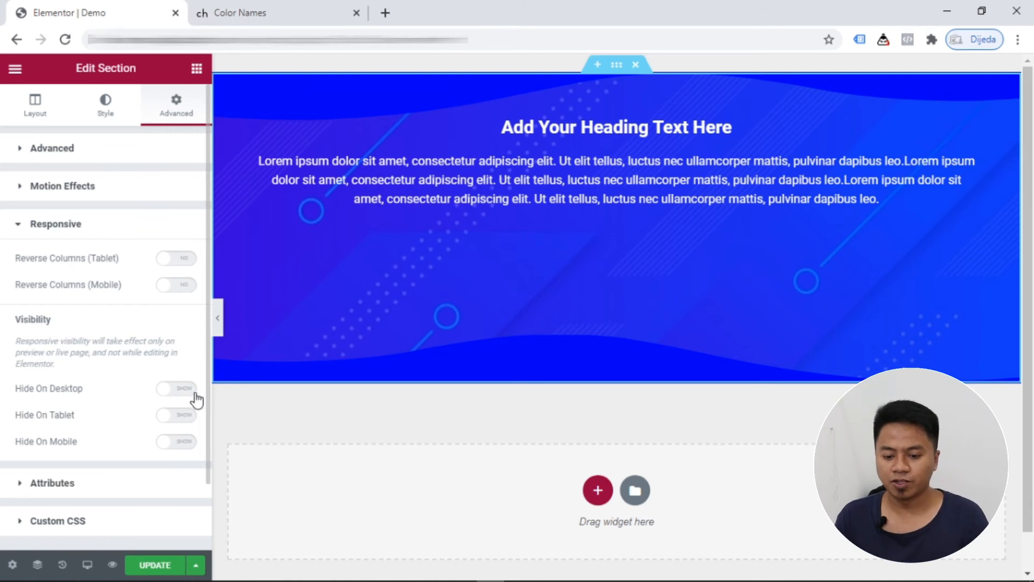
{"action": "left_click", "coordinate": [182, 447]}
{"action": "left_click", "coordinate": [180, 421]}
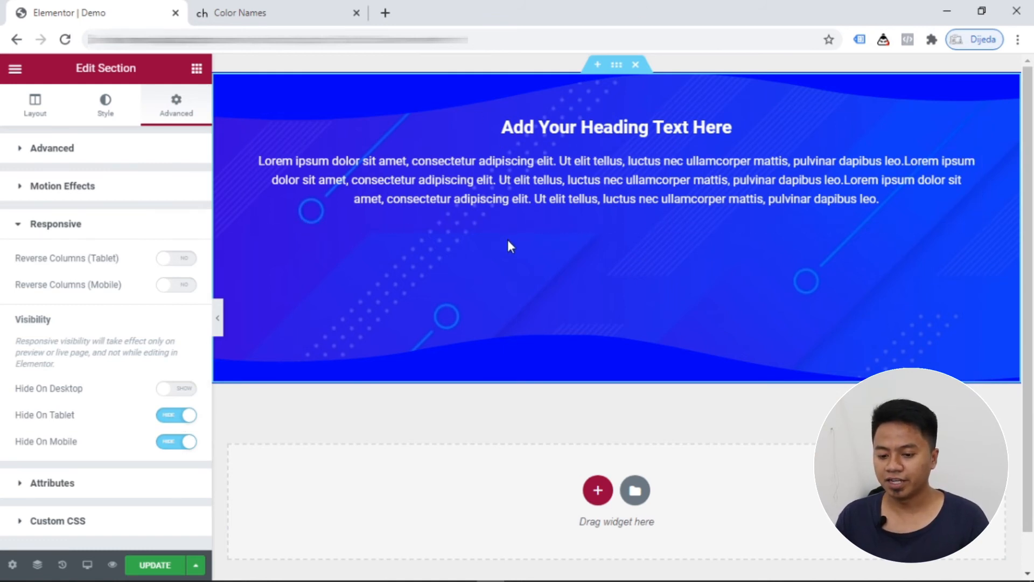
{"action": "left_click", "coordinate": [178, 417]}
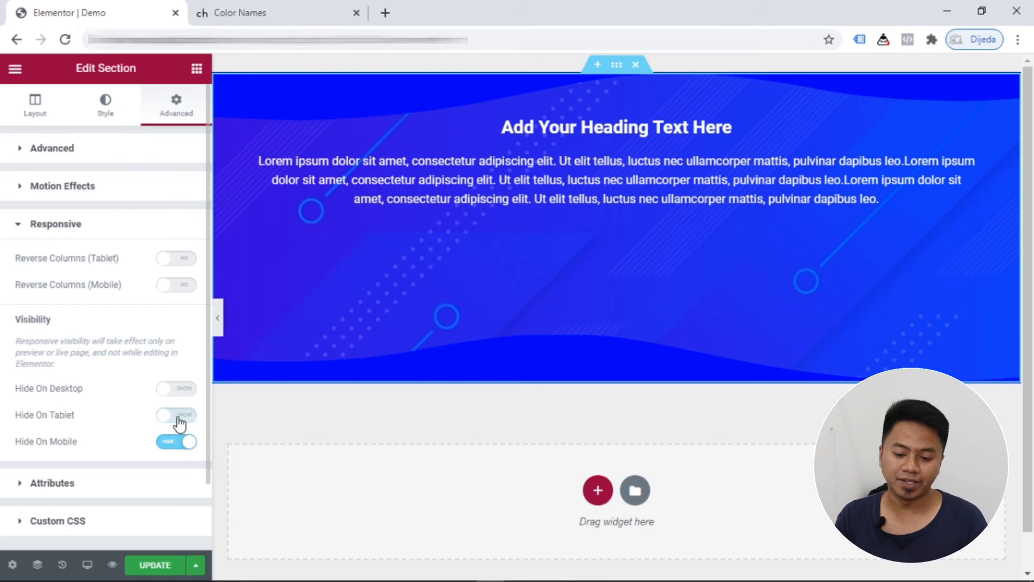
{"action": "left_click", "coordinate": [177, 437]}
- Examine the section's Attributes and Custom CSS settings and collapse them again
{"action": "scroll", "coordinate": [111, 431], "scroll_direction": "down", "scroll_amount": 2}
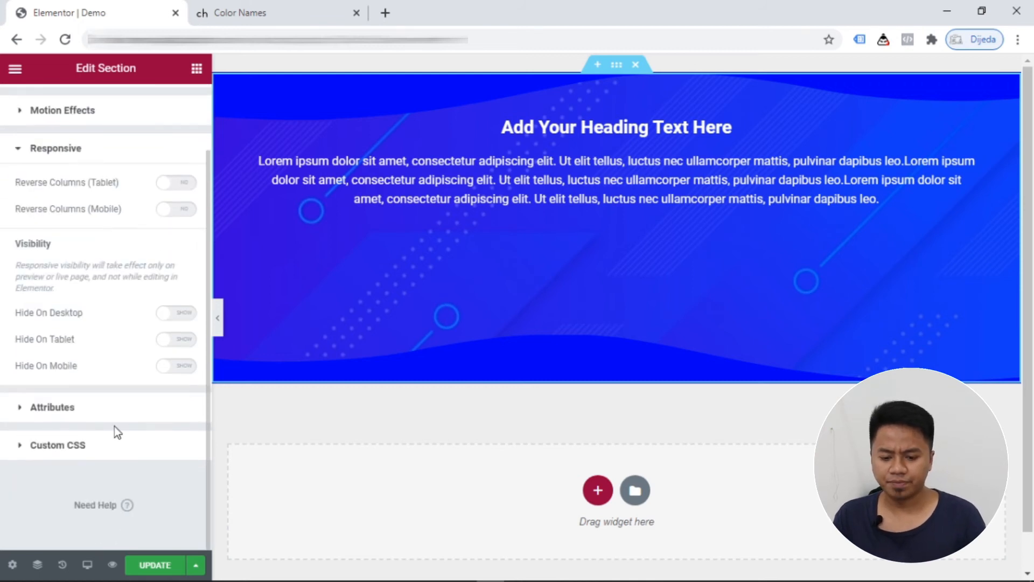
{"action": "left_click", "coordinate": [115, 415]}
{"action": "scroll", "coordinate": [115, 418], "scroll_direction": "down", "scroll_amount": 2}
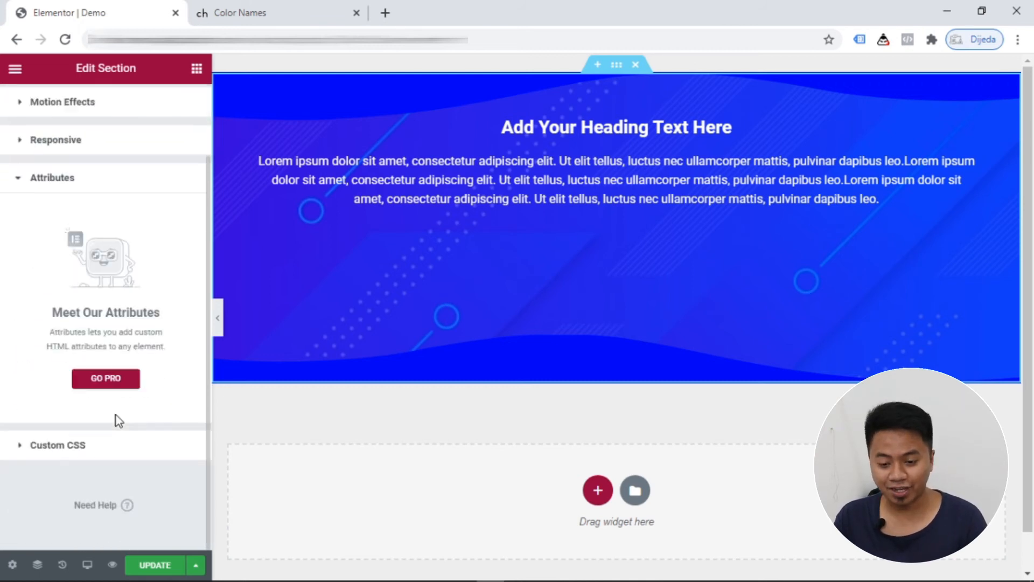
{"action": "left_click", "coordinate": [82, 450]}
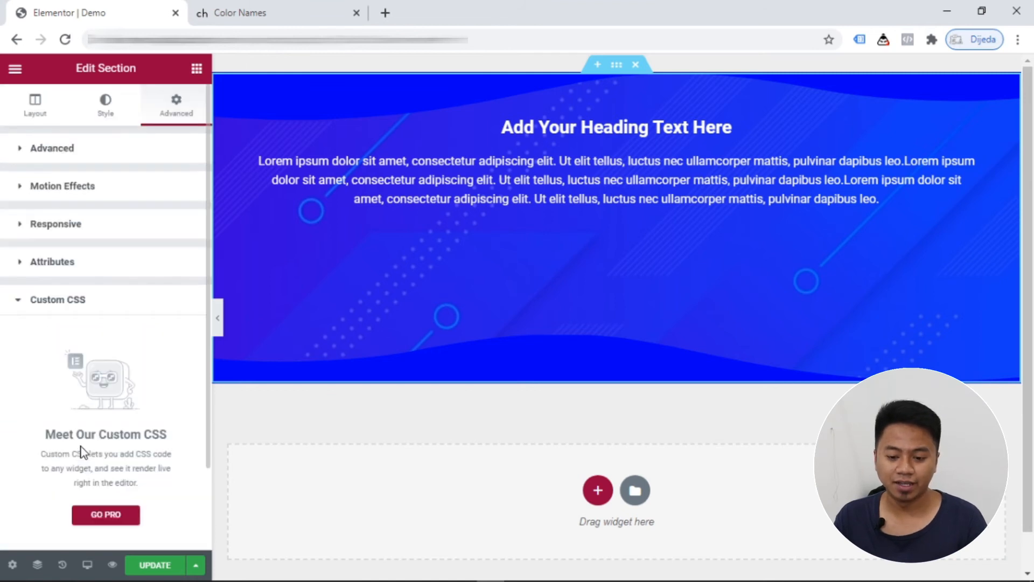
{"action": "left_click", "coordinate": [24, 303]}
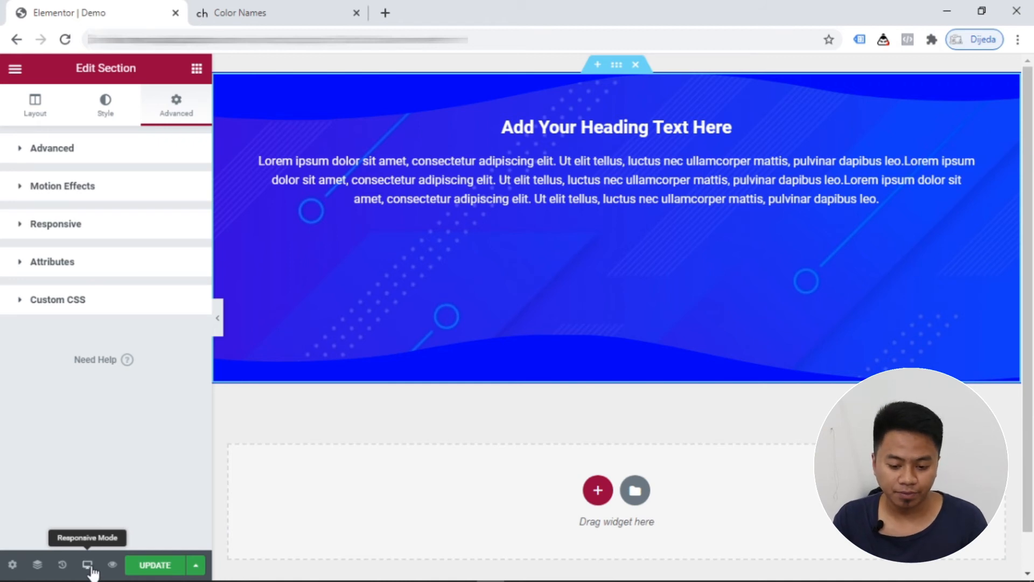
- Preview the section in Responsive Mode at tablet size and switch to the mobile size
{"action": "left_click", "coordinate": [88, 568]}
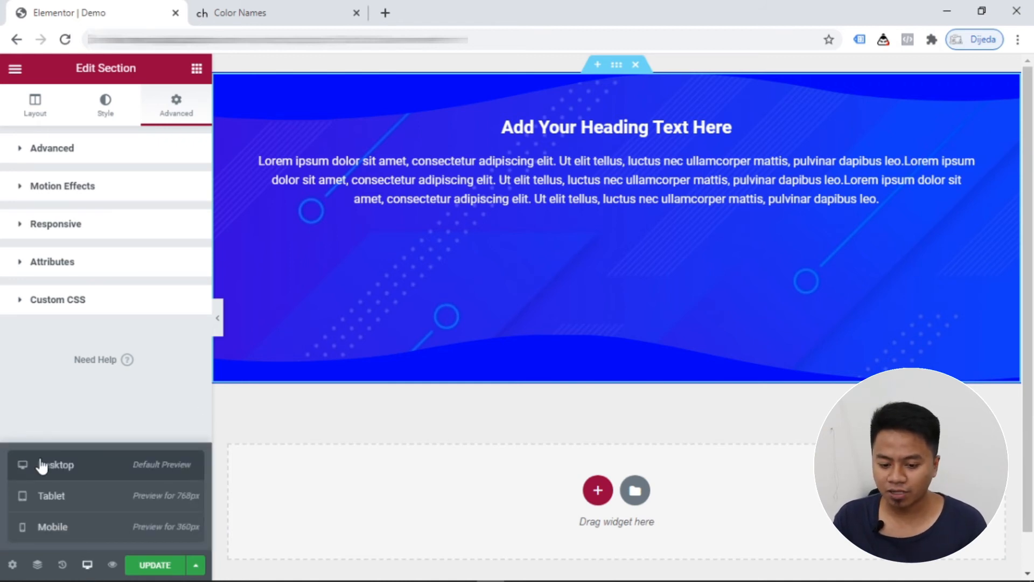
{"action": "left_click", "coordinate": [64, 501]}
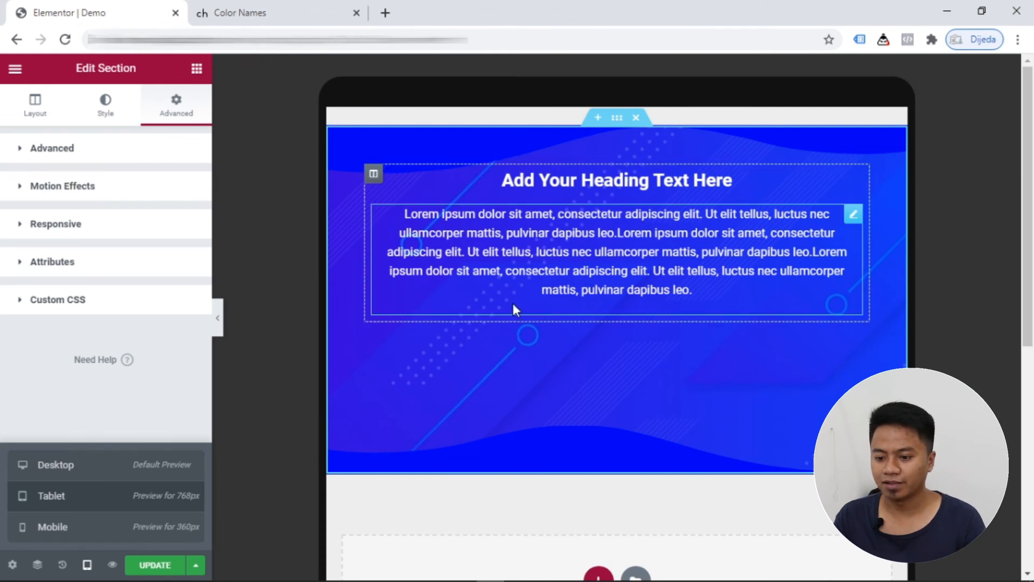
{"action": "left_click", "coordinate": [92, 533]}
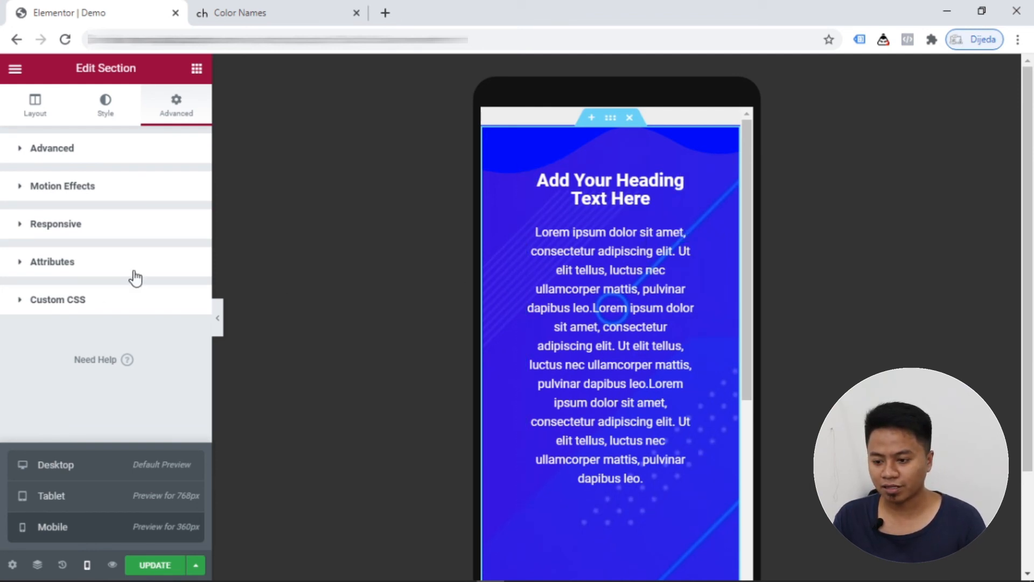
- Set the section's mobile padding to 50 px on all four sides
{"action": "left_click", "coordinate": [109, 152]}
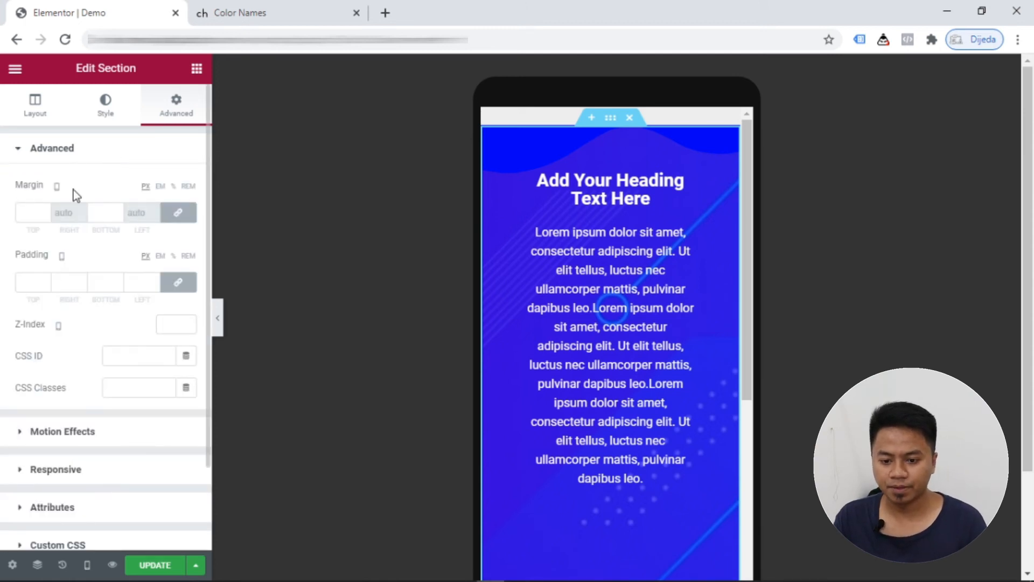
{"action": "left_click", "coordinate": [31, 282]}
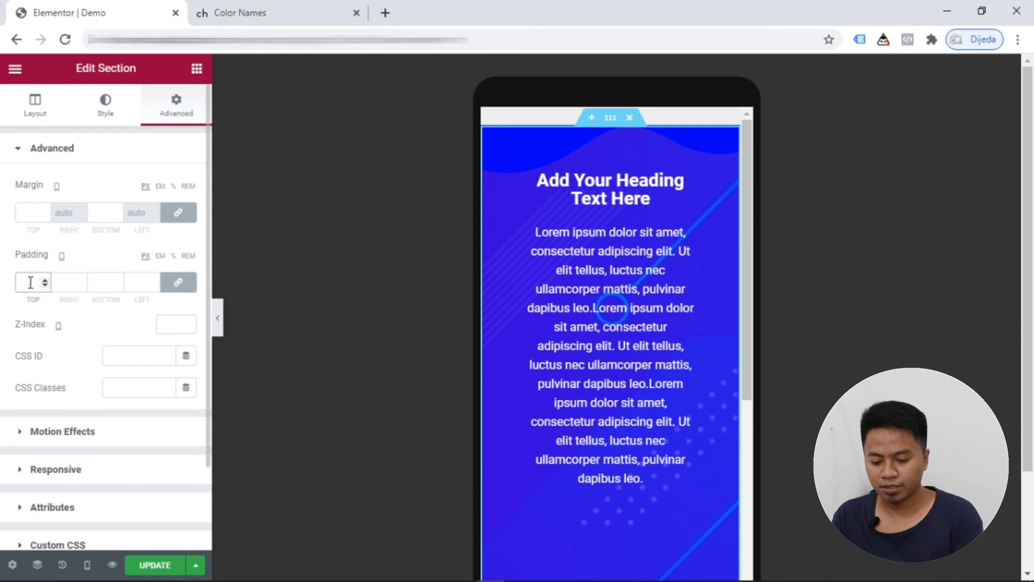
{"action": "type", "text": "50"}
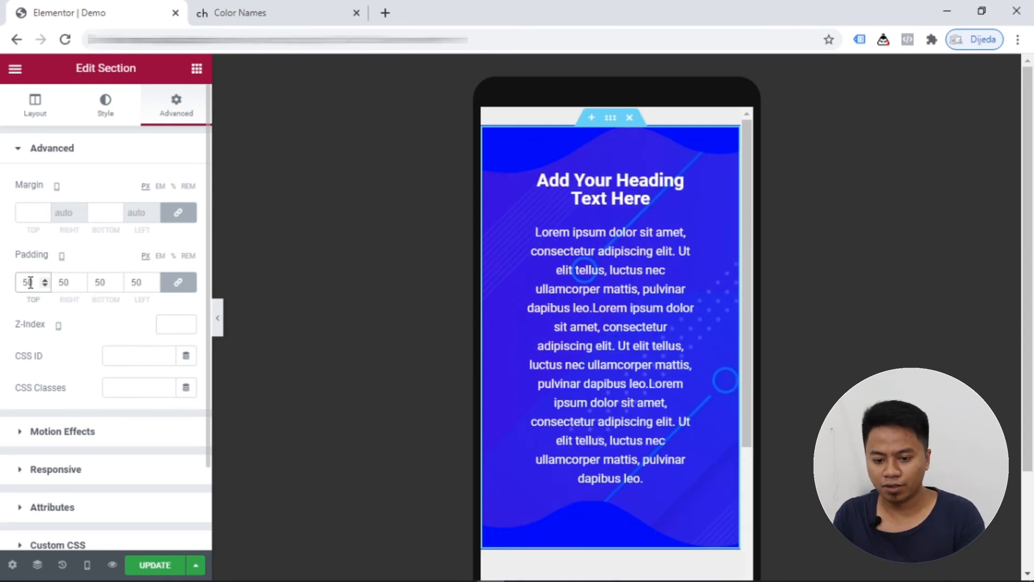
- Unlink the section's mobile padding values and set the right and left padding to 0 px each
{"action": "left_click", "coordinate": [178, 282]}
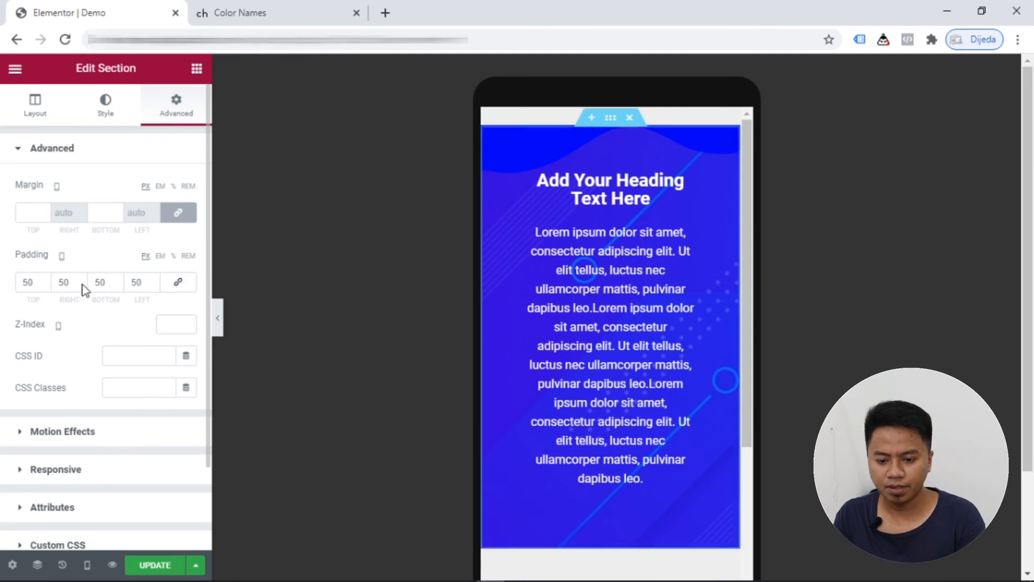
{"action": "left_click", "coordinate": [67, 280]}
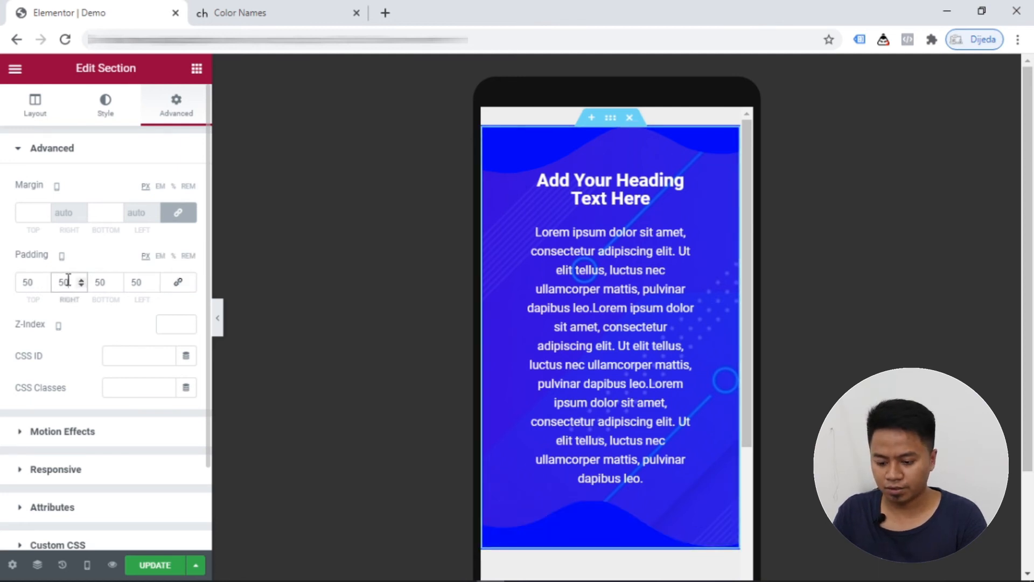
{"action": "key", "text": "BackSpace"}
{"action": "key", "text": "BackSpace"}
{"action": "type", "text": "0"}
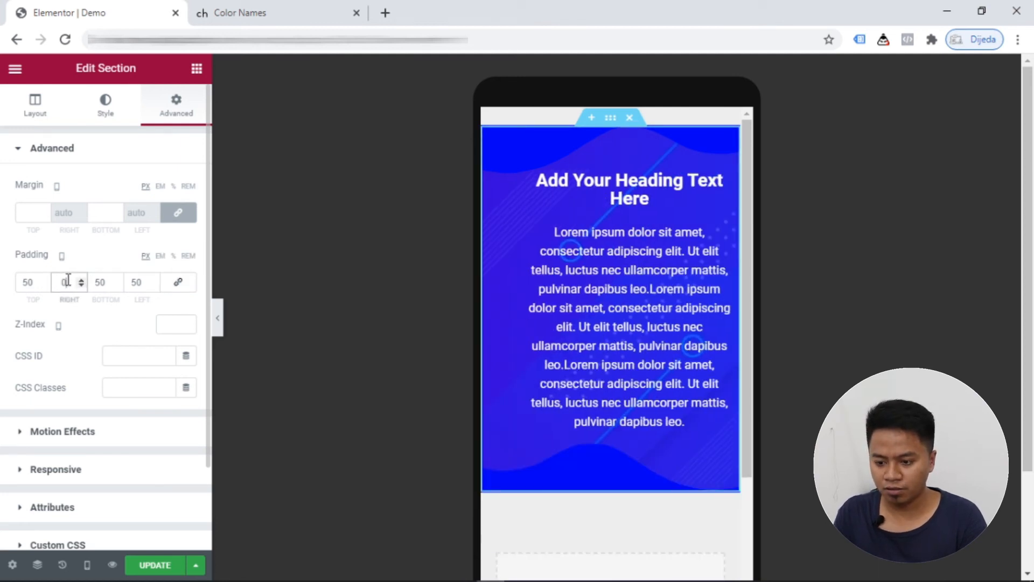
{"action": "left_click", "coordinate": [141, 281]}
{"action": "key", "text": "BackSpace"}
{"action": "key", "text": "BackSpace"}
{"action": "type", "text": "0"}
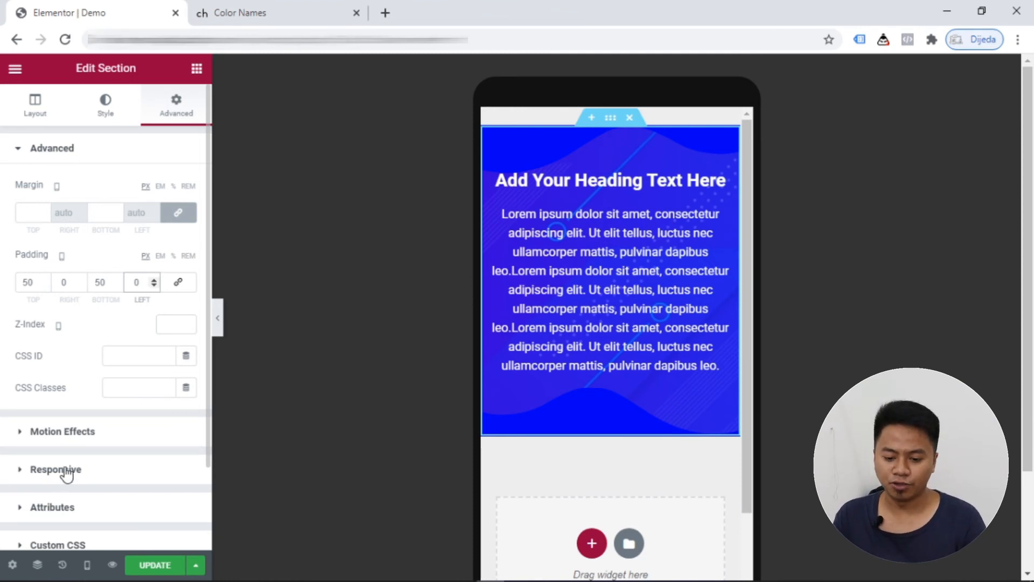
- Switch to the tablet preview and set the section's tablet padding to 50 px on all four sides
{"action": "left_click", "coordinate": [87, 565]}
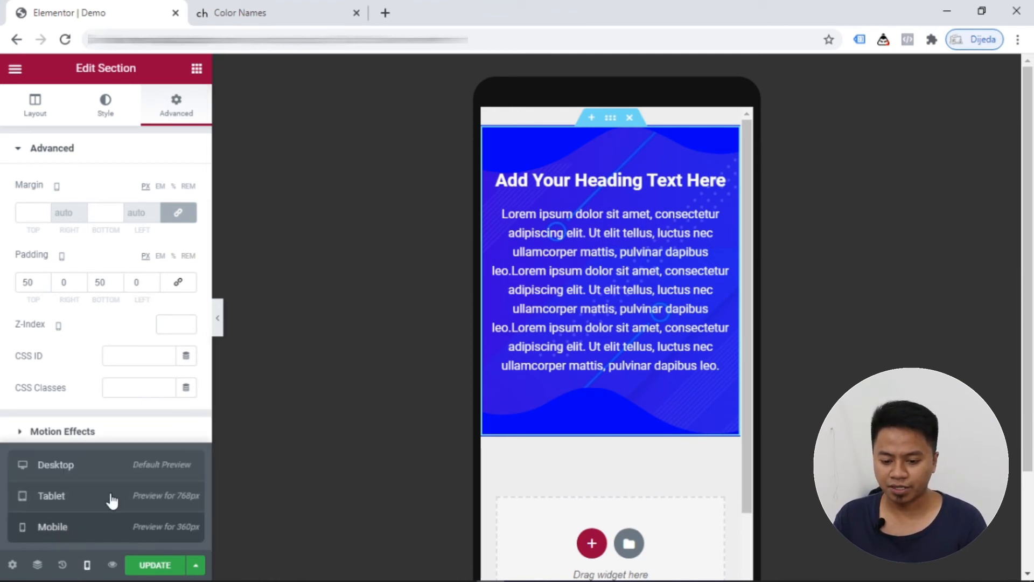
{"action": "left_click", "coordinate": [111, 500]}
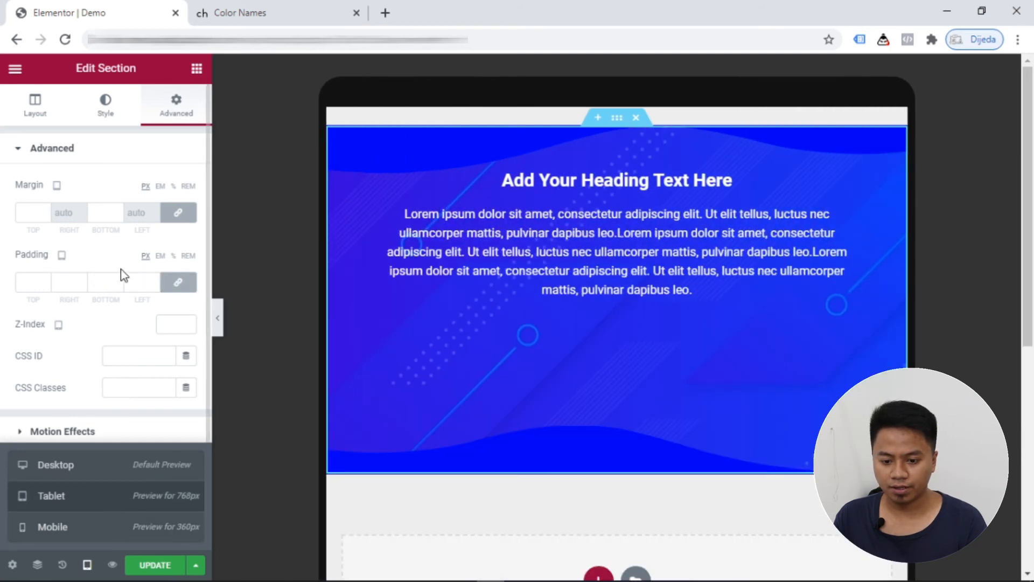
{"action": "left_click", "coordinate": [25, 281]}
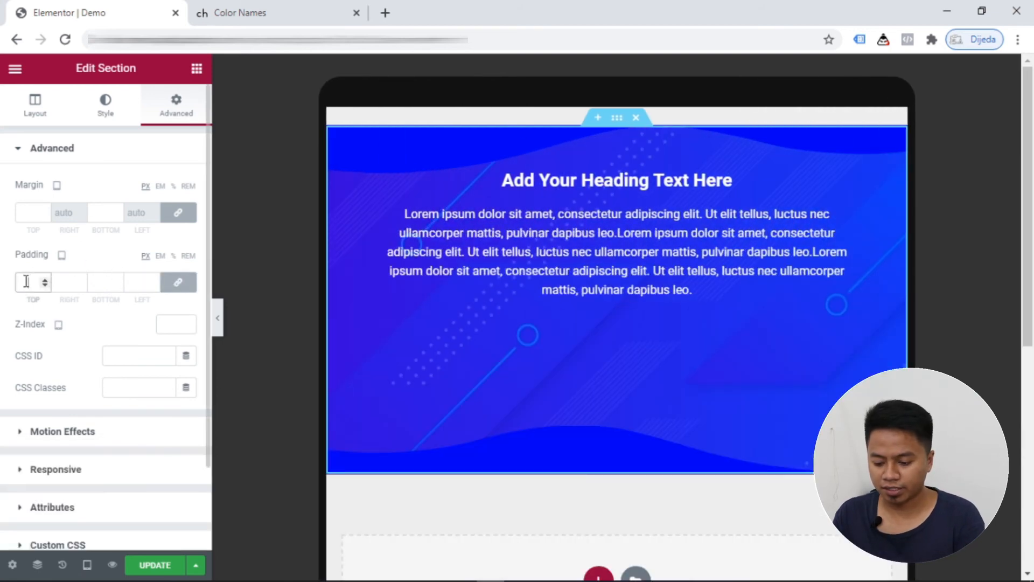
{"action": "type", "text": "50"}
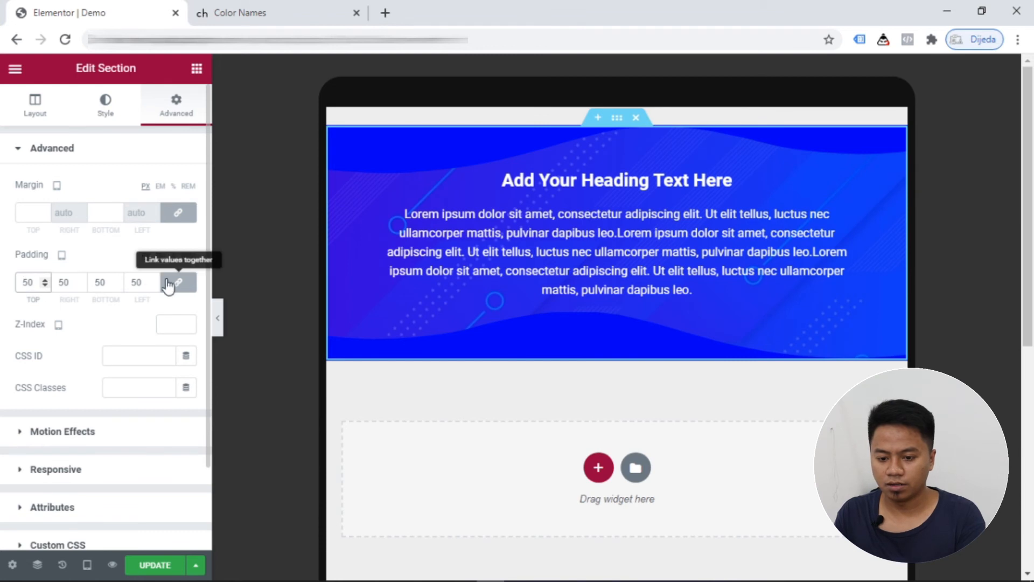
- Unlink the section's tablet padding values and set the right and left padding to 10 px each
{"action": "left_click", "coordinate": [183, 288]}
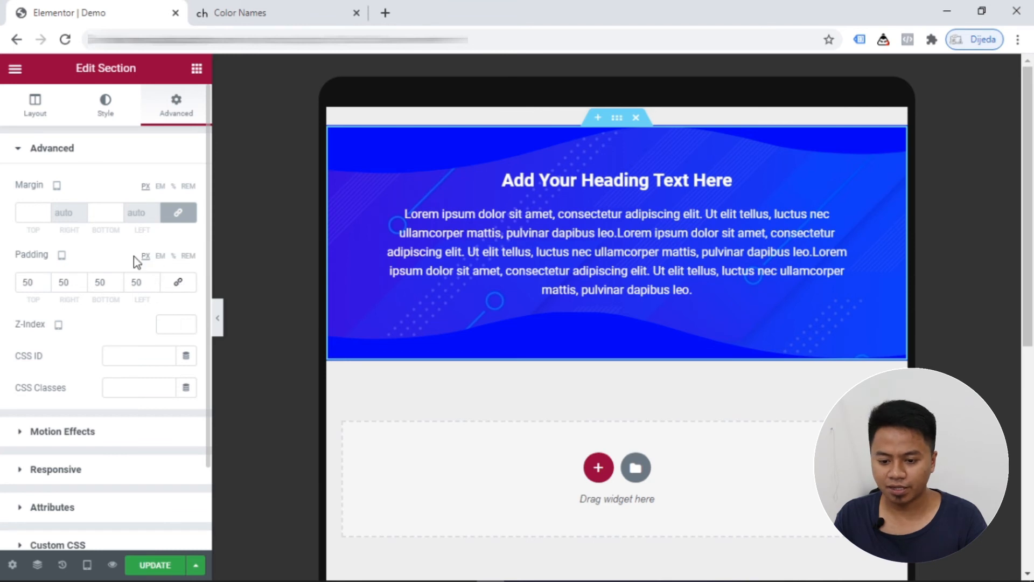
{"action": "left_click", "coordinate": [67, 280]}
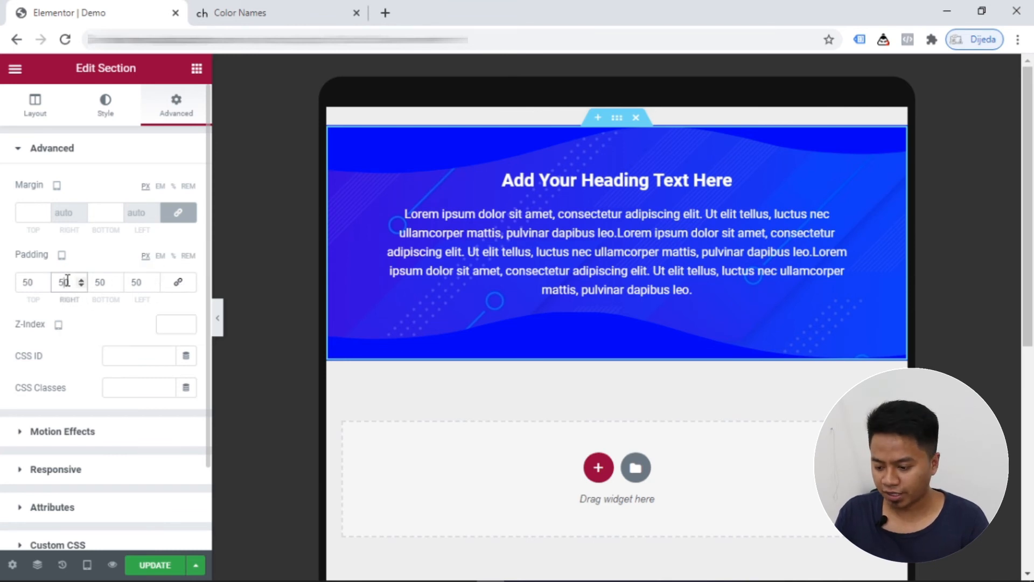
{"action": "key", "text": "BackSpace"}
{"action": "type", "text": "1"}
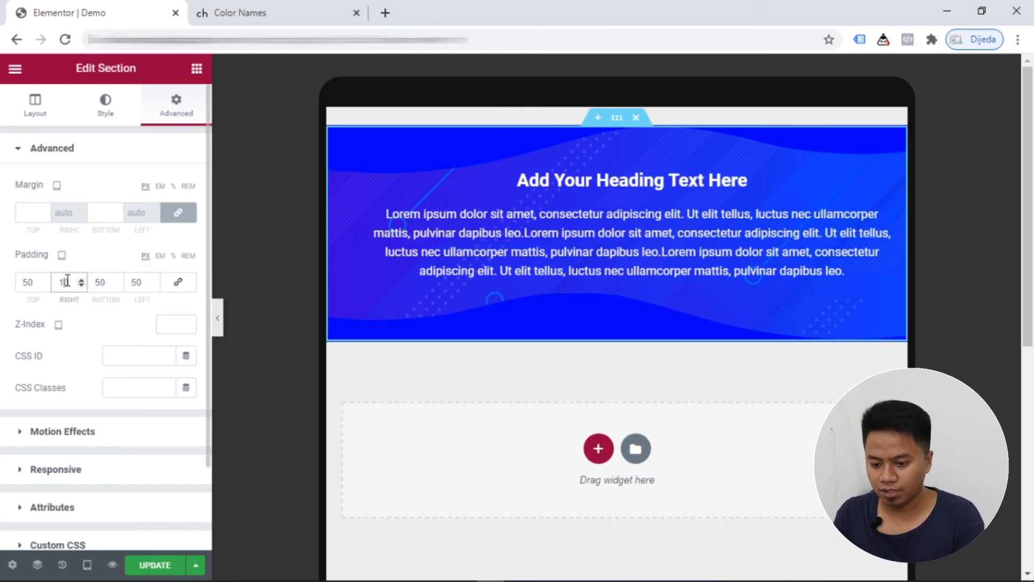
{"action": "left_click", "coordinate": [101, 281]}
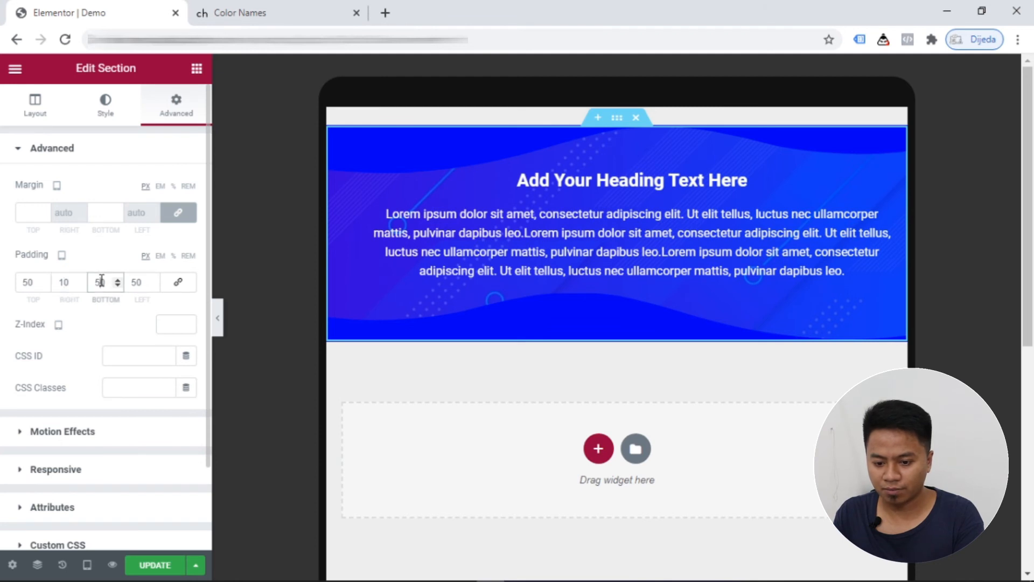
{"action": "left_click", "coordinate": [134, 281]}
{"action": "key", "text": "BackSpace"}
{"action": "type", "text": "1"}
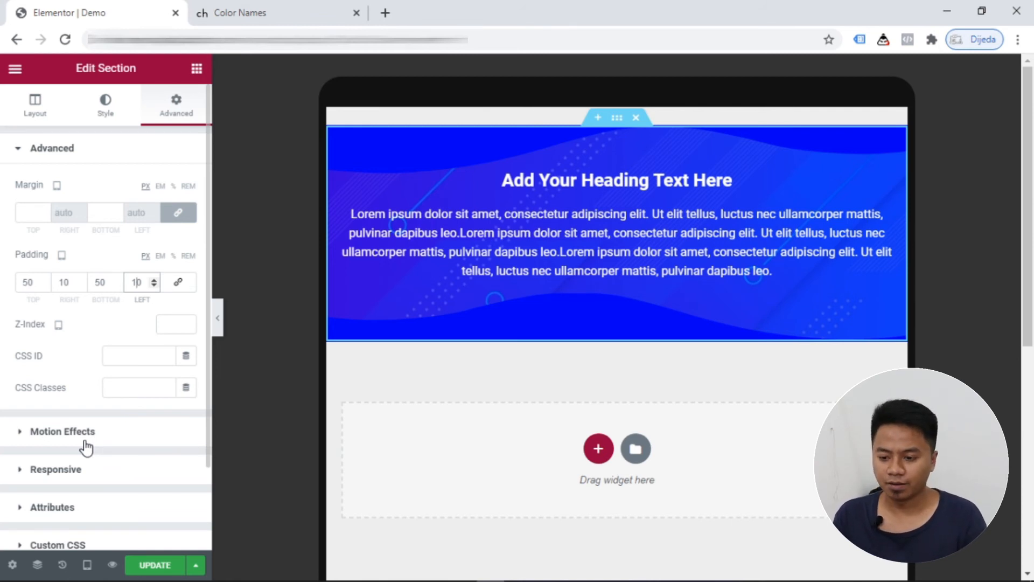
- Upload animat-rocket-color.gif from Downloads and insert it as the section's tablet background overlay image
{"action": "left_click", "coordinate": [107, 120]}
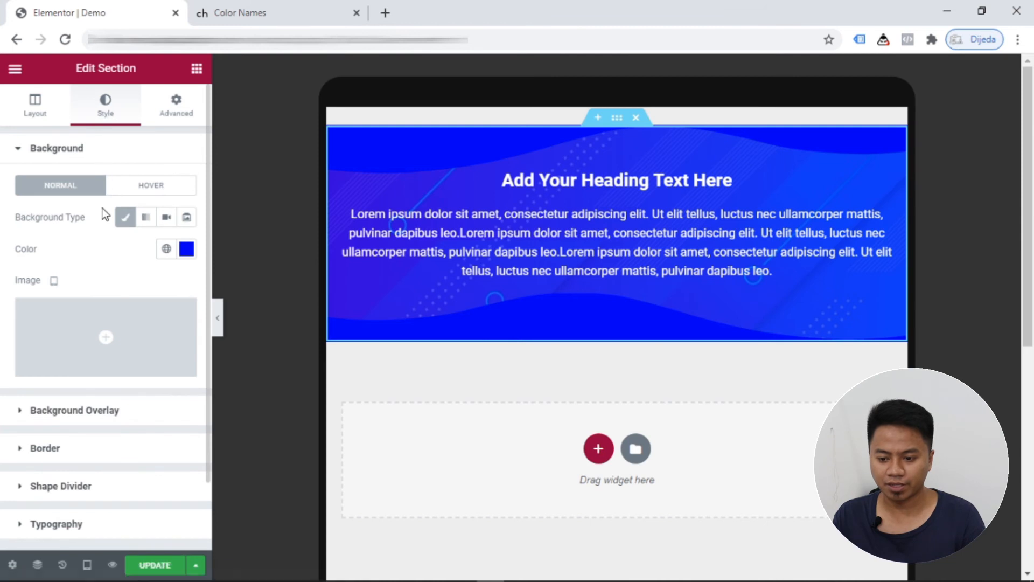
{"action": "left_click", "coordinate": [138, 418]}
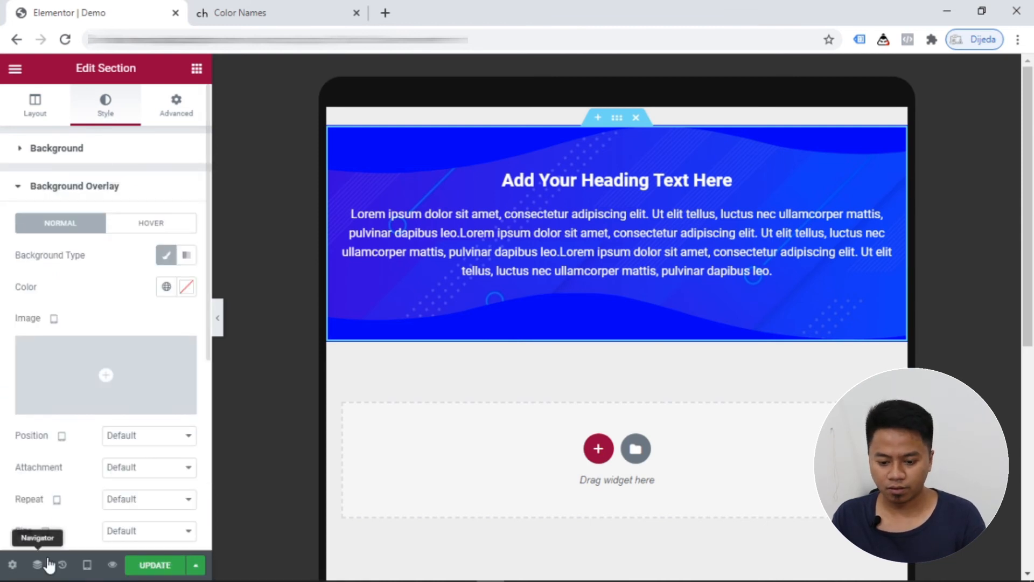
{"action": "left_click", "coordinate": [87, 565]}
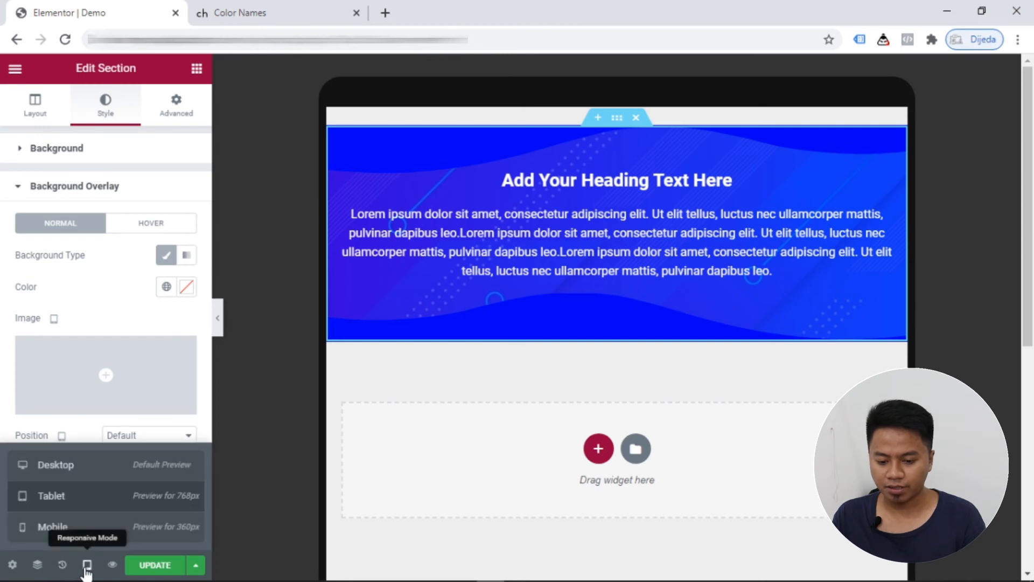
{"action": "left_click", "coordinate": [134, 357]}
{"action": "left_click", "coordinate": [73, 129]}
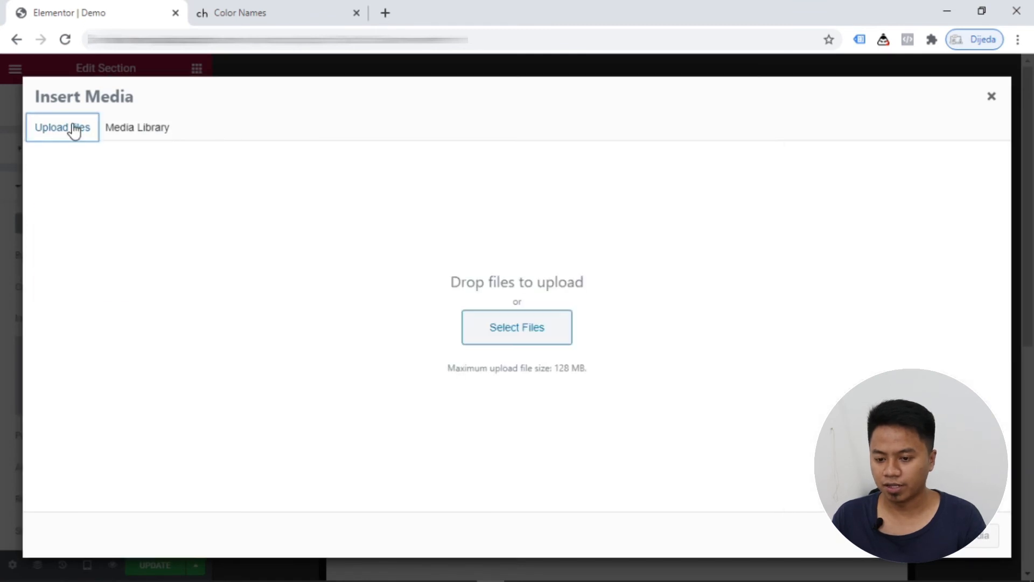
{"action": "left_click", "coordinate": [504, 328]}
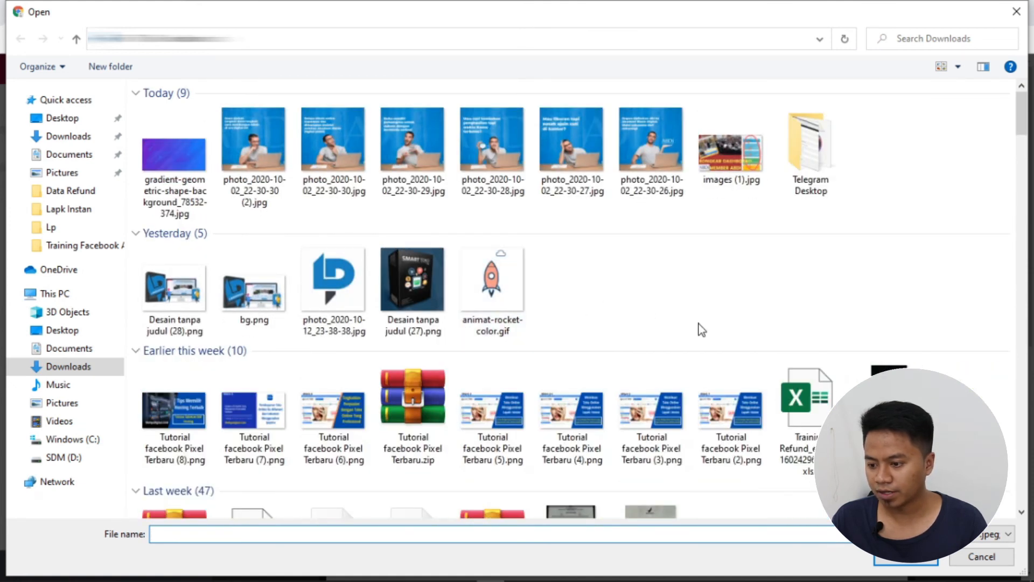
{"action": "left_click", "coordinate": [496, 288]}
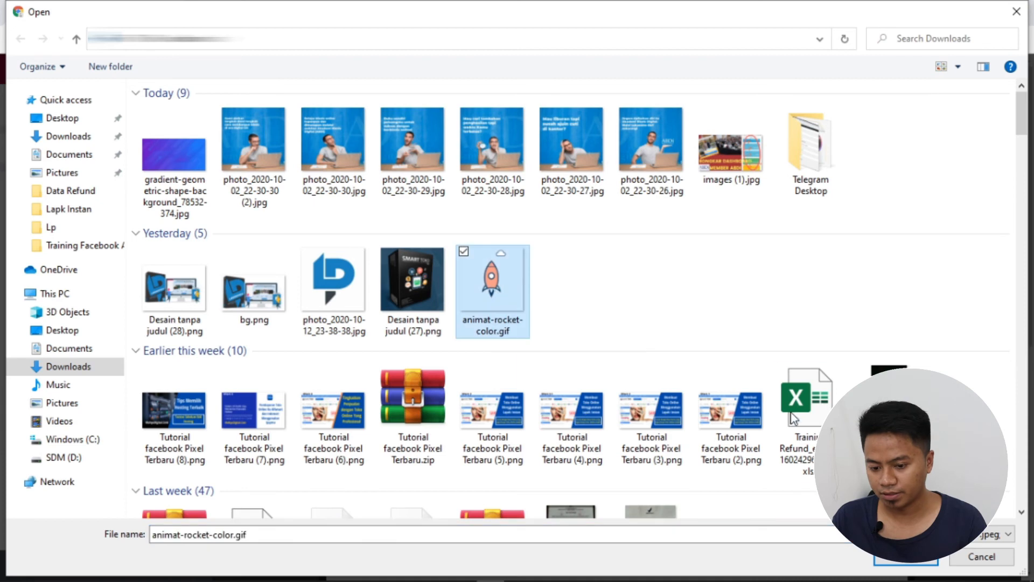
{"action": "left_click", "coordinate": [895, 559]}
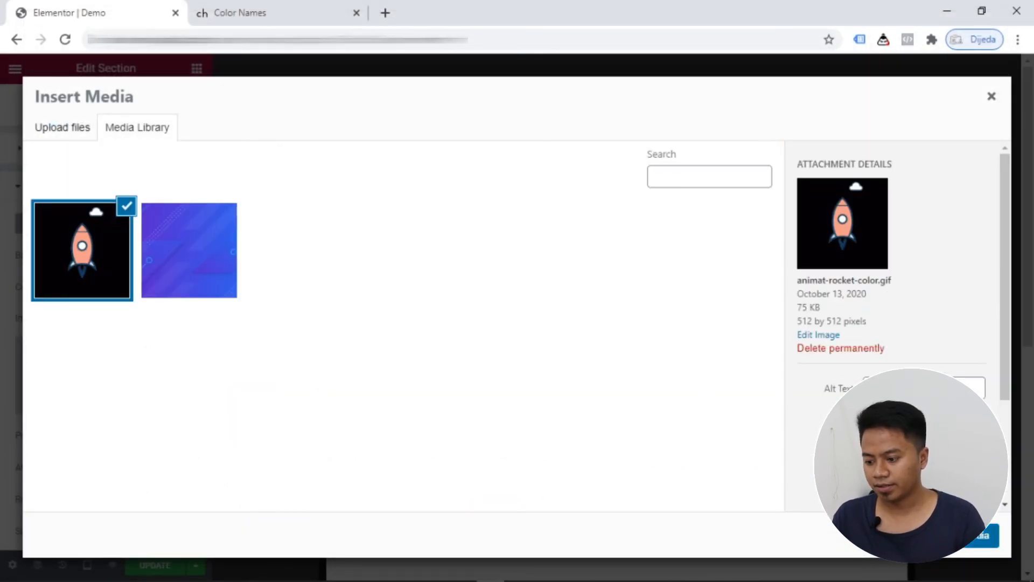
{"action": "left_click", "coordinate": [977, 536]}
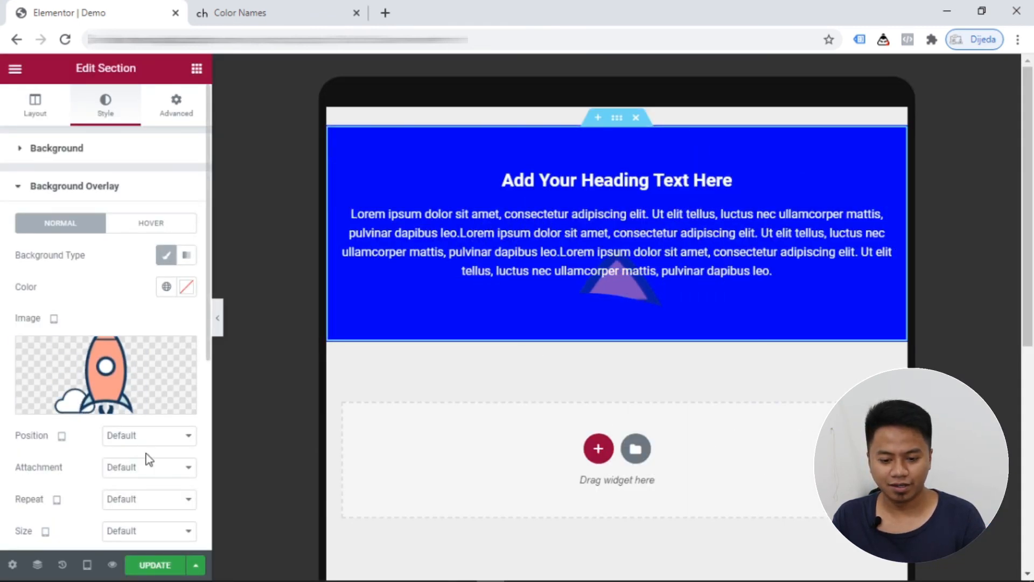
- Set the tablet overlay image's position to Center Center and keep its attachment at Default
{"action": "scroll", "coordinate": [43, 457], "scroll_direction": "down", "scroll_amount": 1}
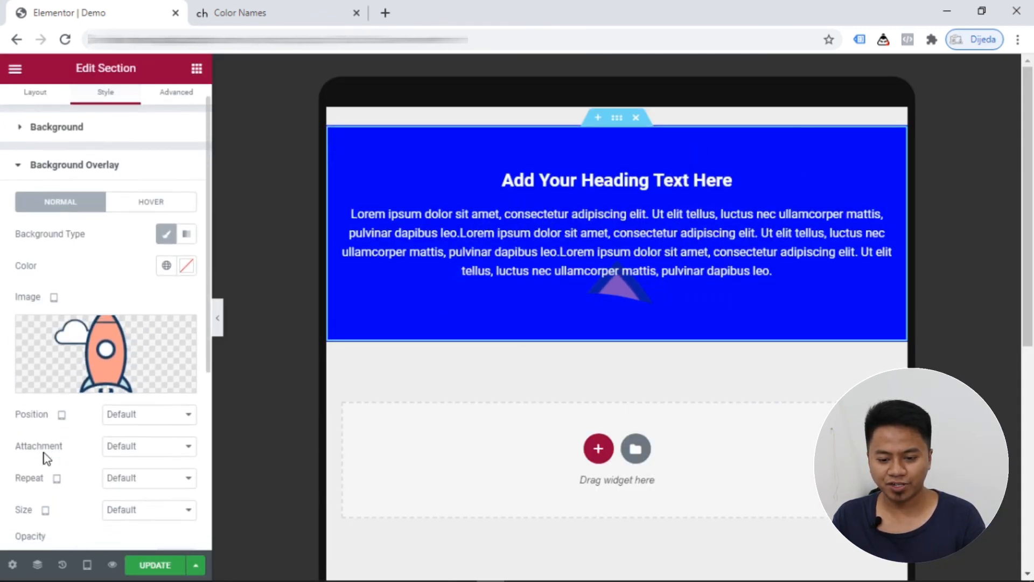
{"action": "left_click", "coordinate": [173, 415]}
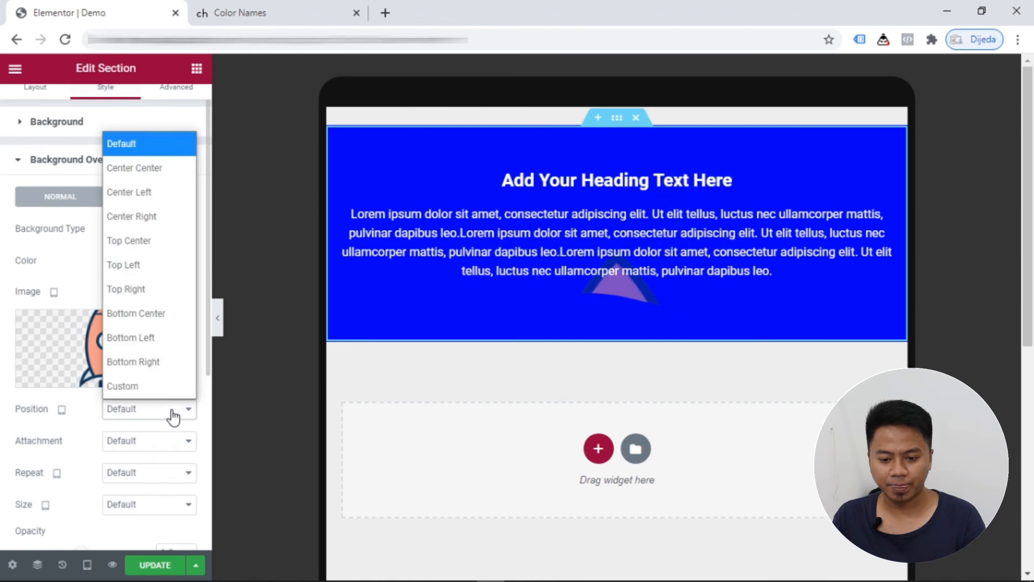
{"action": "left_click", "coordinate": [146, 170]}
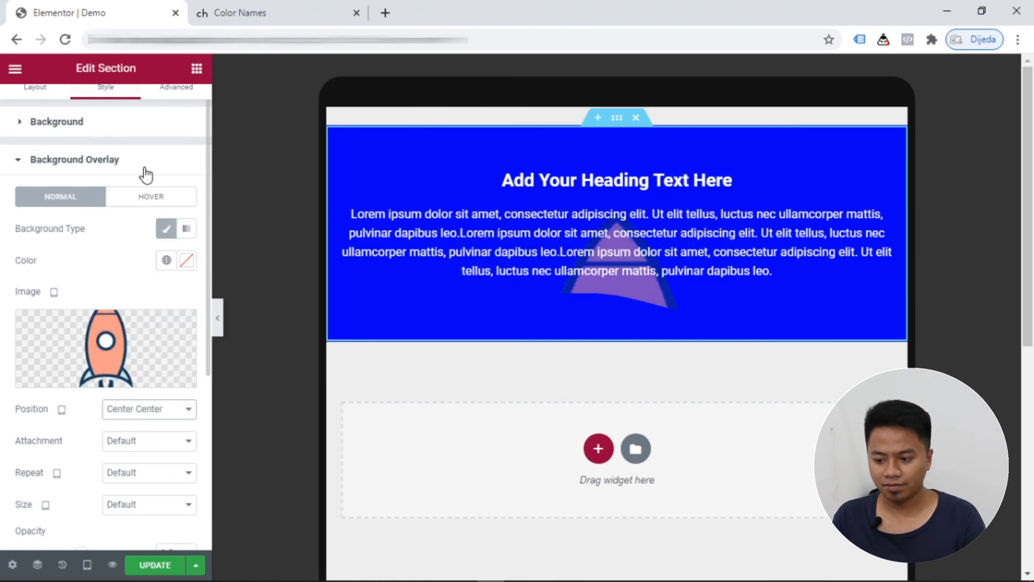
{"action": "left_click", "coordinate": [185, 453]}
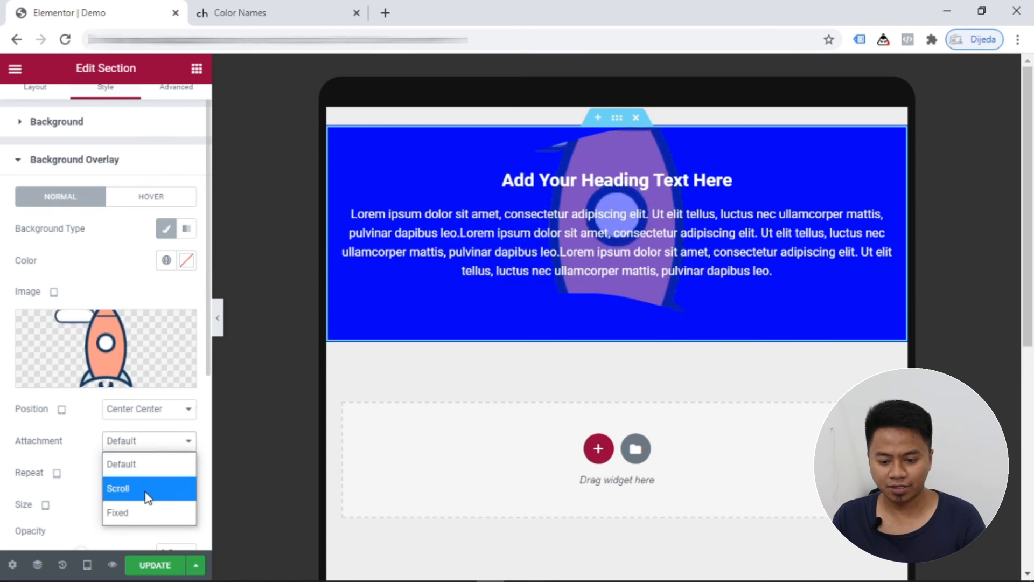
{"action": "left_click", "coordinate": [159, 464]}
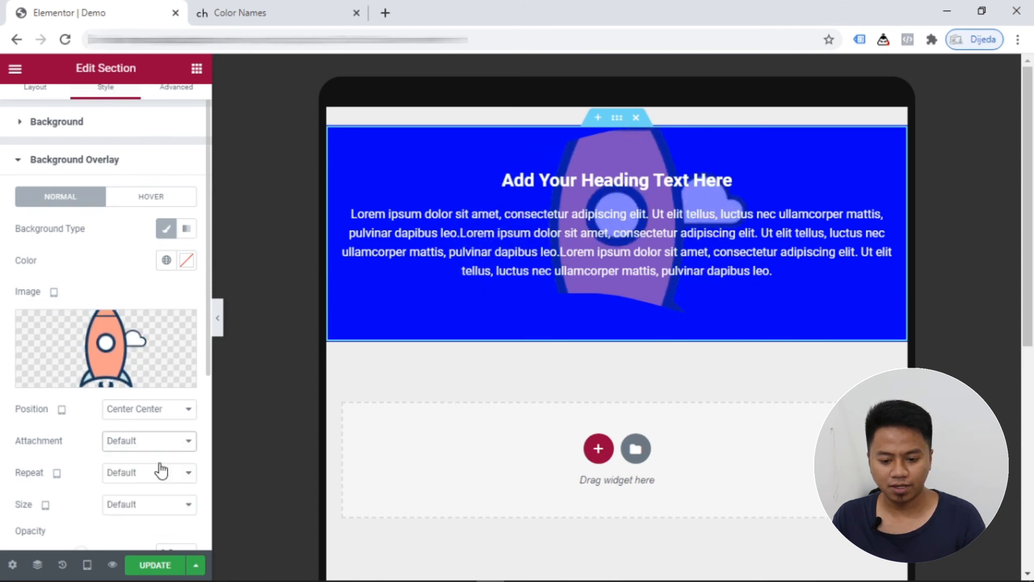
- Set the tablet overlay image's repeat to No-repeat and its size to Cover
{"action": "left_click", "coordinate": [173, 477]}
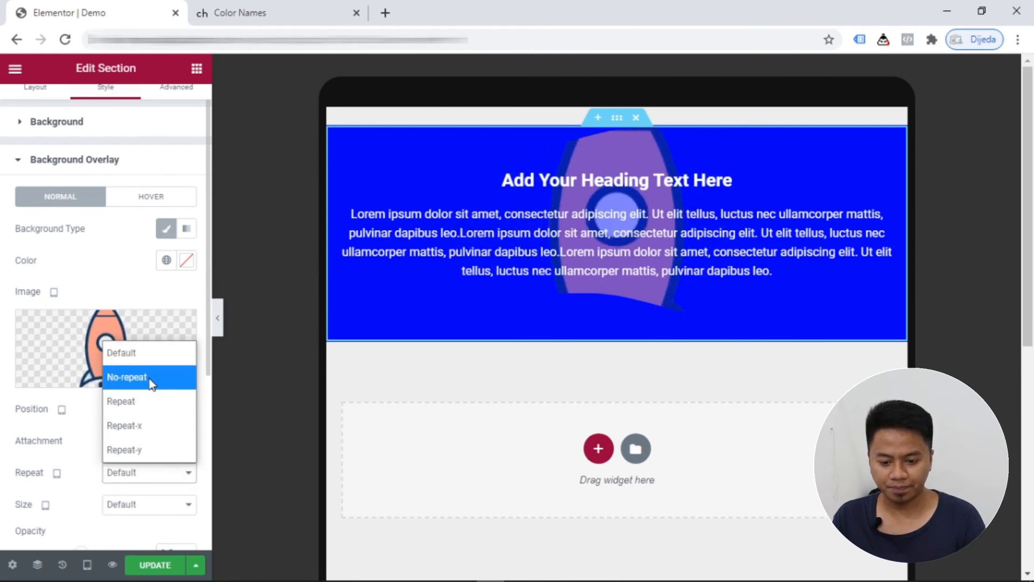
{"action": "left_click", "coordinate": [147, 380]}
{"action": "left_click", "coordinate": [180, 504]}
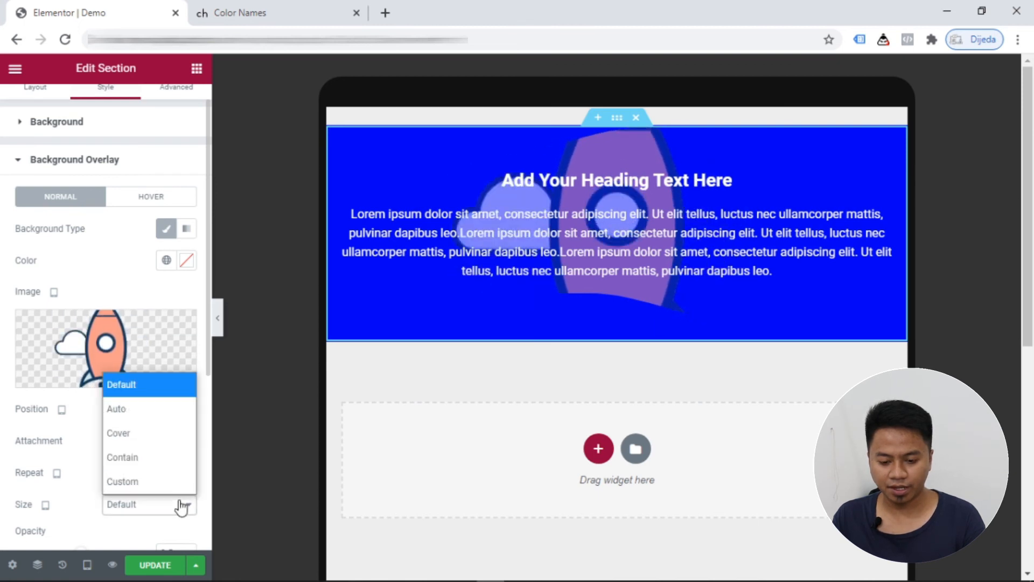
{"action": "left_click", "coordinate": [134, 434]}
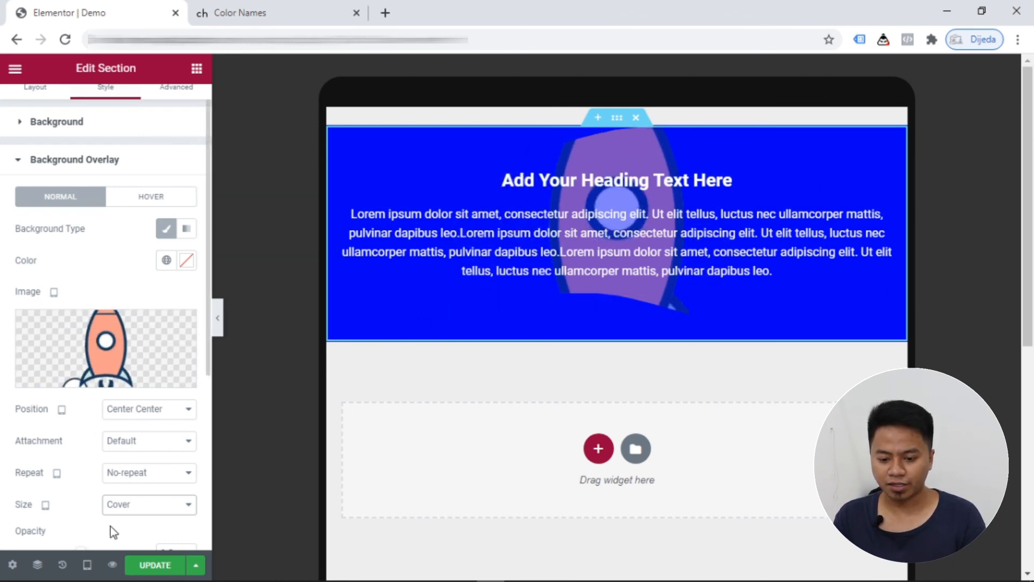
- Switch to the mobile preview and insert animat-rocket-color.gif from the Media Library as the section's mobile background overlay image
{"action": "left_click", "coordinate": [87, 566]}
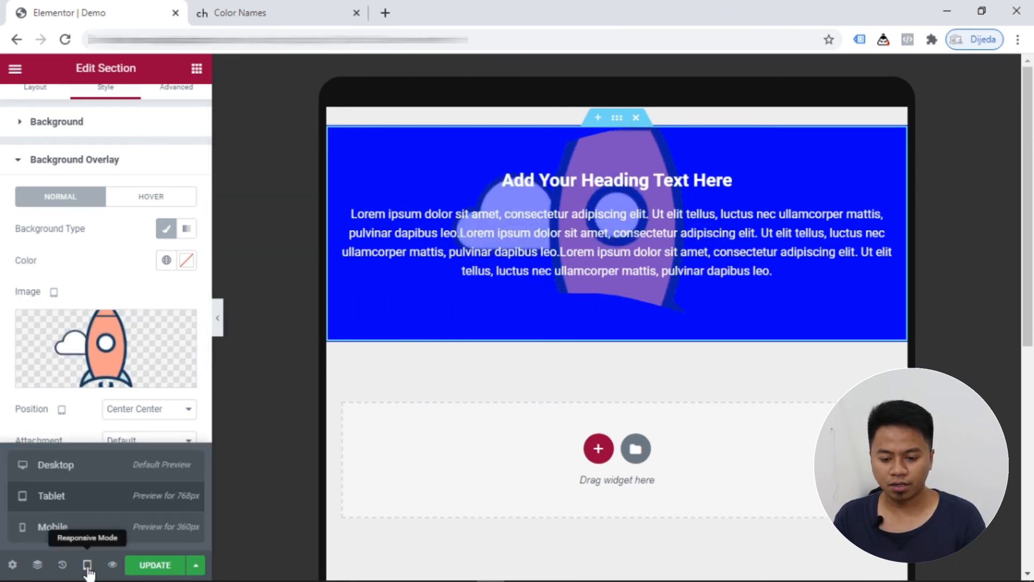
{"action": "left_click", "coordinate": [71, 477]}
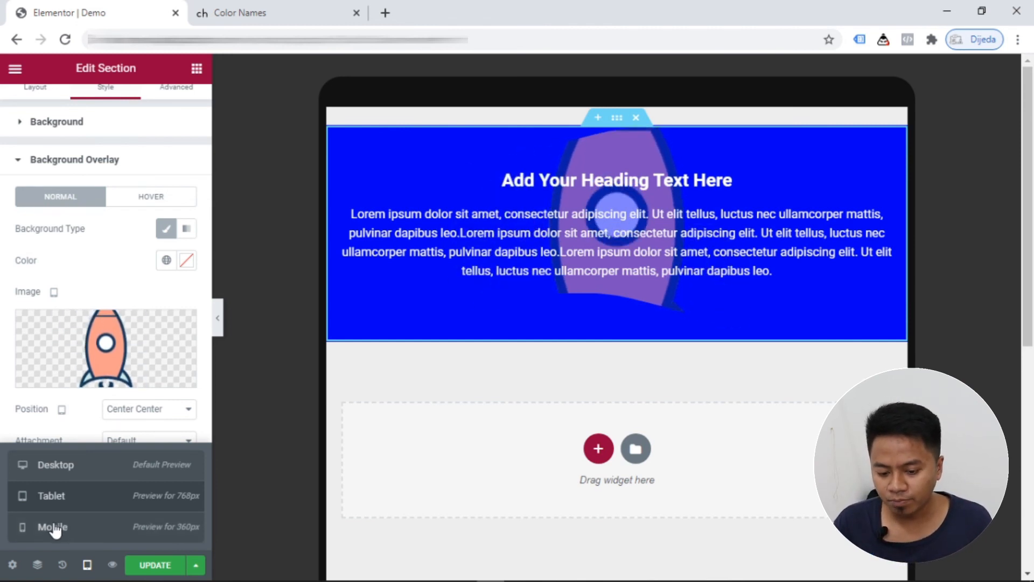
{"action": "left_click", "coordinate": [91, 530]}
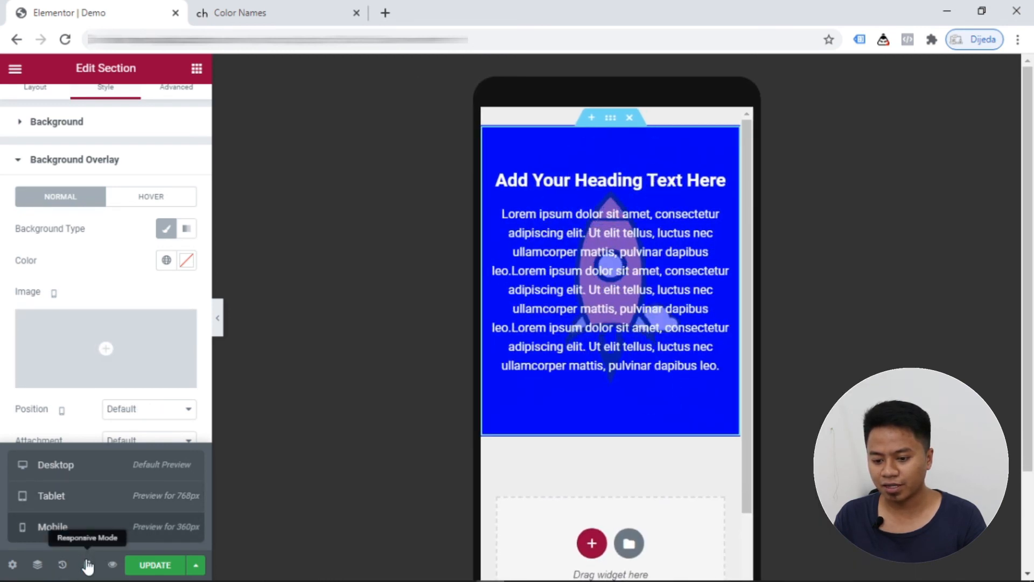
{"action": "mouse_move", "coordinate": [123, 317]}
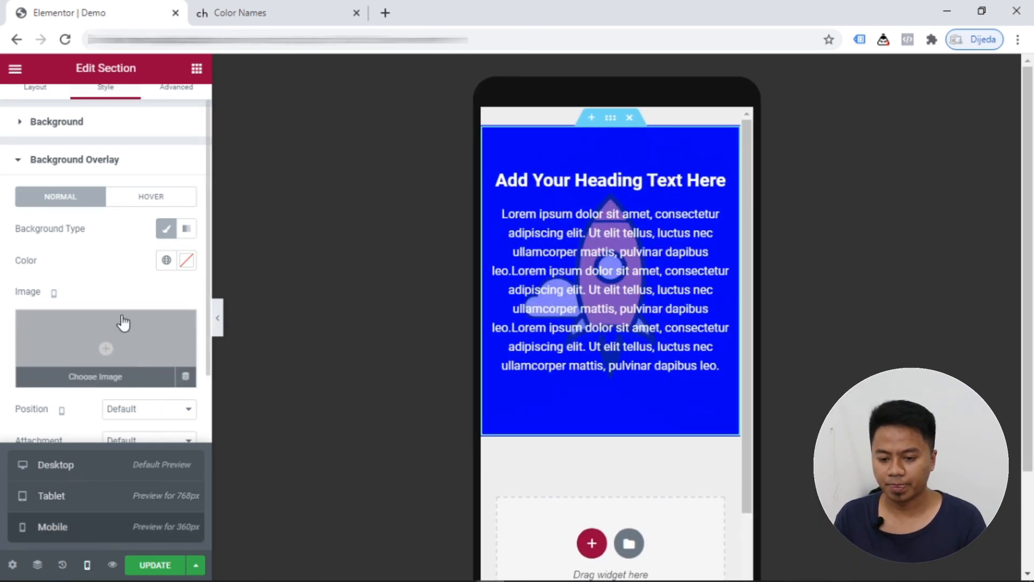
{"action": "left_click", "coordinate": [111, 352]}
{"action": "left_click", "coordinate": [94, 251]}
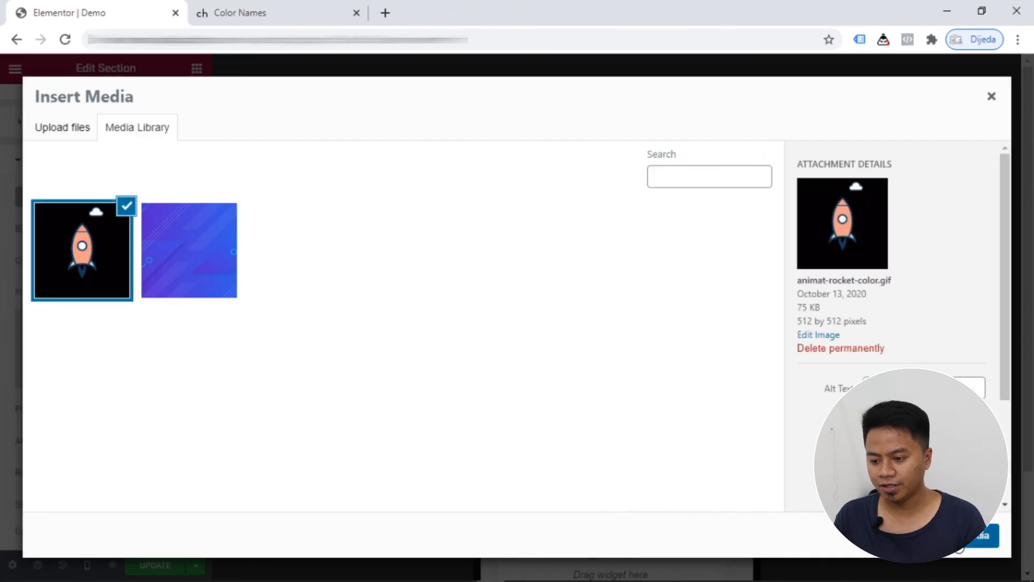
{"action": "left_click", "coordinate": [959, 545]}
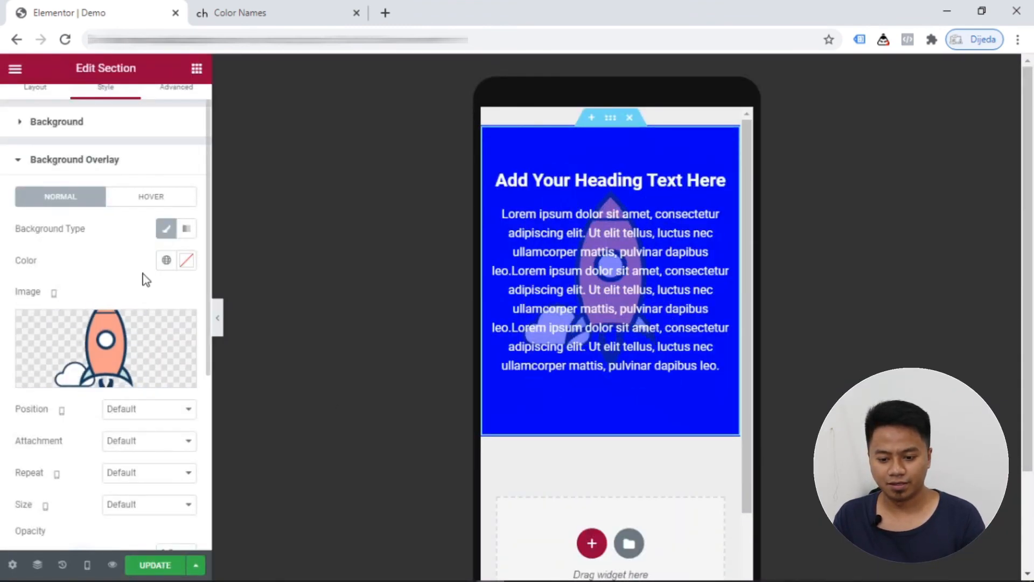
- Try the section's Hide On Mobile and Hide On Tablet visibility settings, switching each on and back off
{"action": "scroll", "coordinate": [157, 145], "scroll_direction": "up", "scroll_amount": 1}
{"action": "scroll", "coordinate": [157, 146], "scroll_direction": "down", "scroll_amount": 5}
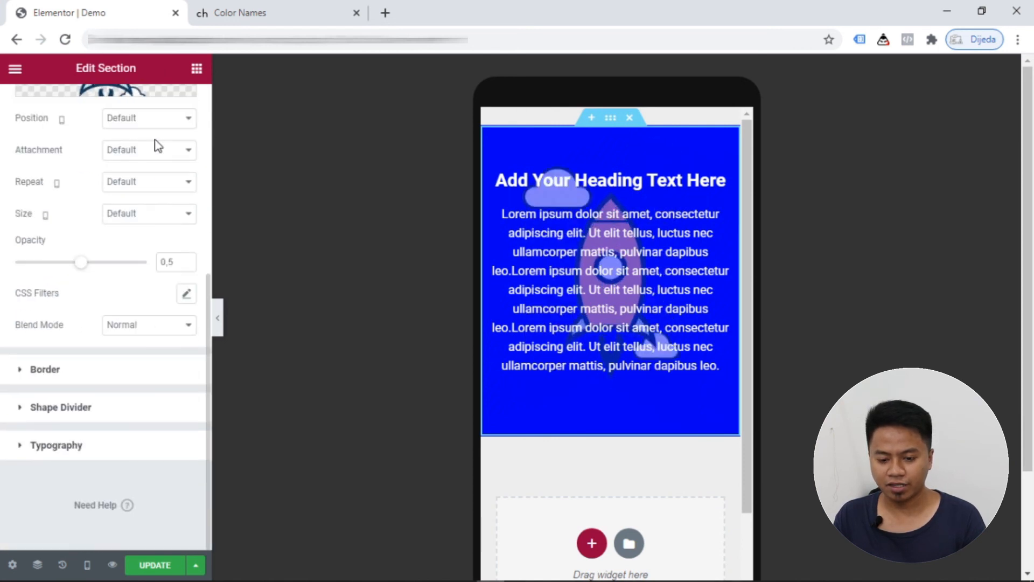
{"action": "scroll", "coordinate": [144, 388], "scroll_direction": "up", "scroll_amount": 5}
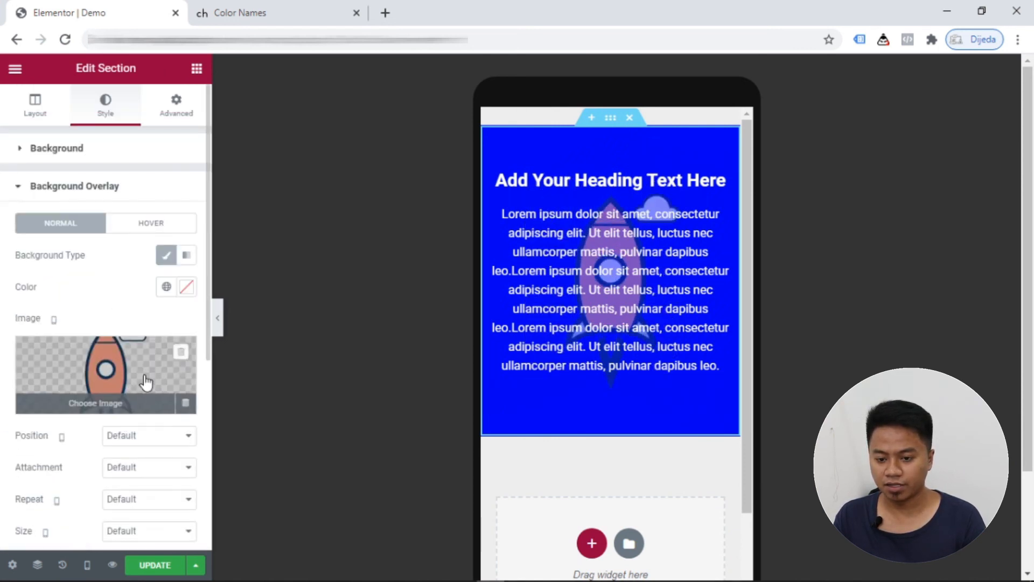
{"action": "left_click", "coordinate": [176, 105]}
{"action": "scroll", "coordinate": [89, 443], "scroll_direction": "down", "scroll_amount": 3}
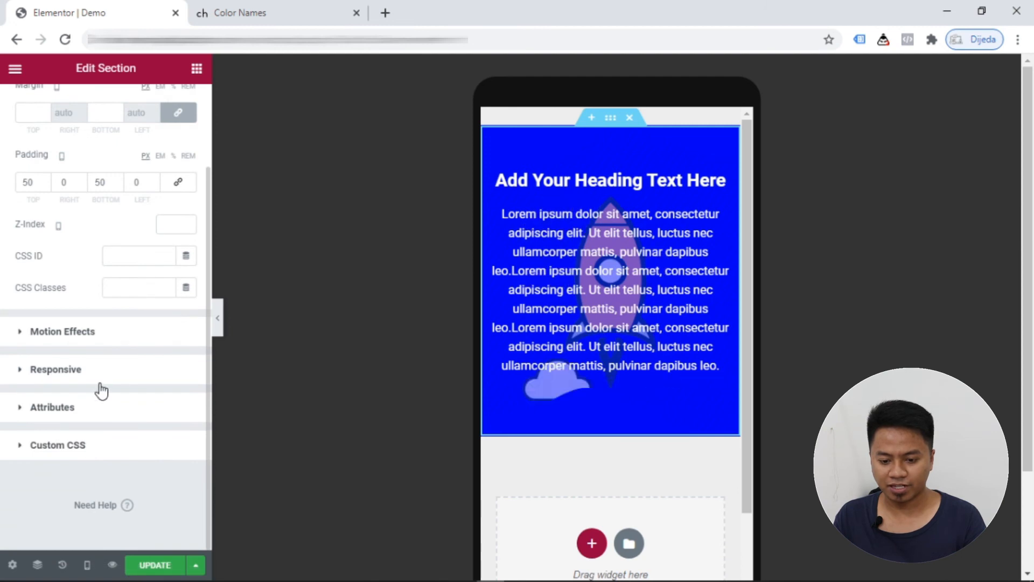
{"action": "left_click", "coordinate": [105, 374]}
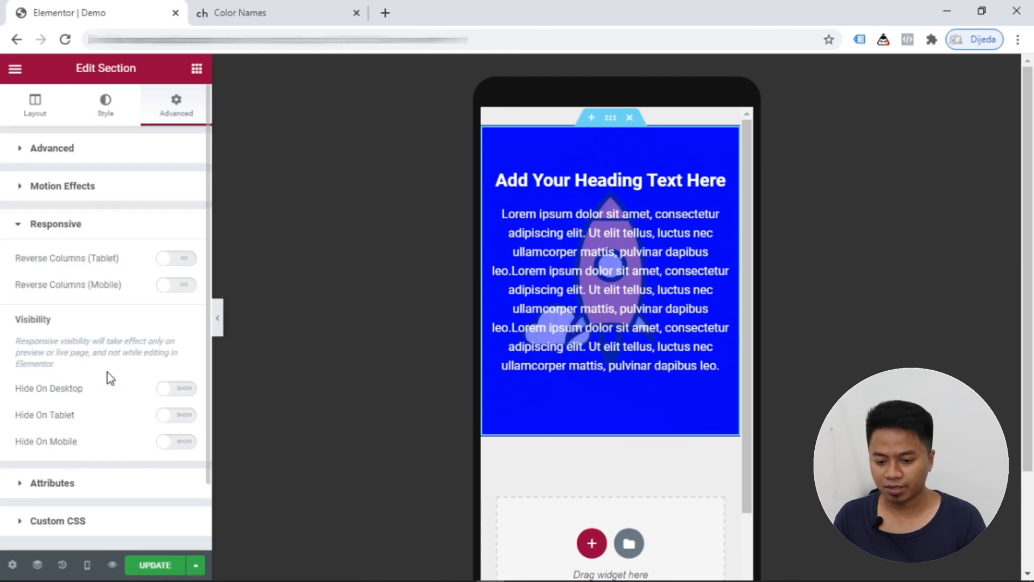
{"action": "left_click", "coordinate": [182, 448]}
{"action": "left_click", "coordinate": [182, 448]}
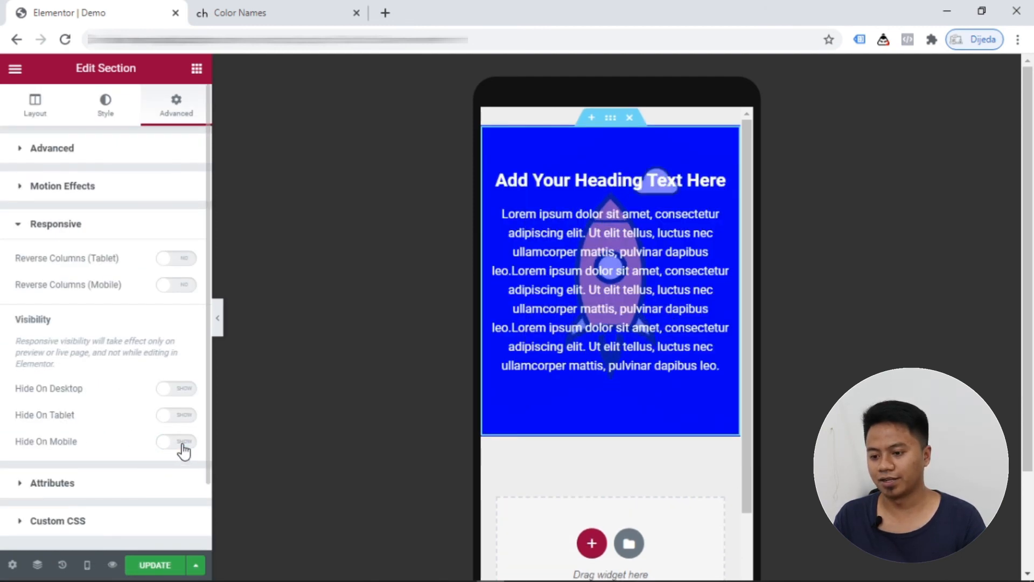
{"action": "left_click", "coordinate": [187, 416]}
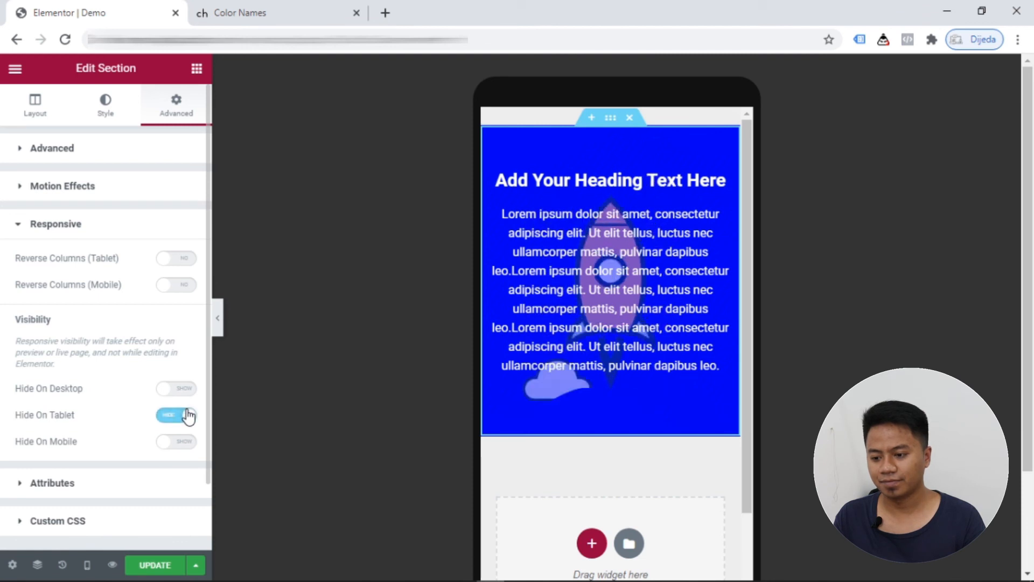
{"action": "left_click", "coordinate": [187, 415]}
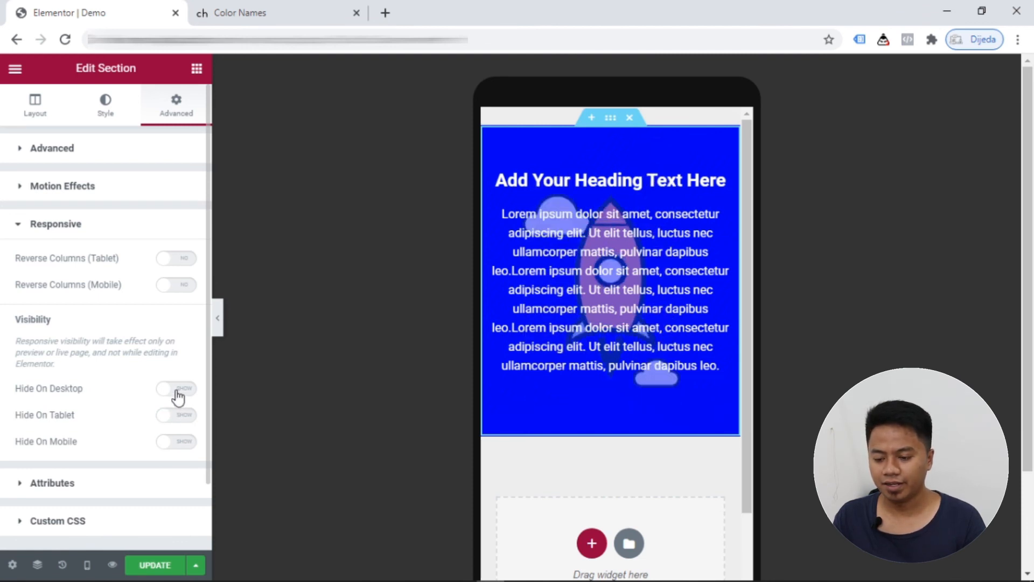
- Switch Responsive Mode back to the desktop preview of the section
{"action": "left_click", "coordinate": [88, 564]}
{"action": "left_click", "coordinate": [91, 473]}
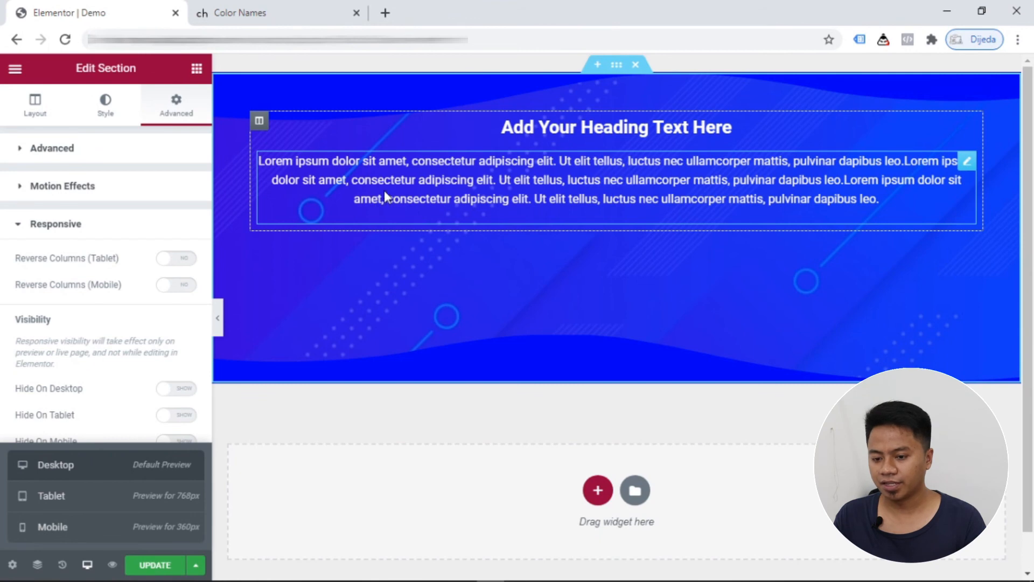
- Duplicate the column holding the heading and text, and add a new empty column after the original
{"action": "right_click", "coordinate": [259, 123]}
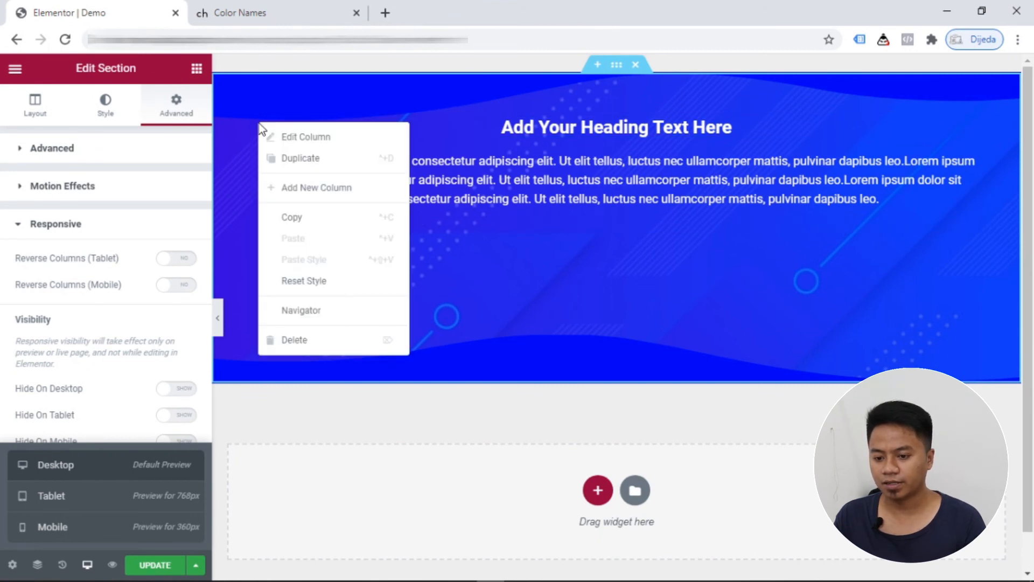
{"action": "left_click", "coordinate": [292, 167]}
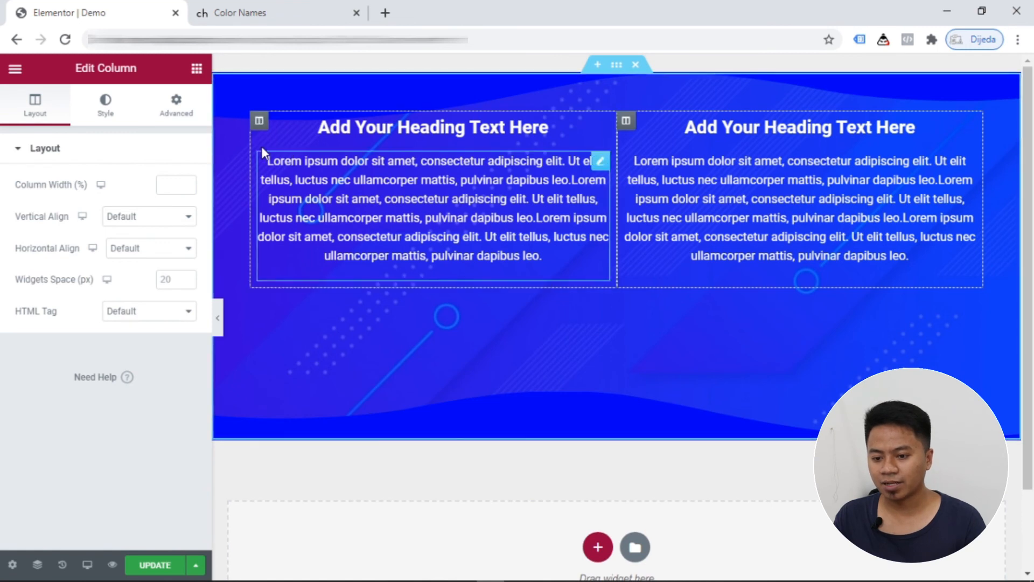
{"action": "right_click", "coordinate": [260, 123]}
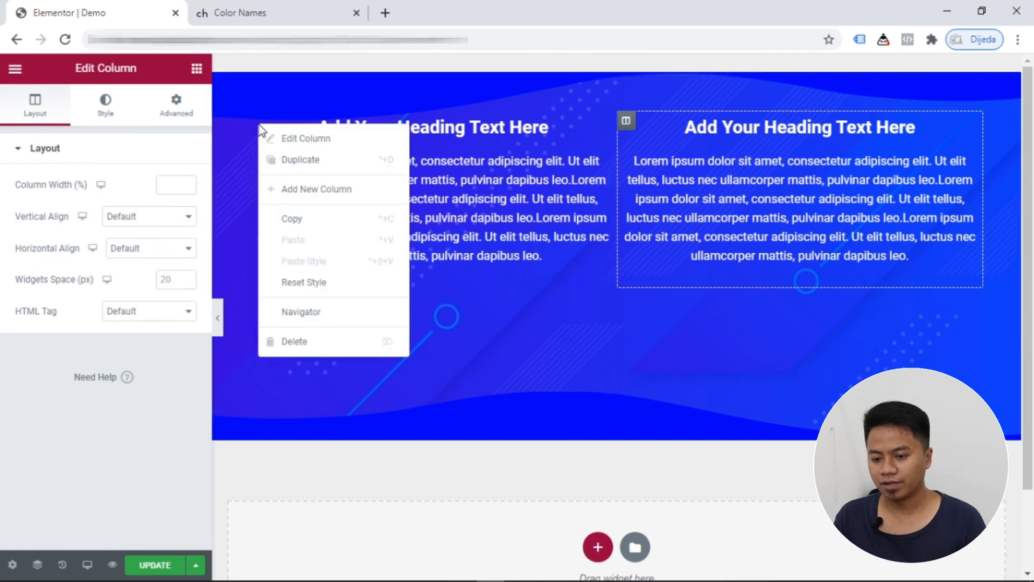
{"action": "left_click", "coordinate": [316, 195]}
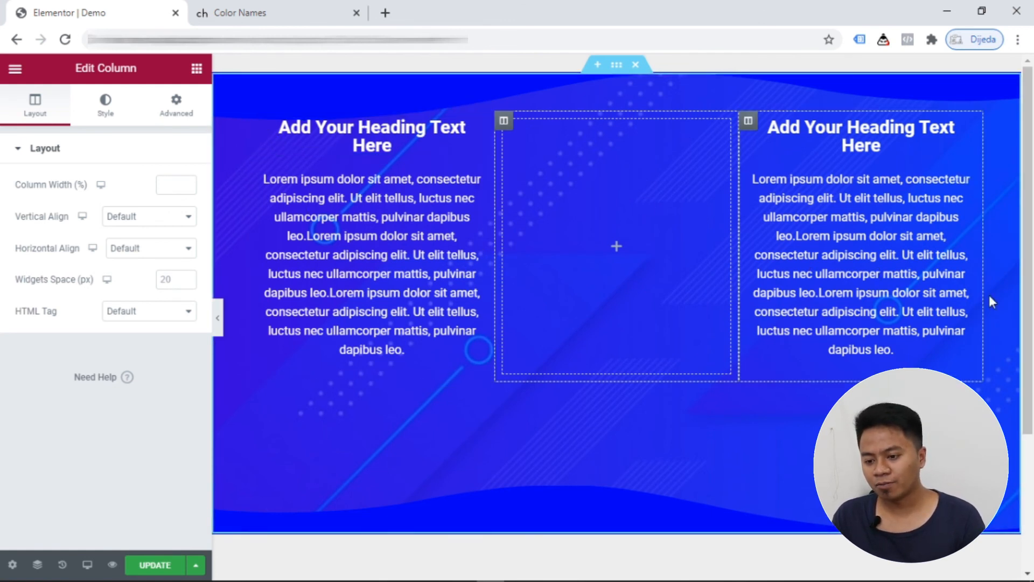
- Delete the empty middle column and the duplicated column from the section
{"action": "right_click", "coordinate": [502, 127]}
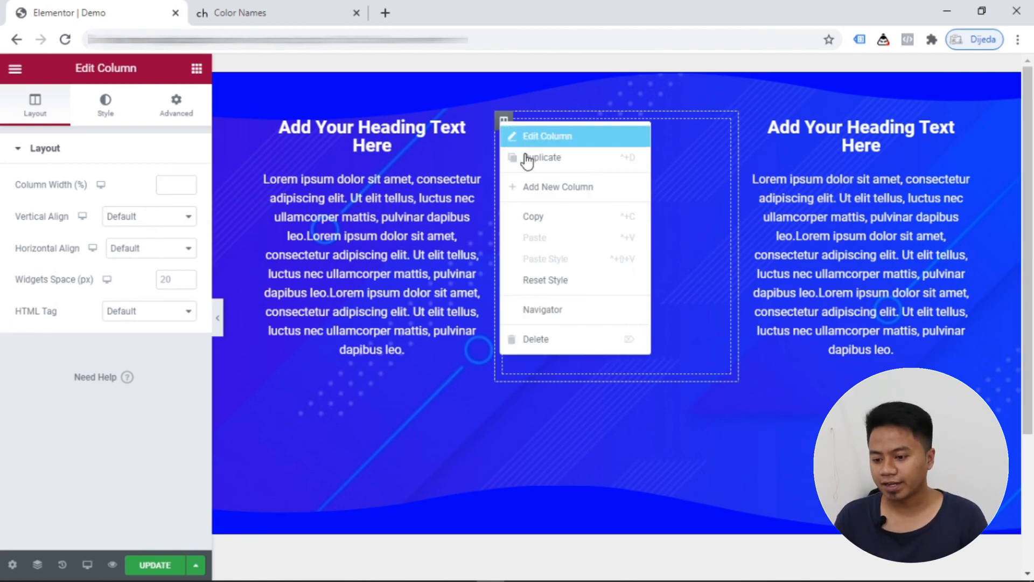
{"action": "left_click", "coordinate": [592, 338]}
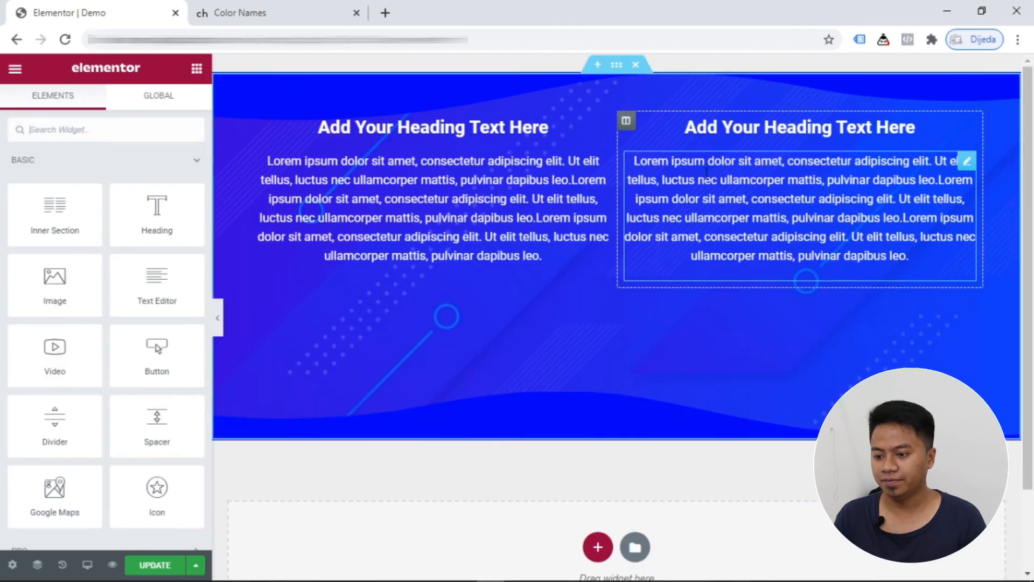
{"action": "right_click", "coordinate": [625, 120]}
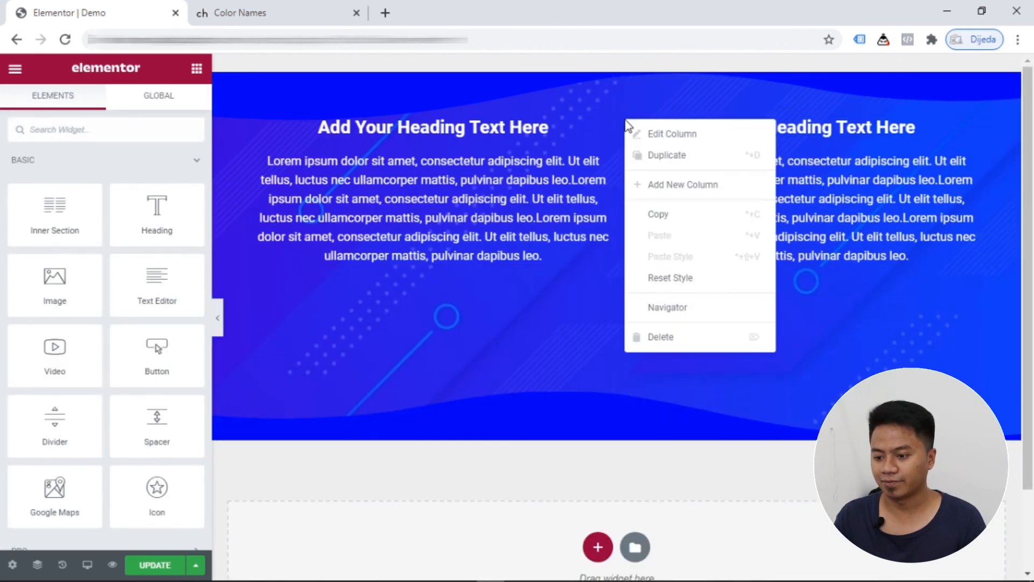
{"action": "left_click", "coordinate": [663, 338]}
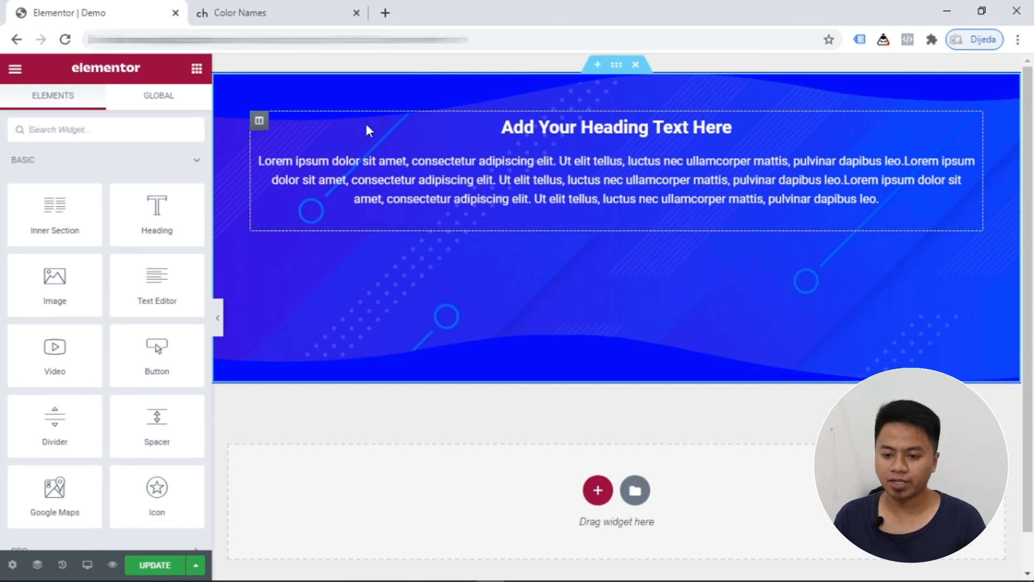
- Set the remaining column's normal background type to Classic in its style settings
{"action": "left_click", "coordinate": [259, 122]}
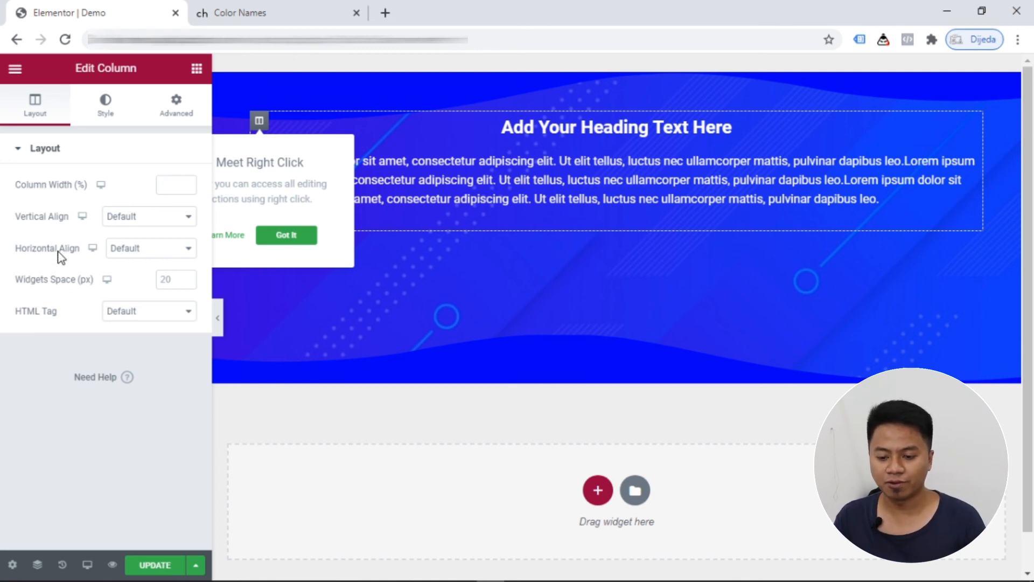
{"action": "left_click", "coordinate": [105, 115]}
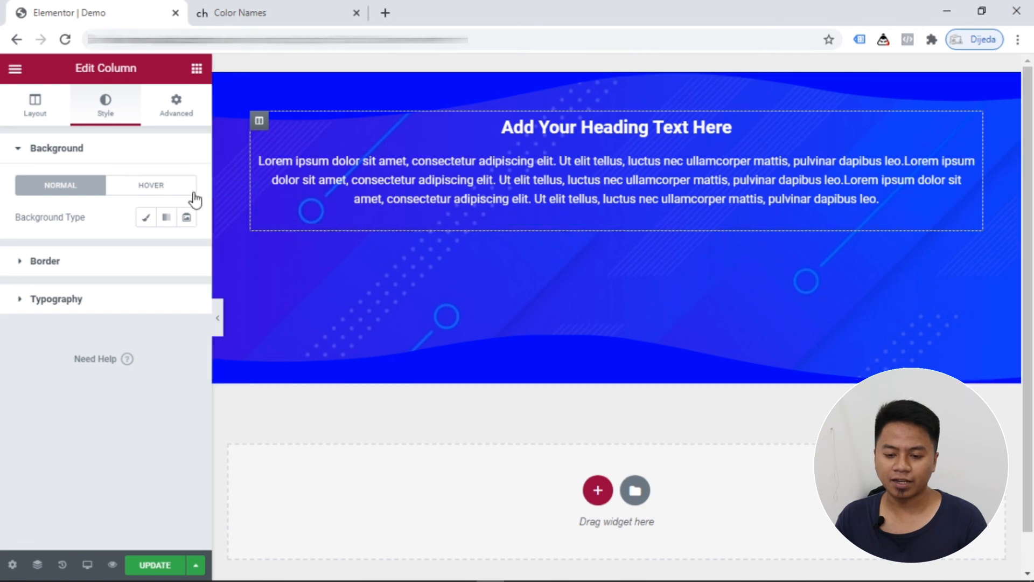
{"action": "left_click", "coordinate": [146, 218]}
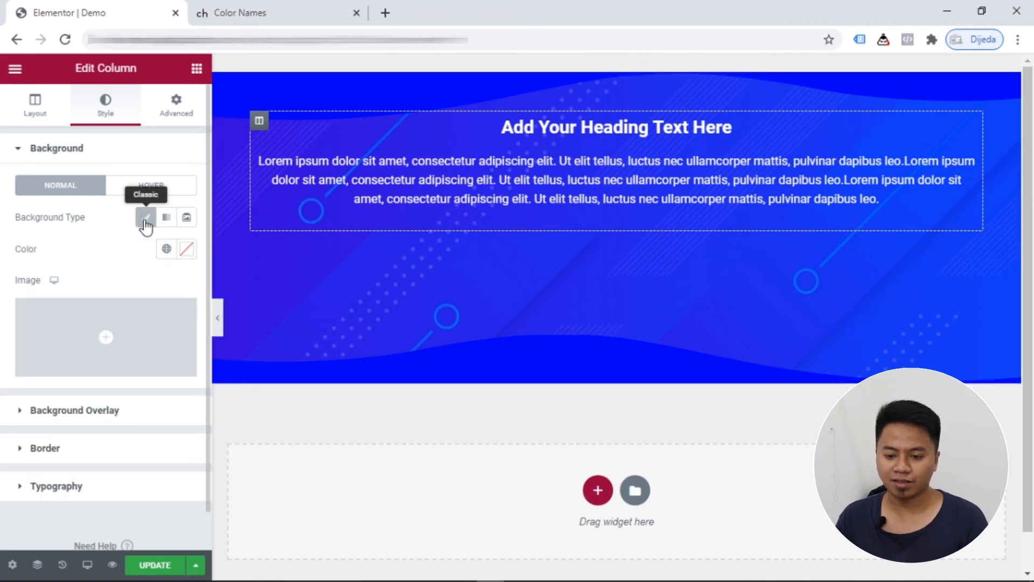
- Try #D82222, #DE9292 and #B72020 as the column's background color, and clear the color again
{"action": "left_click", "coordinate": [187, 249]}
{"action": "type", "text": "#D82222"}
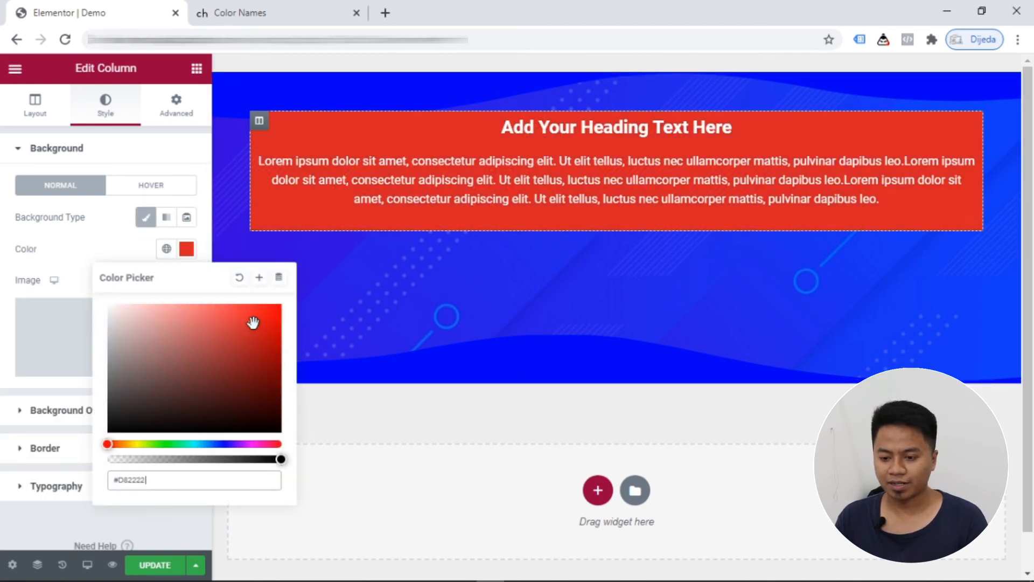
{"action": "left_click_drag", "start_coordinate": [254, 324], "coordinate": [166, 319]}
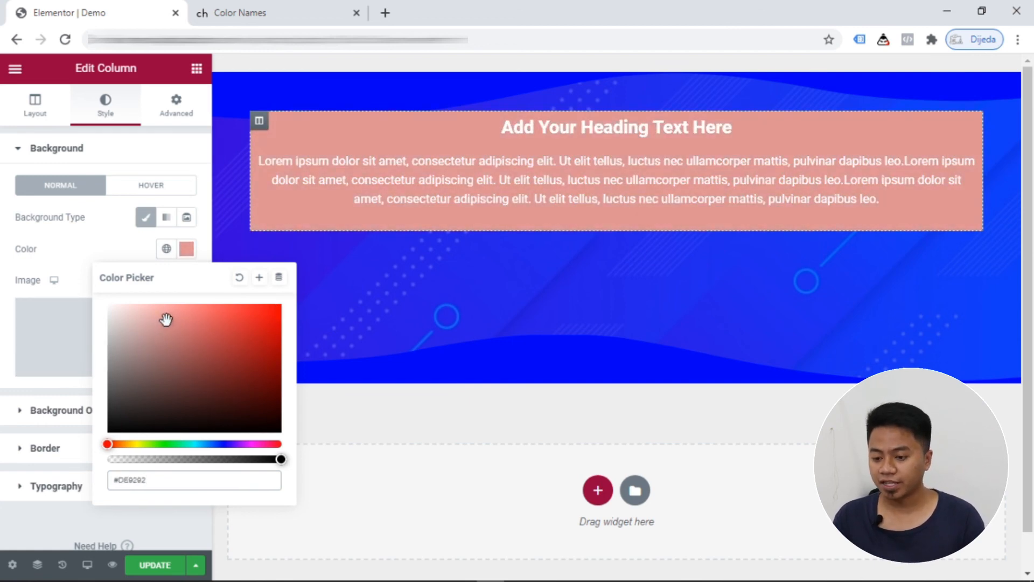
{"action": "left_click_drag", "start_coordinate": [166, 319], "coordinate": [251, 340]}
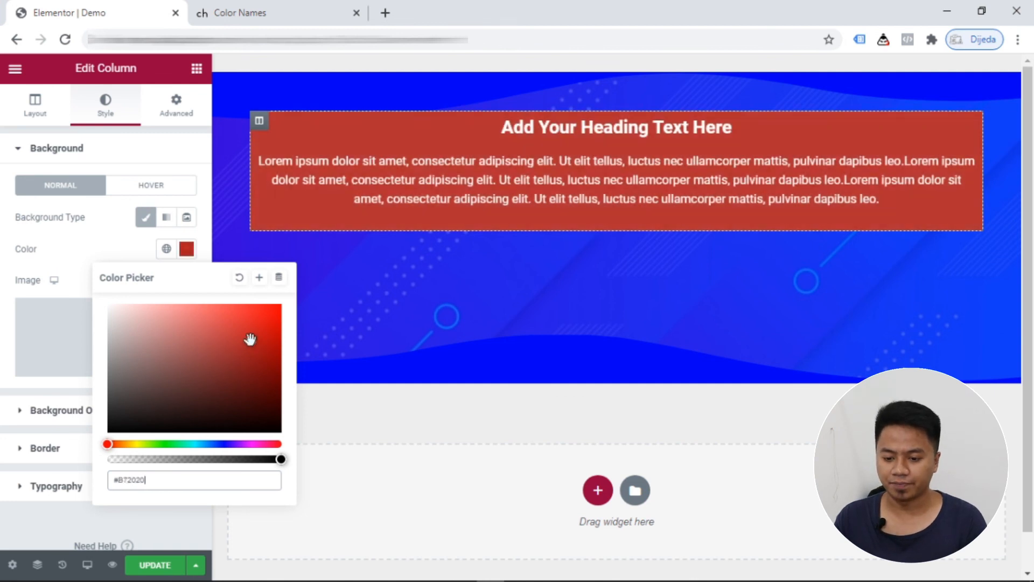
{"action": "left_click", "coordinate": [240, 280]}
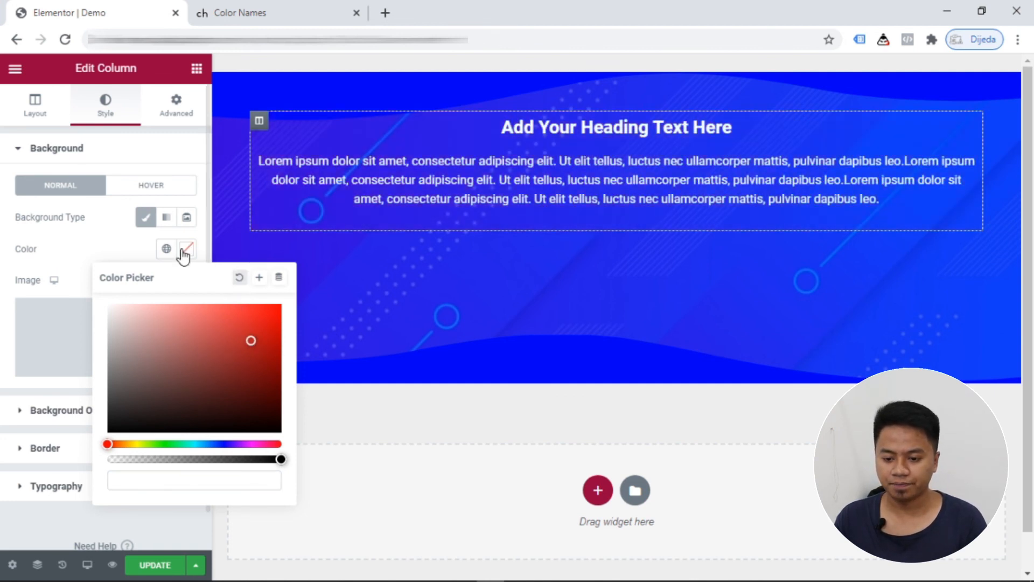
{"action": "left_click", "coordinate": [81, 242]}
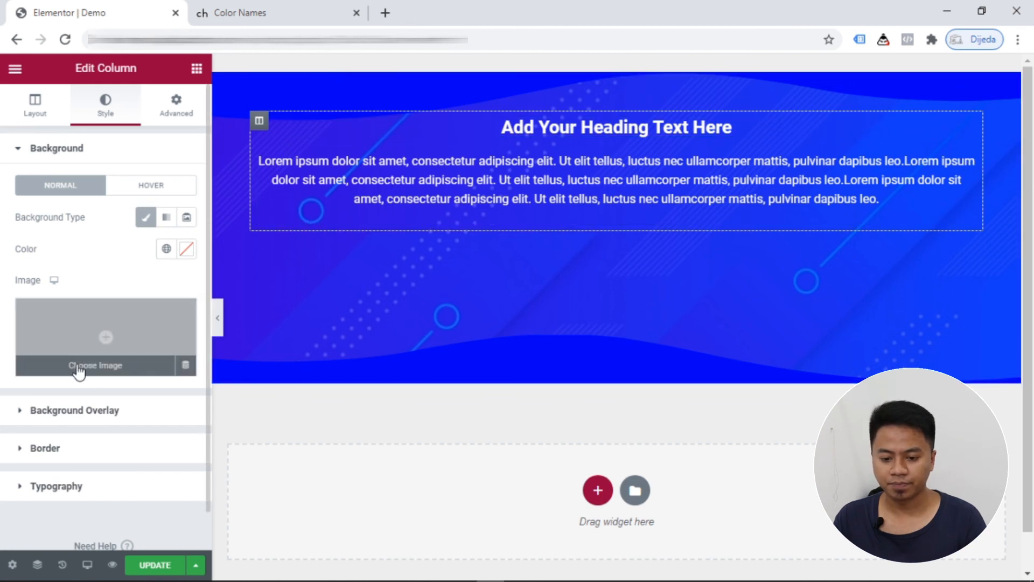
{"action": "scroll", "coordinate": [148, 392], "scroll_direction": "down", "scroll_amount": 1}
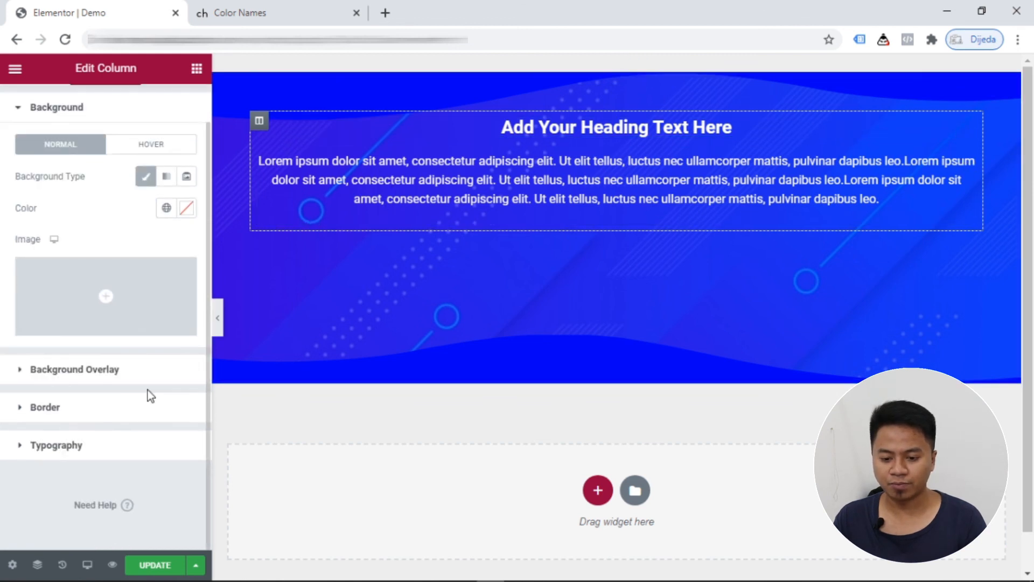
{"action": "left_click", "coordinate": [124, 370]}
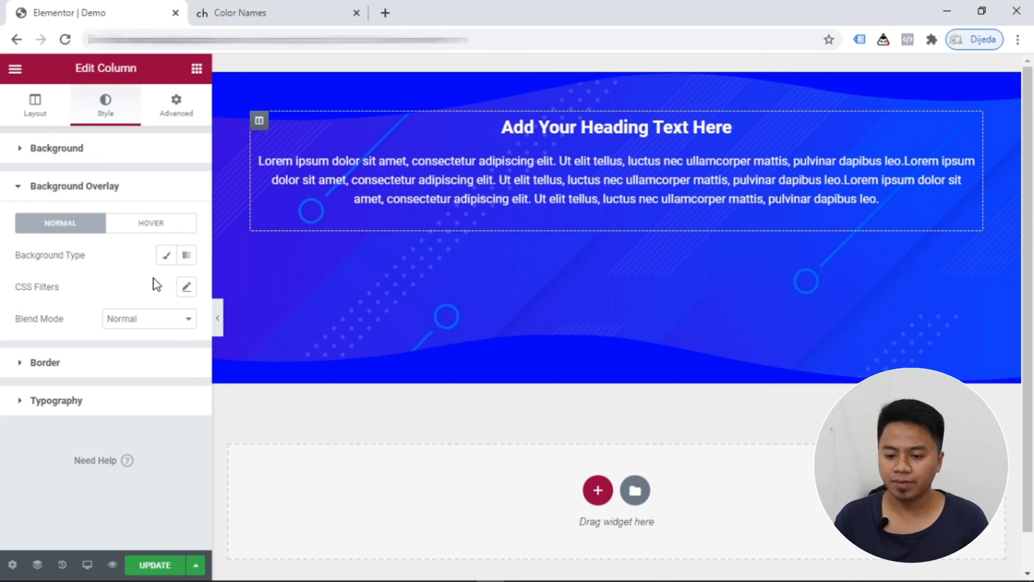
- Try a linked margin of 100 px on all sides of the column, and clear it
{"action": "left_click", "coordinate": [175, 115]}
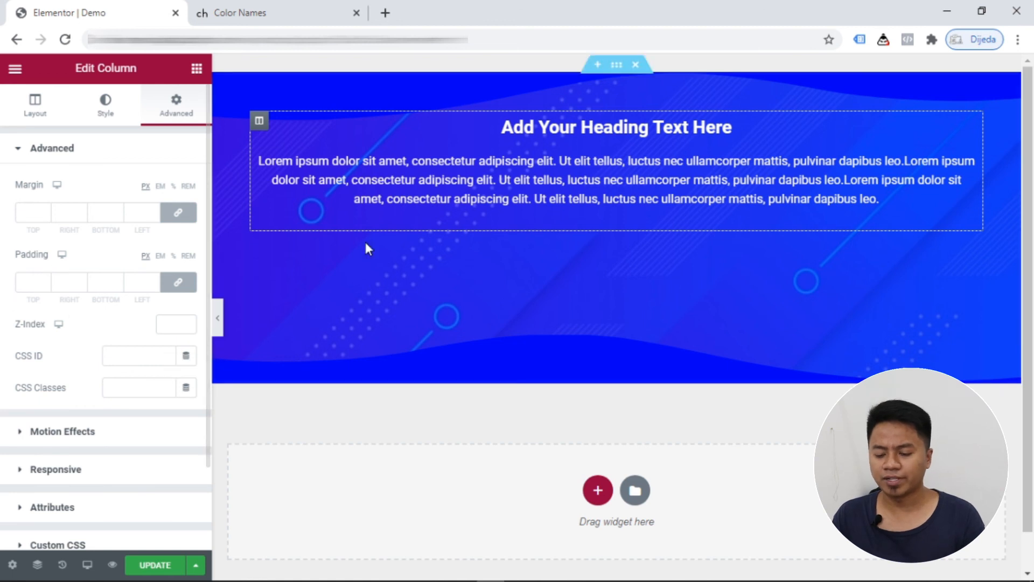
{"action": "left_click", "coordinate": [29, 213]}
{"action": "type", "text": "100"}
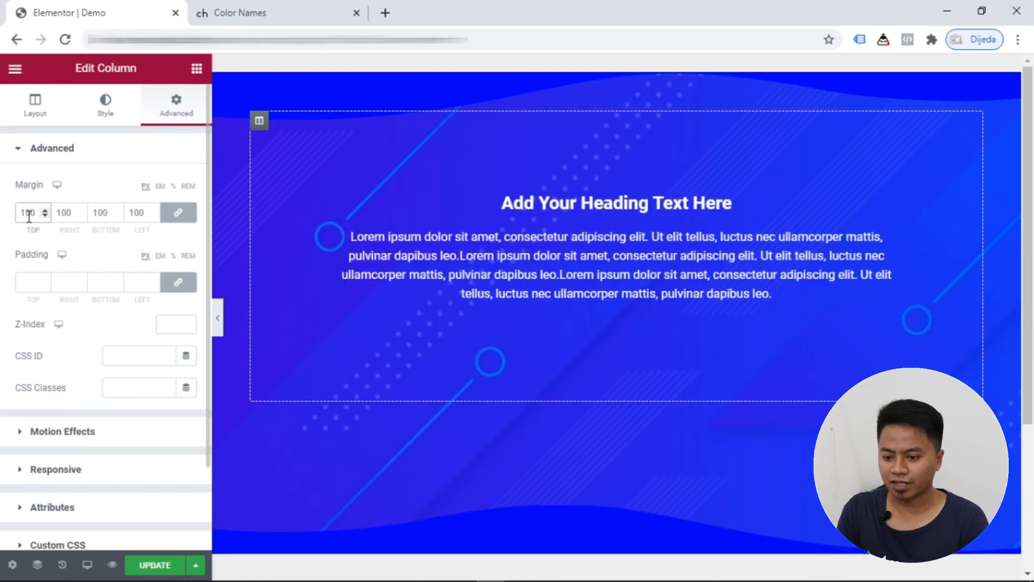
{"action": "key", "text": "BackSpace"}
{"action": "key", "text": "BackSpace"}
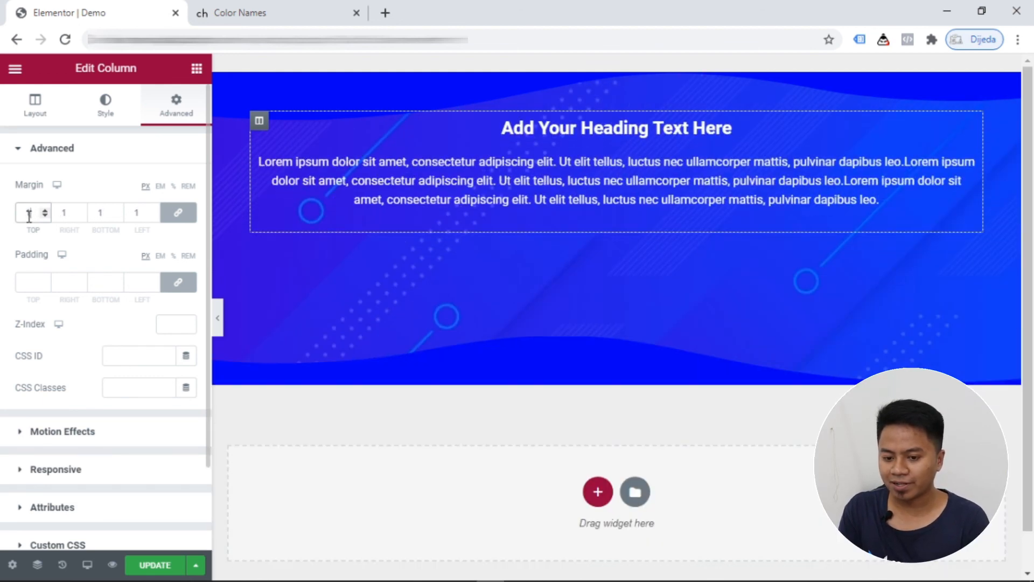
{"action": "type", "text": "00"}
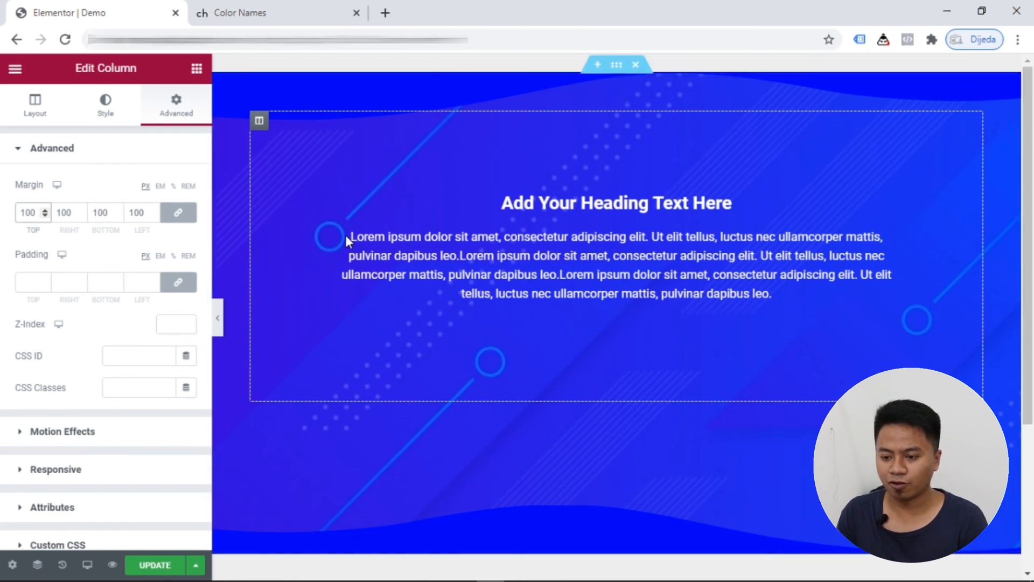
{"action": "key", "text": "BackSpace"}
{"action": "key", "text": "BackSpace"}
{"action": "key", "text": "BackSpace"}
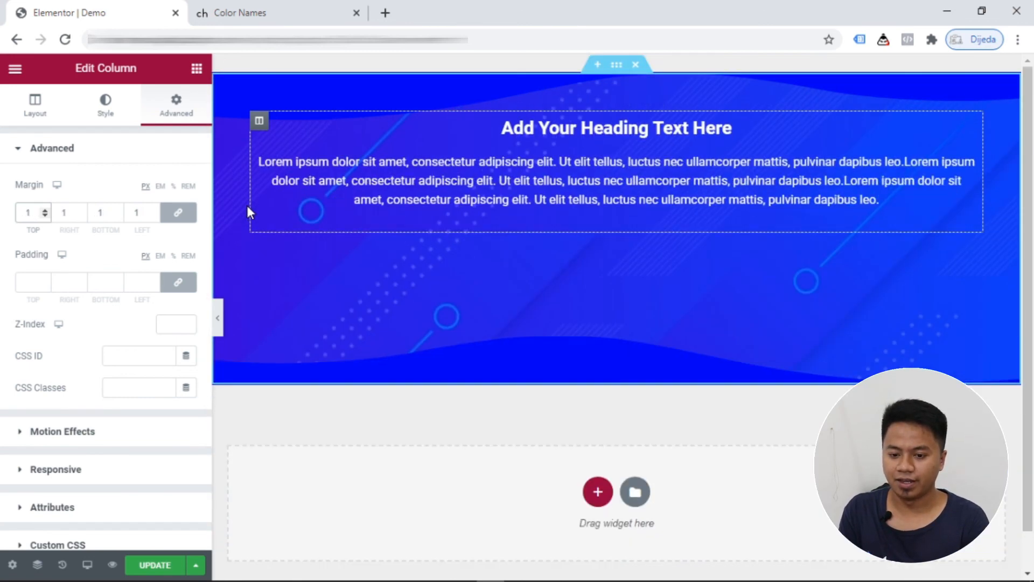
- Try a linked padding of 100 px on all sides of the column, and clear it
{"action": "left_click", "coordinate": [27, 279]}
{"action": "type", "text": "100"}
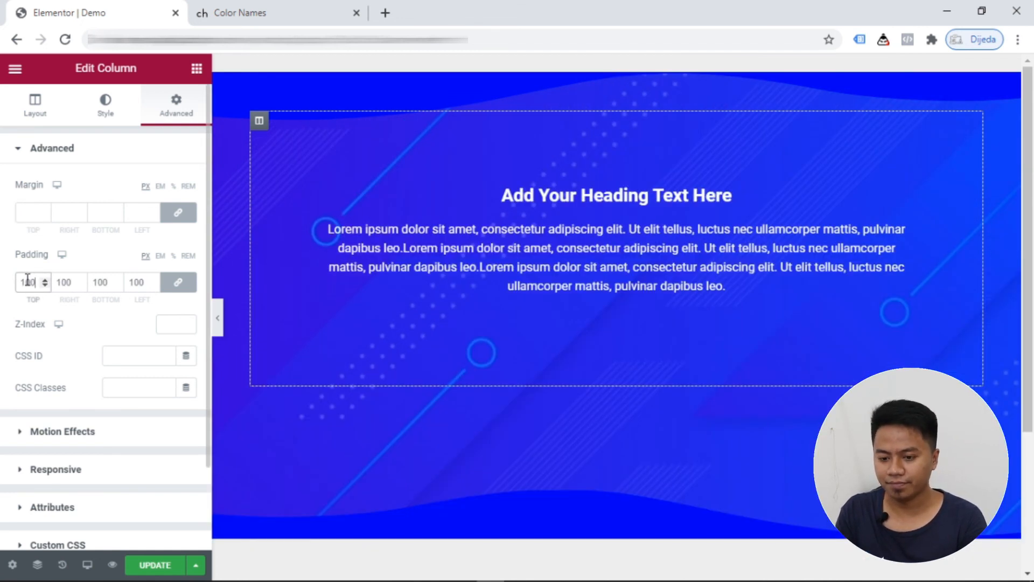
{"action": "key", "text": "BackSpace"}
{"action": "key", "text": "BackSpace"}
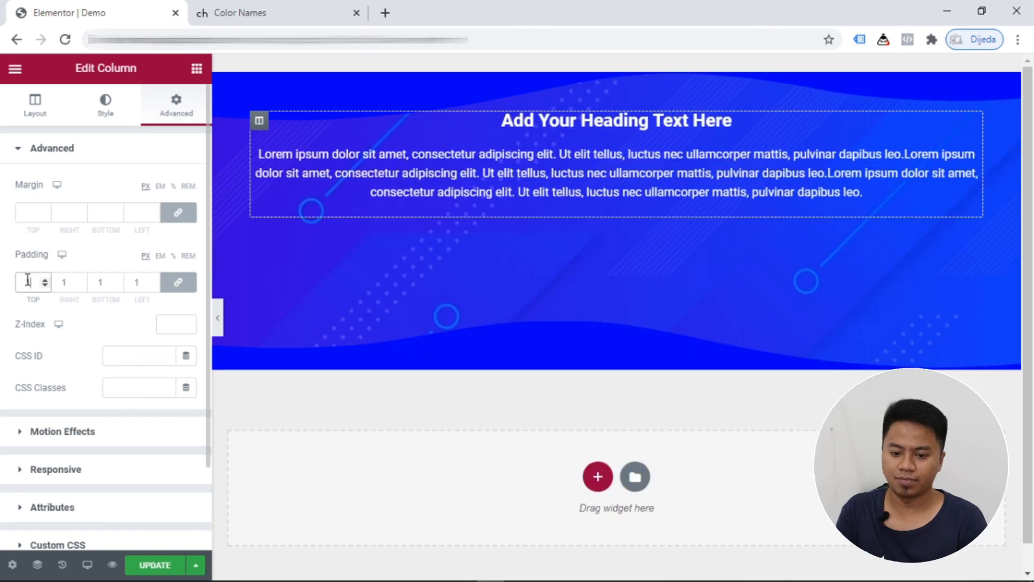
{"action": "key", "text": "BackSpace"}
- Try the column's 100 px margin once more to compare it with the padding, and clear it
{"action": "left_click", "coordinate": [28, 213]}
{"action": "type", "text": "100"}
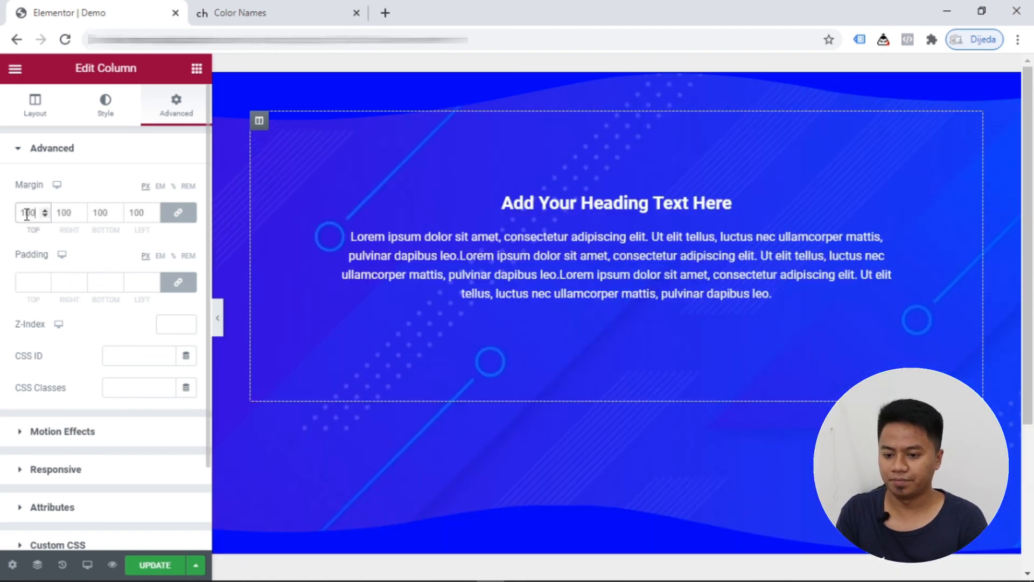
{"action": "key", "text": "BackSpace"}
{"action": "key", "text": "BackSpace"}
{"action": "key", "text": "BackSpace"}
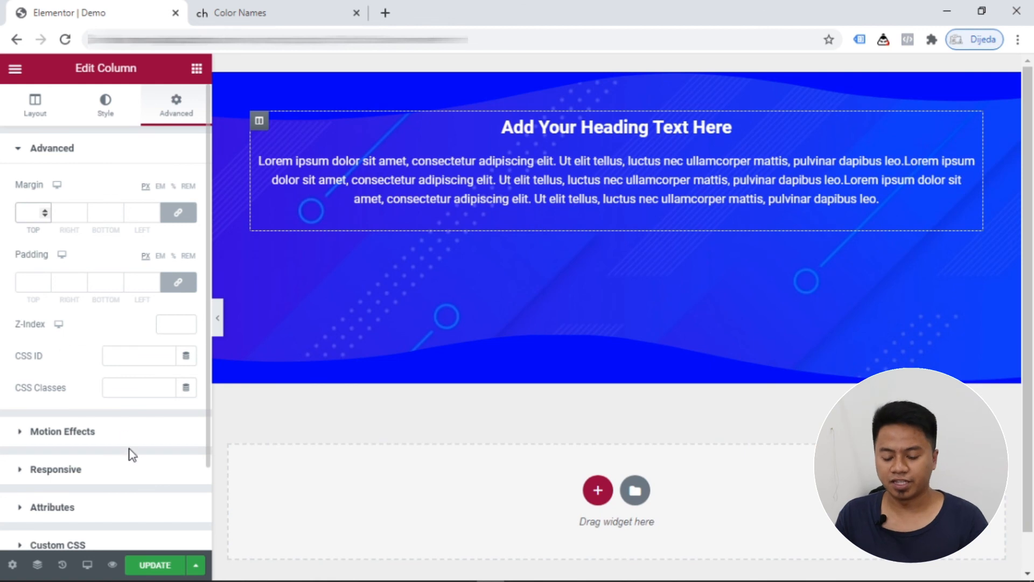
- Set the column's entrance animation to Slide In Up and update the page
{"action": "scroll", "coordinate": [130, 464], "scroll_direction": "down", "scroll_amount": 2}
{"action": "scroll", "coordinate": [134, 334], "scroll_direction": "up", "scroll_amount": 2}
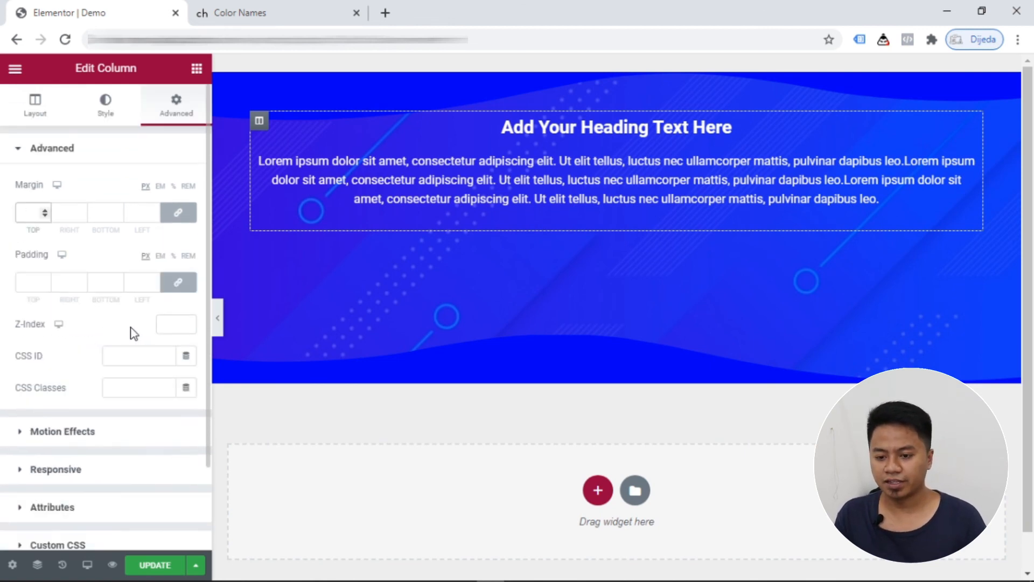
{"action": "scroll", "coordinate": [138, 311], "scroll_direction": "down", "scroll_amount": 2}
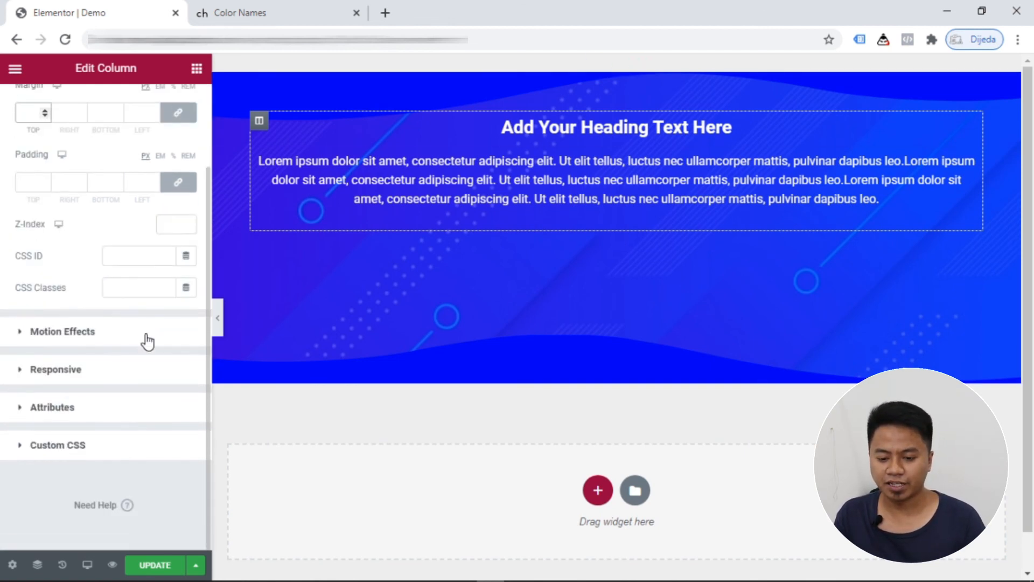
{"action": "left_click", "coordinate": [76, 332]}
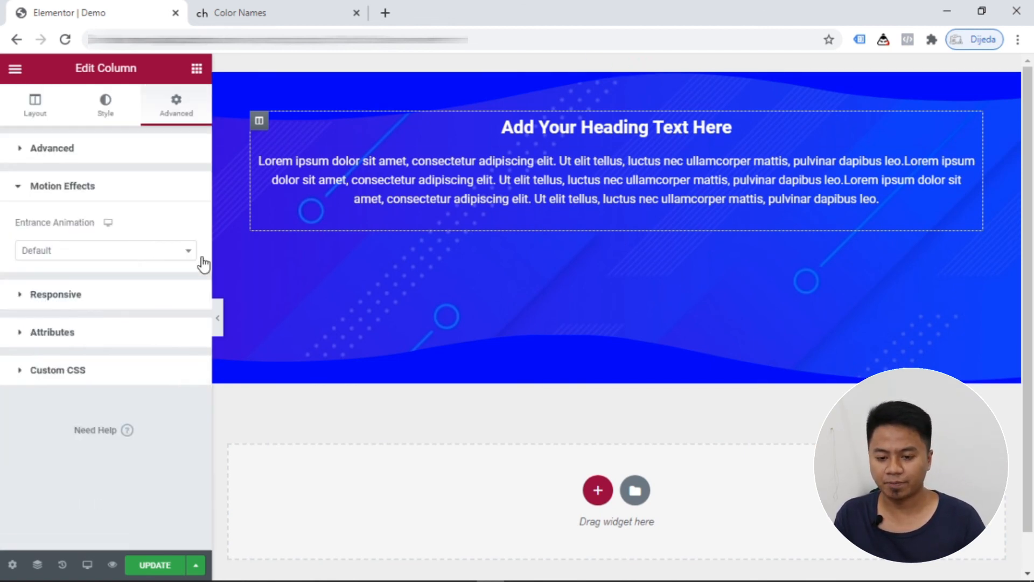
{"action": "left_click", "coordinate": [156, 251]}
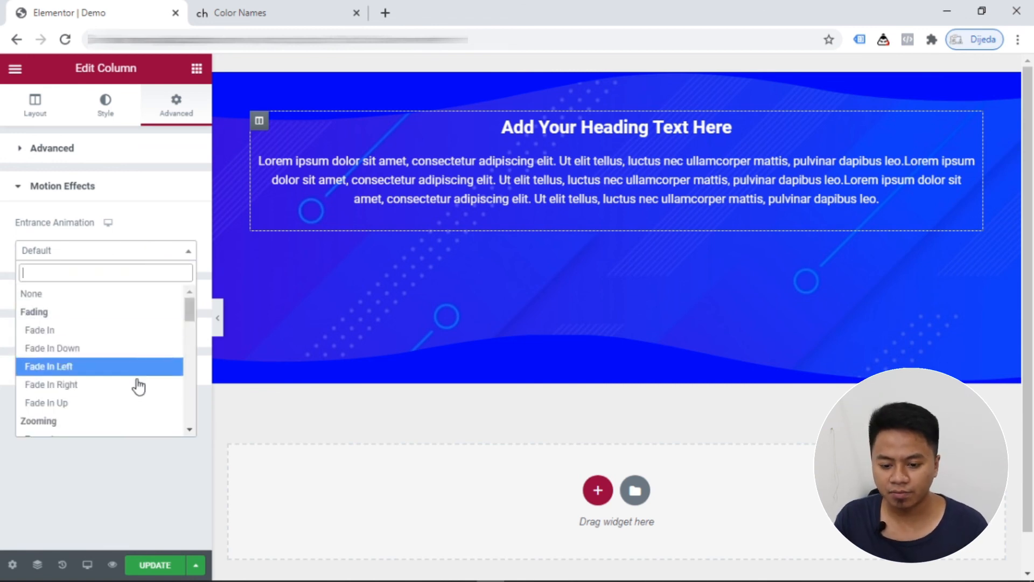
{"action": "scroll", "coordinate": [135, 387], "scroll_direction": "down", "scroll_amount": 2}
{"action": "scroll", "coordinate": [134, 387], "scroll_direction": "down", "scroll_amount": 4}
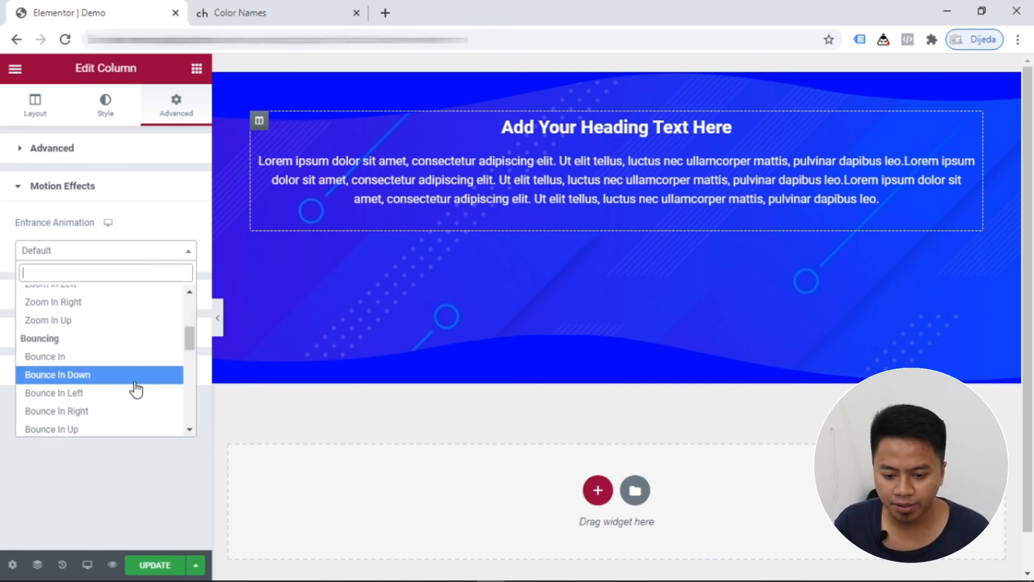
{"action": "scroll", "coordinate": [98, 312], "scroll_direction": "up", "scroll_amount": 2}
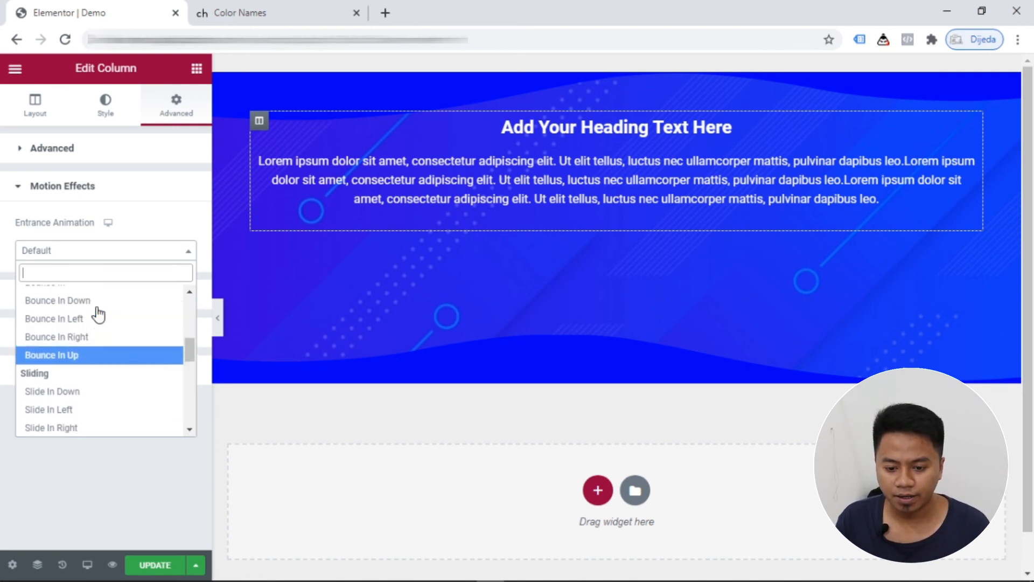
{"action": "scroll", "coordinate": [98, 315], "scroll_direction": "down", "scroll_amount": 1}
{"action": "scroll", "coordinate": [98, 313], "scroll_direction": "down", "scroll_amount": 1}
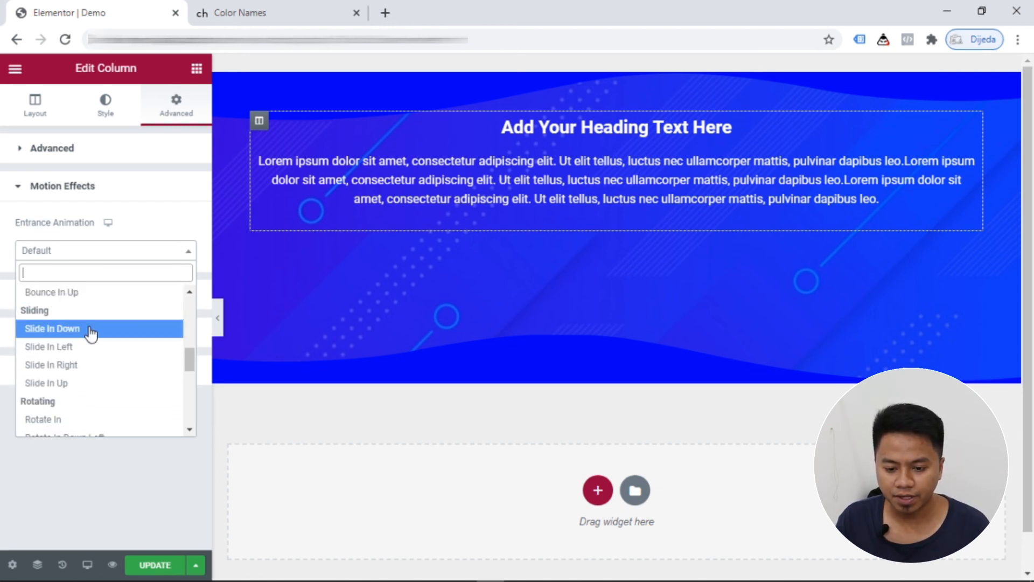
{"action": "left_click", "coordinate": [94, 384]}
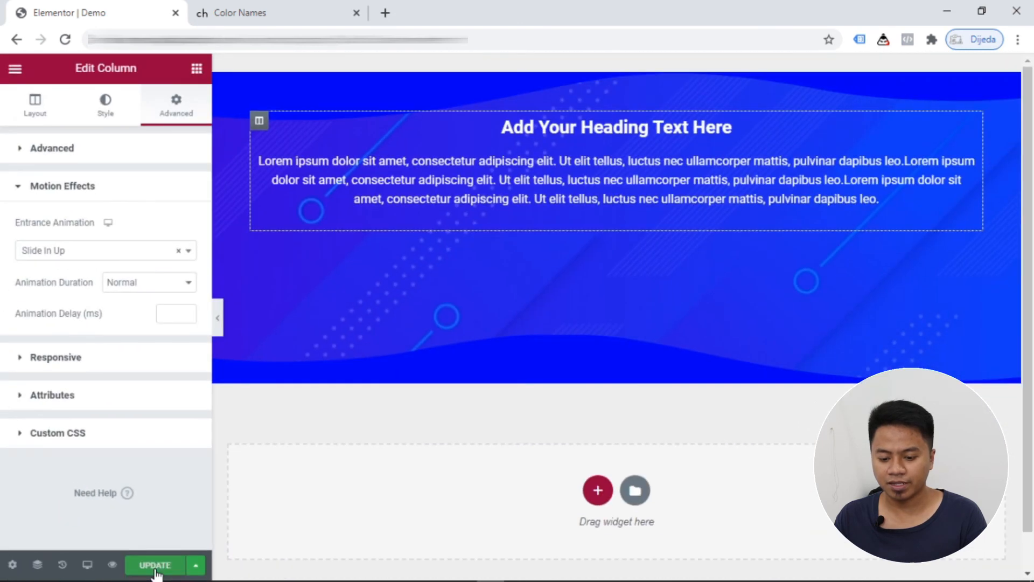
{"action": "left_click", "coordinate": [152, 570]}
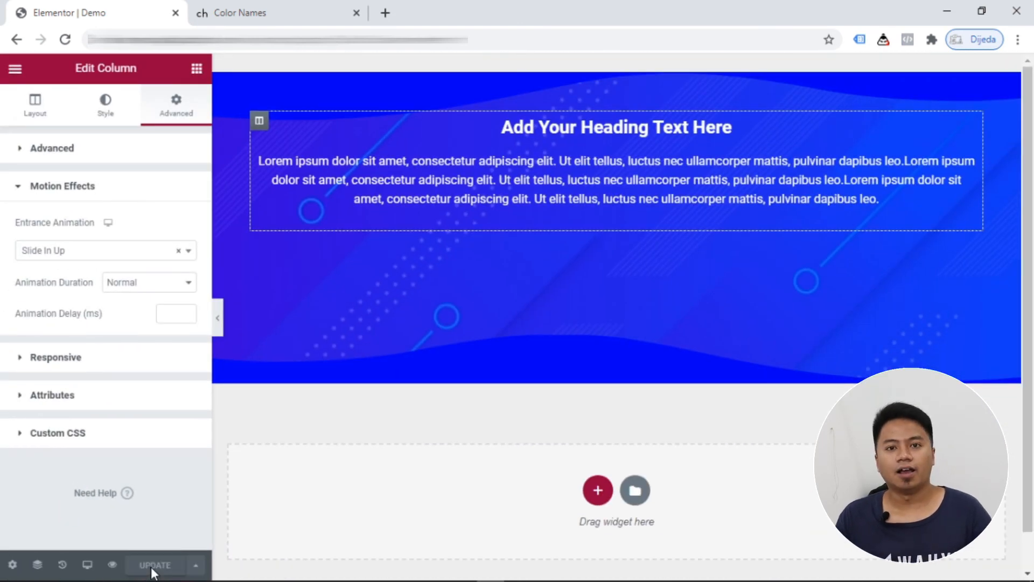